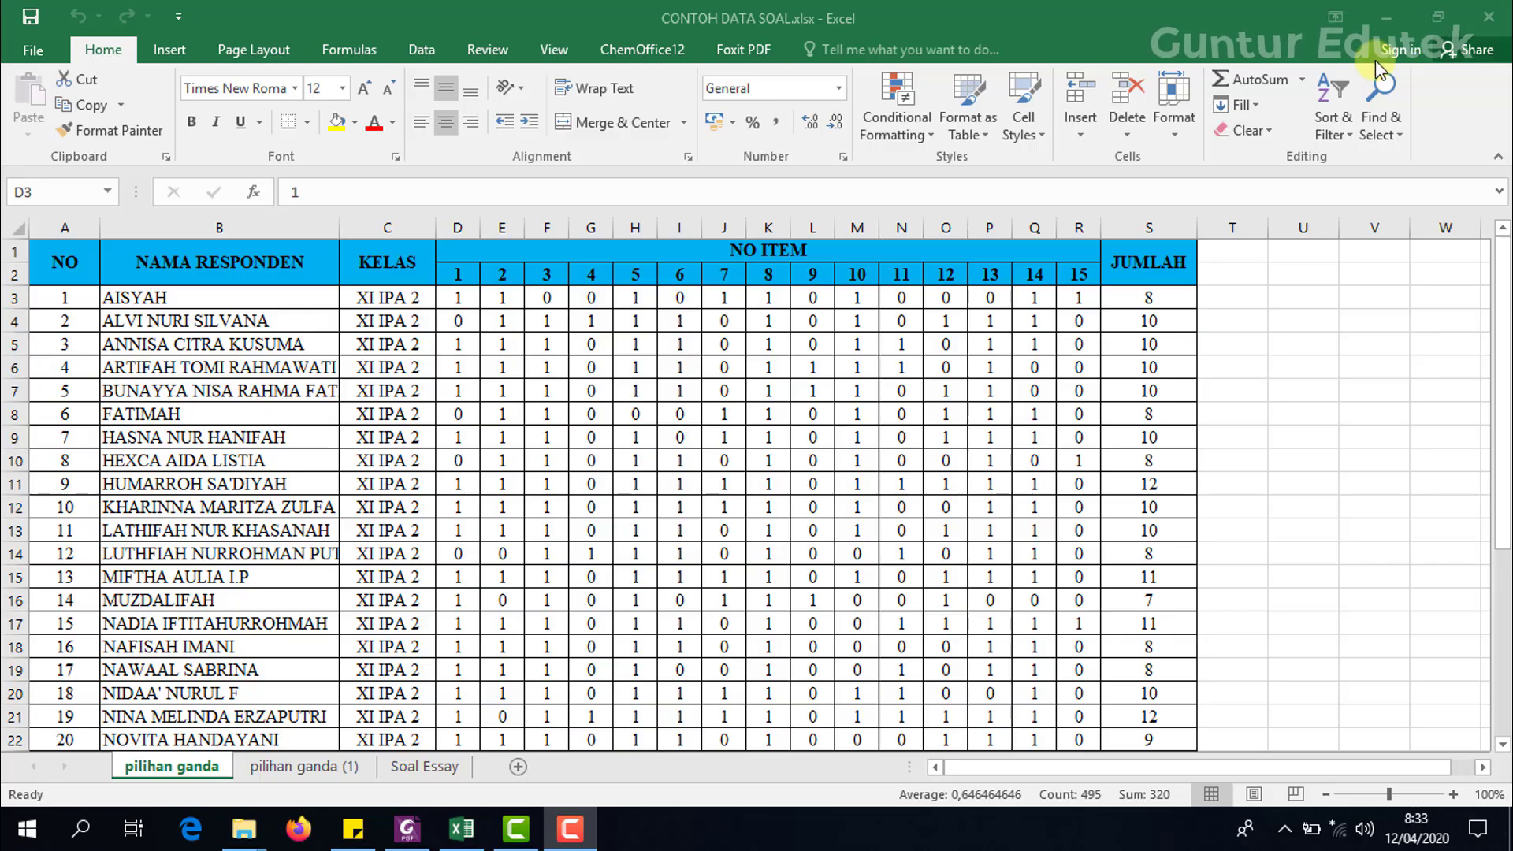
Open the workbook "Data Uji Instrumen Soal Pilihan Ganda Fix.xlsx" from the instrument-test folder and bring the start of its Data sheet into view.
mouse_move(252, 827)
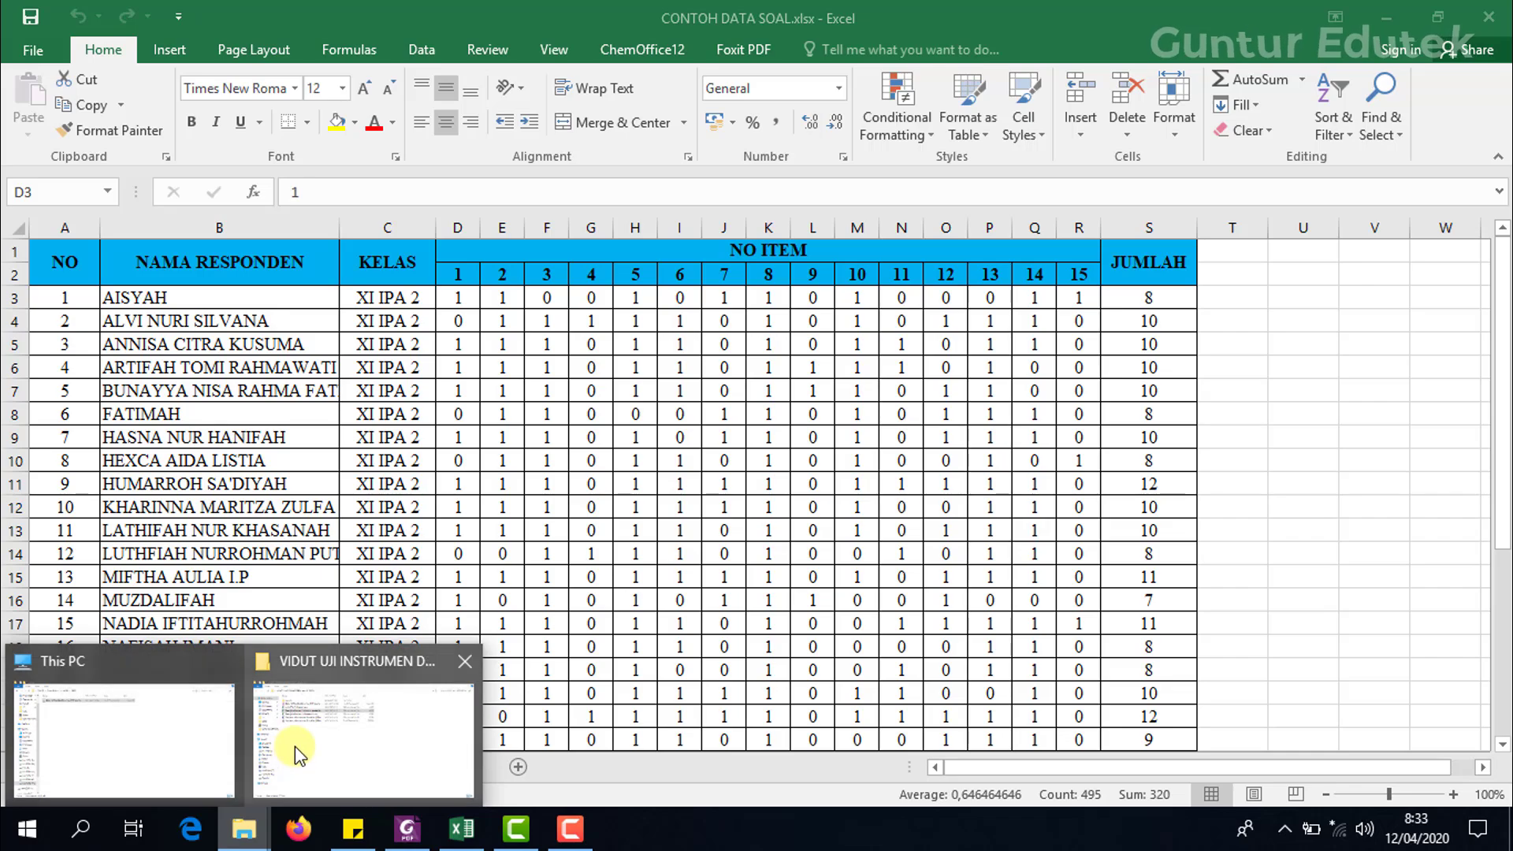
left_click(294, 746)
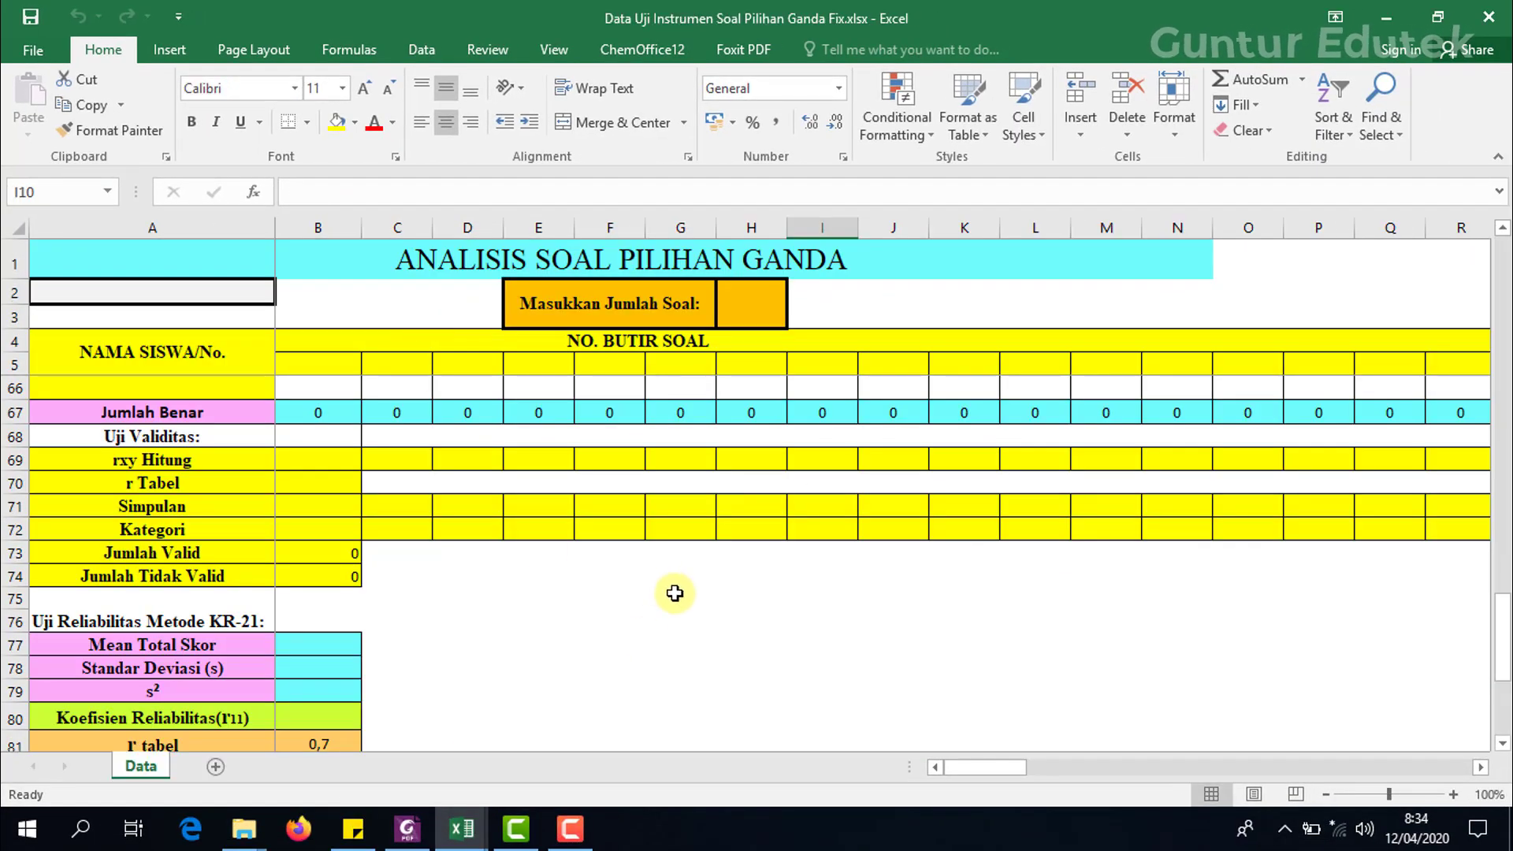
scroll(675, 623, "up", 6)
scroll(675, 593, "up", 15)
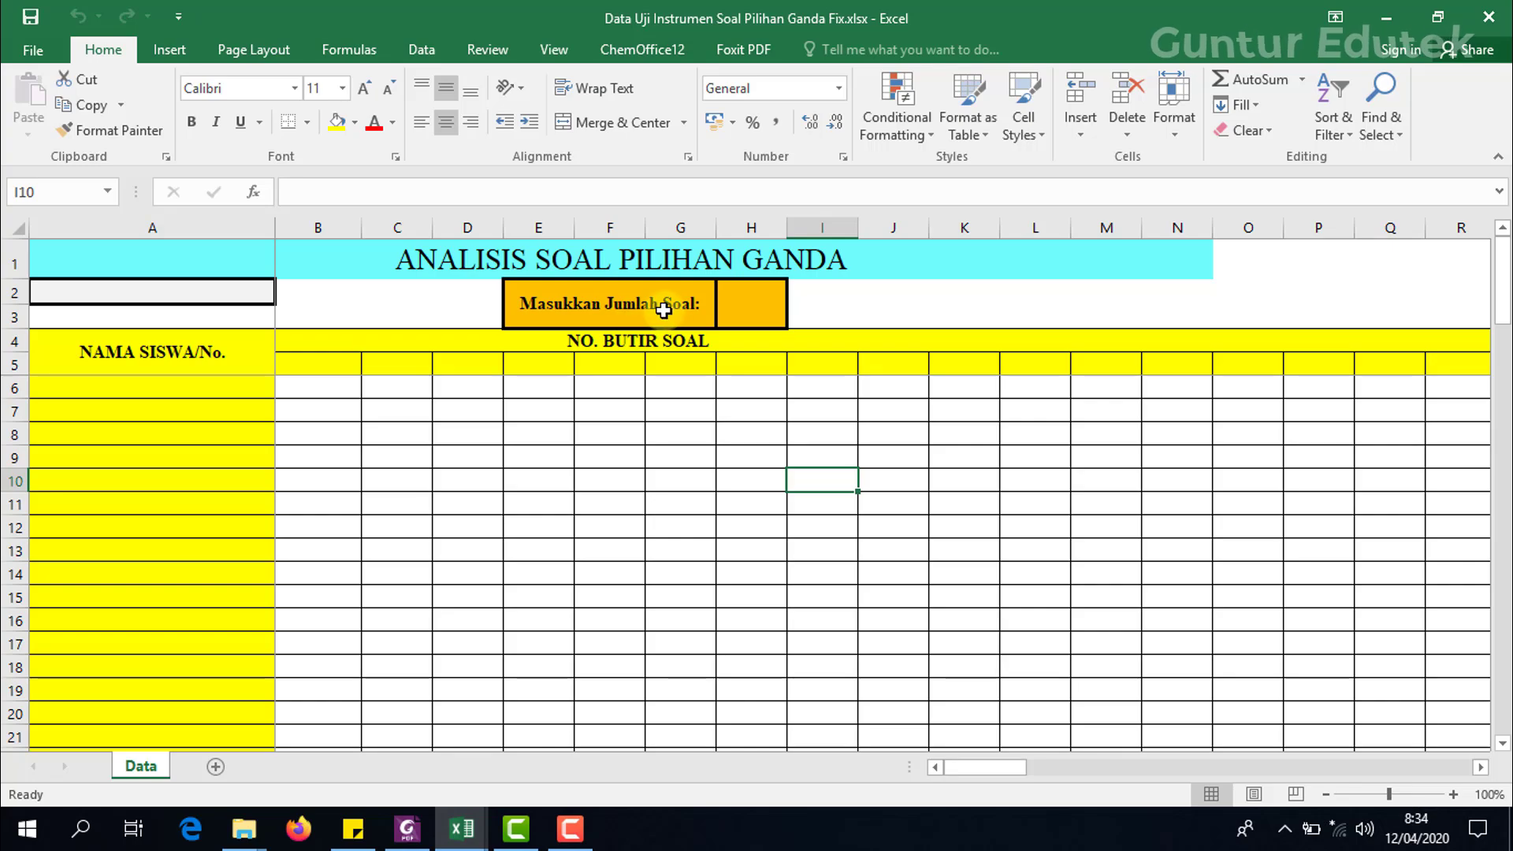
Examine the item score table on the pilihan ganda sheet of the CONTOH DATA SOAL workbook and clear its selection.
left_click(462, 828)
left_click(310, 782)
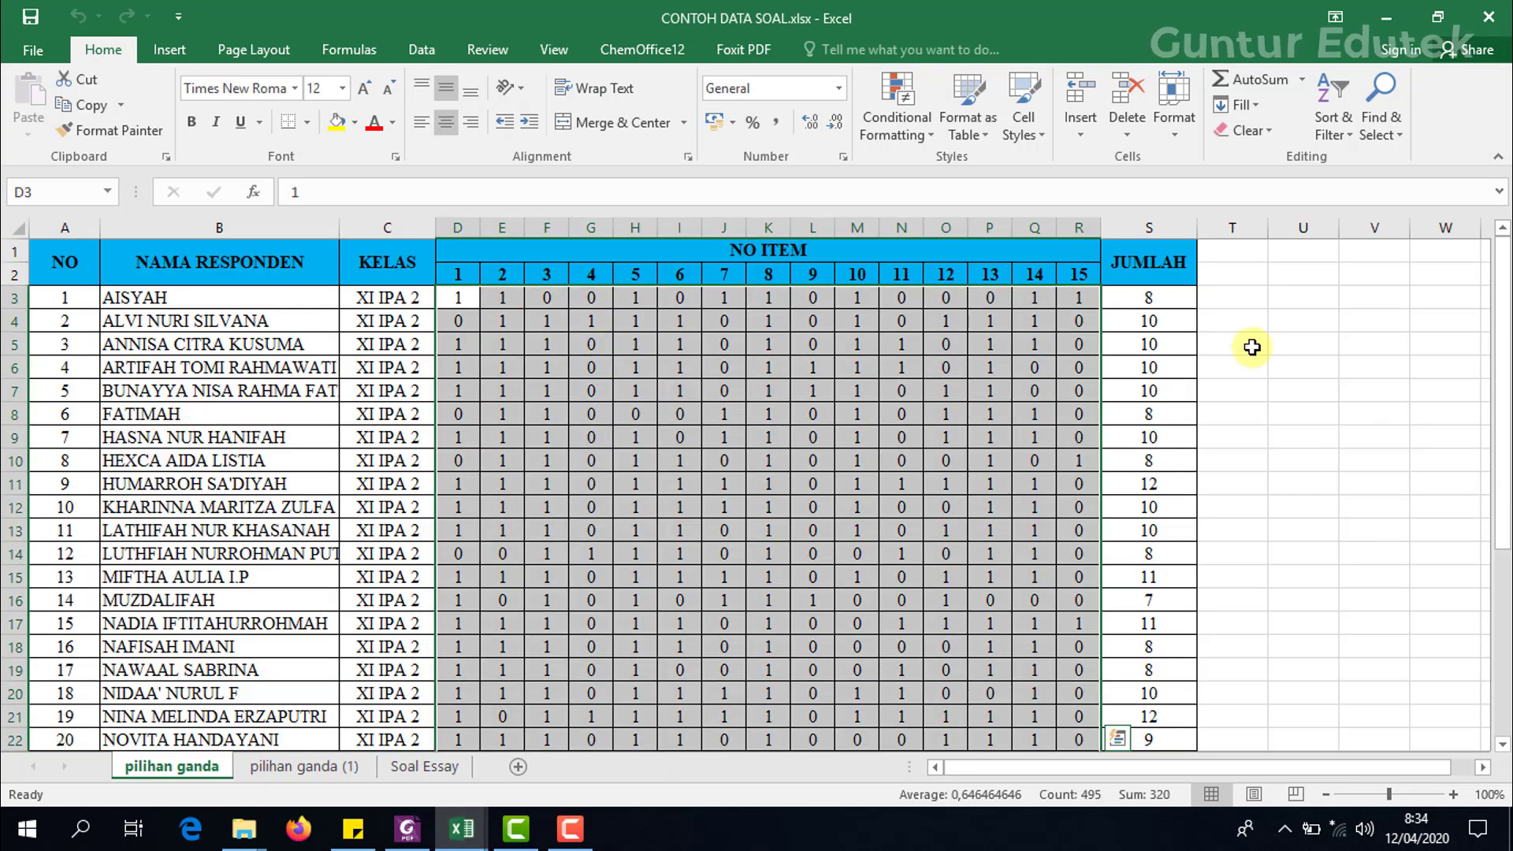
left_click(1249, 343)
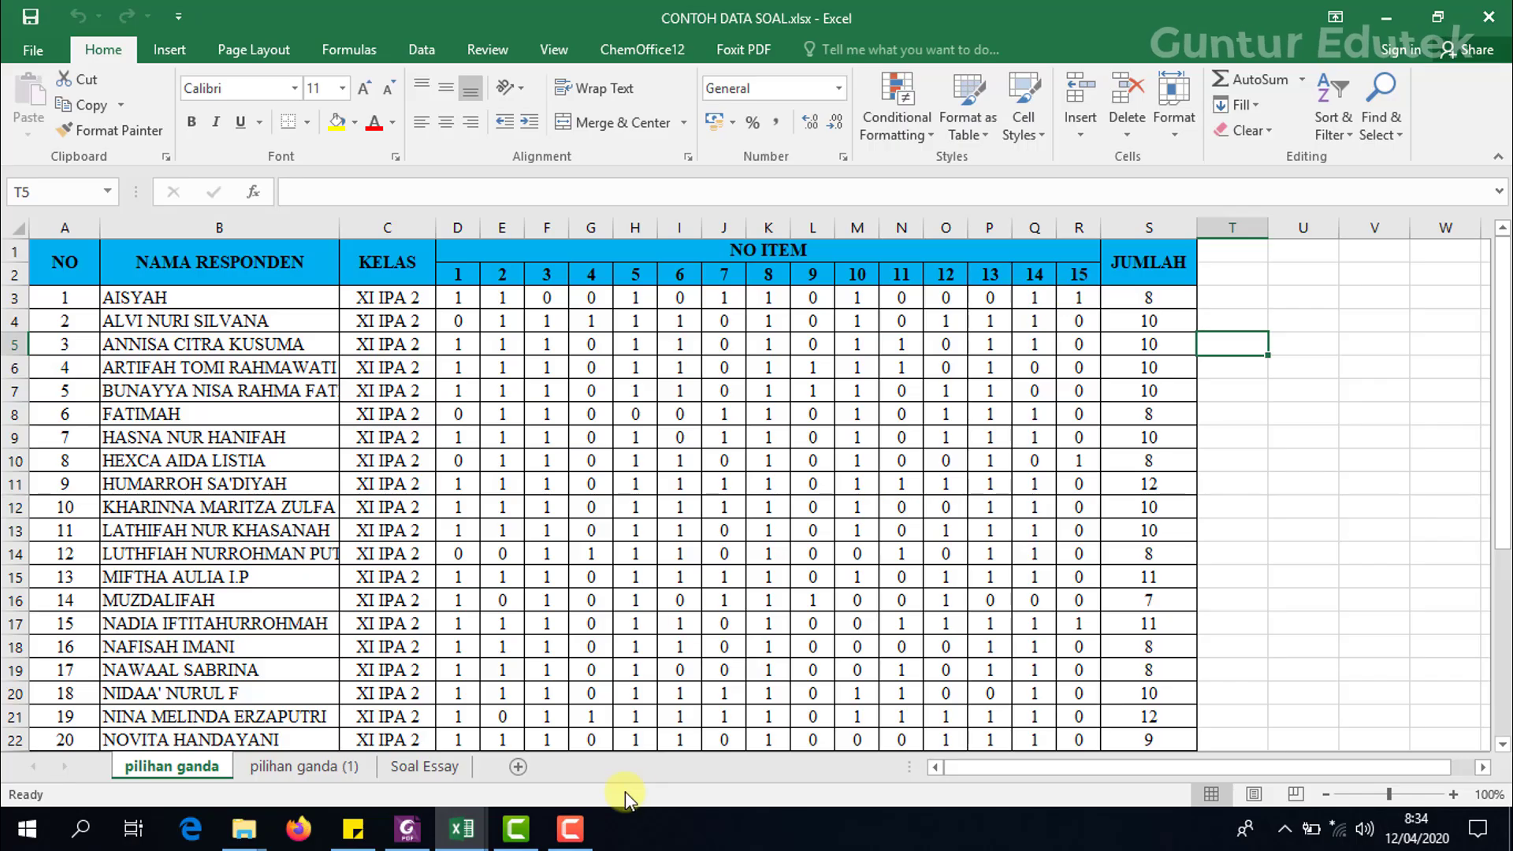
Set the number of questions (Masukkan Jumlah Soal, cell H2) to 15 in the Data Uji Instrumen Soal Pilihan Ganda Fix workbook.
left_click(461, 828)
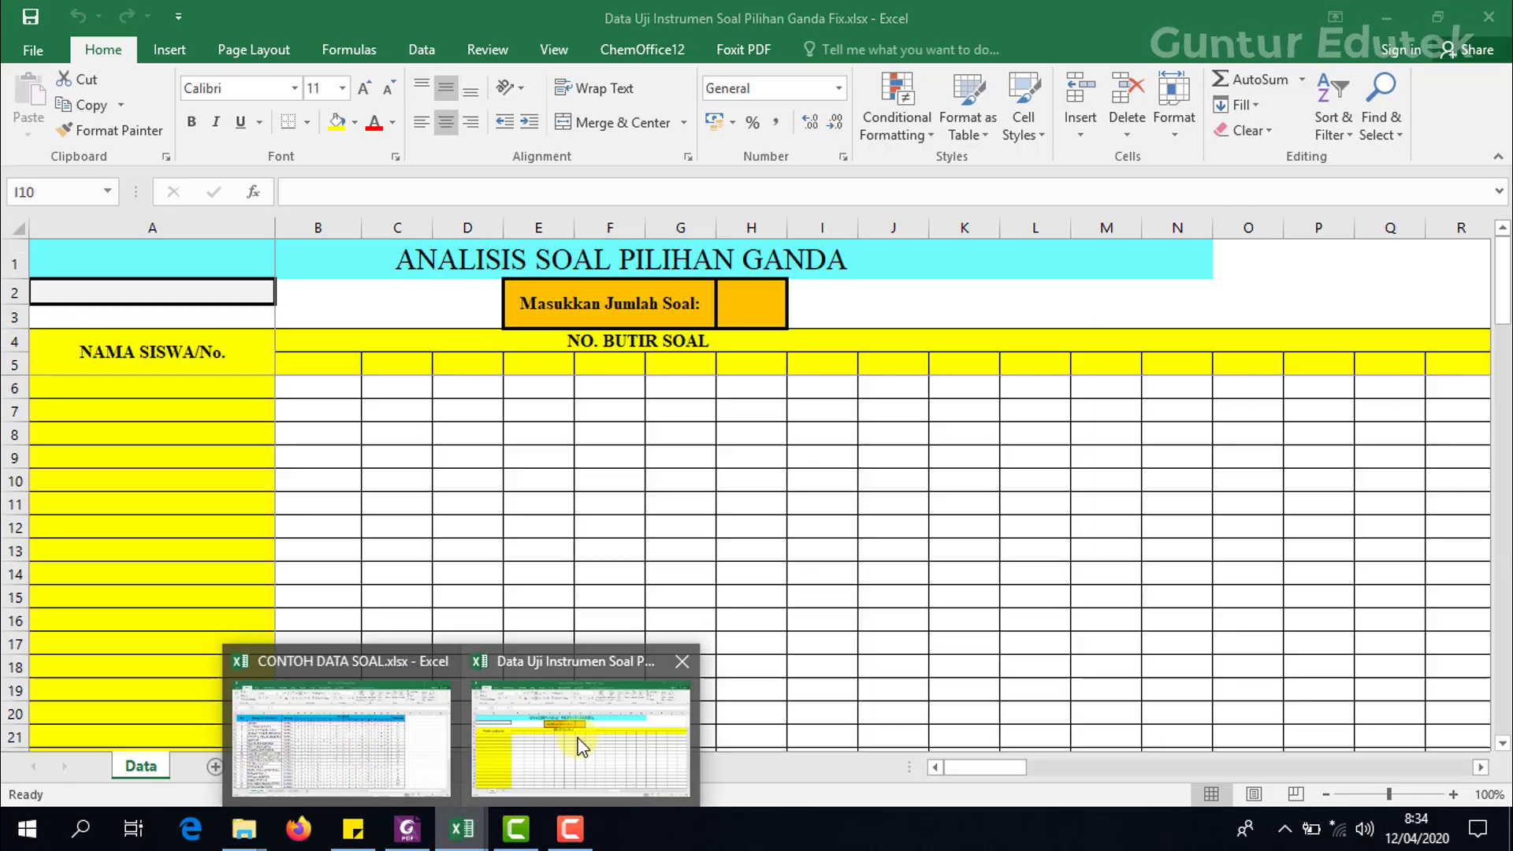
left_click(571, 729)
left_click(769, 316)
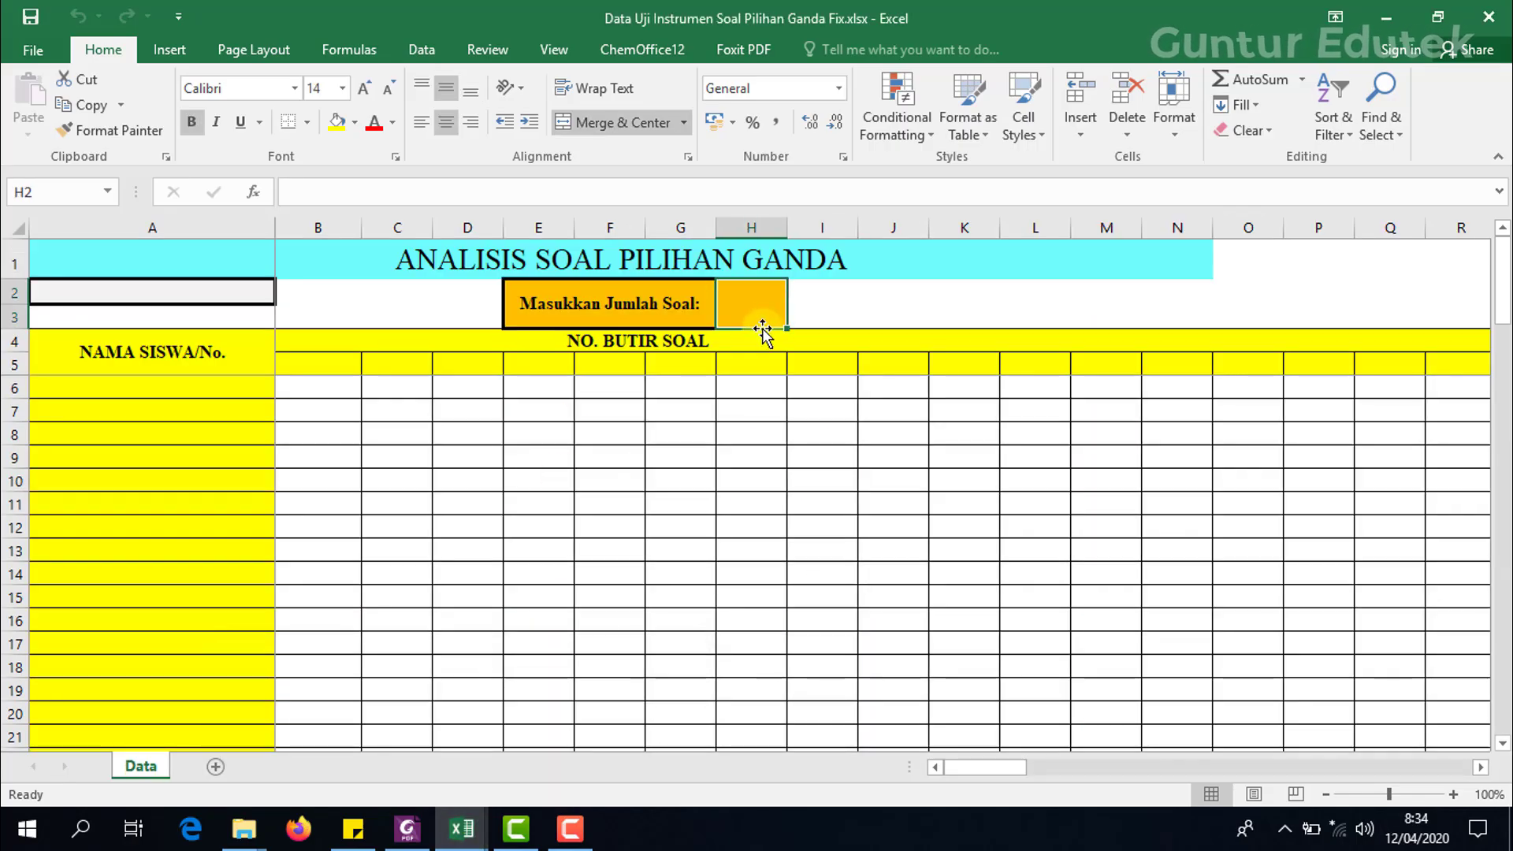
type("15")
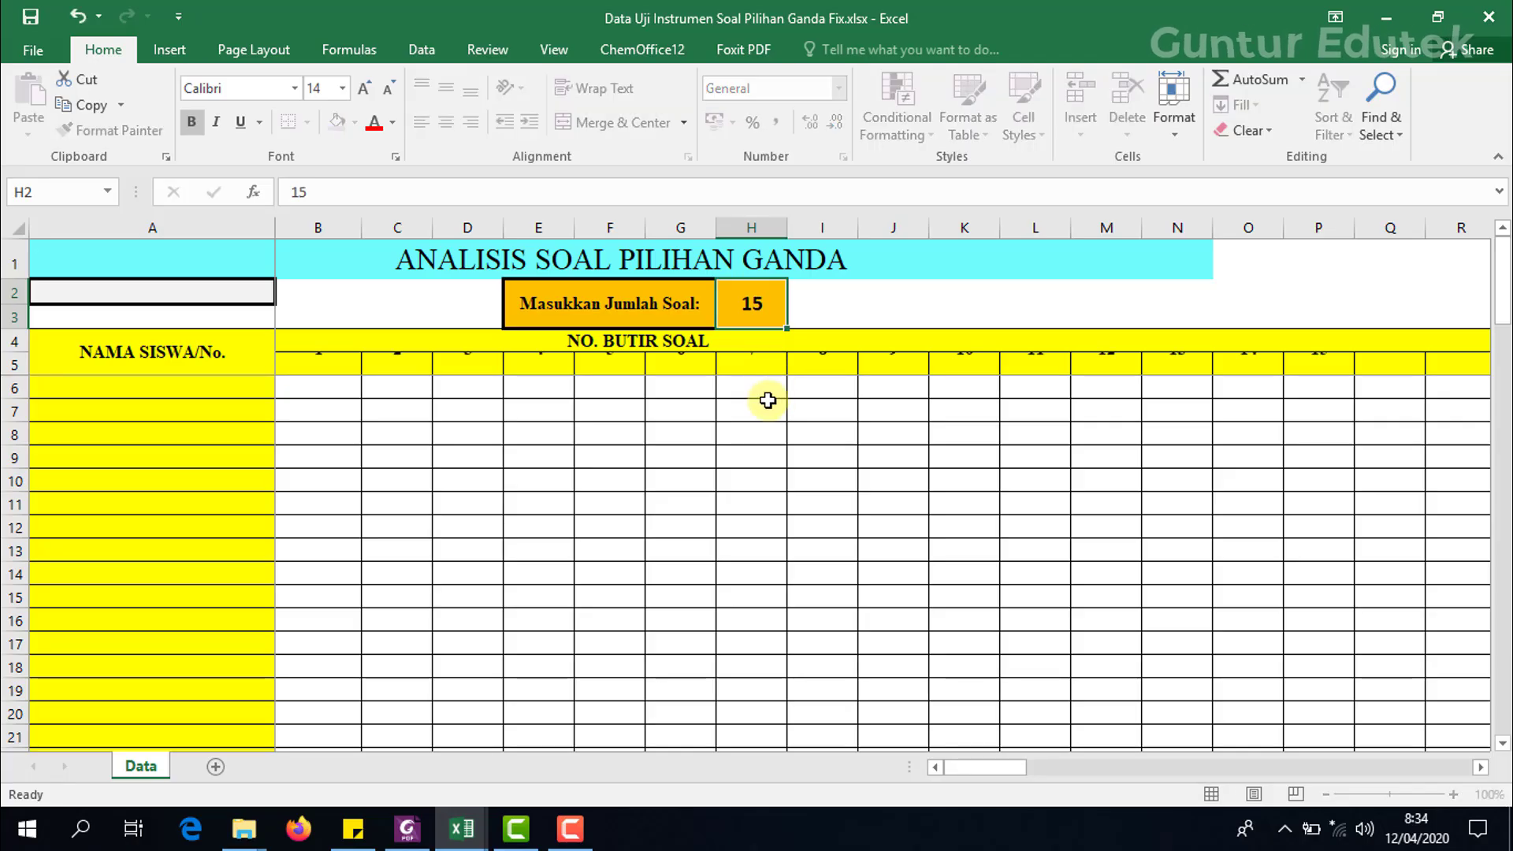
key("Return")
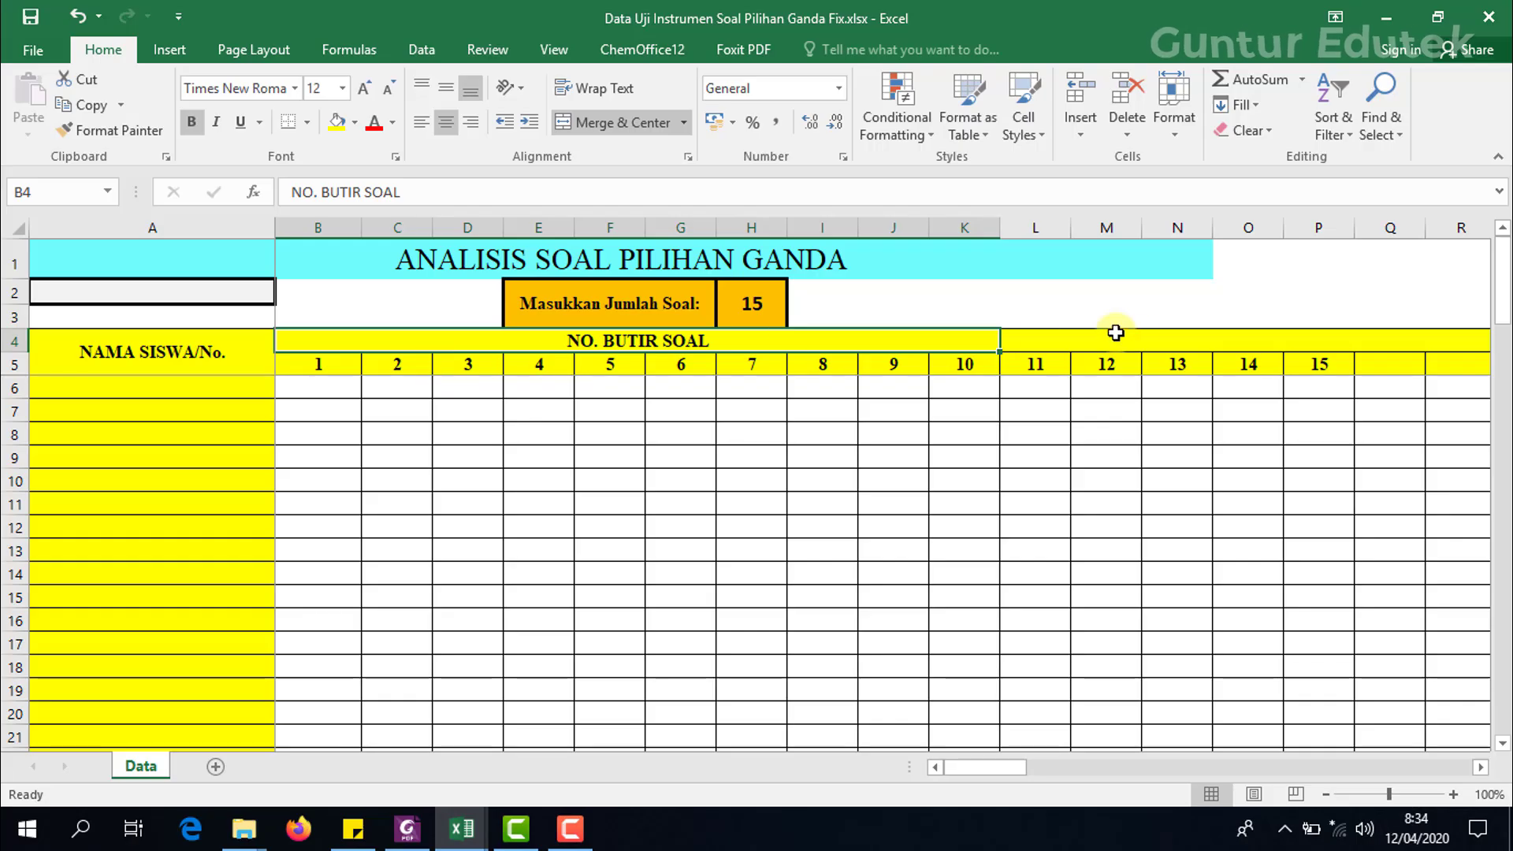
left_click(1320, 371)
left_click(418, 482)
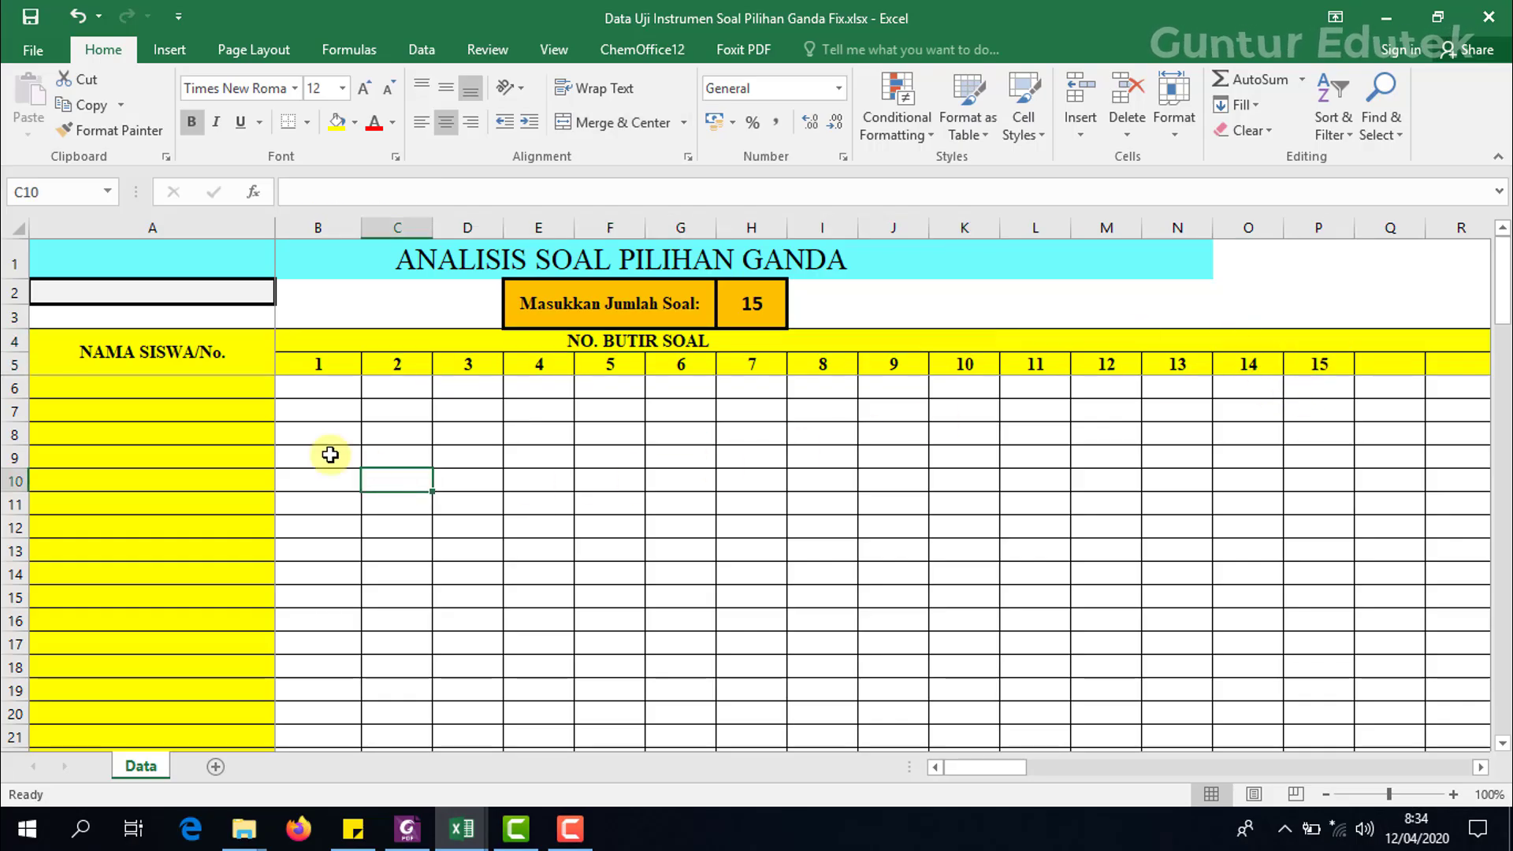
left_click(301, 389)
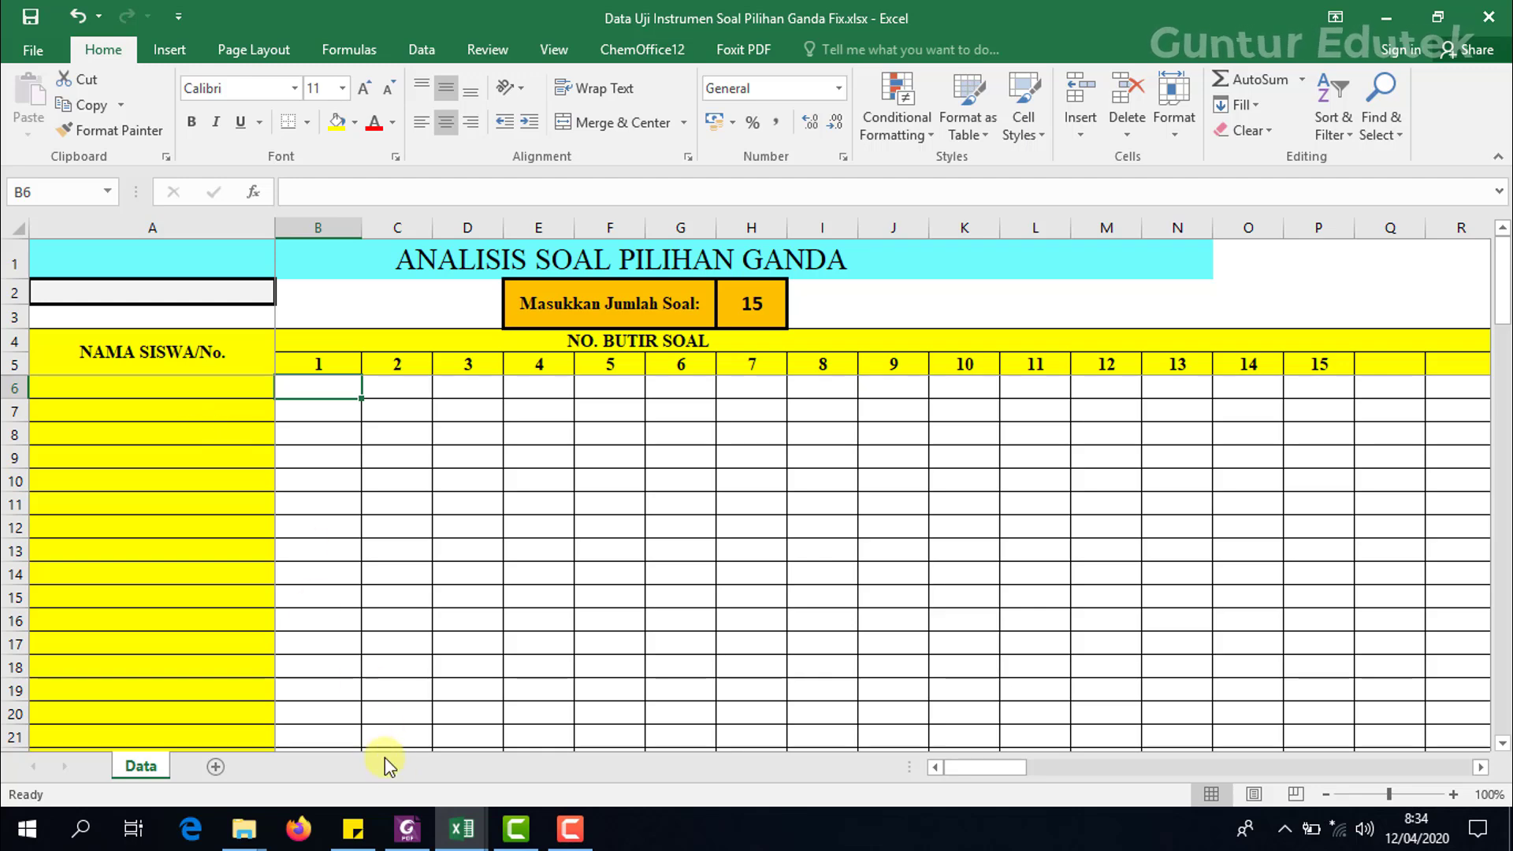
Copy all respondent names, cells B3 to B35, from the pilihan ganda sheet of the CONTOH DATA SOAL workbook.
left_click(458, 829)
left_click(348, 759)
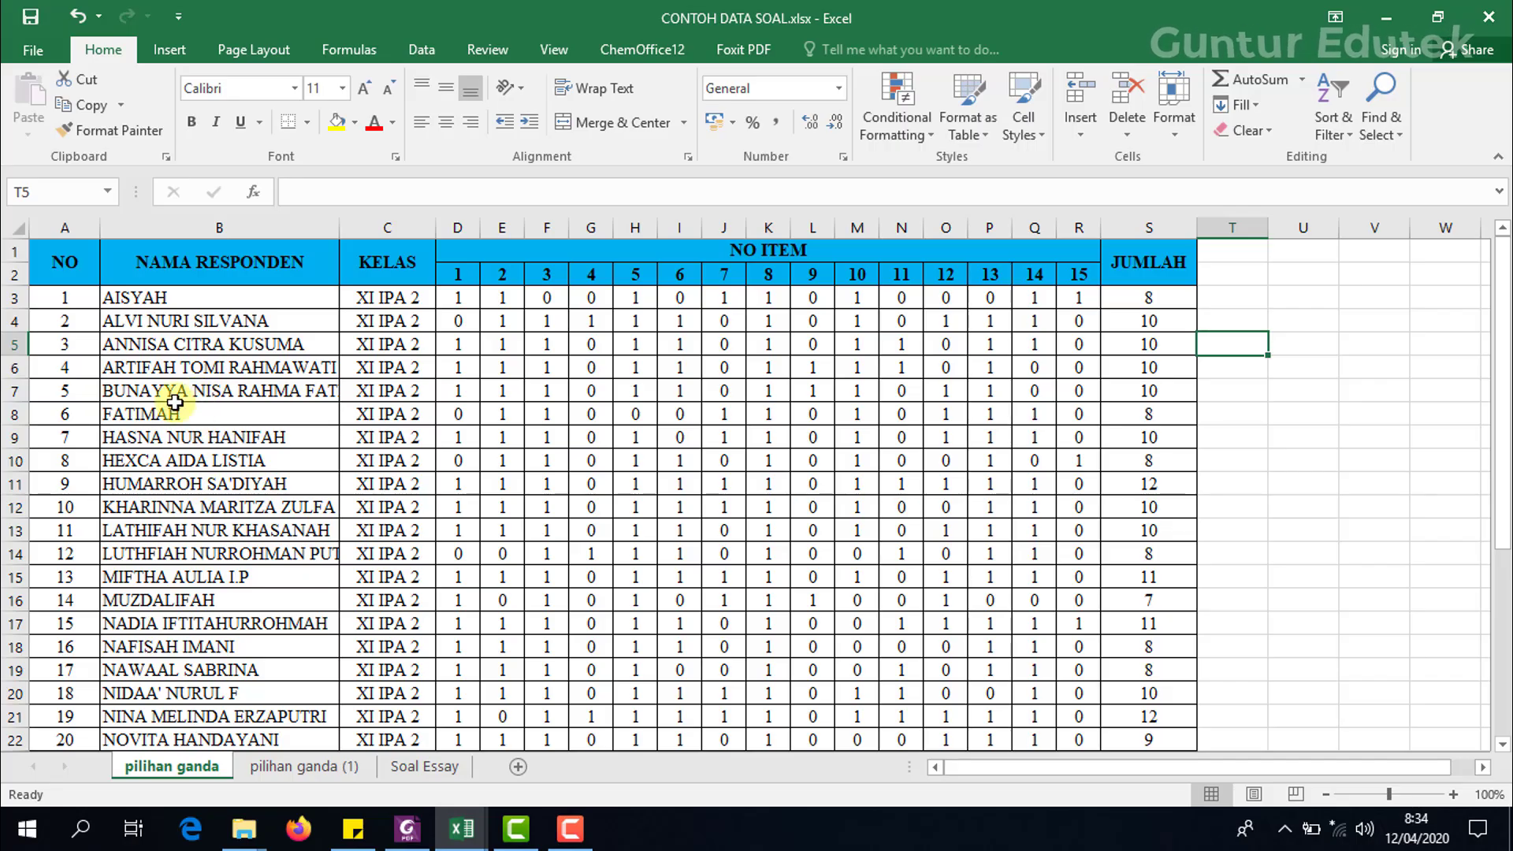
left_click(217, 305)
left_click_drag(217, 305, 244, 722)
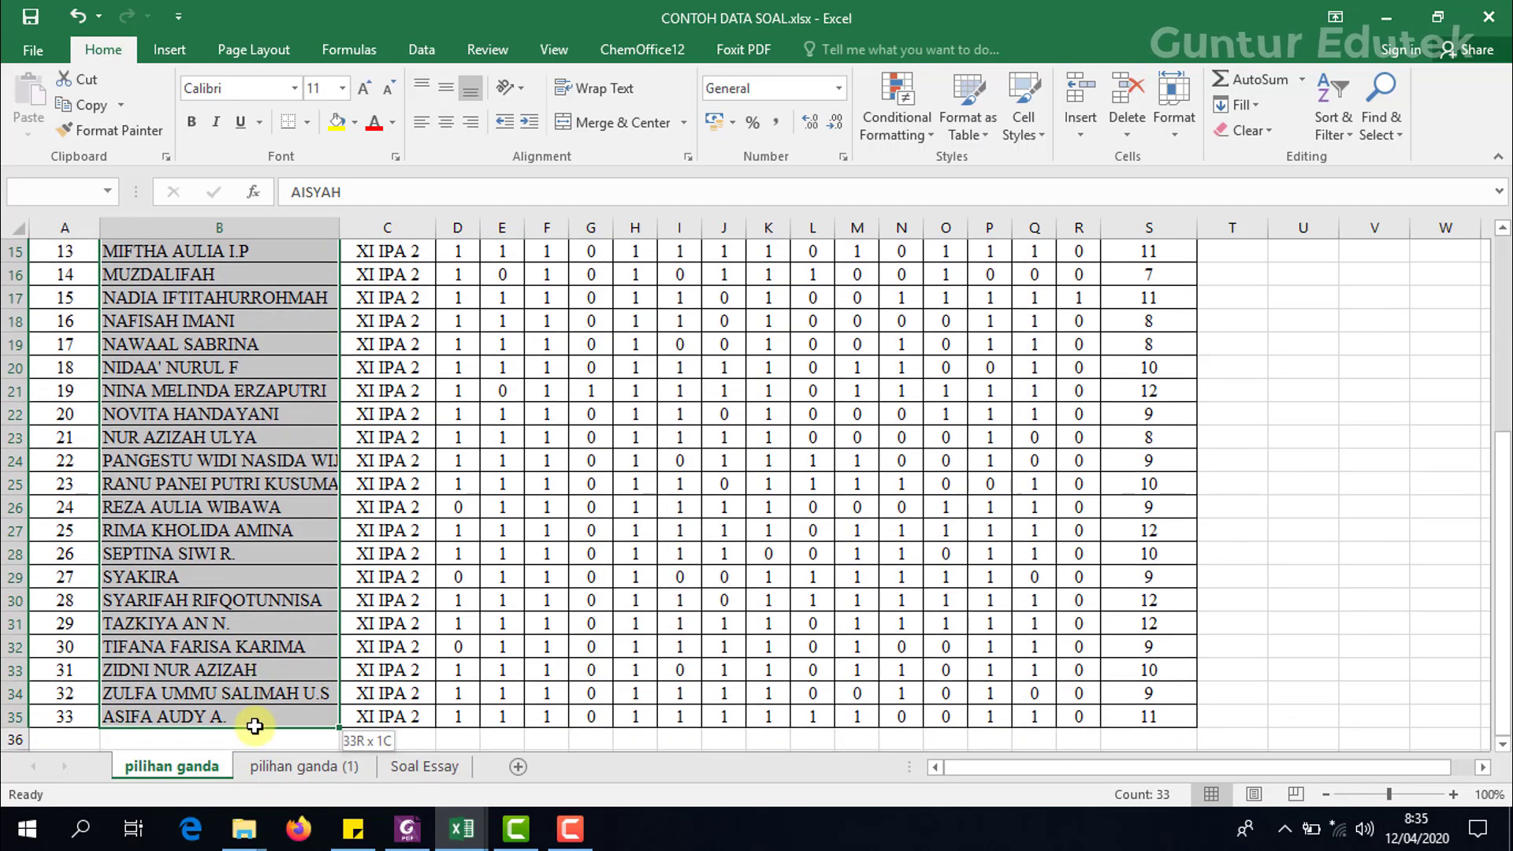
right_click(181, 605)
left_click(262, 148)
scroll(362, 473, "up", 5)
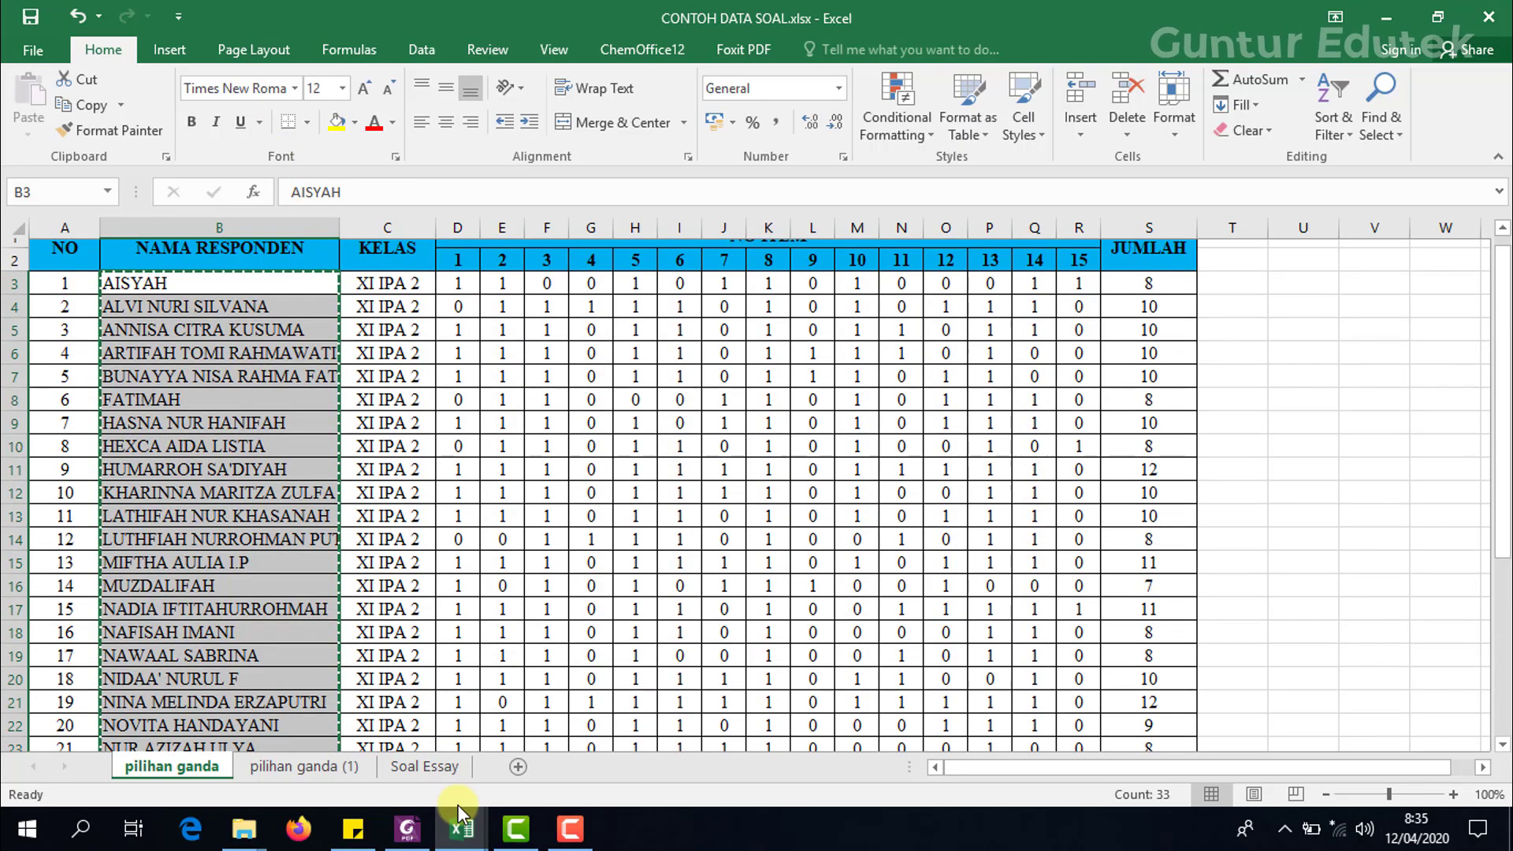
Paste the names as values from cell A6 of the analysis workbook's Data sheet and widen column A to fit them.
left_click(462, 827)
left_click(523, 758)
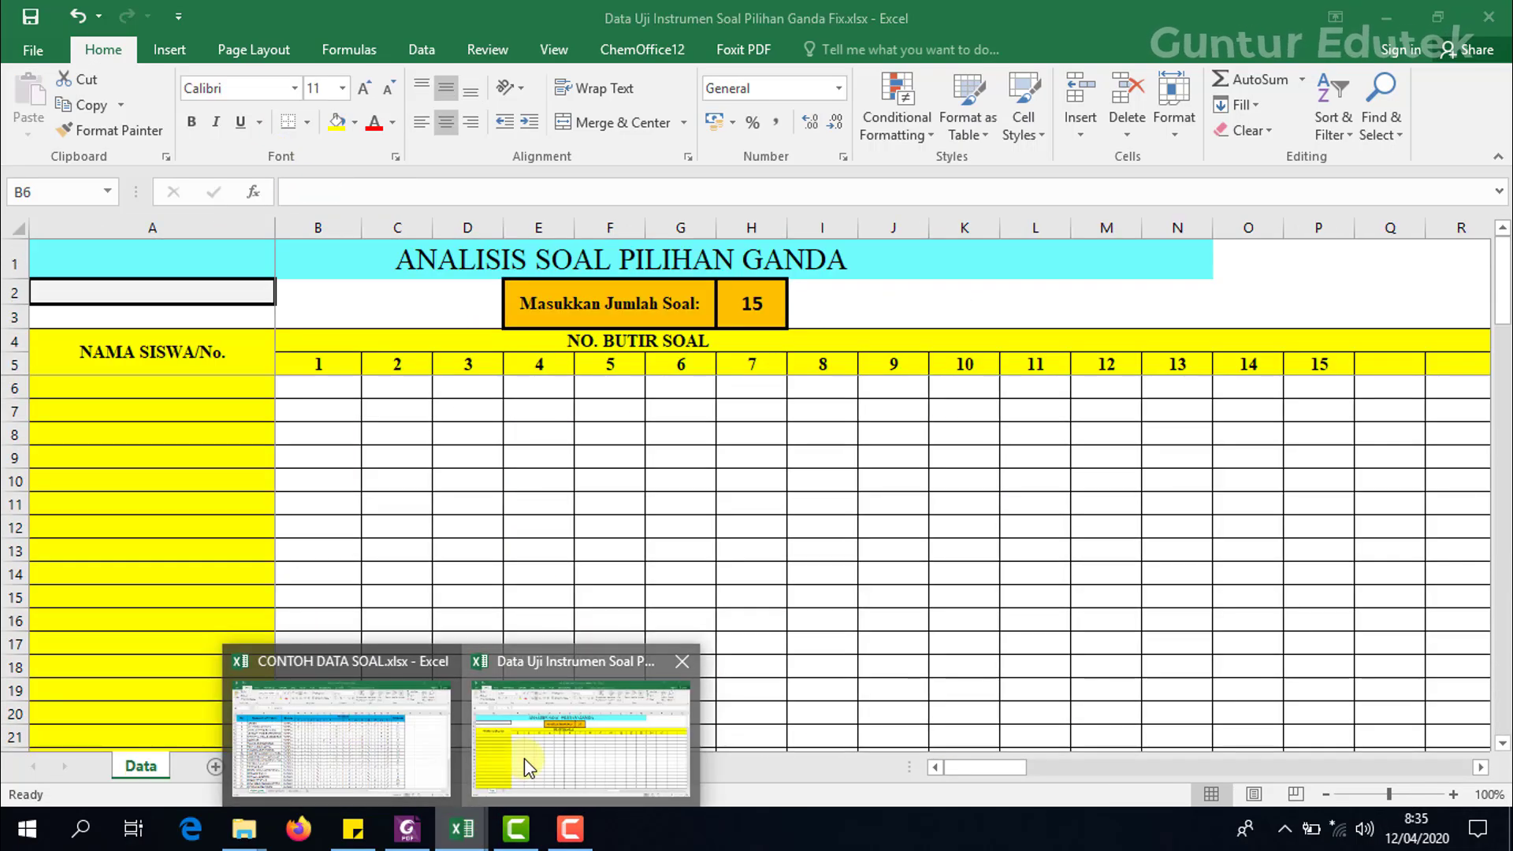
left_click(164, 387)
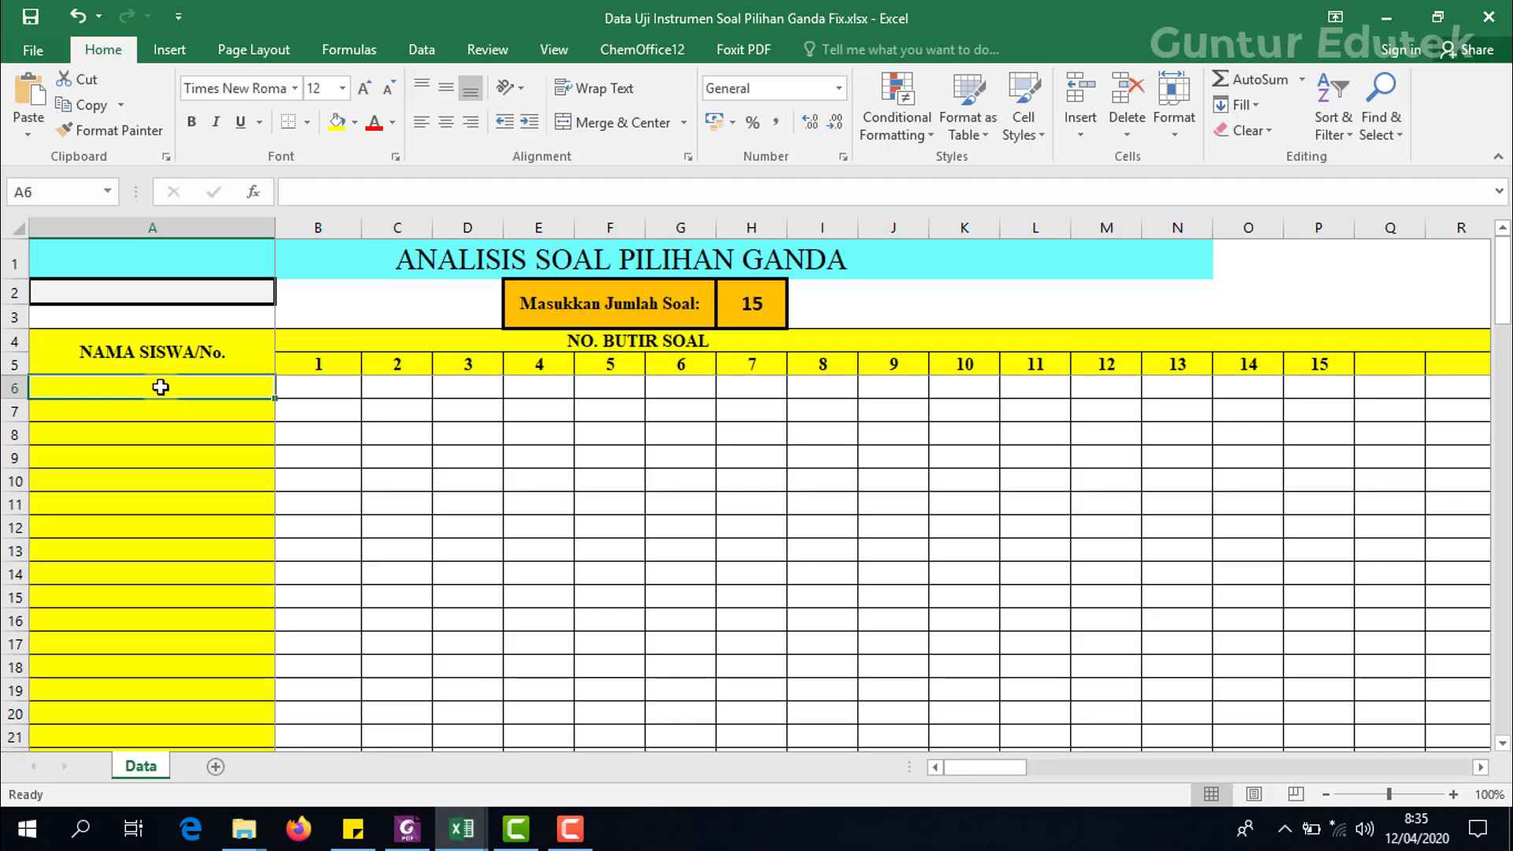
right_click(161, 387)
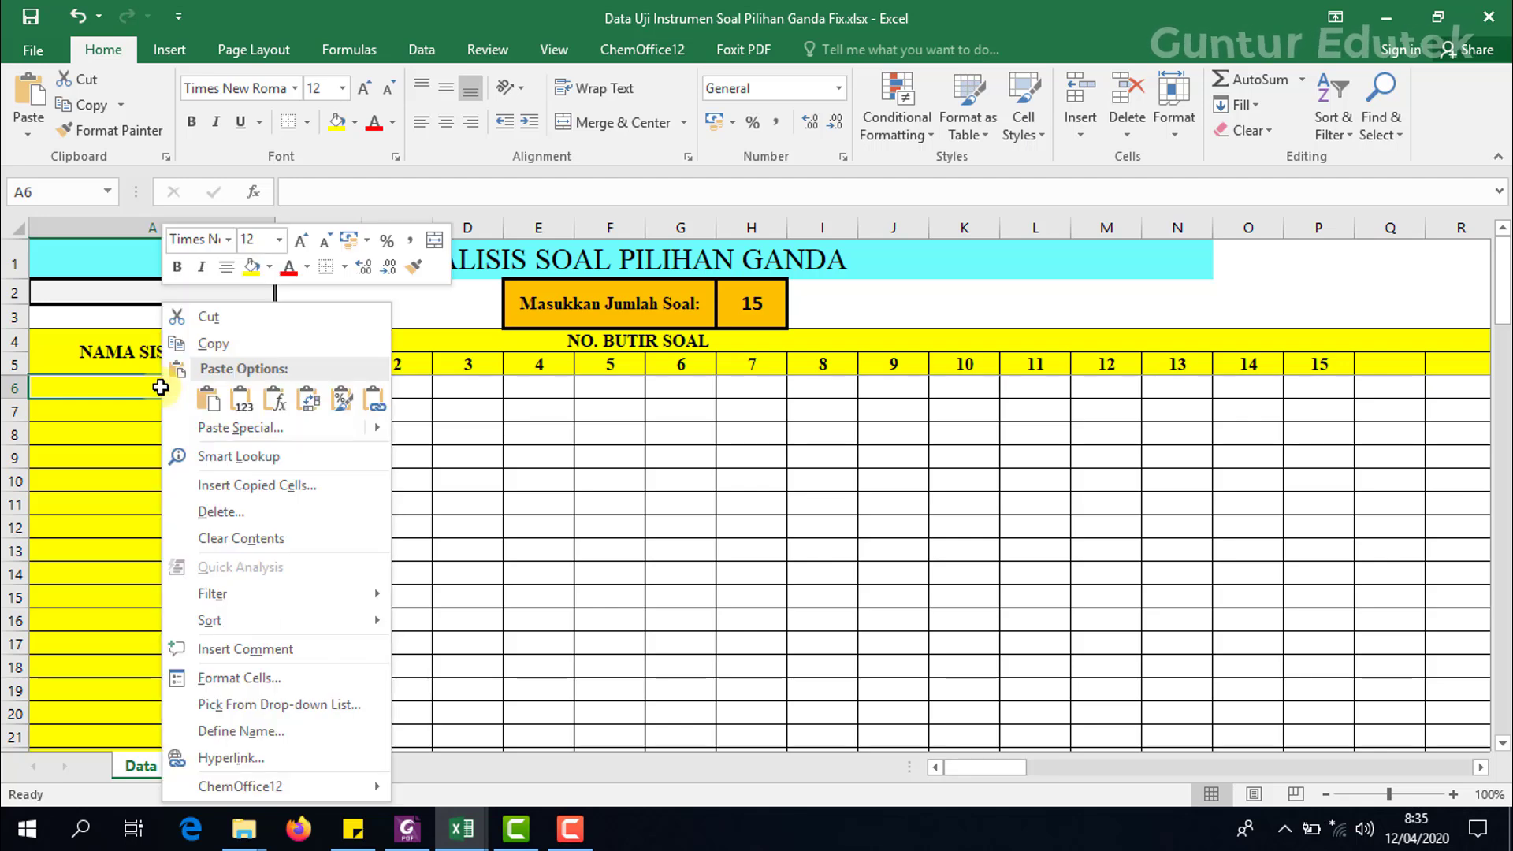
left_click(240, 399)
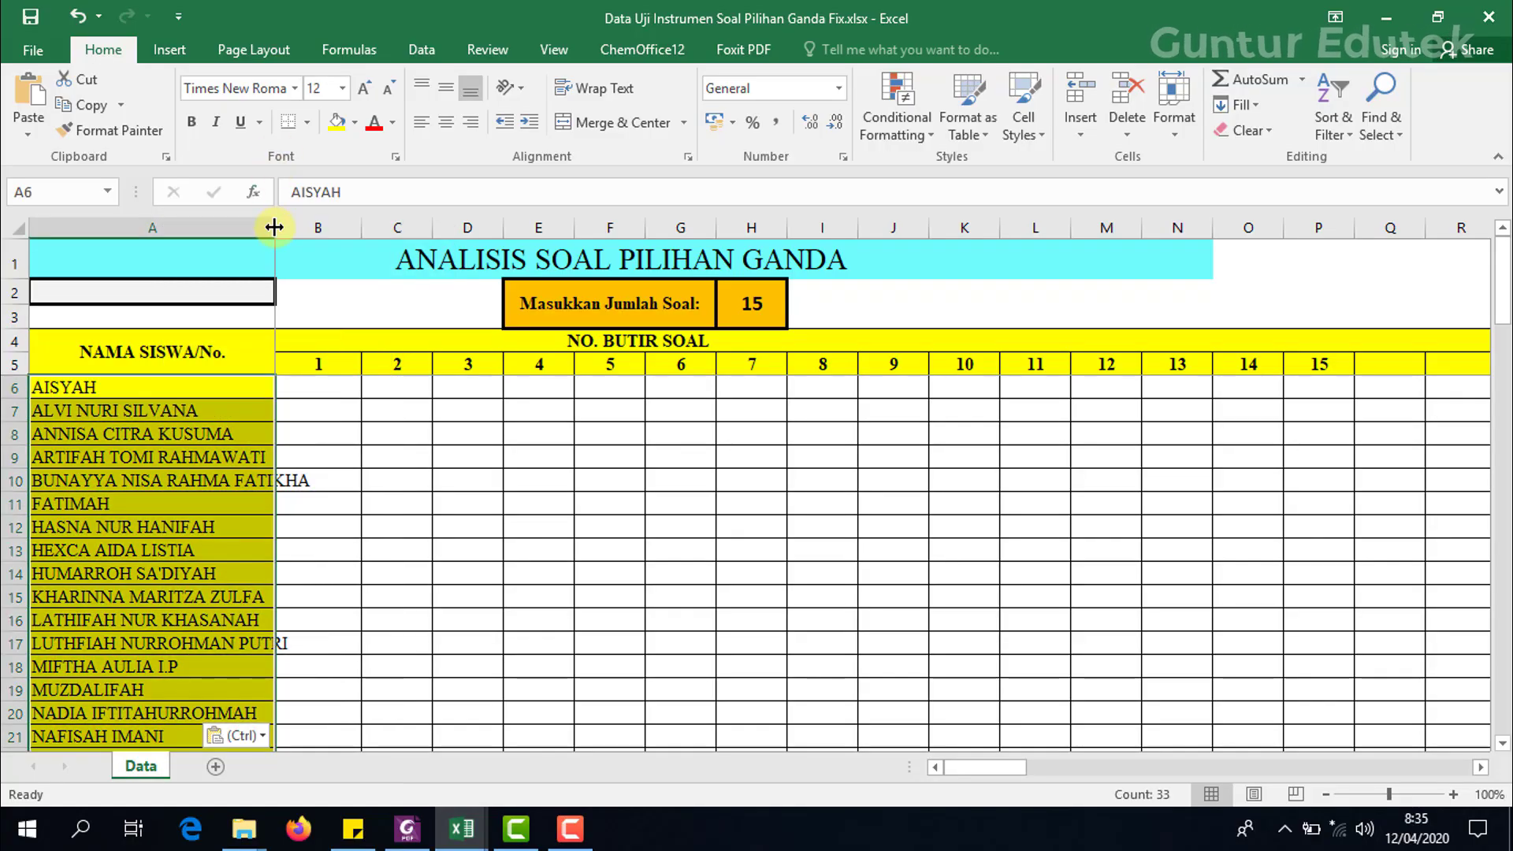
left_click_drag(274, 226, 323, 239)
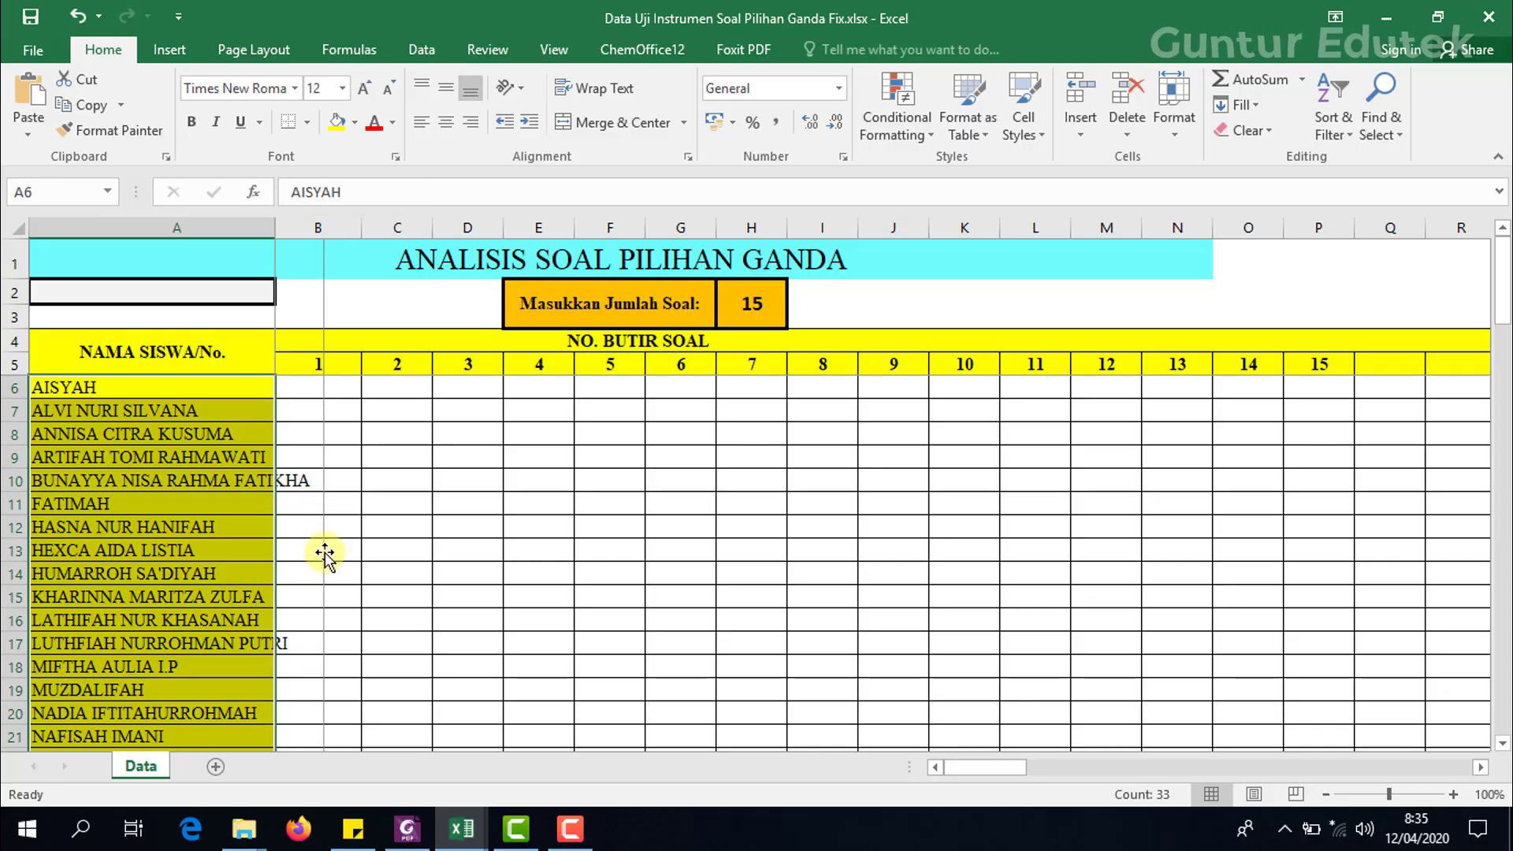
left_click(388, 567)
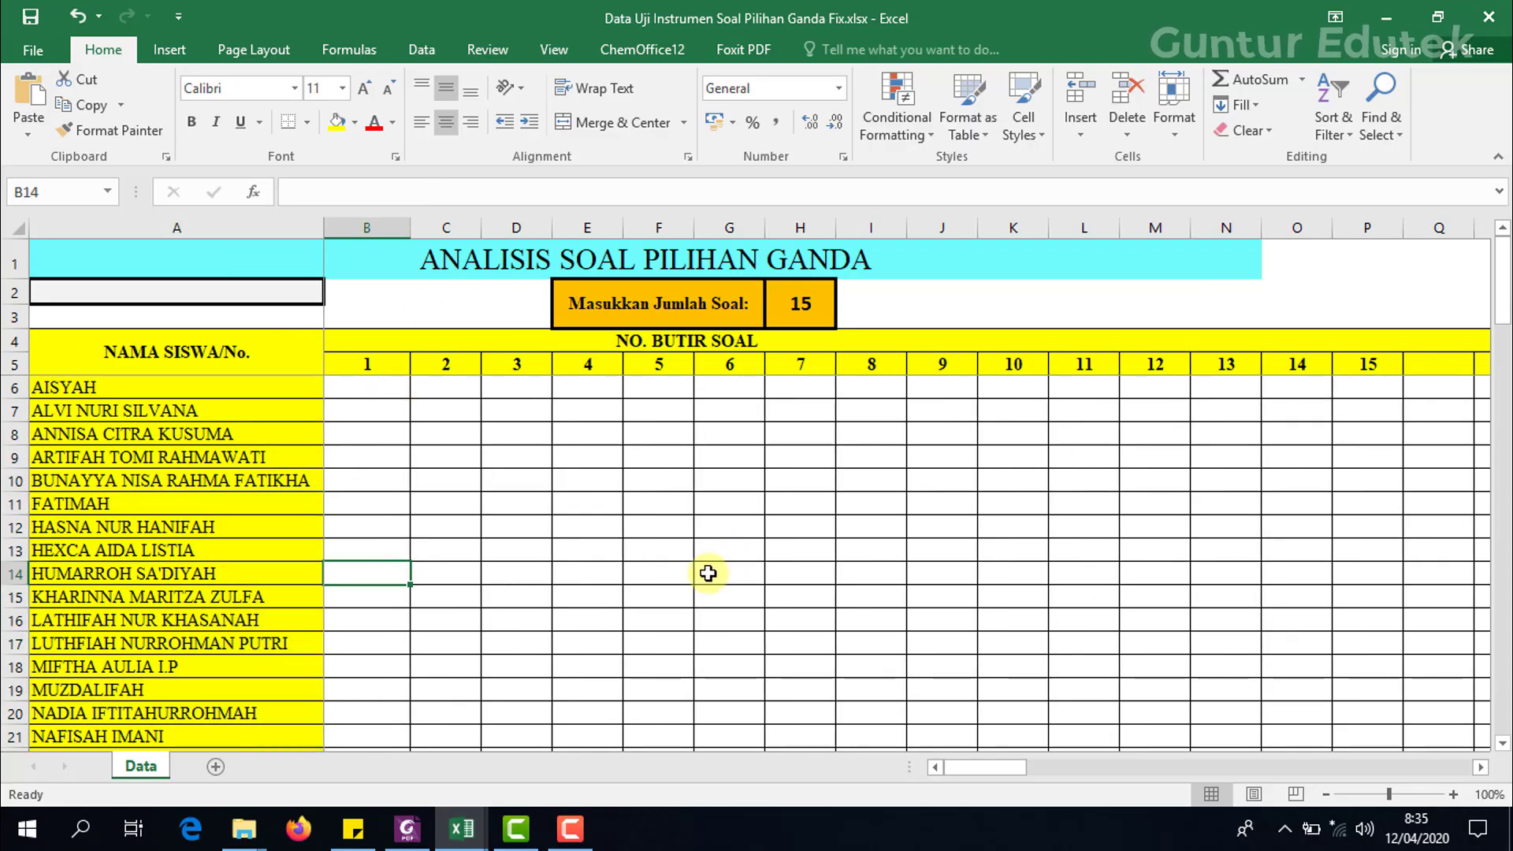
Copy the scores for items 1 to 15, cells D3 to R35, from the CONTOH DATA SOAL workbook.
left_click(461, 835)
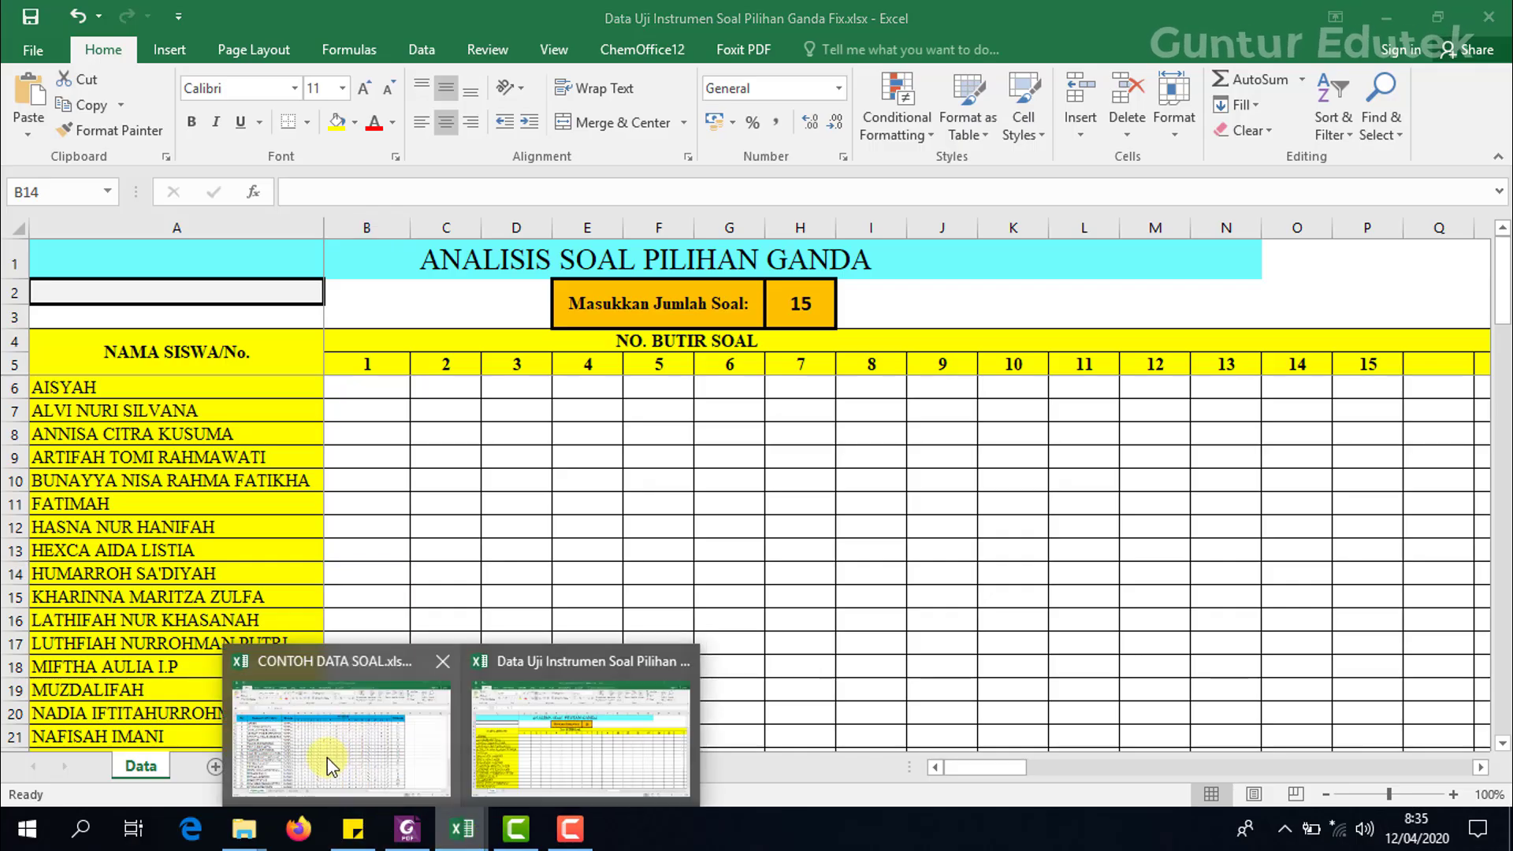
left_click(328, 745)
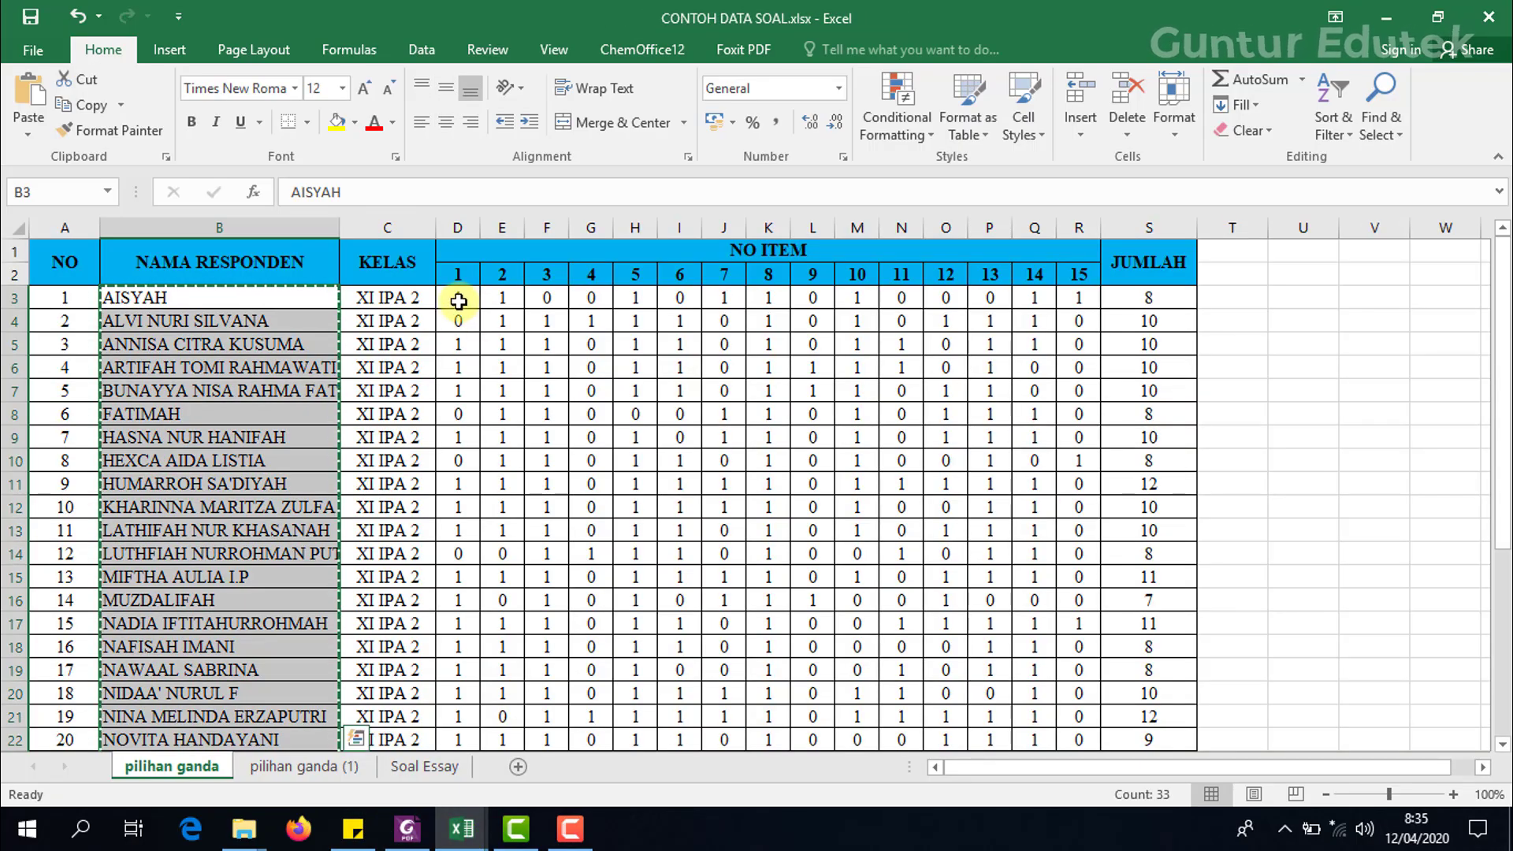
left_click_drag(457, 301, 1076, 660)
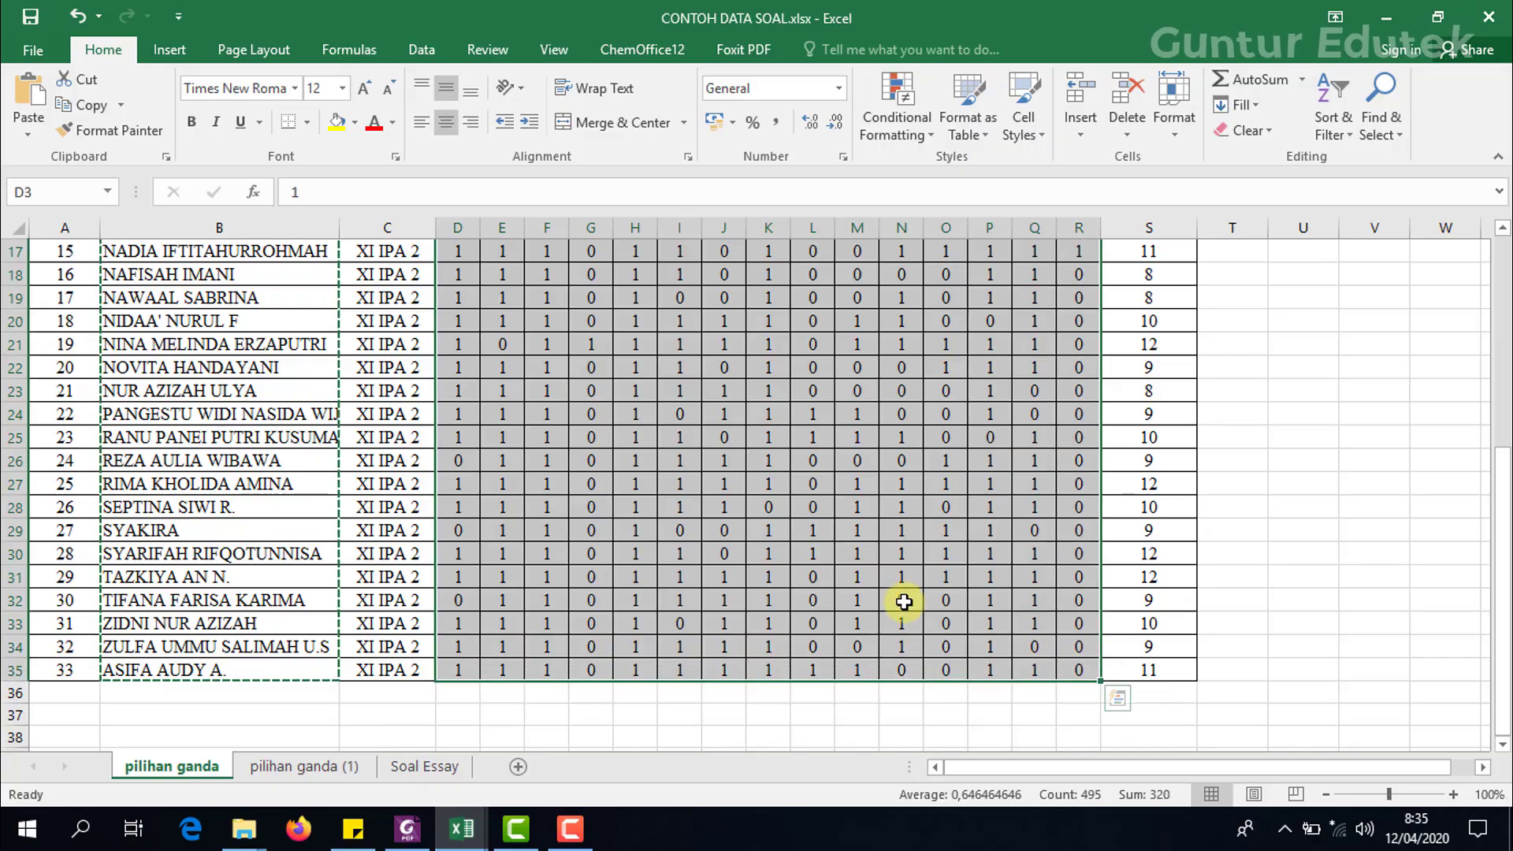
scroll(905, 601, "up", 6)
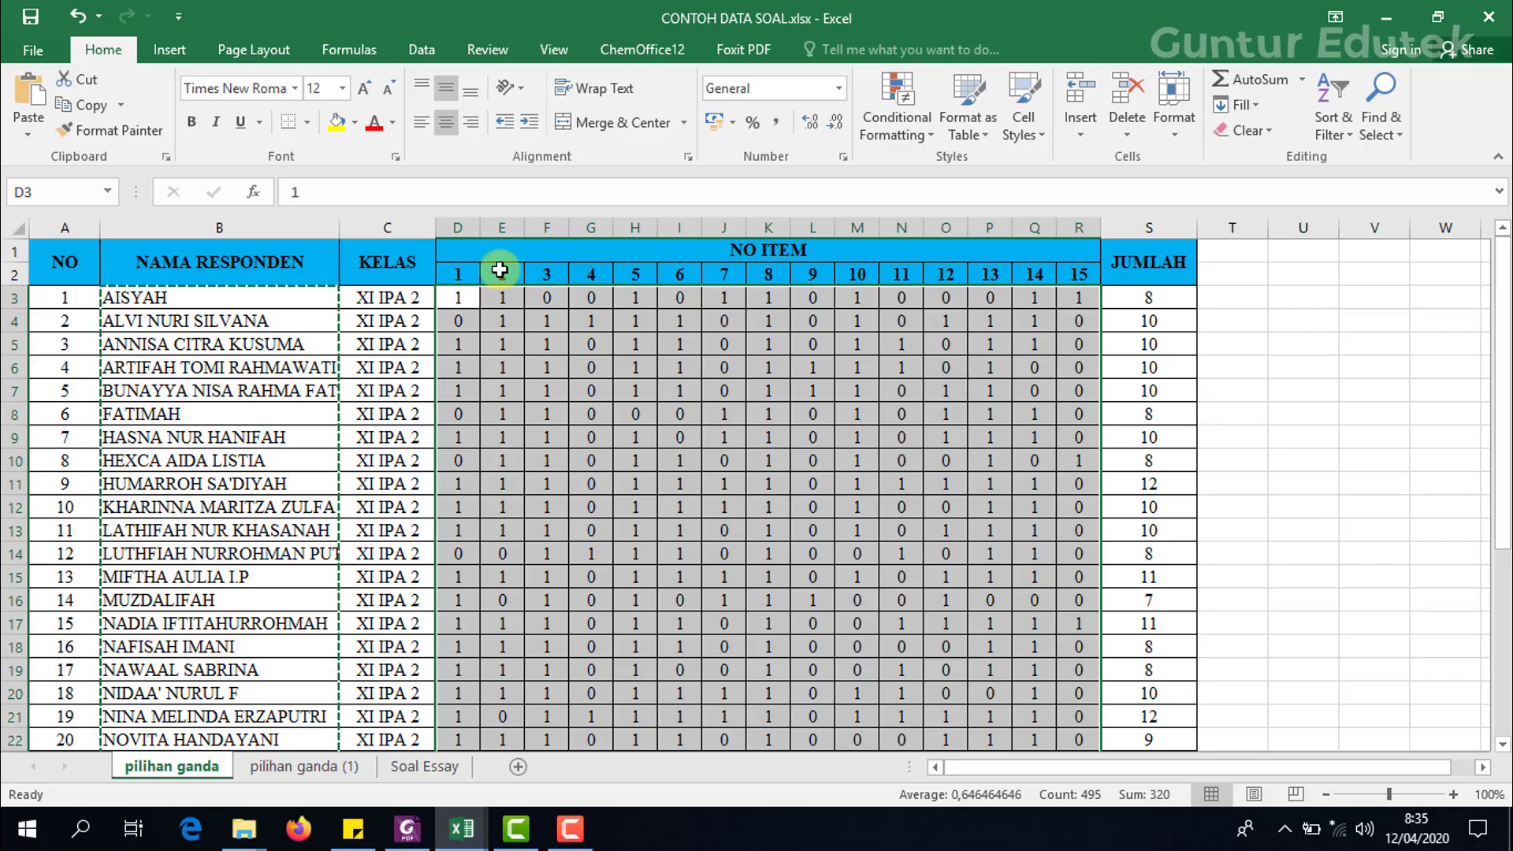
right_click(497, 323)
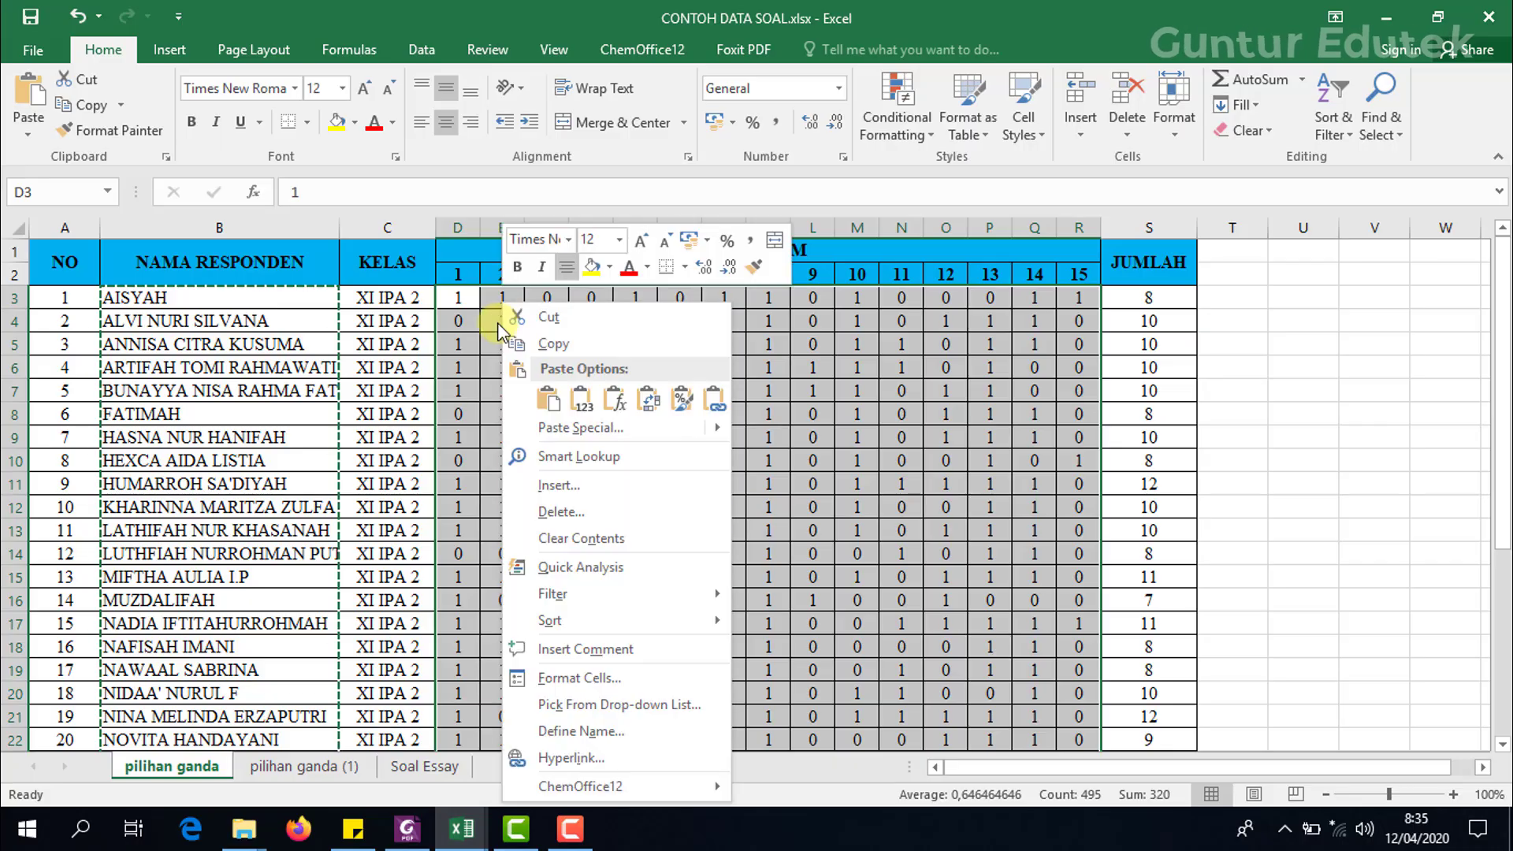
left_click(537, 343)
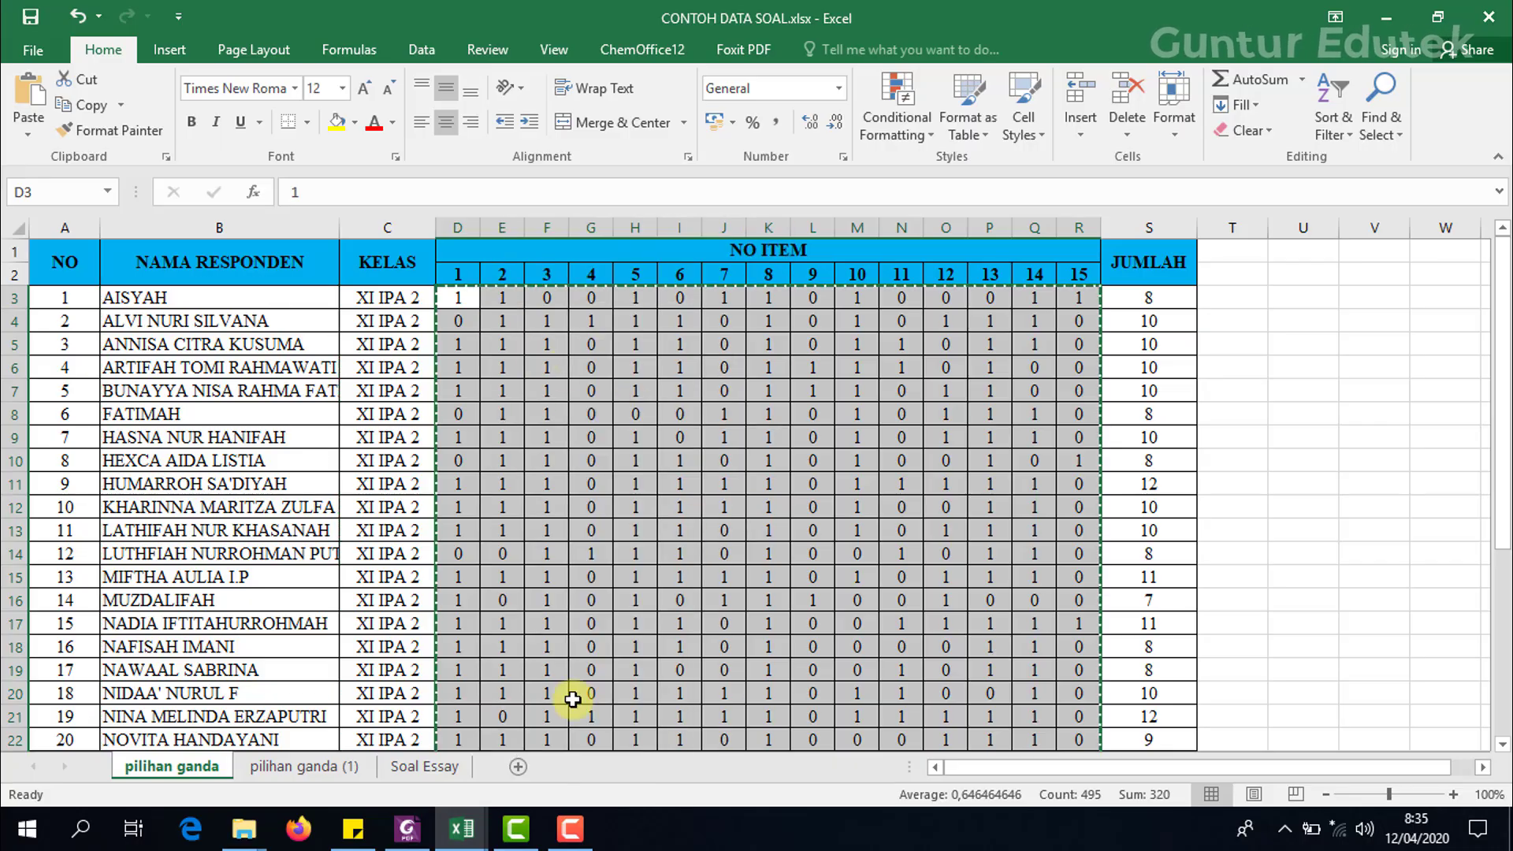
Paste the item scores as values from cell B6 of the analysis workbook's Data sheet.
left_click(462, 828)
left_click(597, 761)
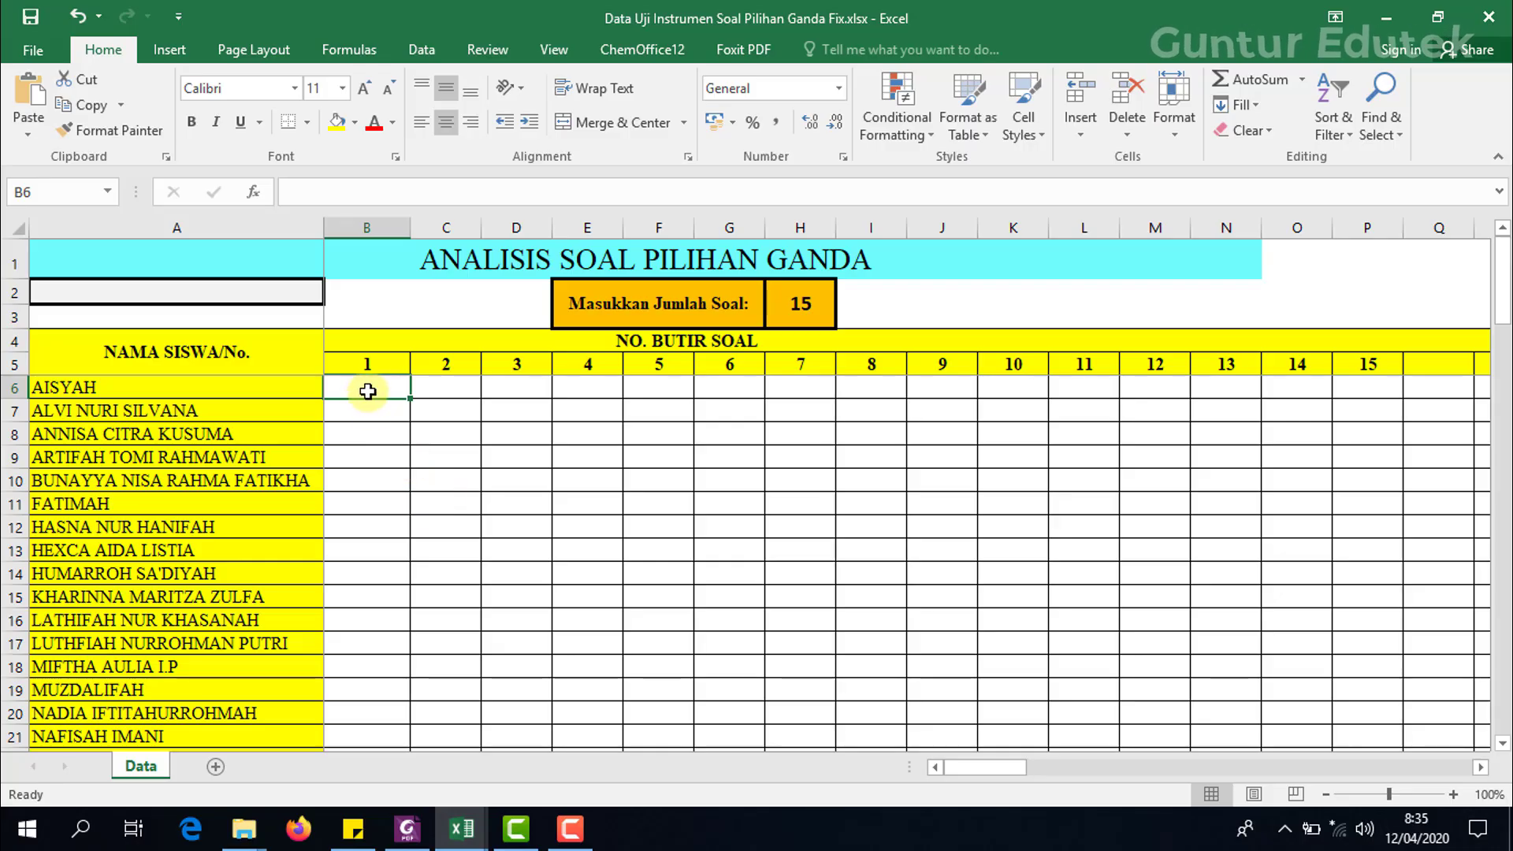
right_click(368, 390)
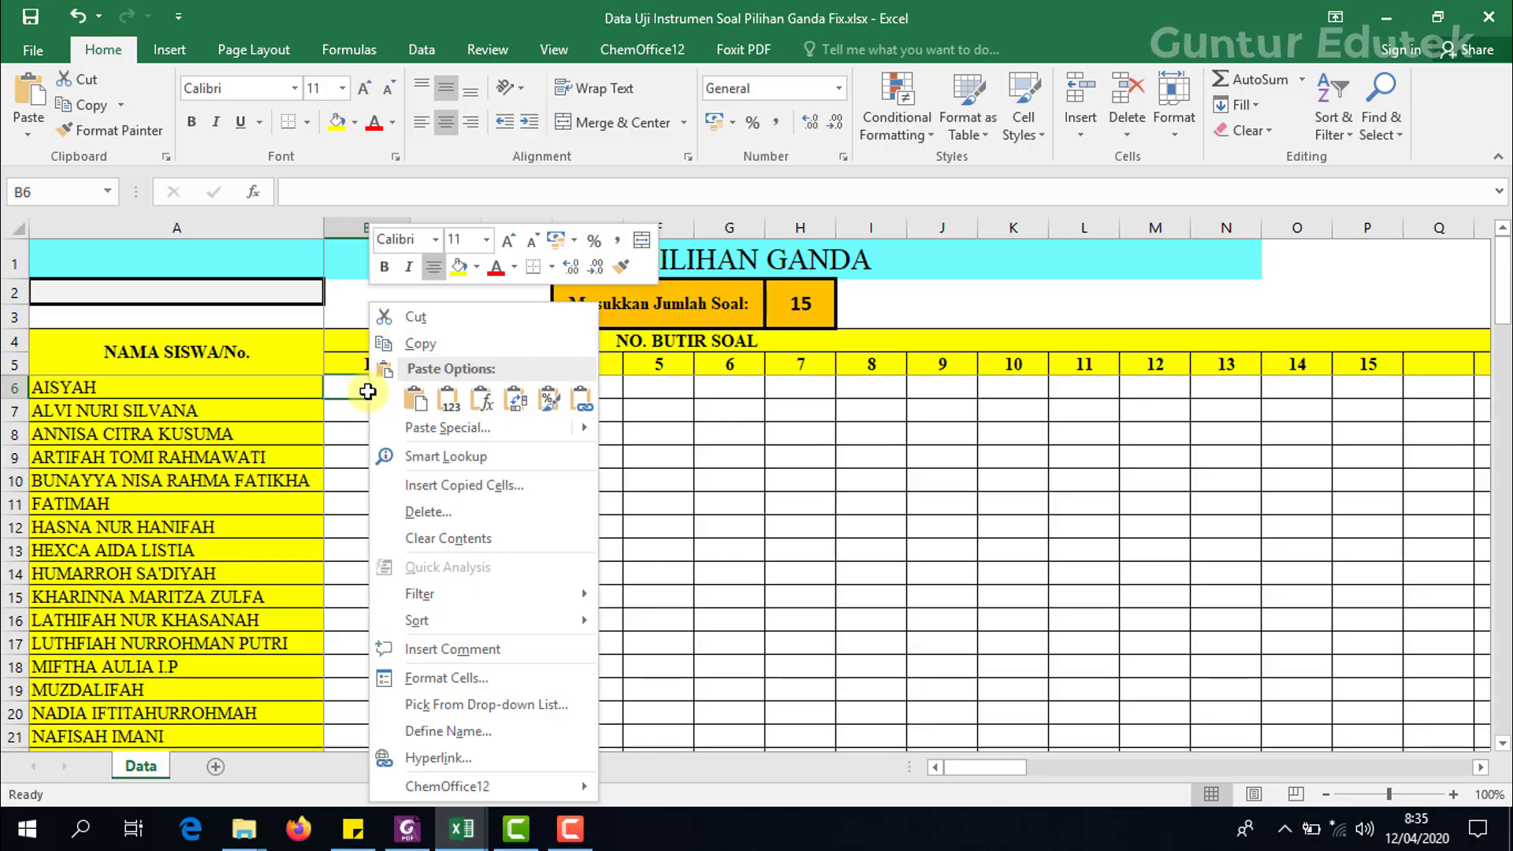
left_click(455, 405)
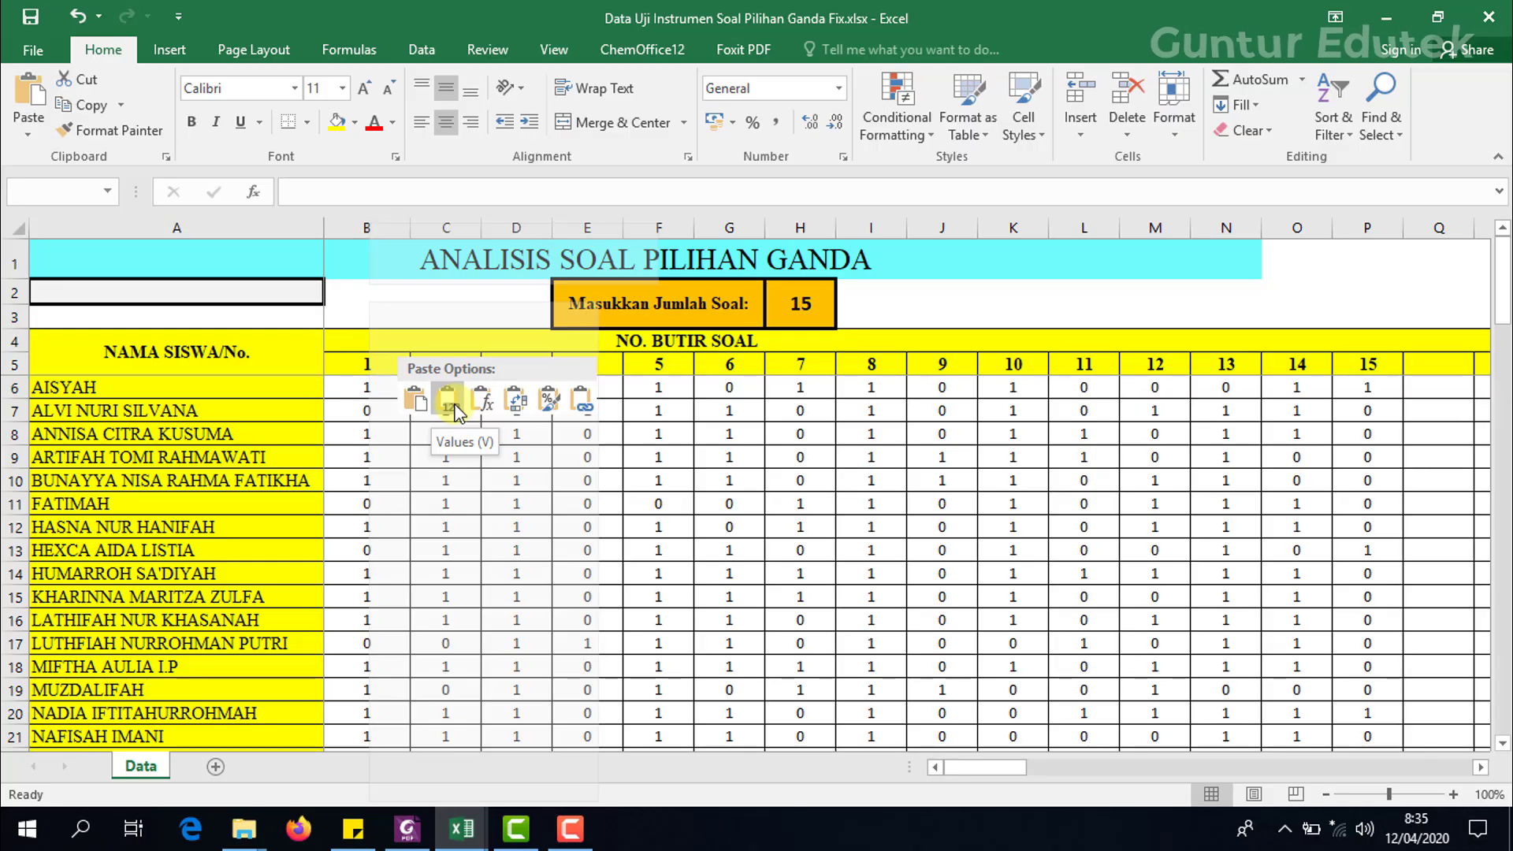
right_click(370, 394)
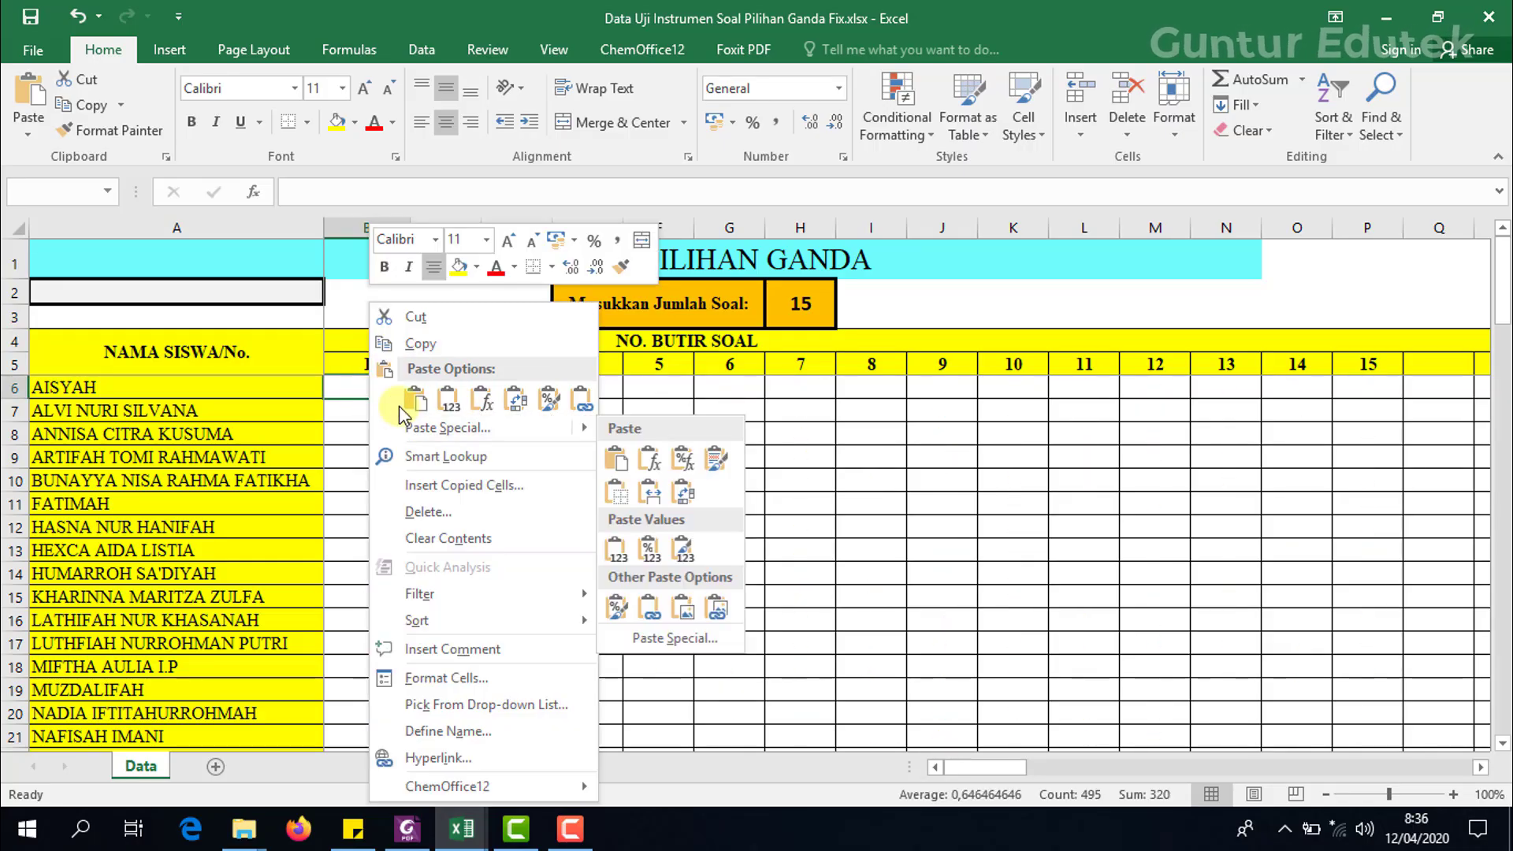
mouse_move(446, 440)
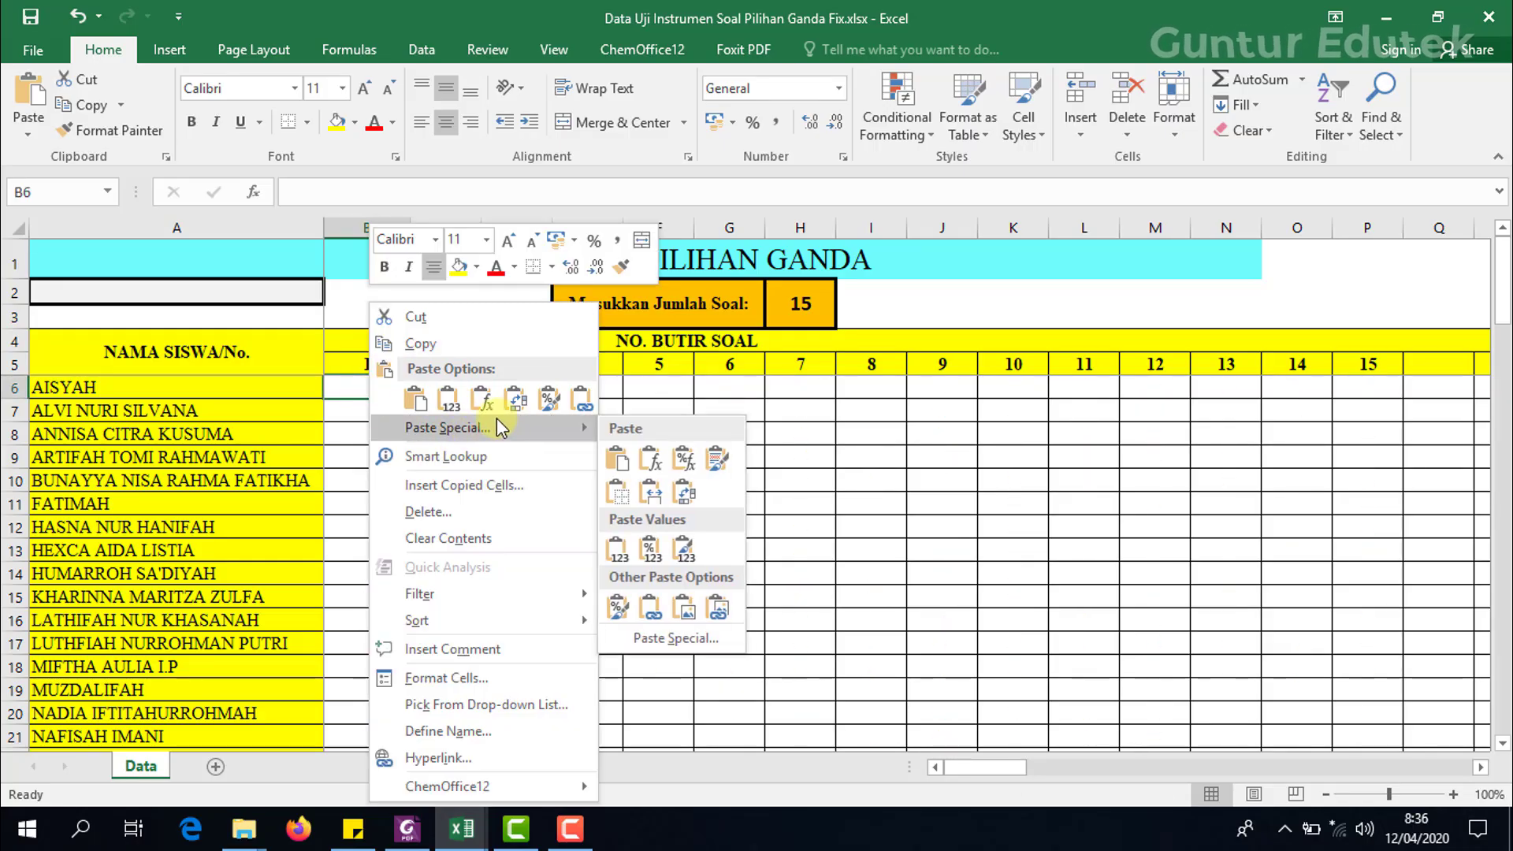
left_click(619, 547)
Check the pasted item scores and the students' totals in the Skor Siswa column.
scroll(530, 530, "down", 8)
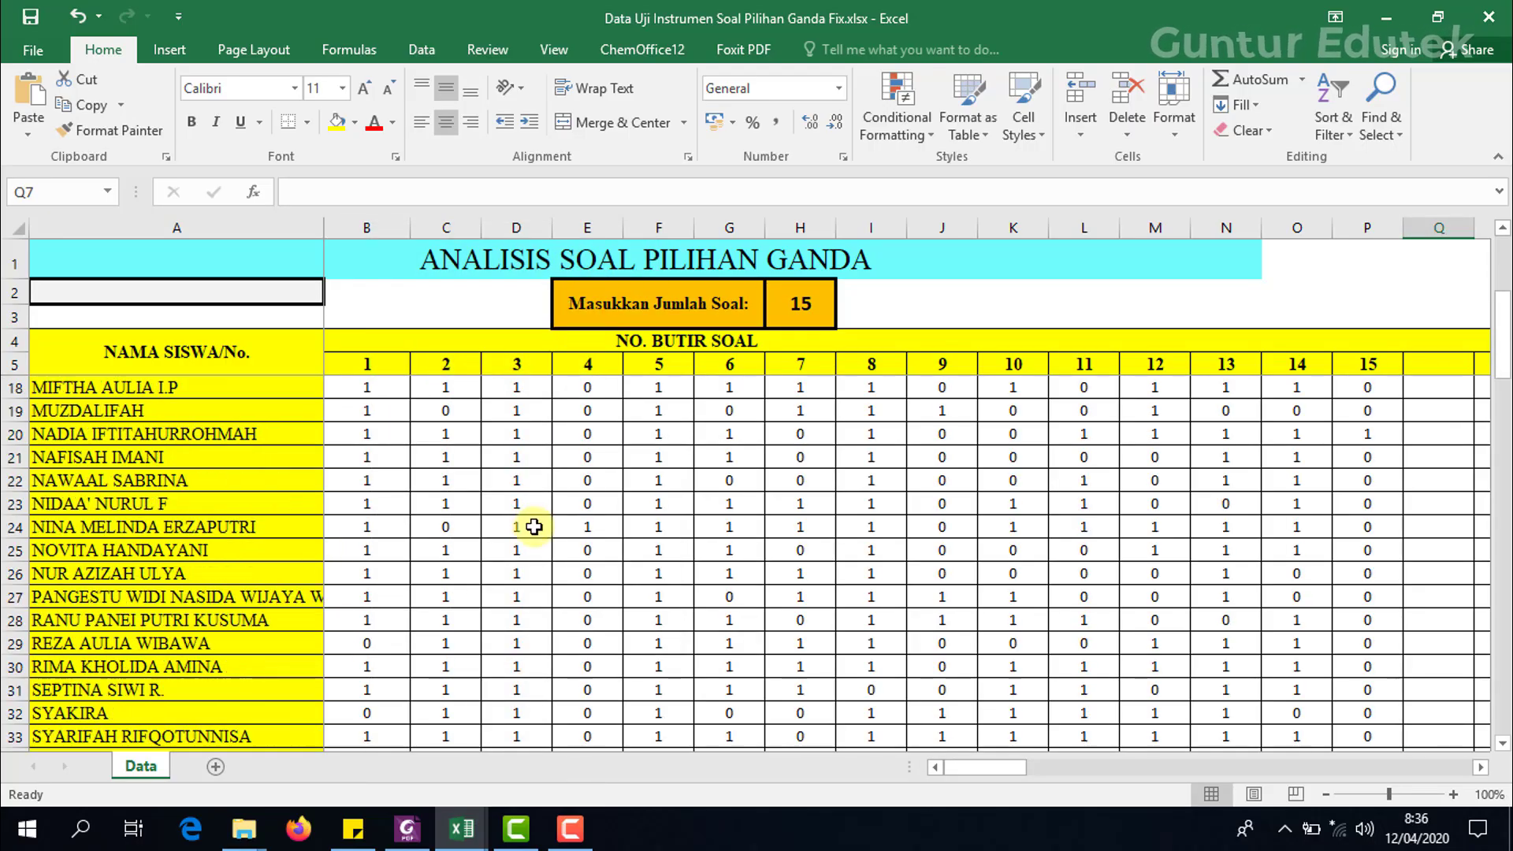
scroll(1137, 670, "up", 5)
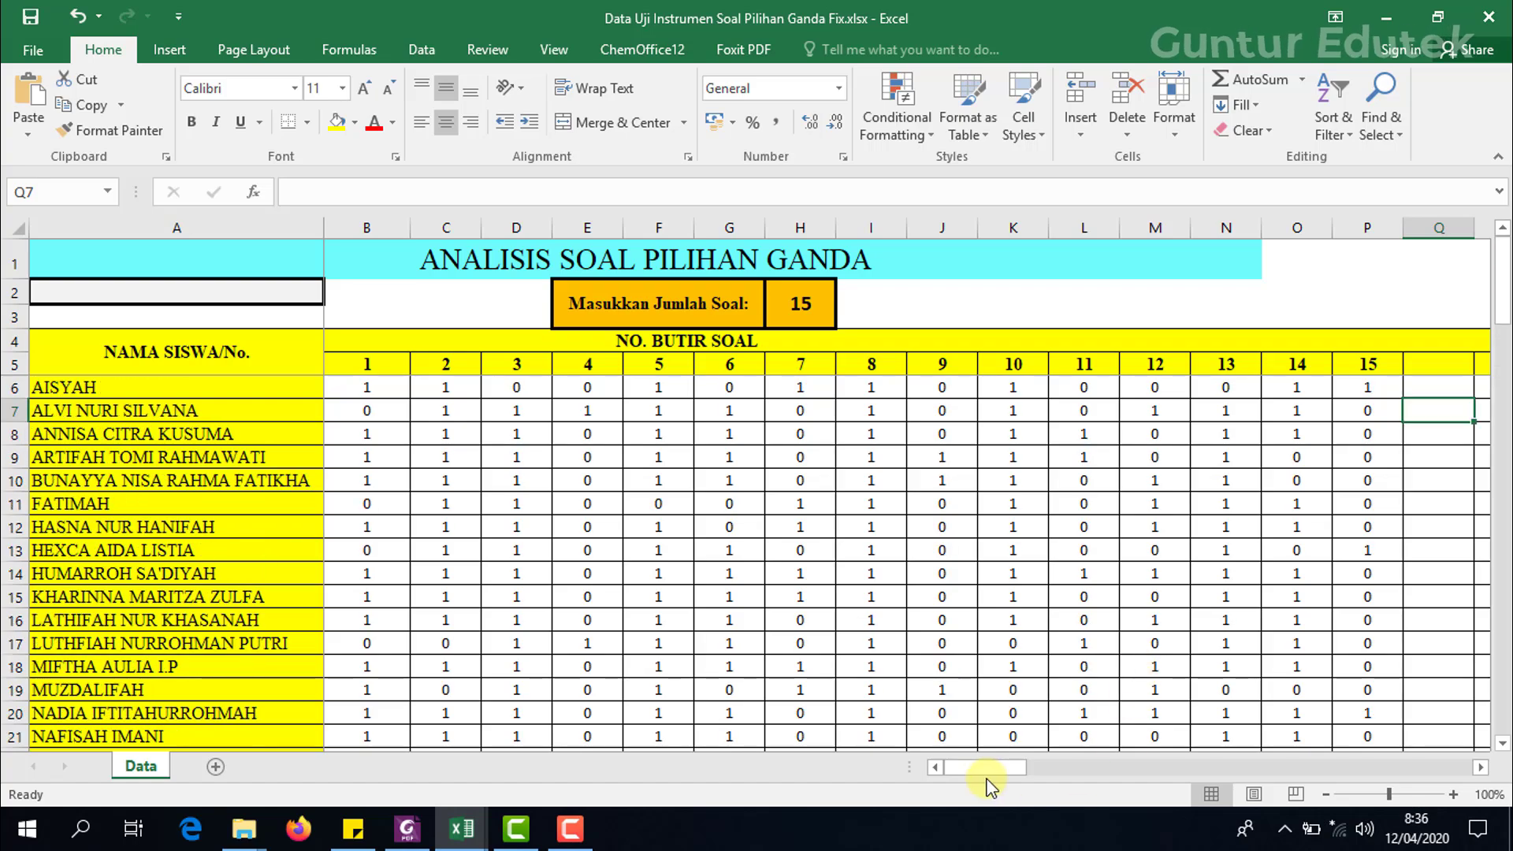
left_click_drag(986, 768, 1467, 768)
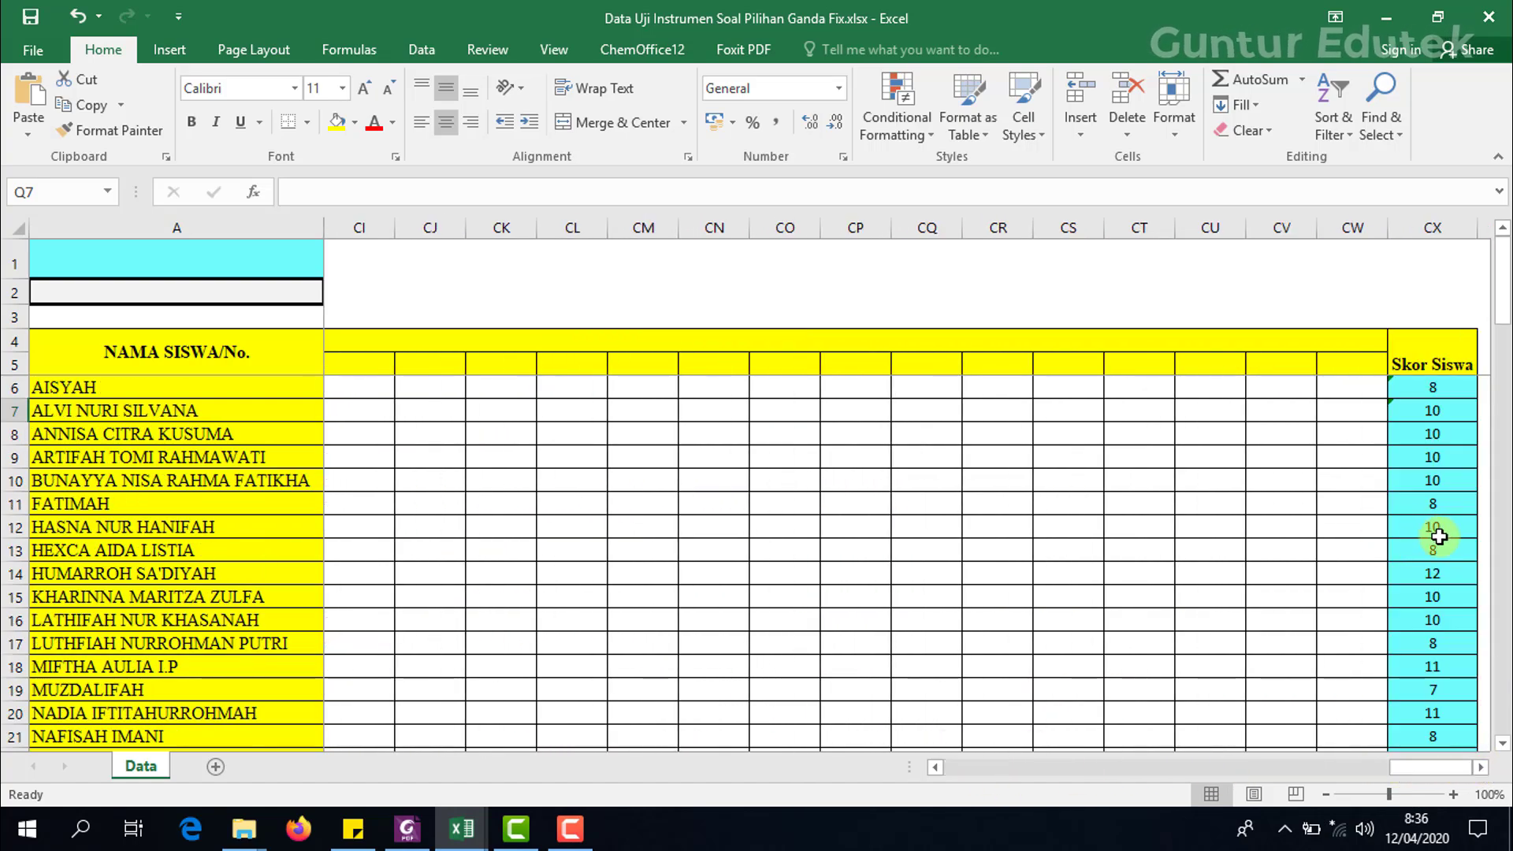
scroll(1452, 439, "down", 7)
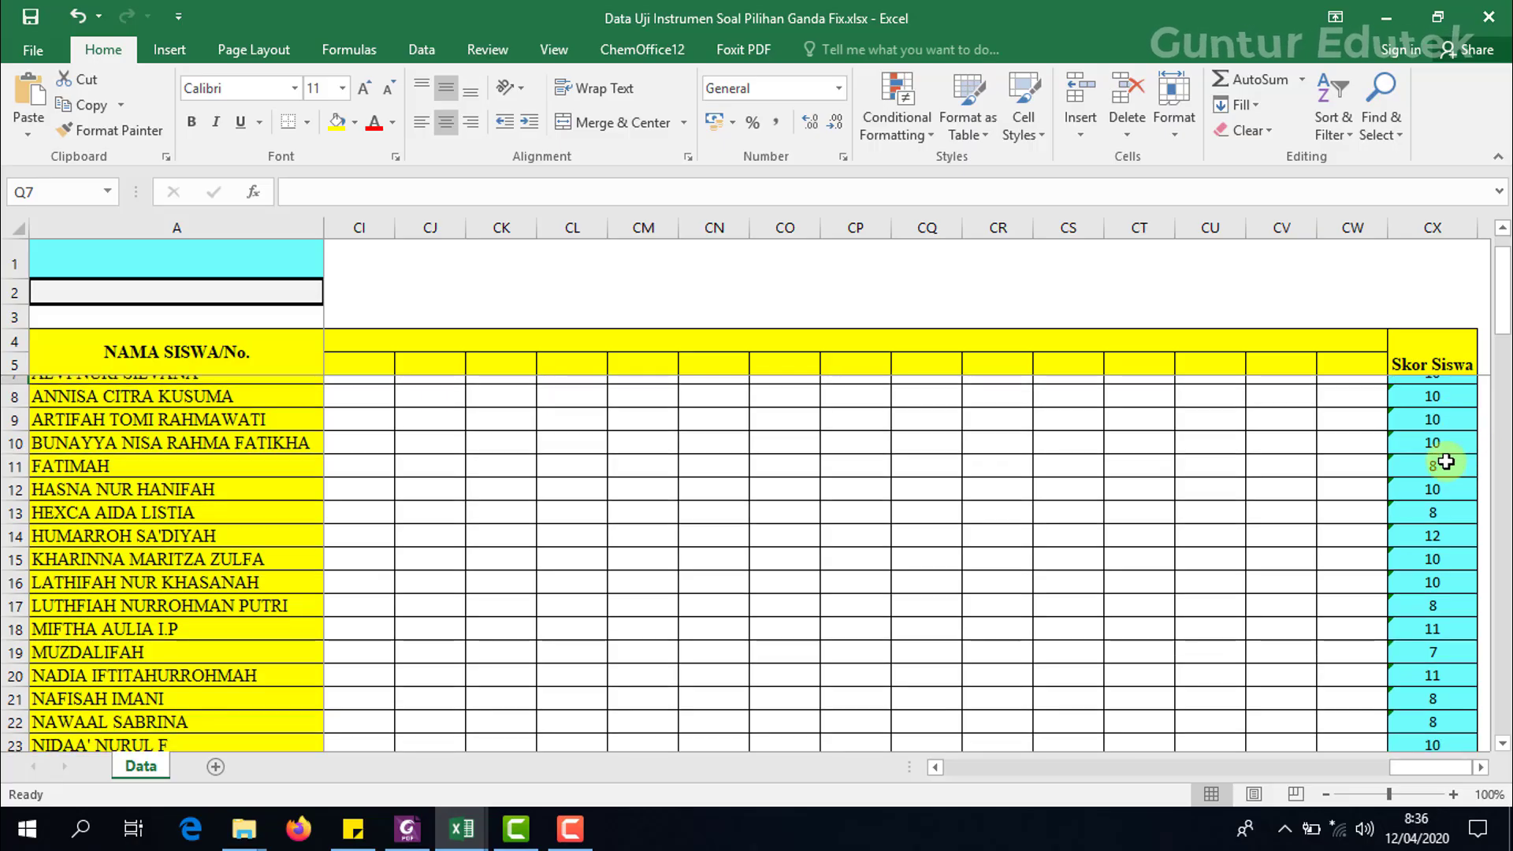
Go to the Uji Validitas section below the item scores and inspect the rxy Hitung formula for item 1.
left_click_drag(1416, 766, 761, 767)
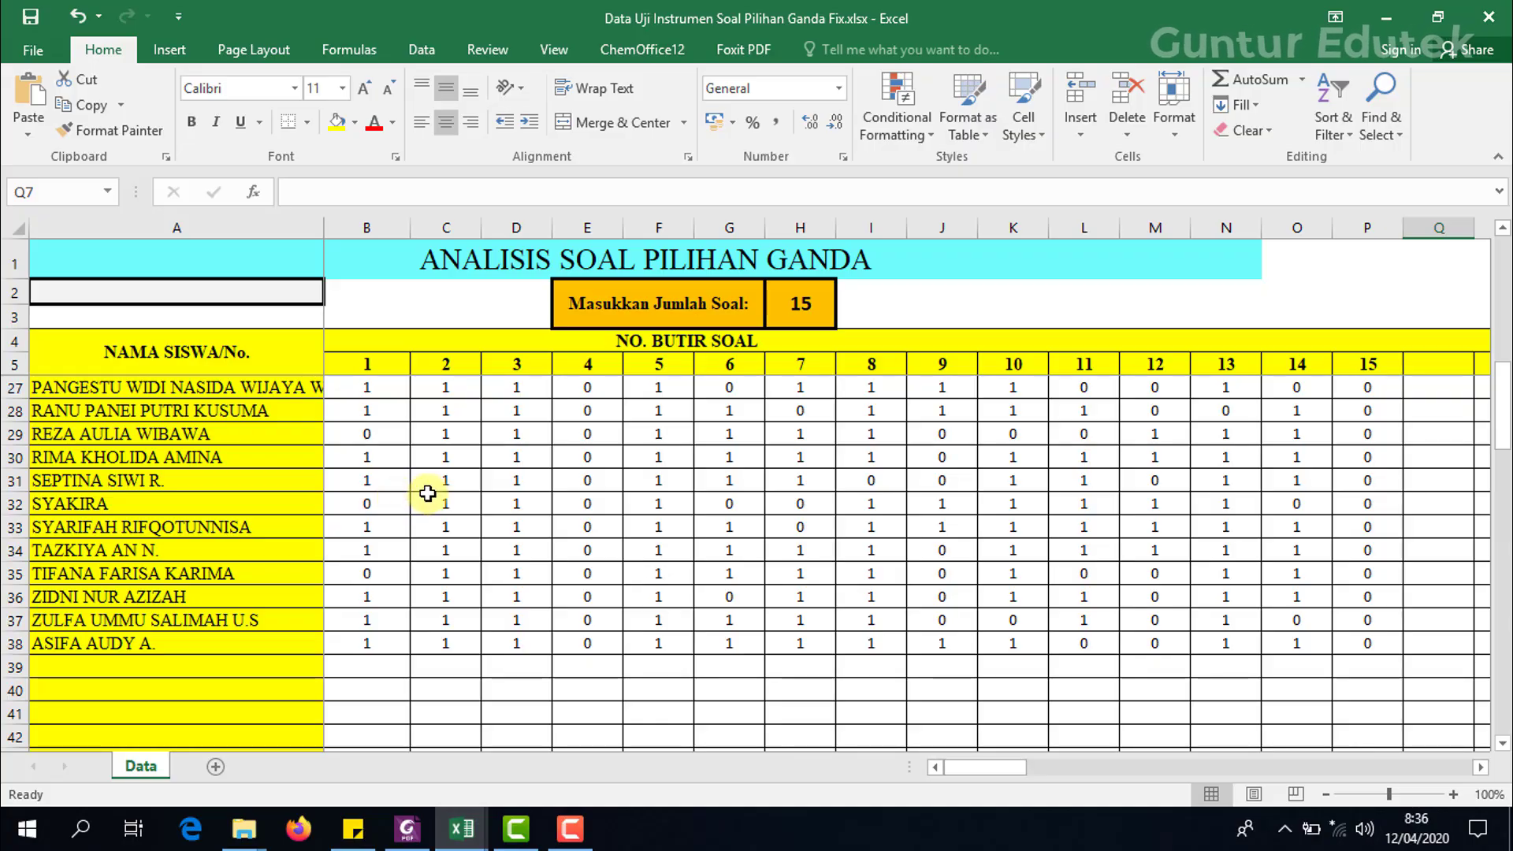
scroll(420, 487, "down", 7)
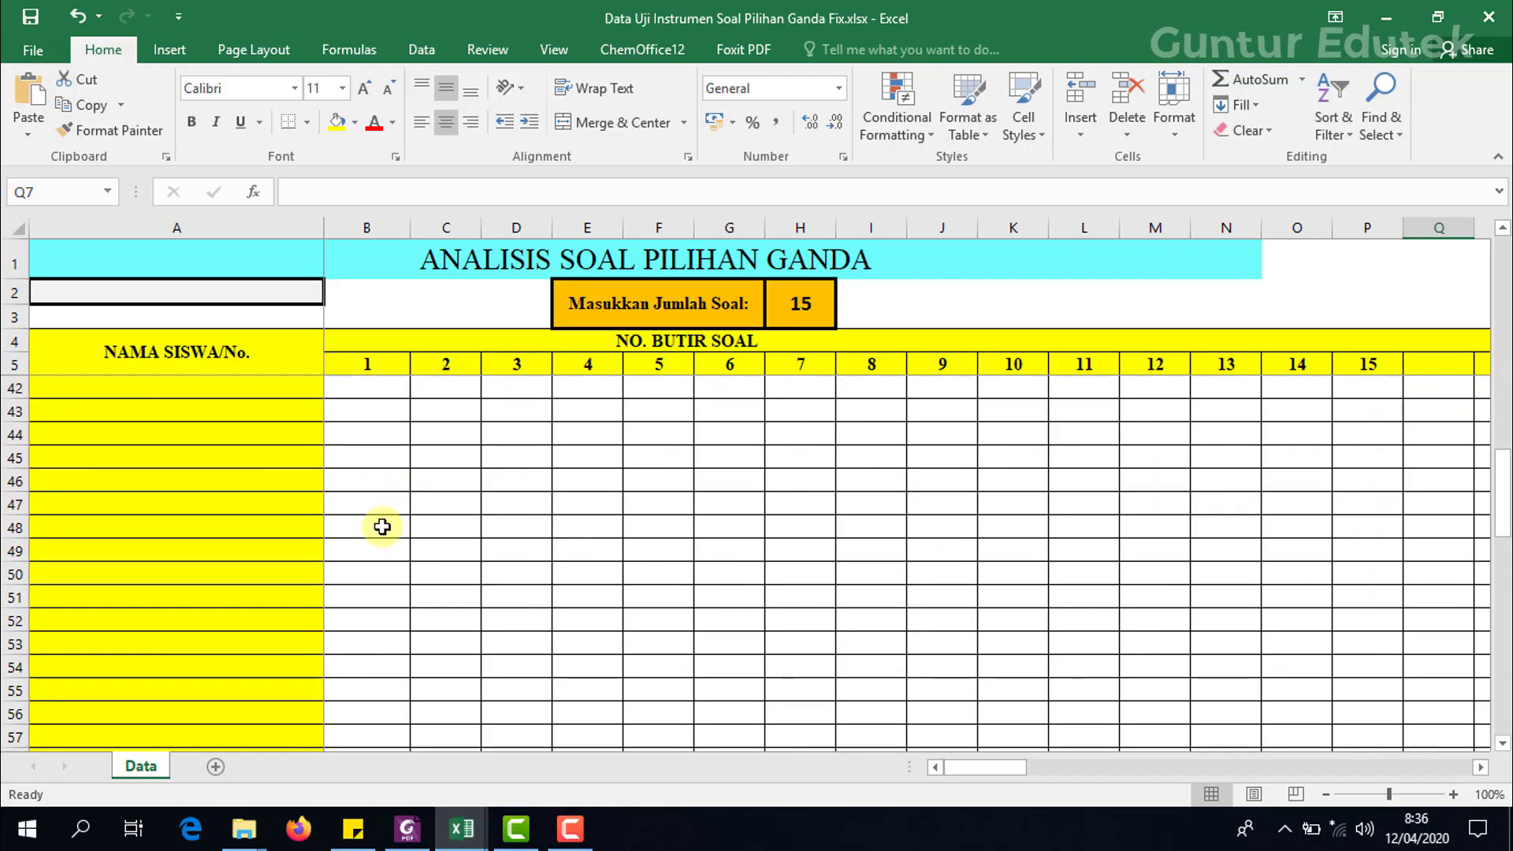
scroll(381, 528, "down", 5)
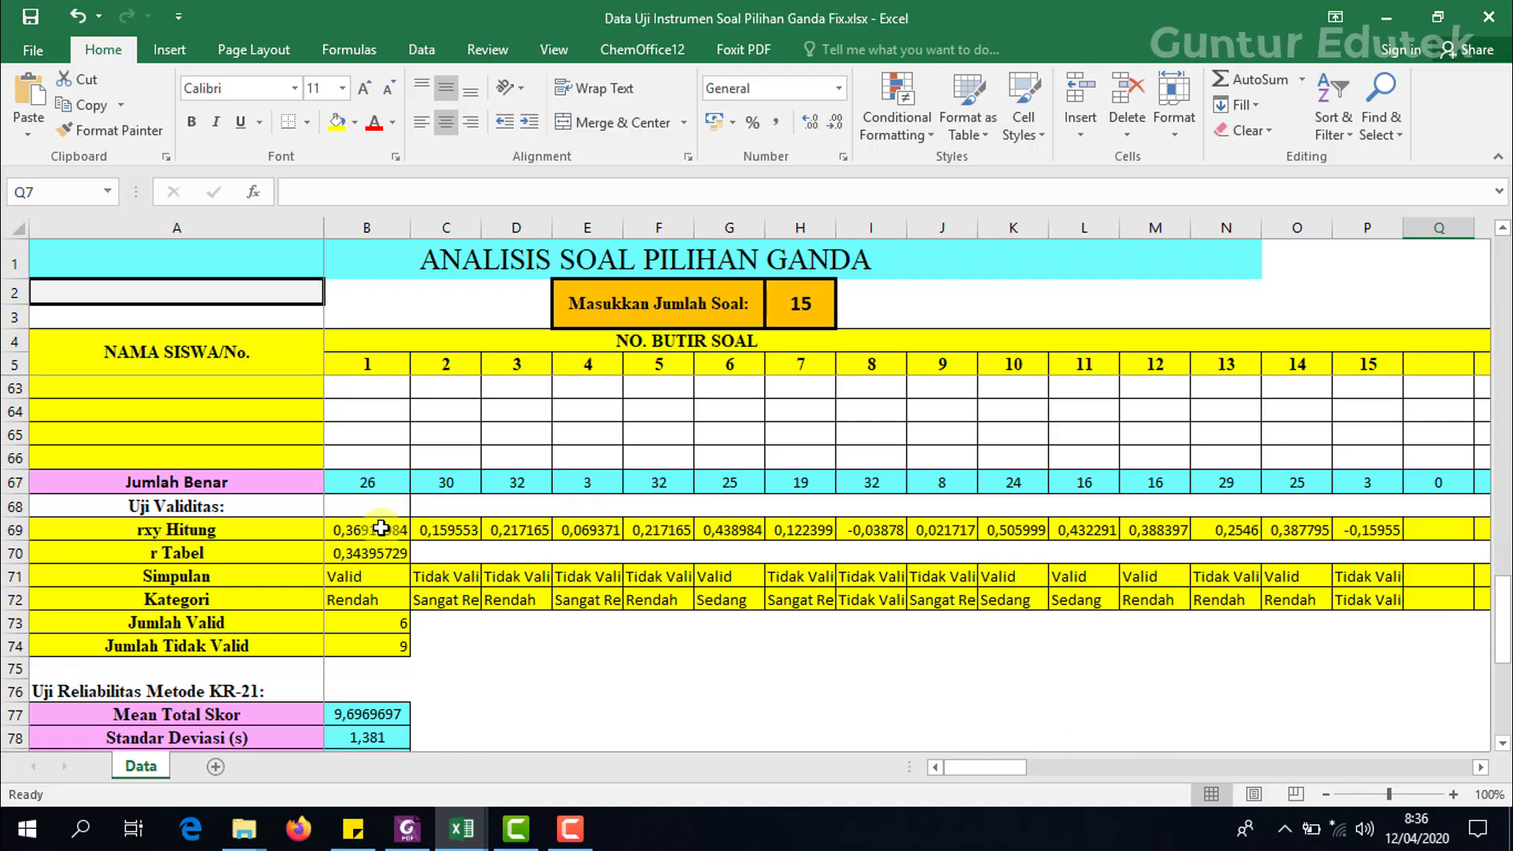
left_click(212, 521)
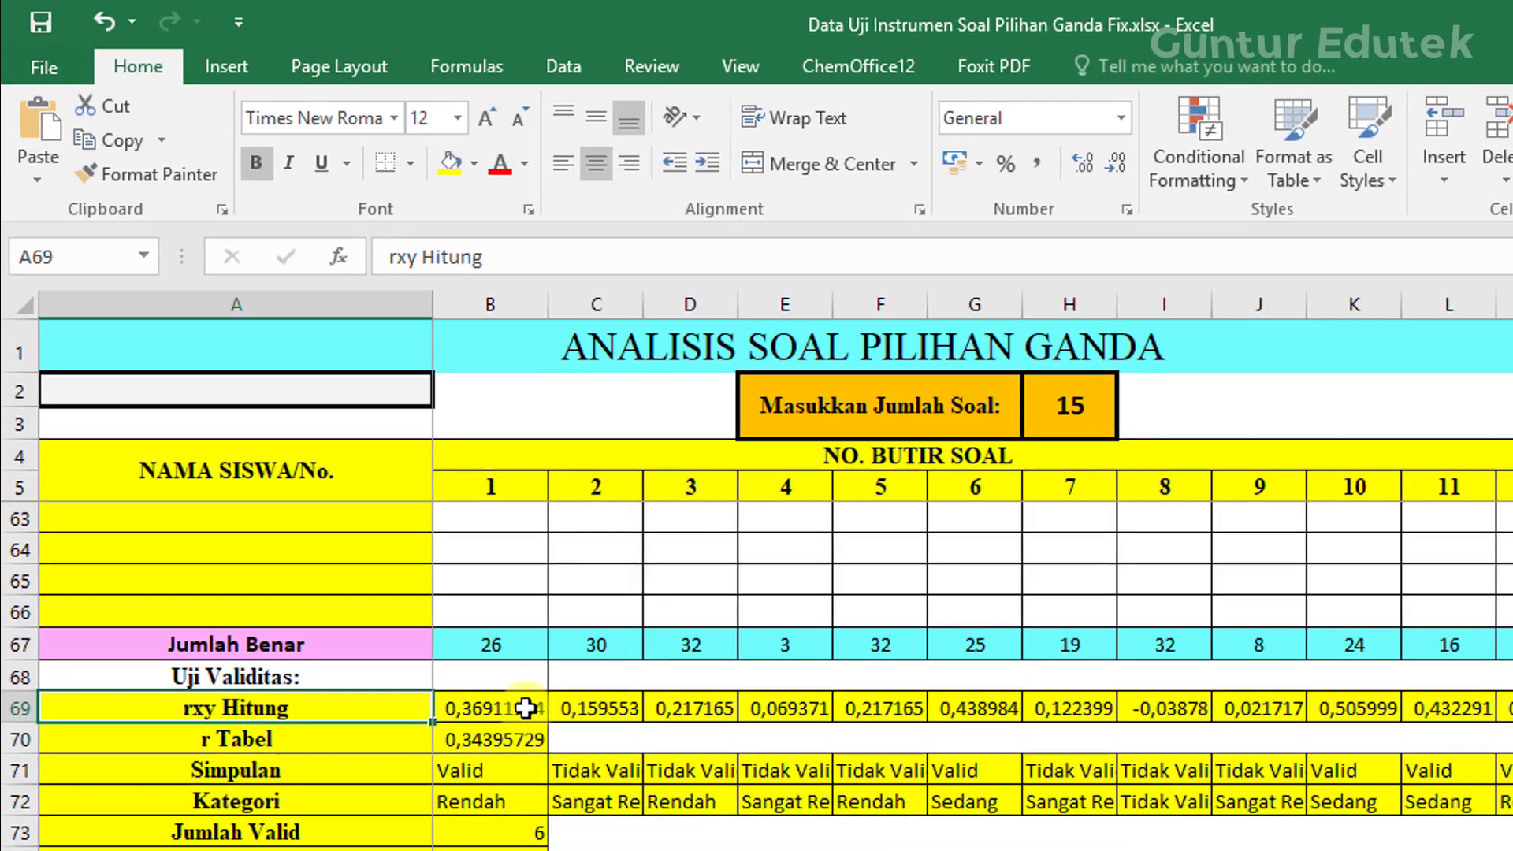
left_click(390, 529)
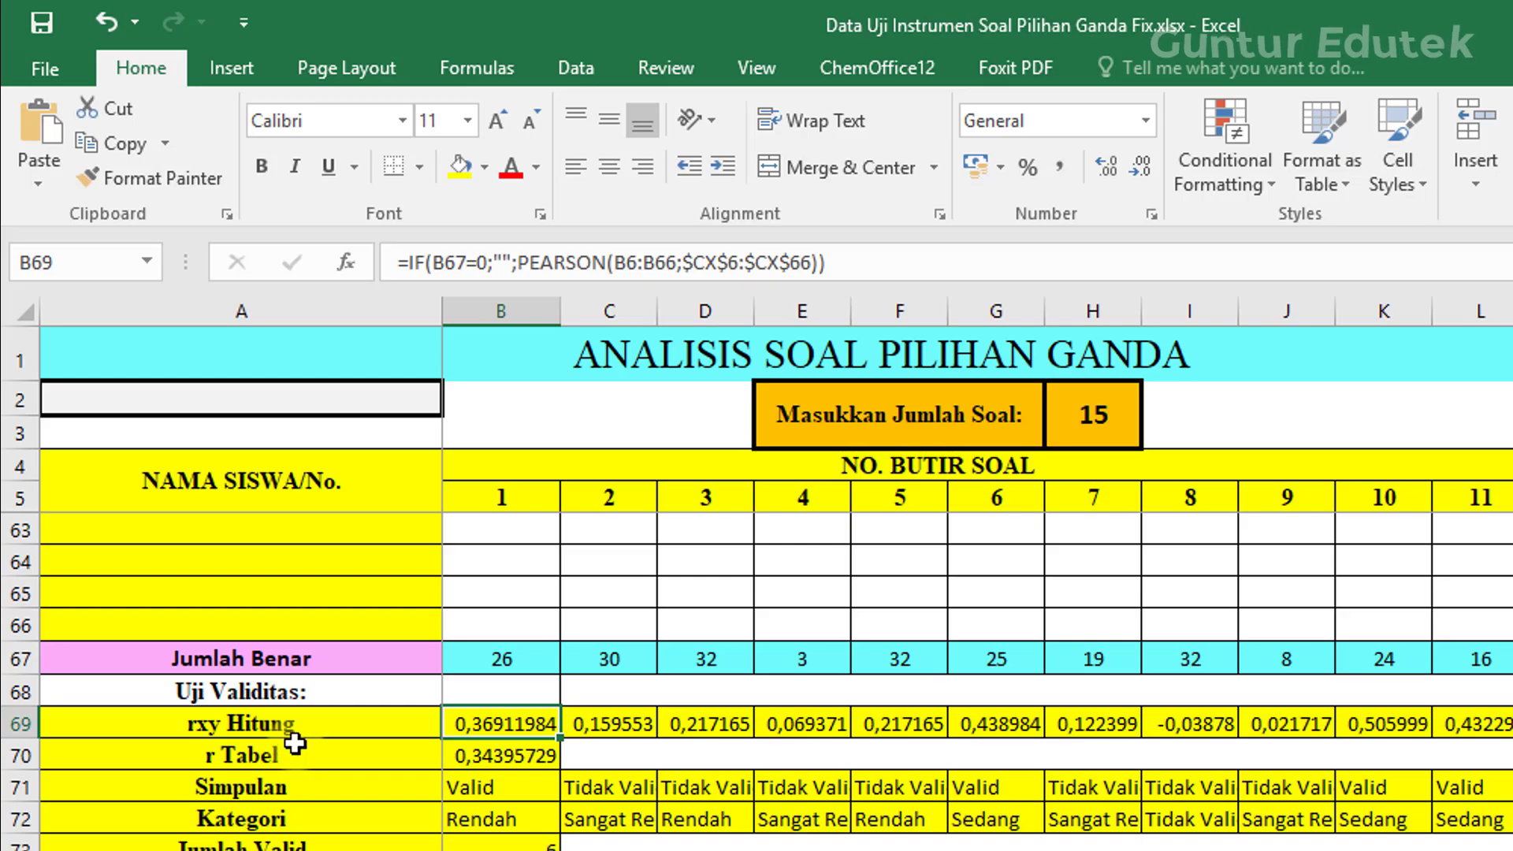
Inspect the Jumlah Benar formula for item 1 in cell B67 and trace the summed score range B6:B66.
left_click(542, 657)
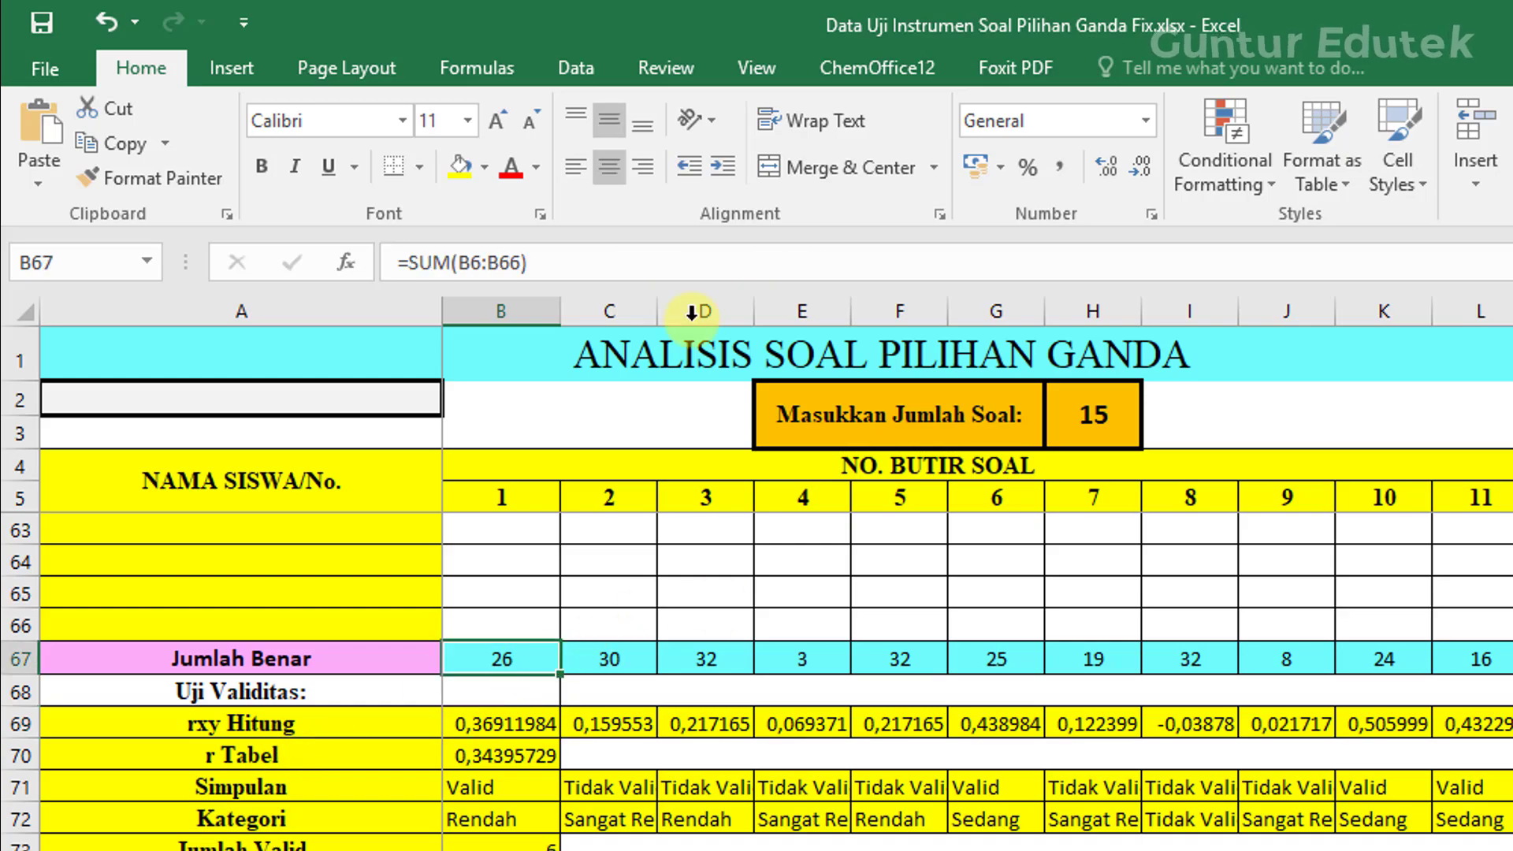
left_click(576, 262)
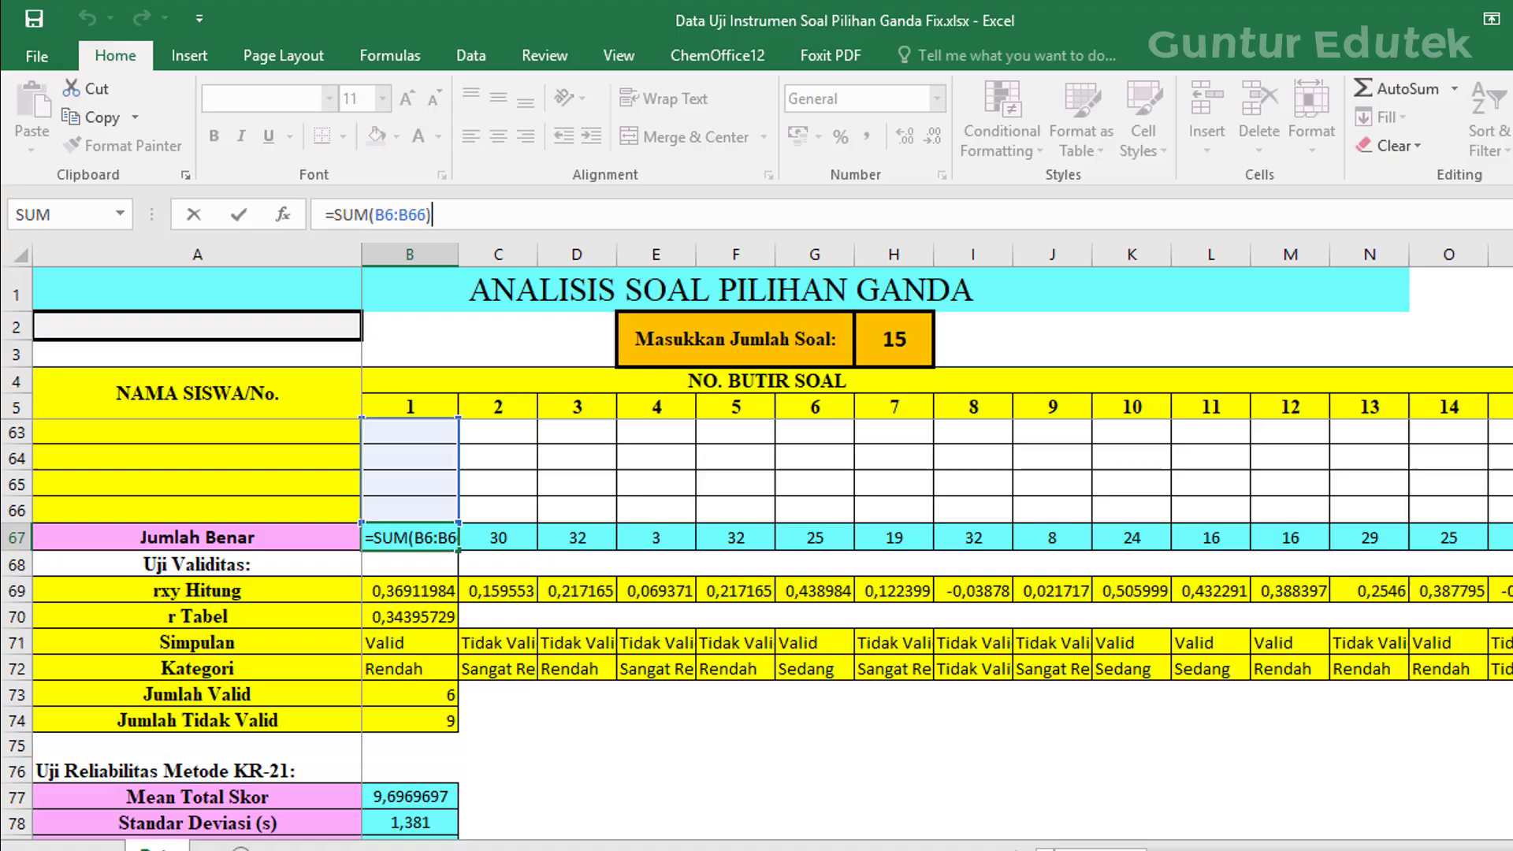
left_click_drag(1502, 620, 1500, 228)
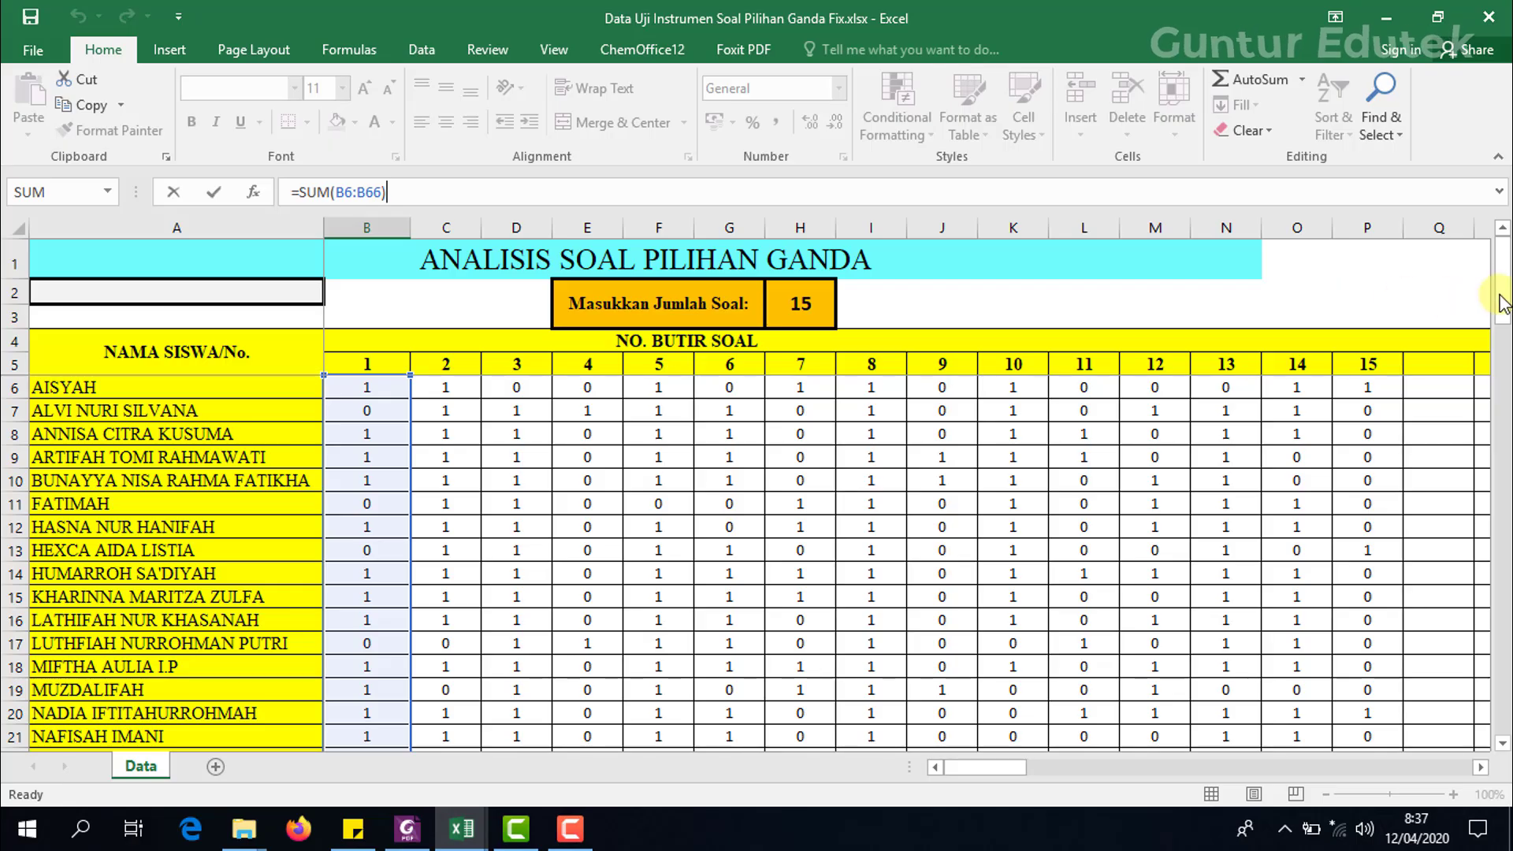
left_click_drag(1505, 292, 1506, 644)
left_click(583, 505)
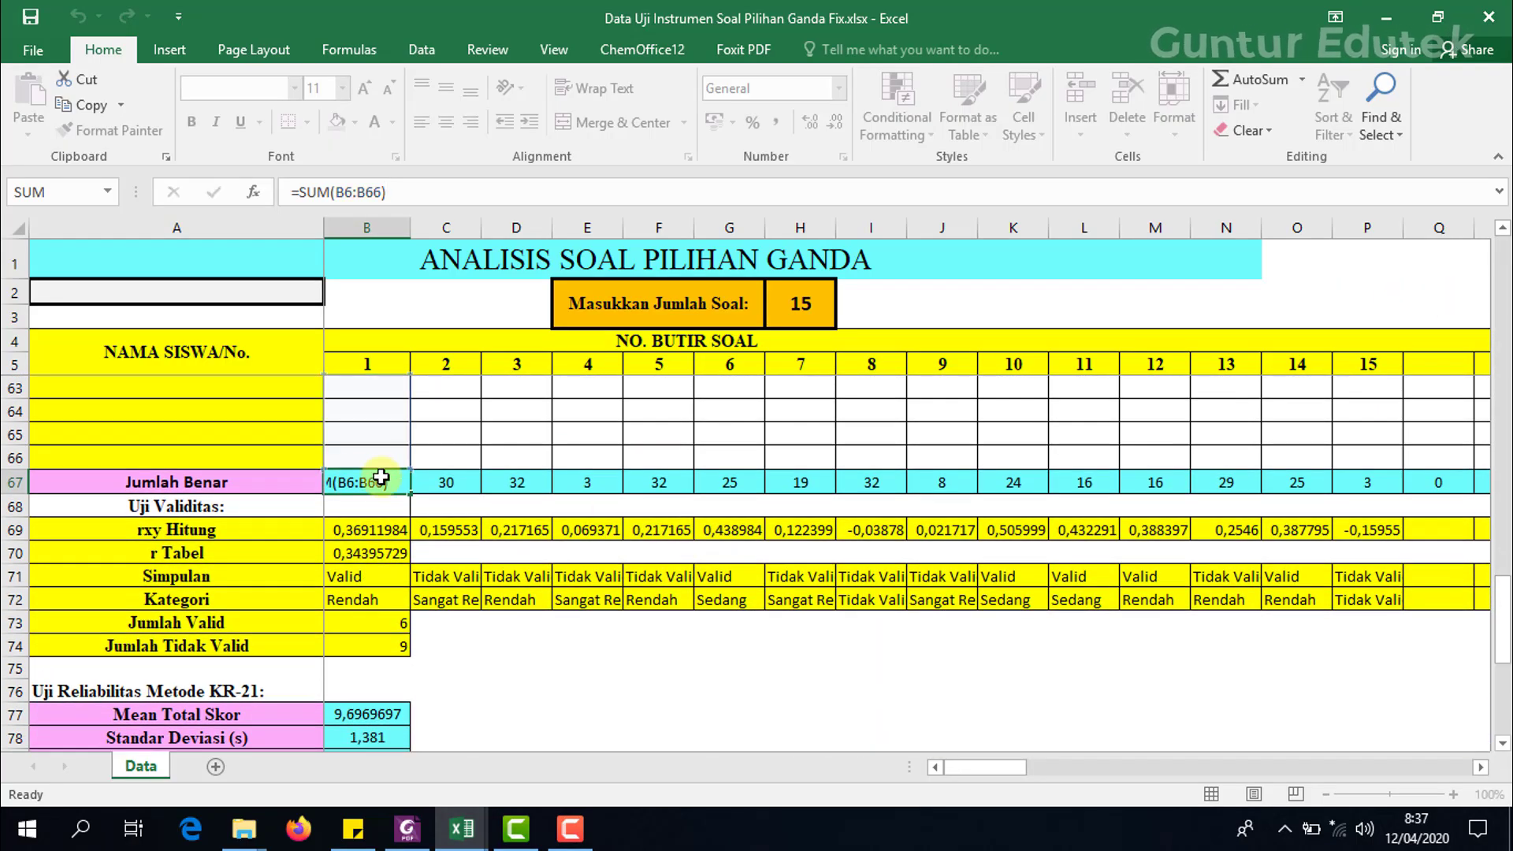
left_click(360, 483)
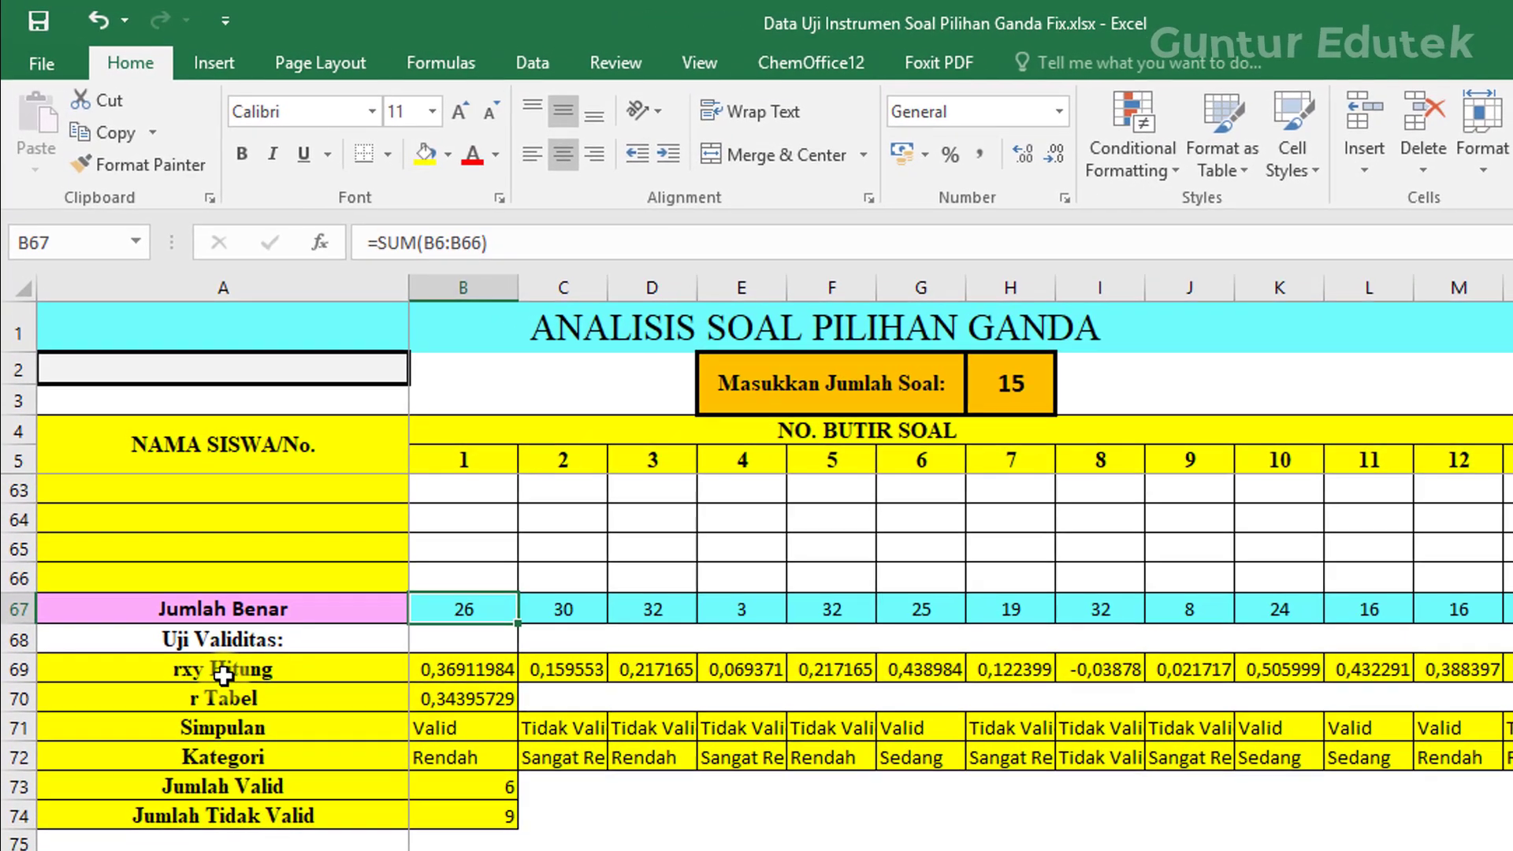
Look up the theory behind rxy Hitung in the Pengantar UJi Instrumen Penelitian PDF in Foxit PhantomPDF.
left_click(177, 533)
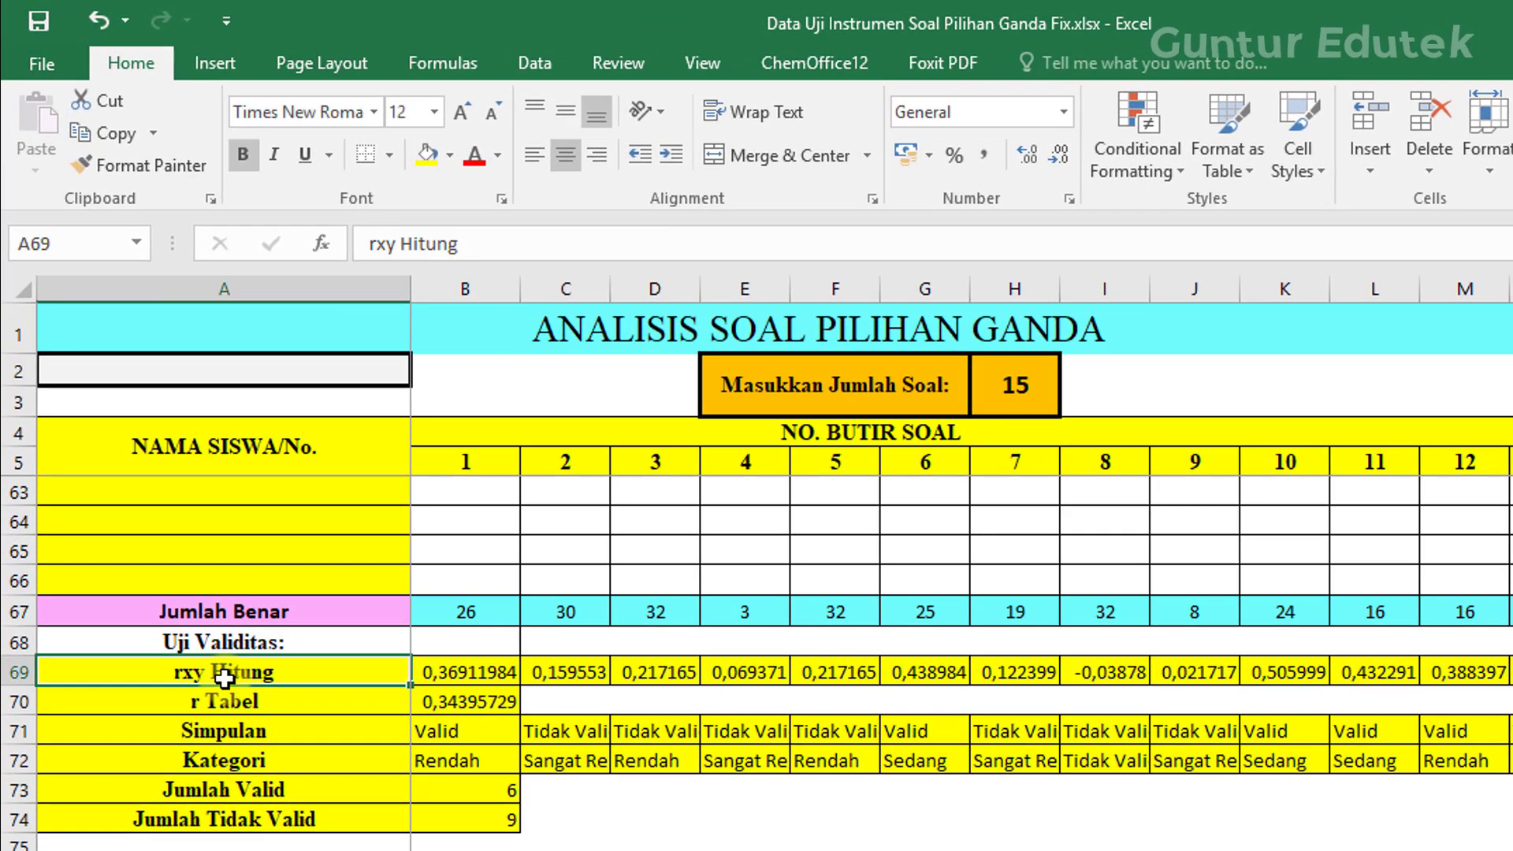
left_click(448, 674)
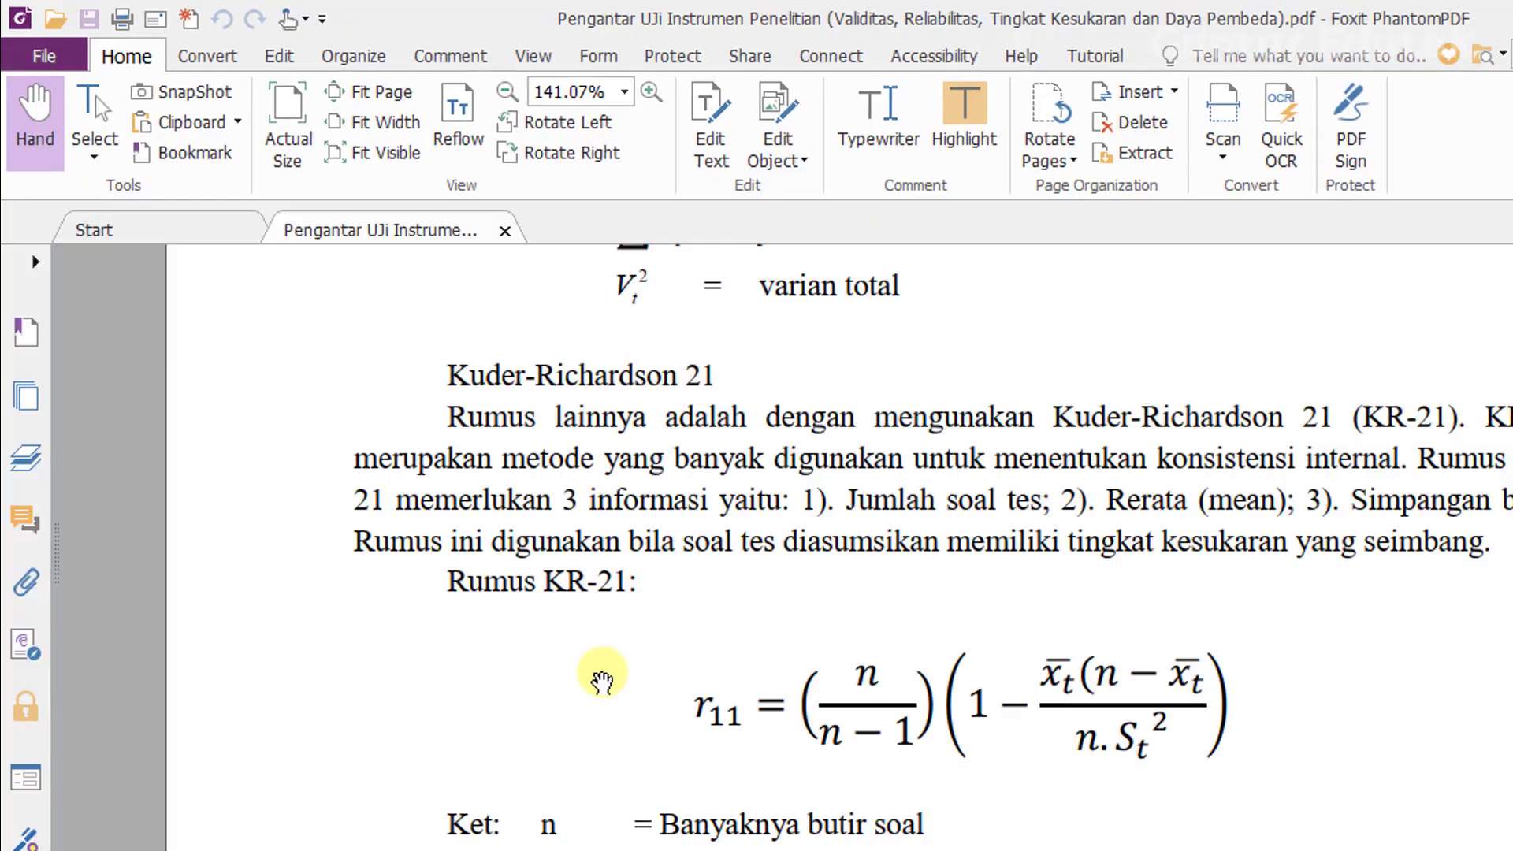
scroll(787, 473, "up", 10)
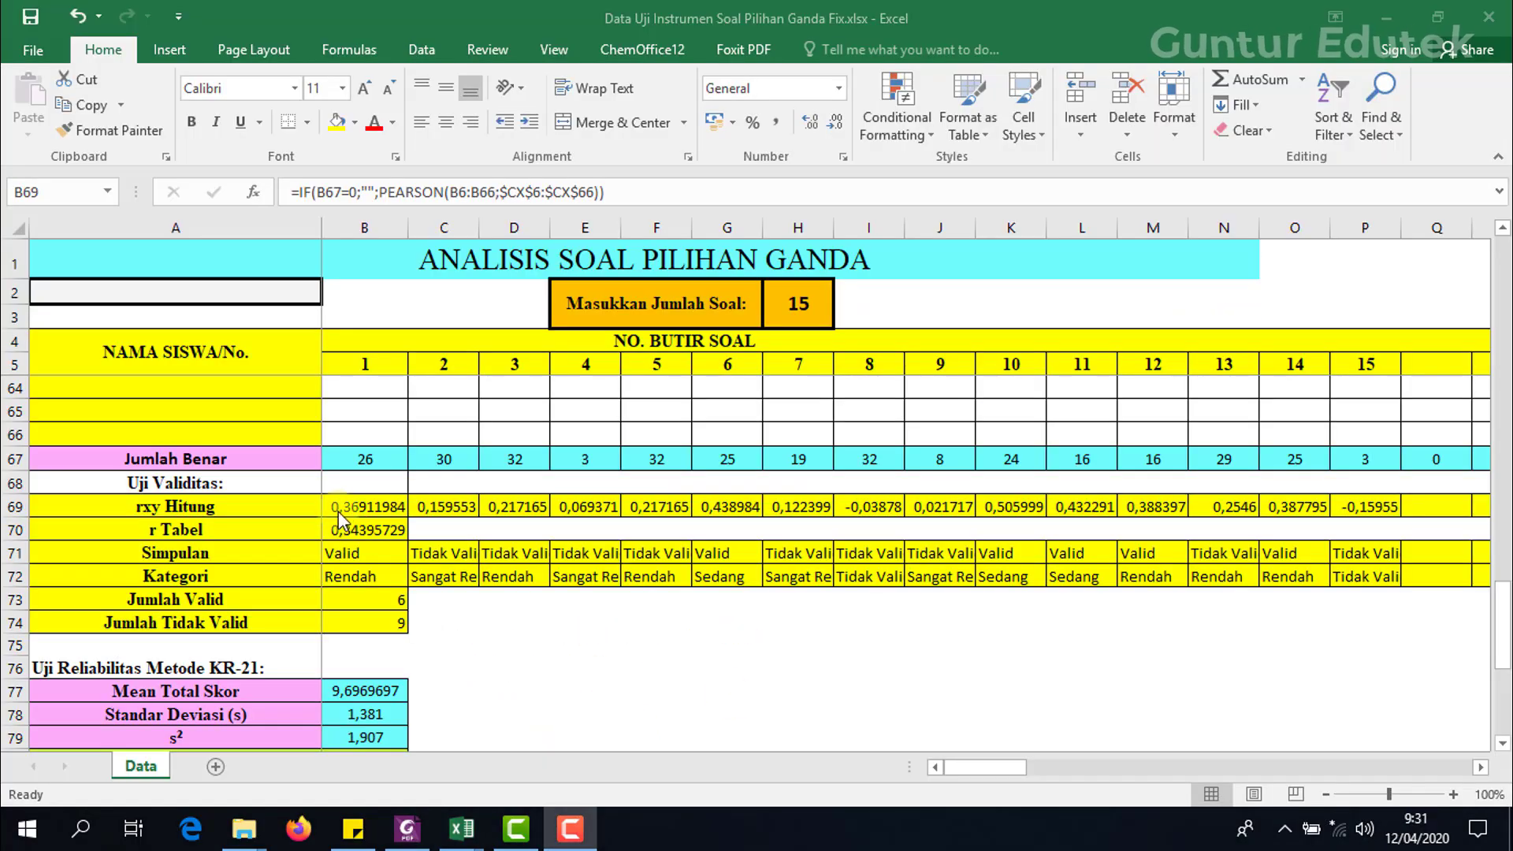
In the Excel analysis workbook, open the PEARSON formula in B69 and trace its first array, B6:B66, through the item 1 scores.
left_click(338, 511)
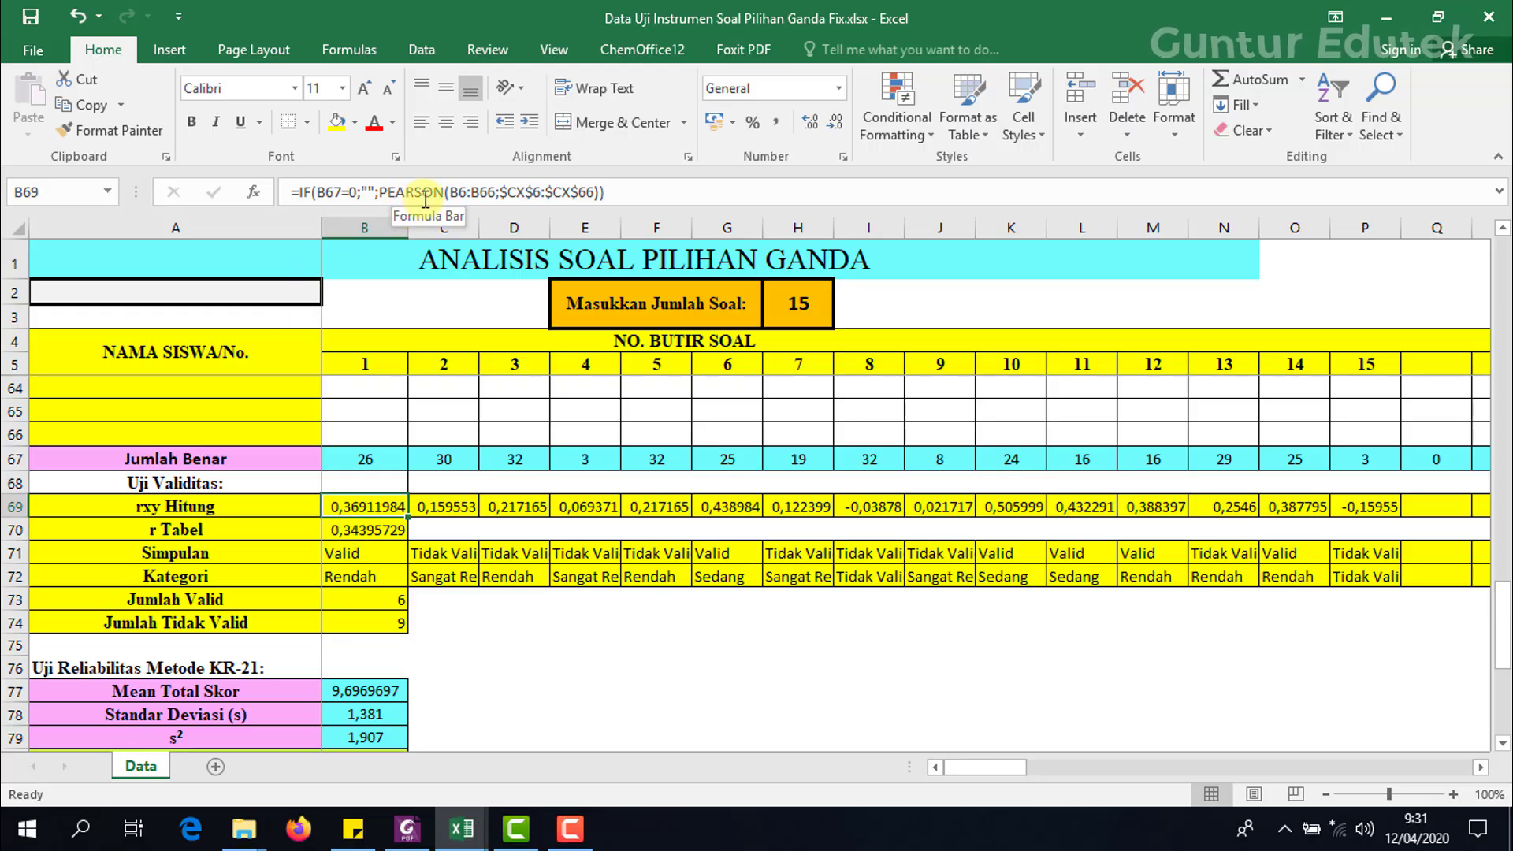
left_click(466, 192)
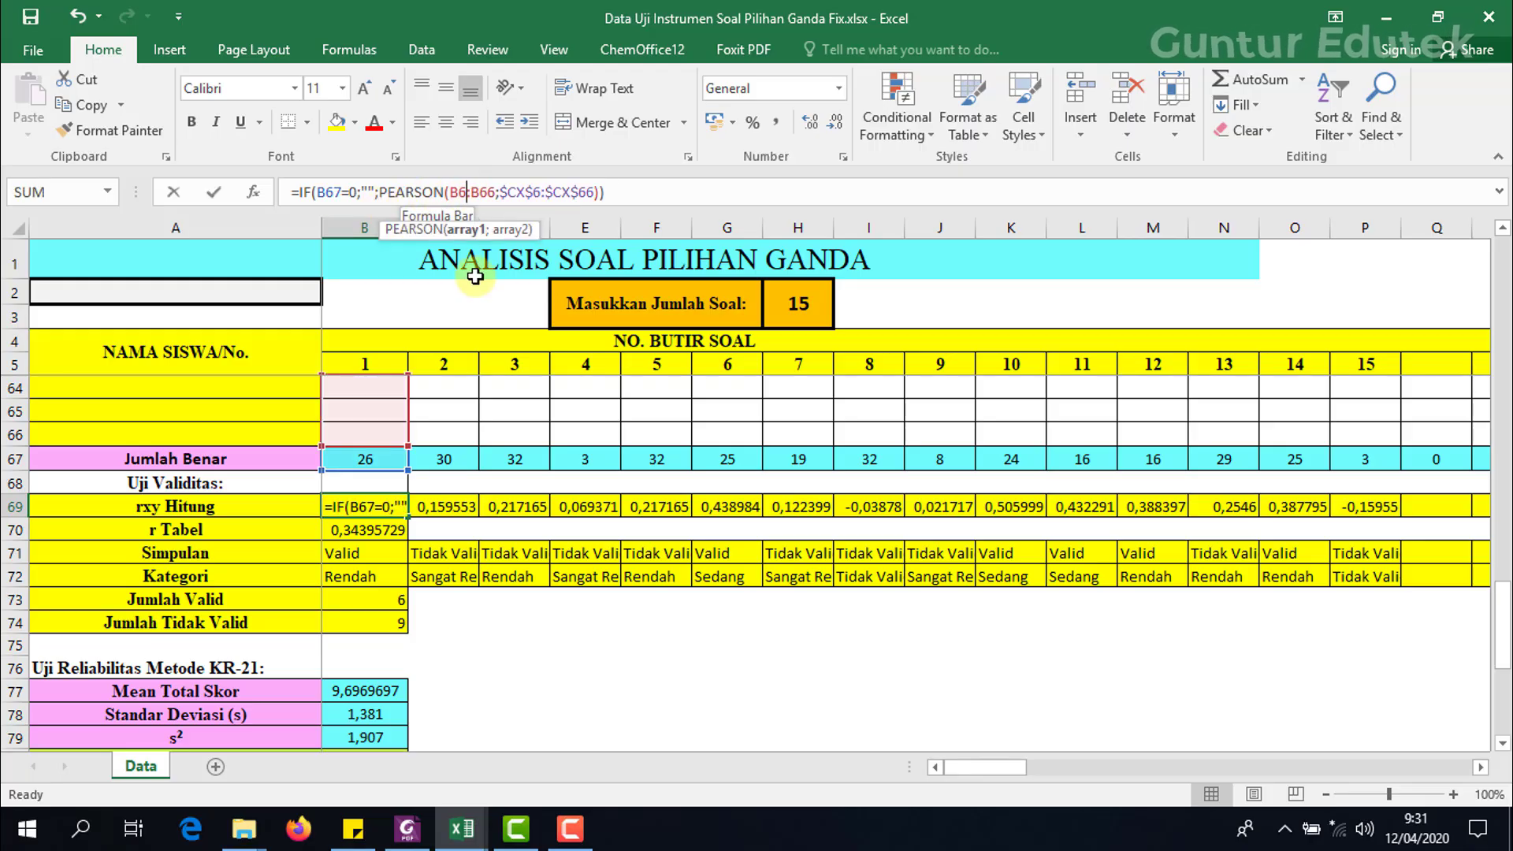
left_click(536, 193)
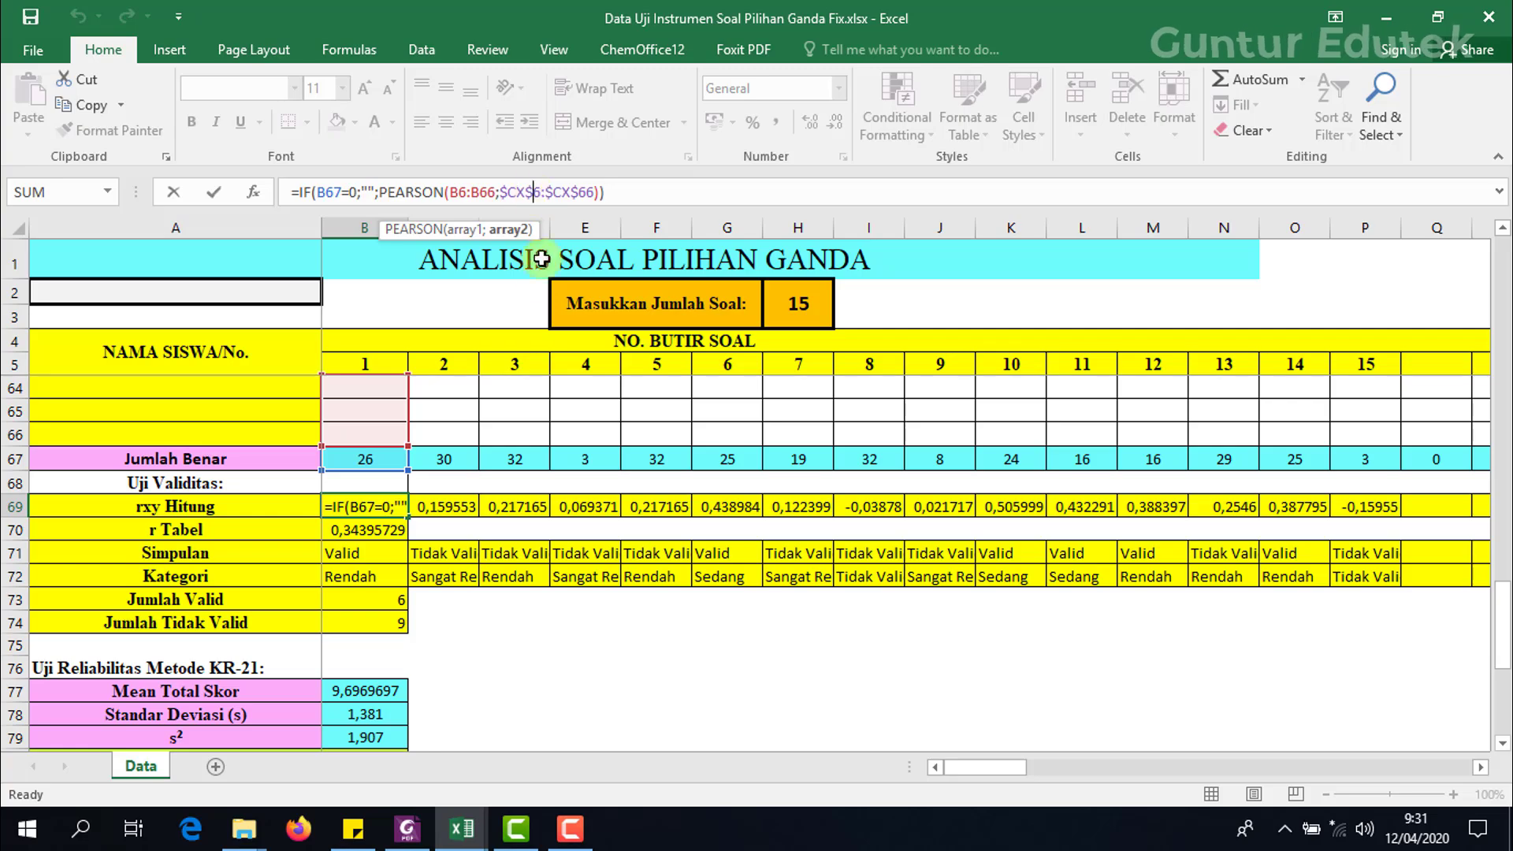
left_click(480, 195)
left_click_drag(1504, 617, 1504, 240)
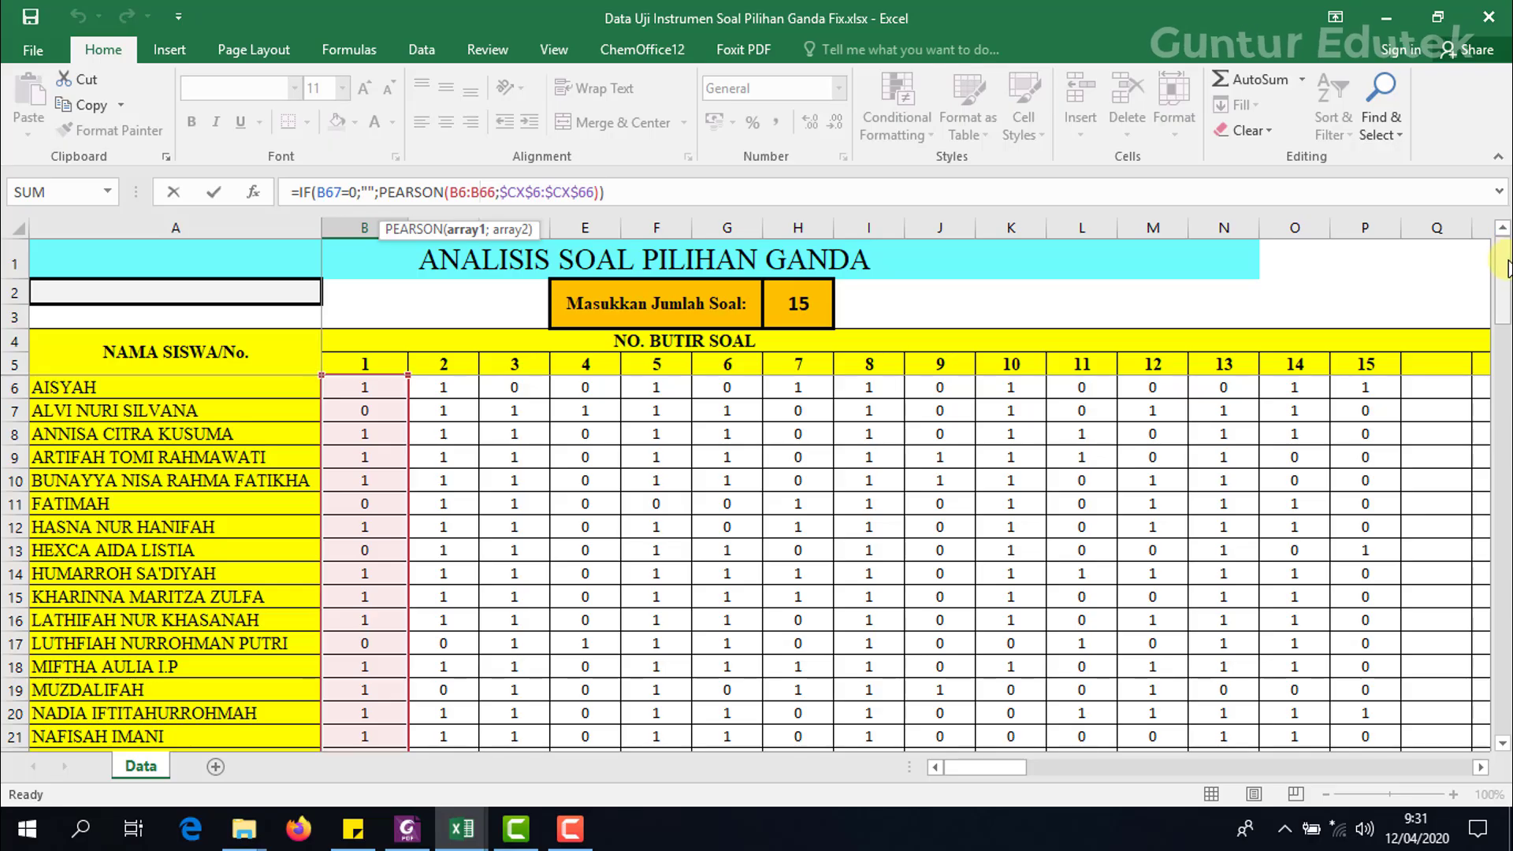
left_click_drag(1504, 298, 1500, 662)
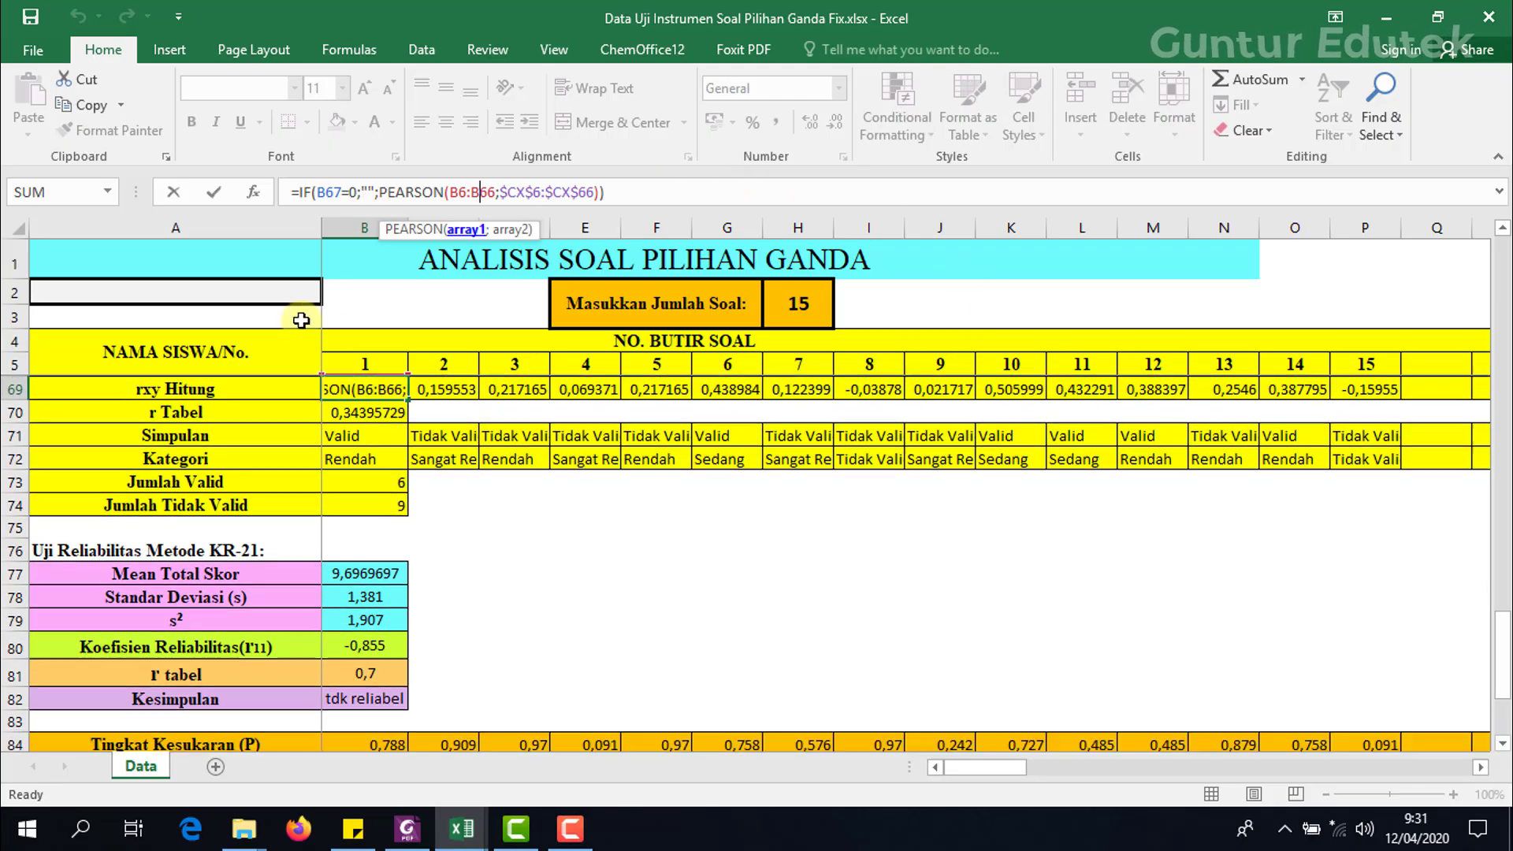
Trace the PEARSON formula's second array, $CX$6:$CX$66, to the Skor Siswa column and close the formula.
left_click(541, 192)
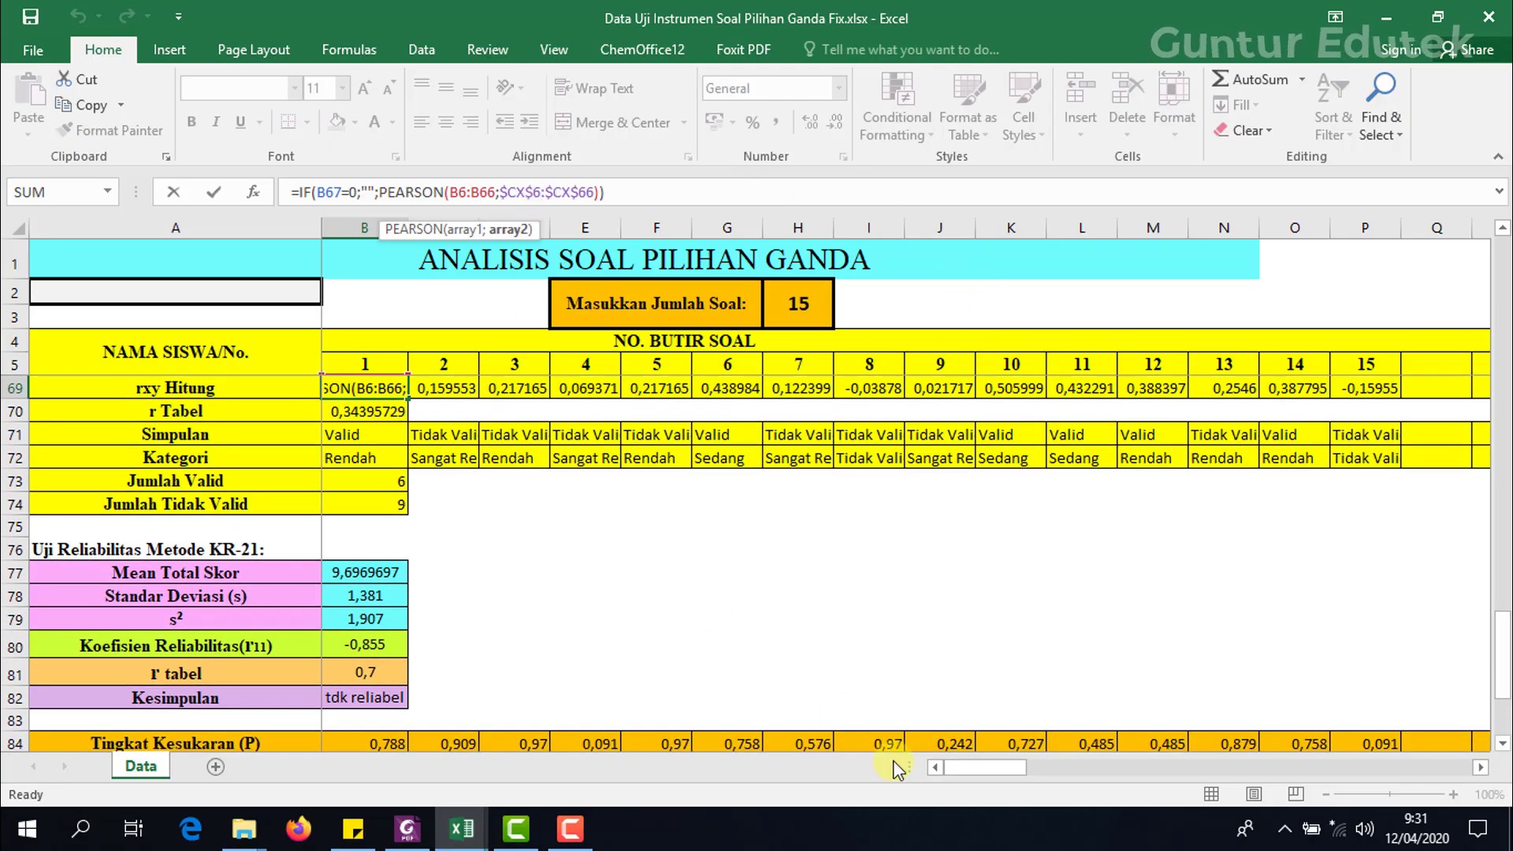
left_click_drag(971, 779, 1493, 780)
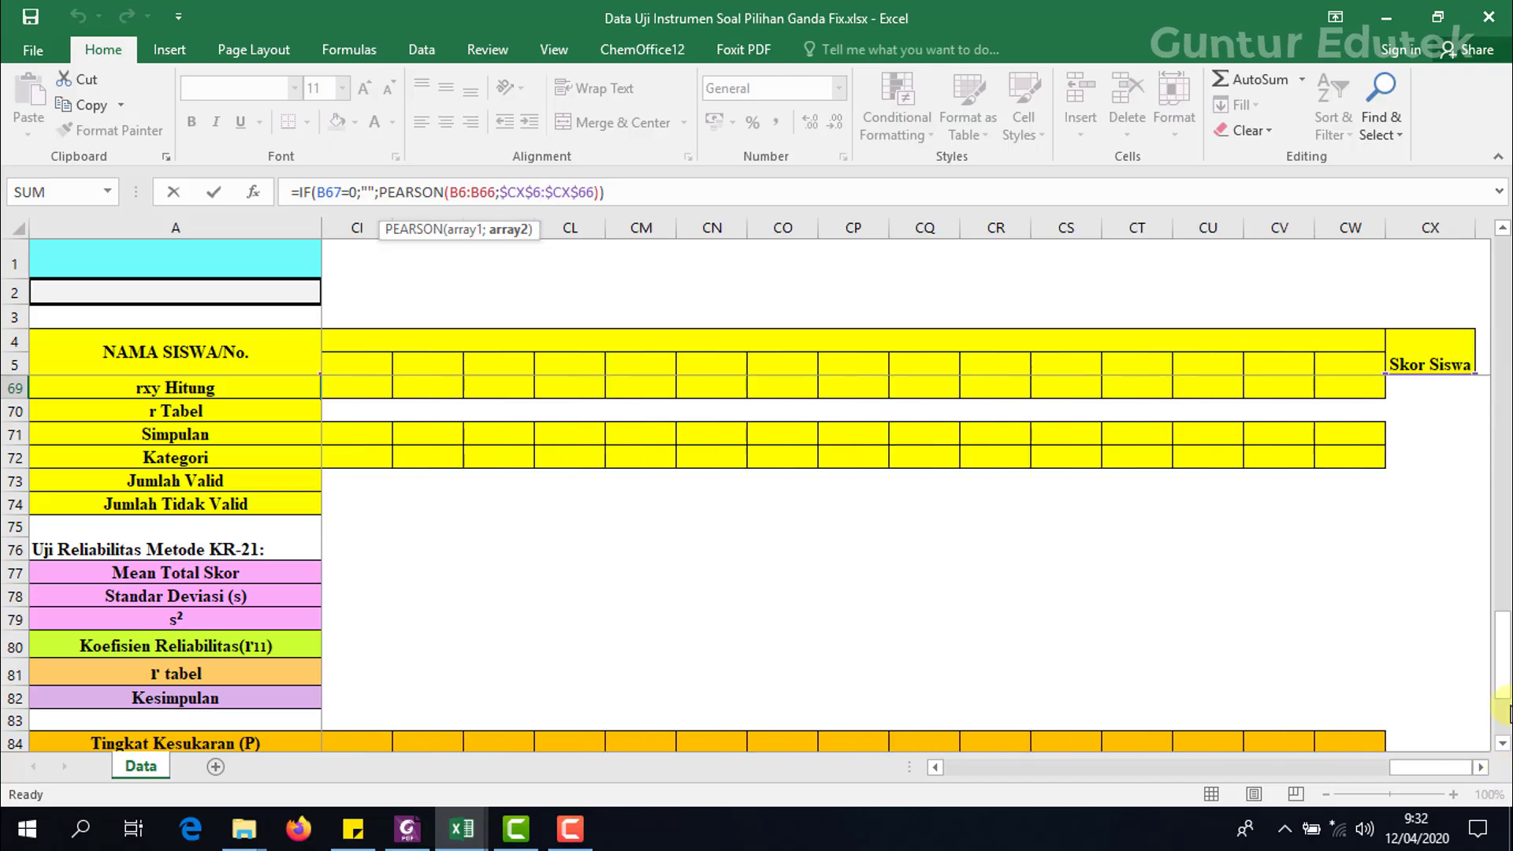
left_click_drag(1504, 690, 1504, 303)
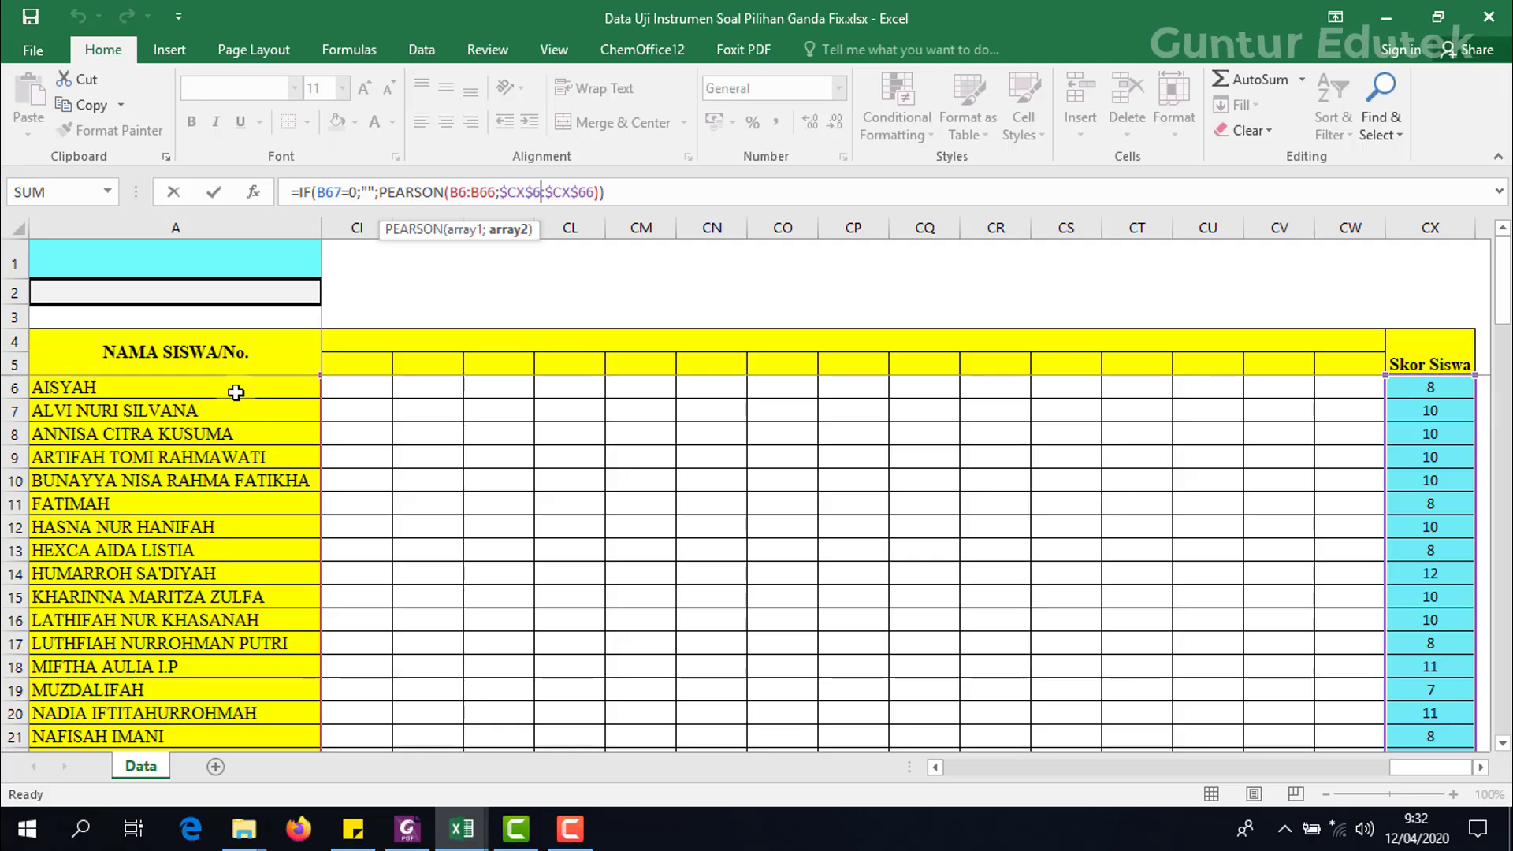
left_click_drag(1504, 313, 1503, 619)
left_click_drag(1420, 773, 940, 778)
key("Return")
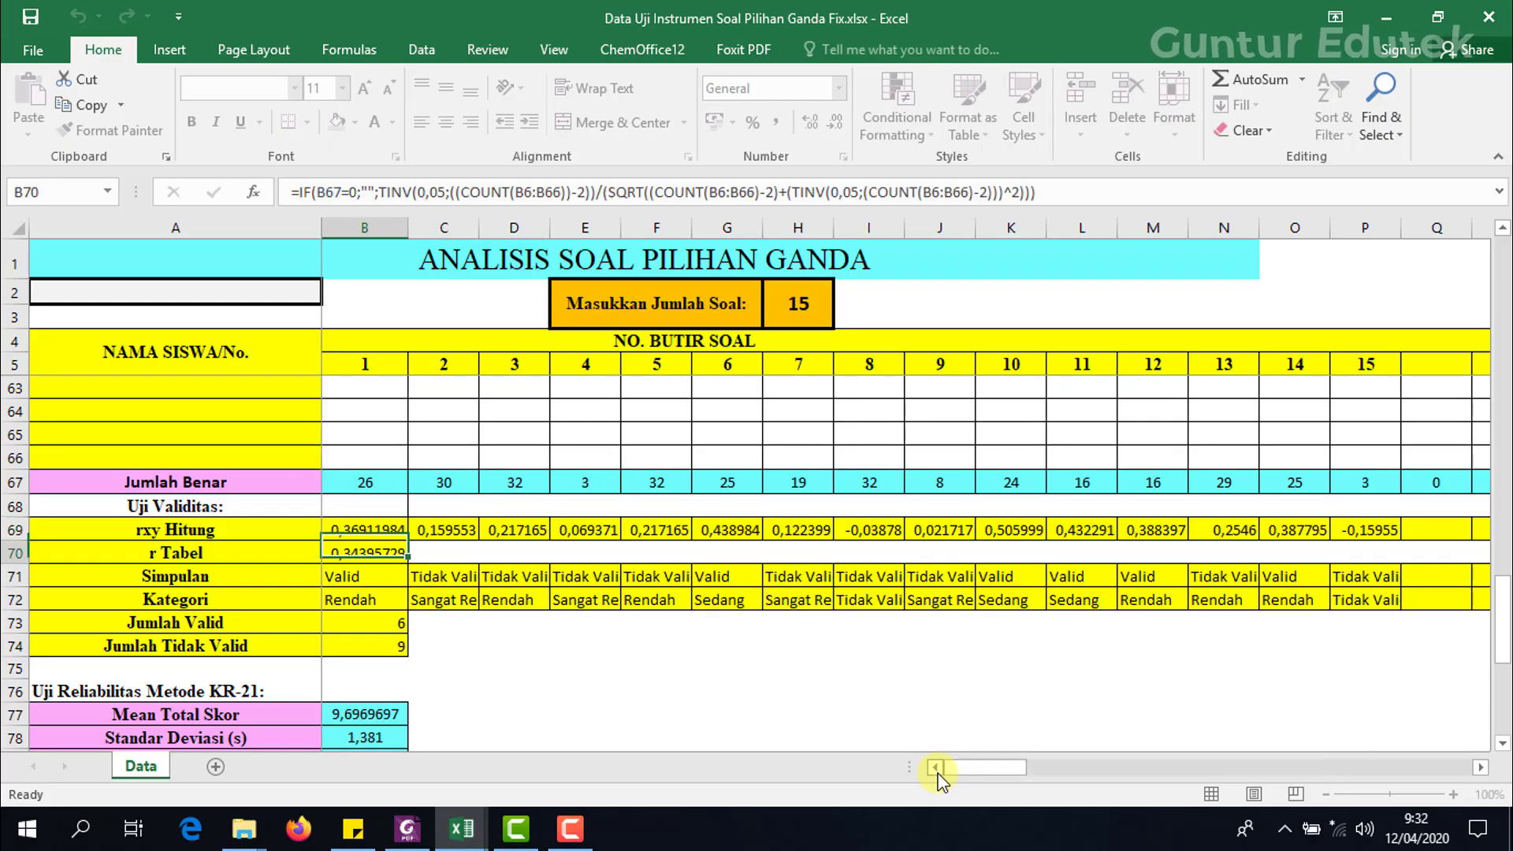
Review the array arguments of item 1's rxy Hitung formula in B69 once more.
left_click(335, 531)
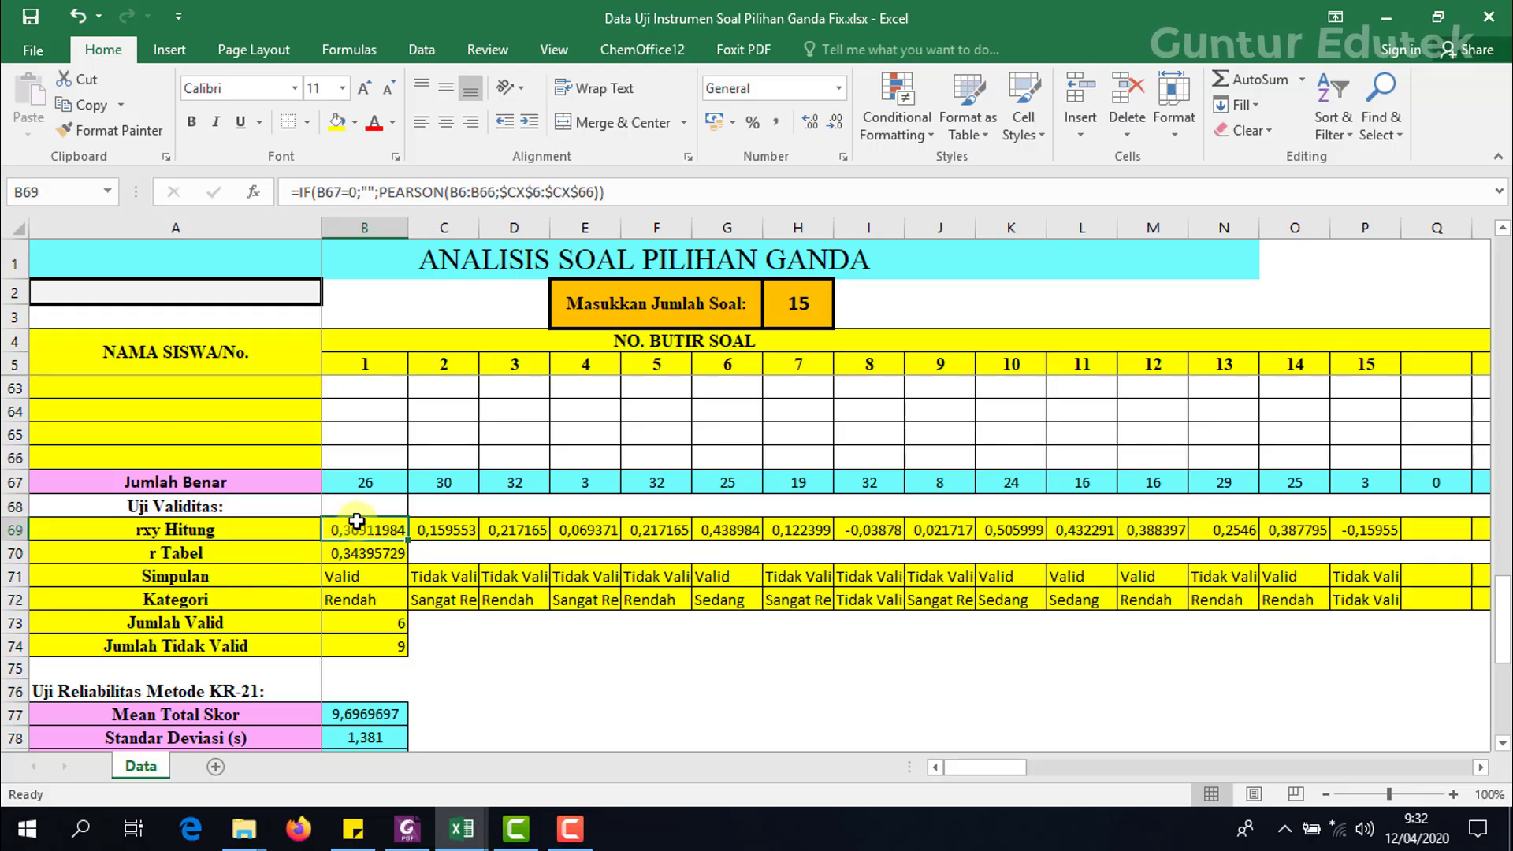
left_click(496, 193)
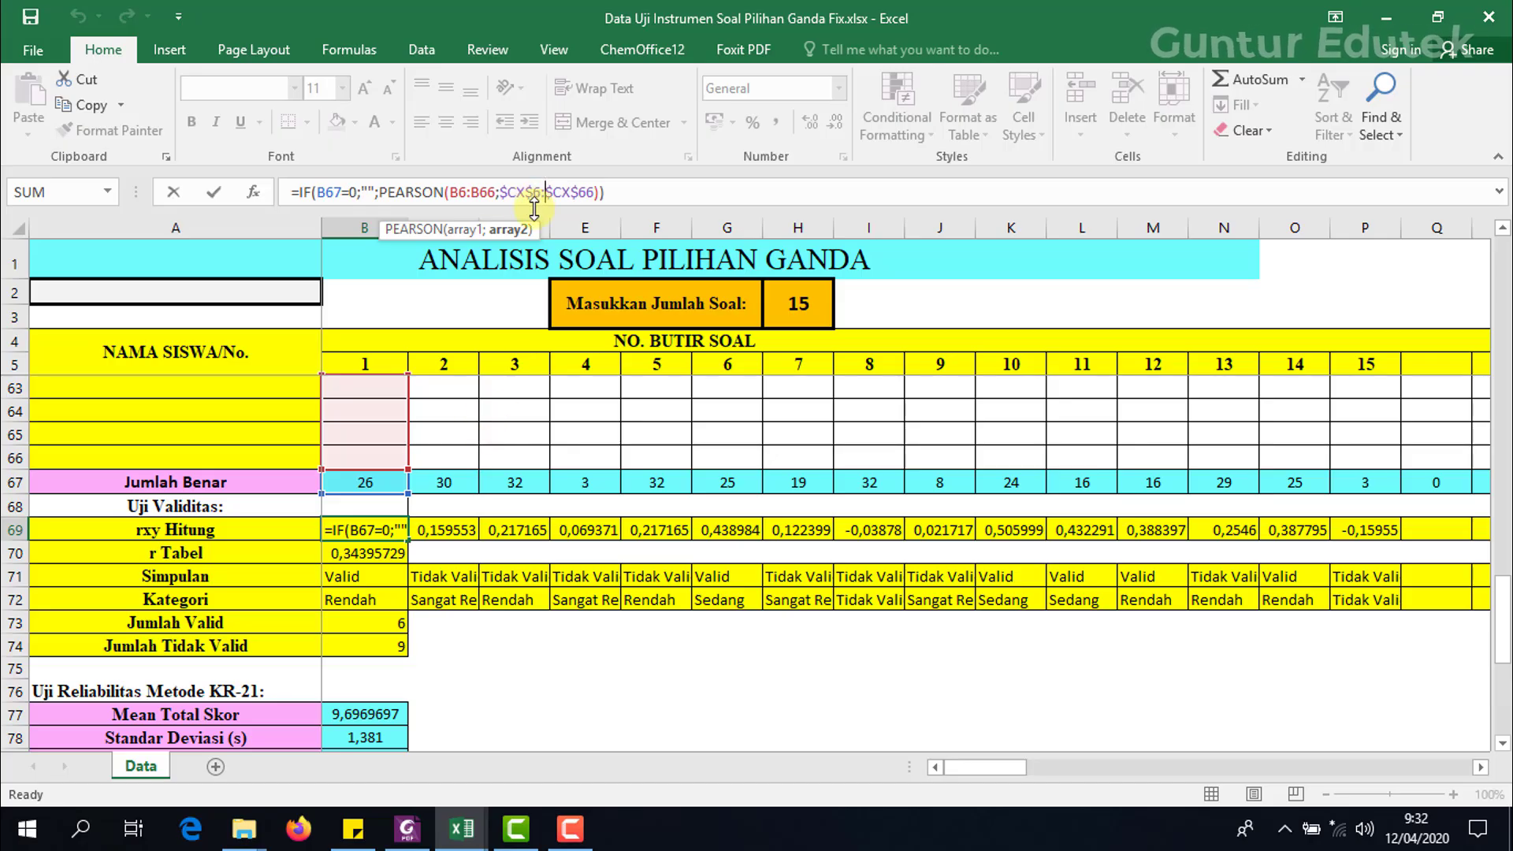
key("Return")
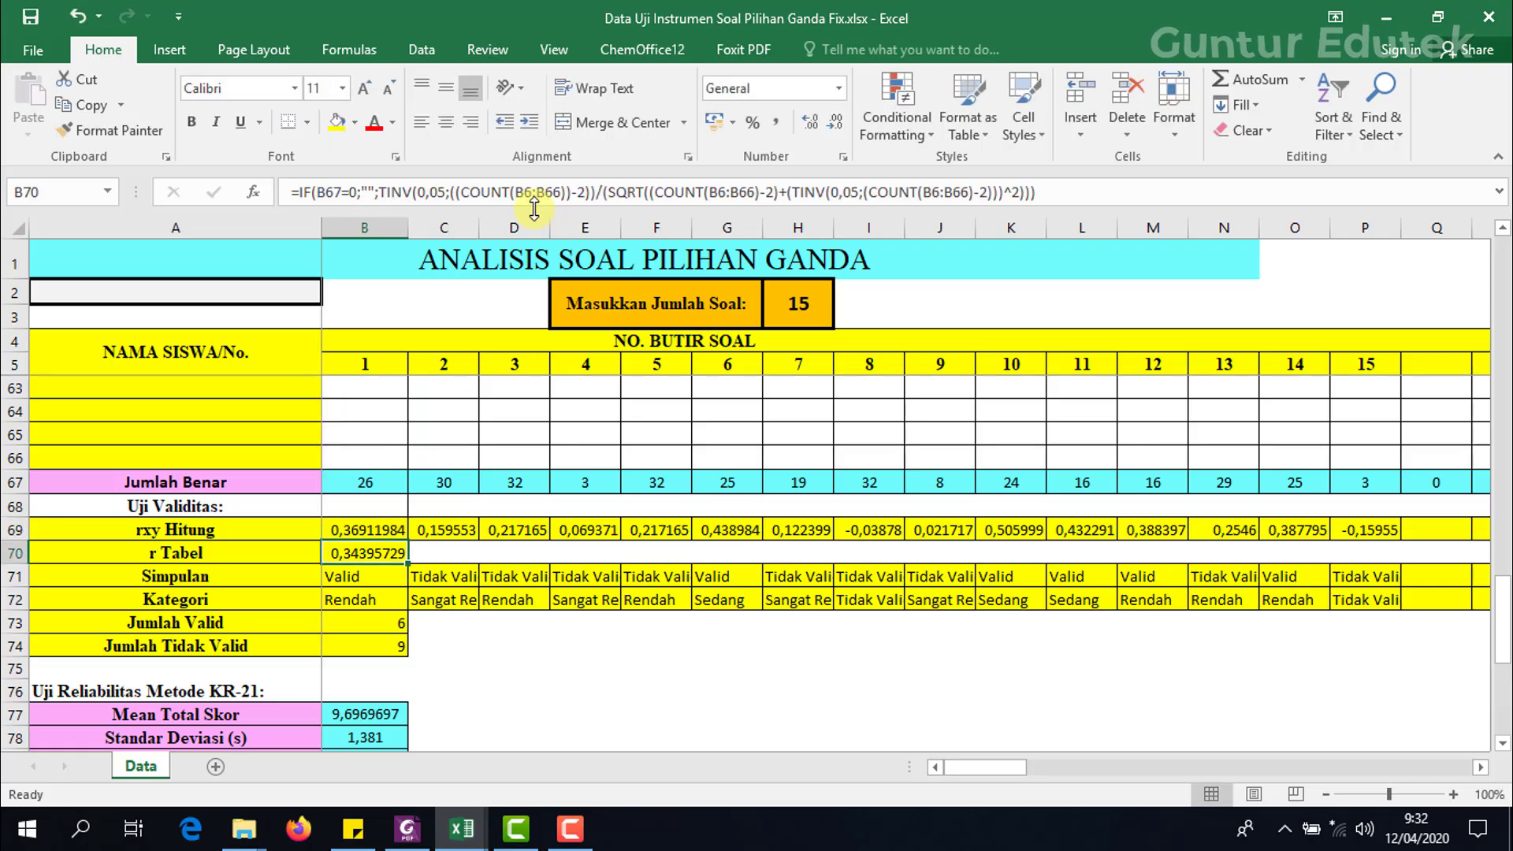
Compare the rxy Hitung formulas of items 1 to 8 across cells B69 to I69.
left_click(364, 530)
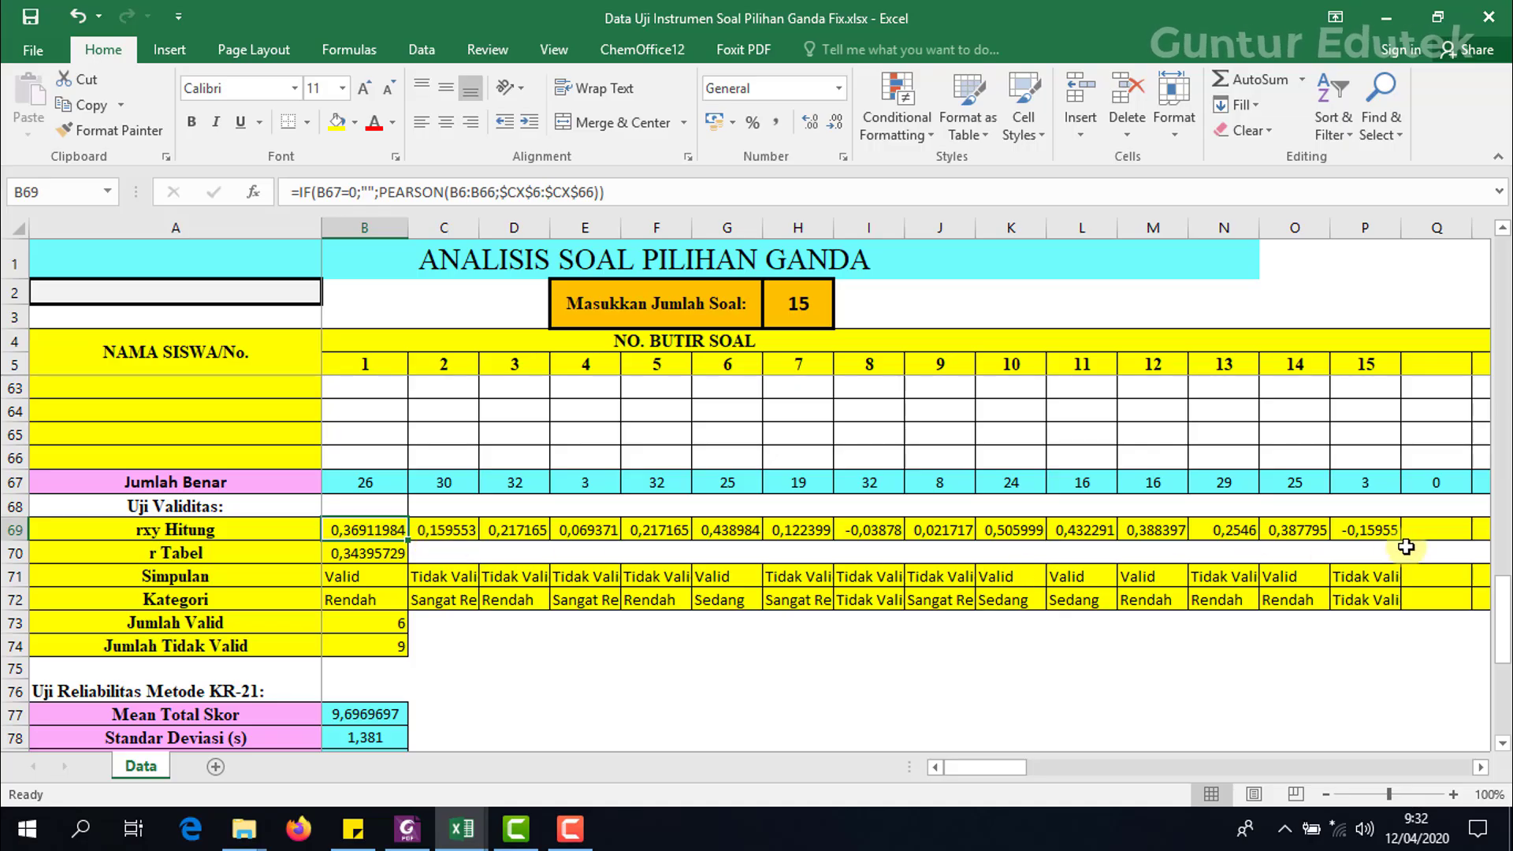
left_click(451, 535)
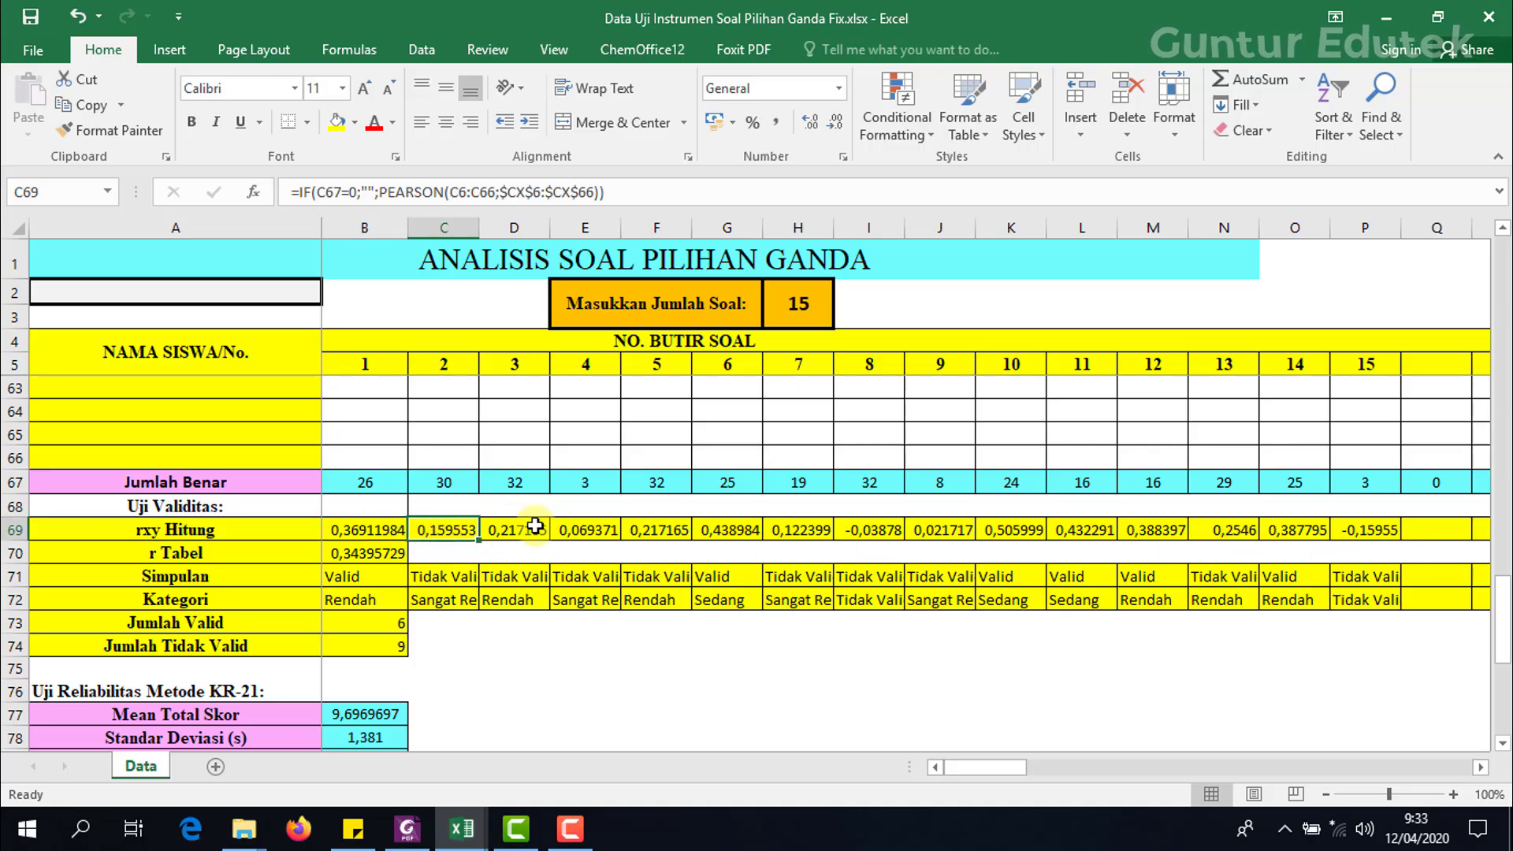
left_click(535, 527)
left_click(597, 528)
left_click(665, 529)
left_click(720, 530)
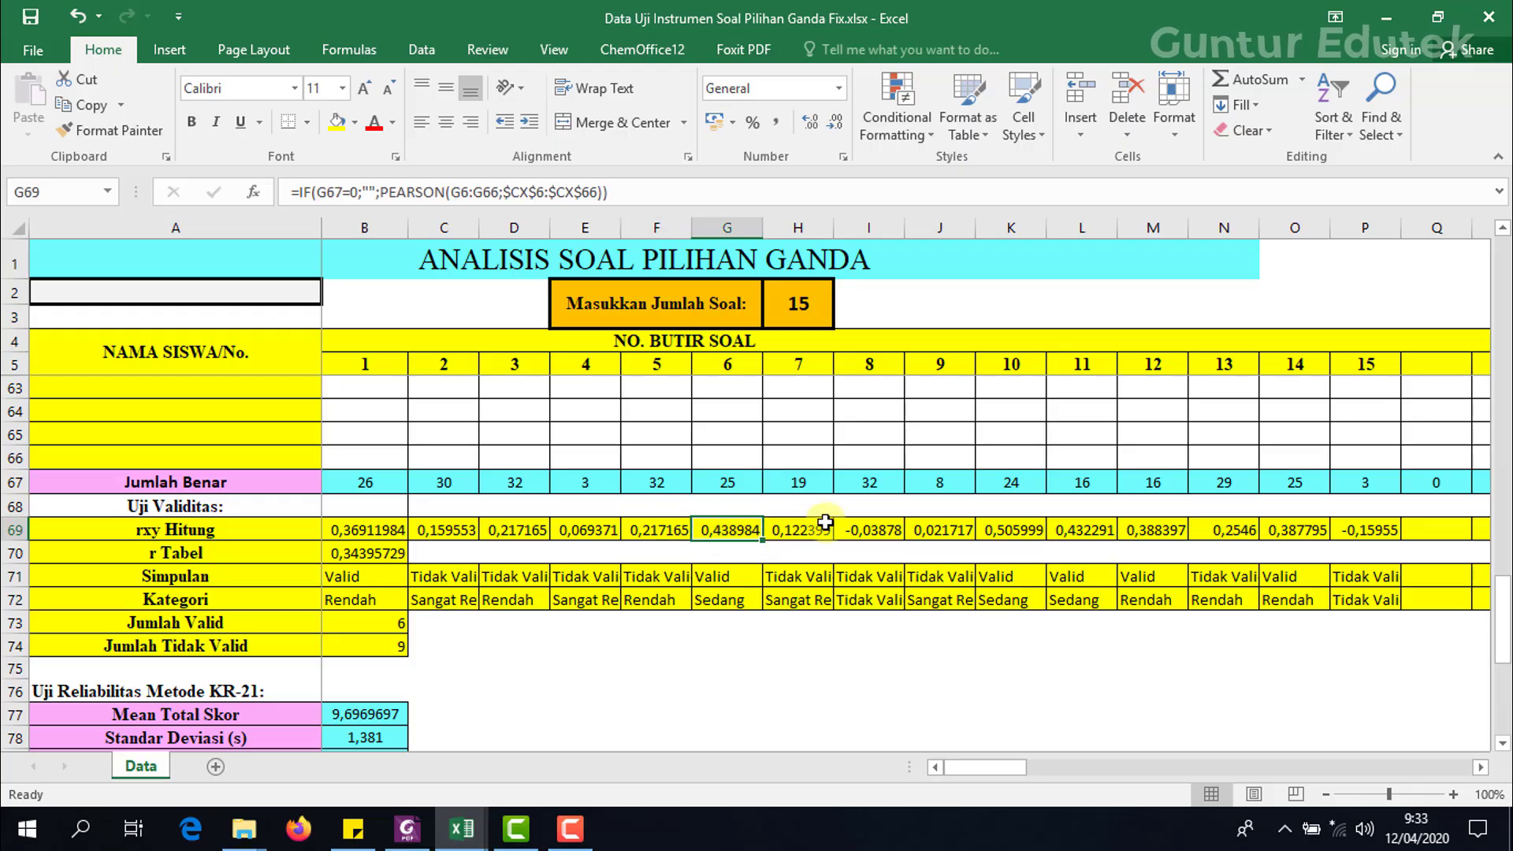
left_click(822, 529)
left_click(875, 529)
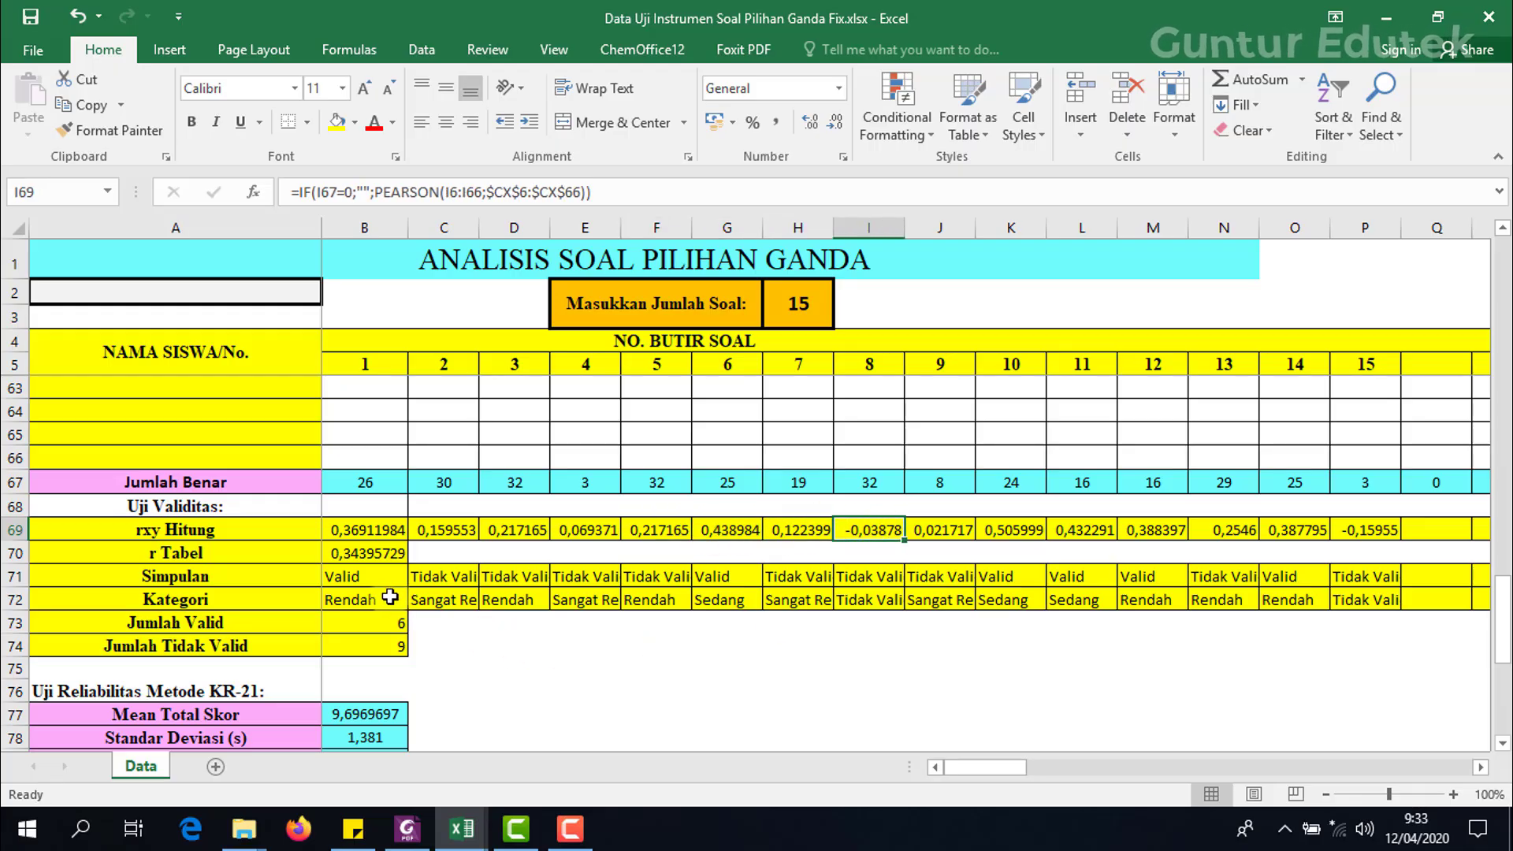
Select the r Tabel cell B70 and consult the r Tabel (Pearson Product Moment) in the BUKU SPSS LAB KOMPUTER PDF in Foxit PhantomPDF.
left_click(374, 554)
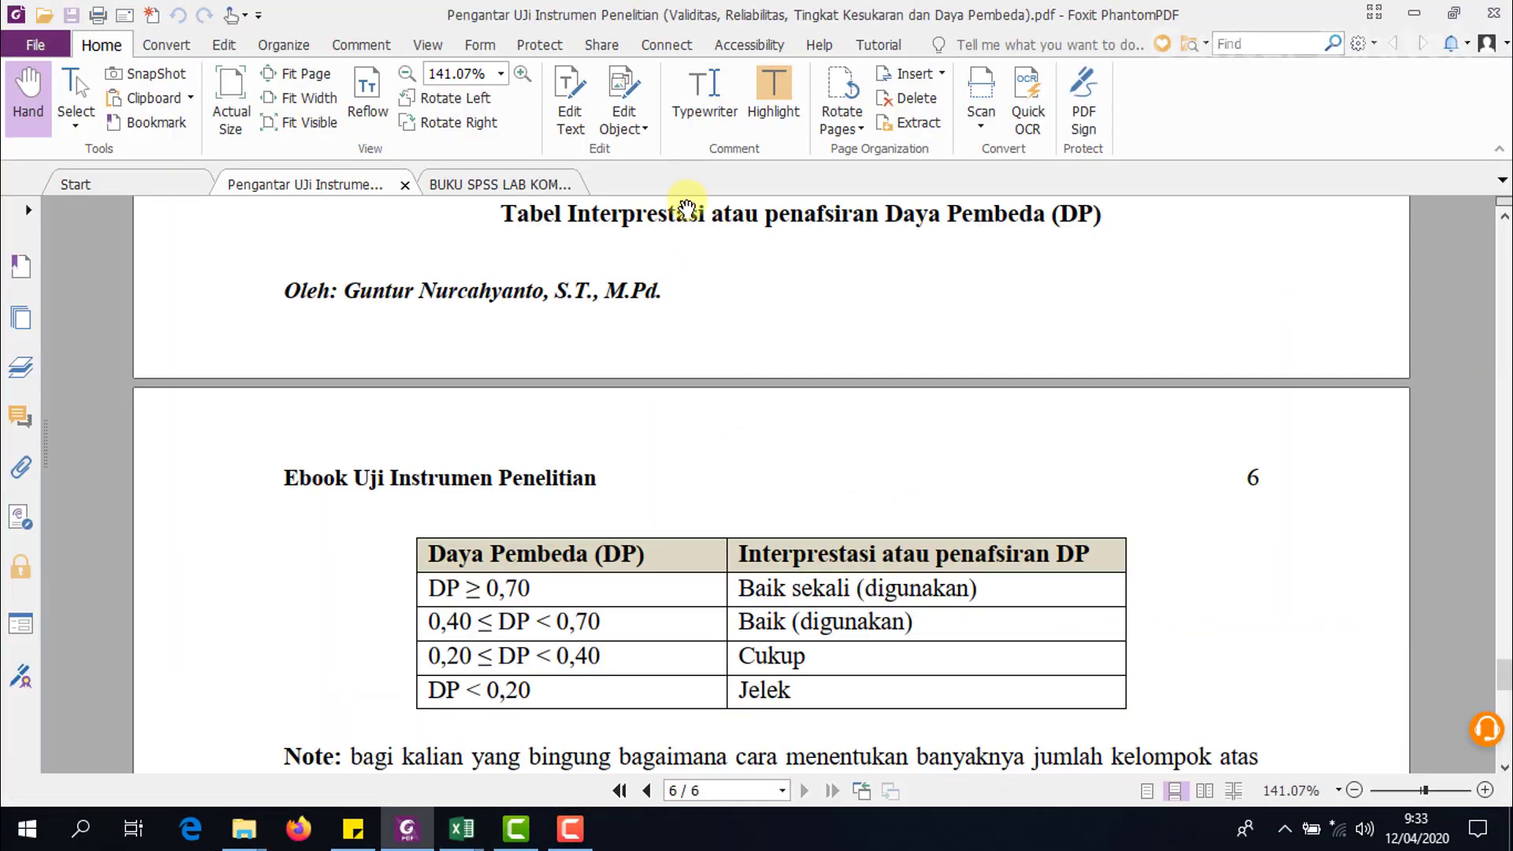
left_click(454, 184)
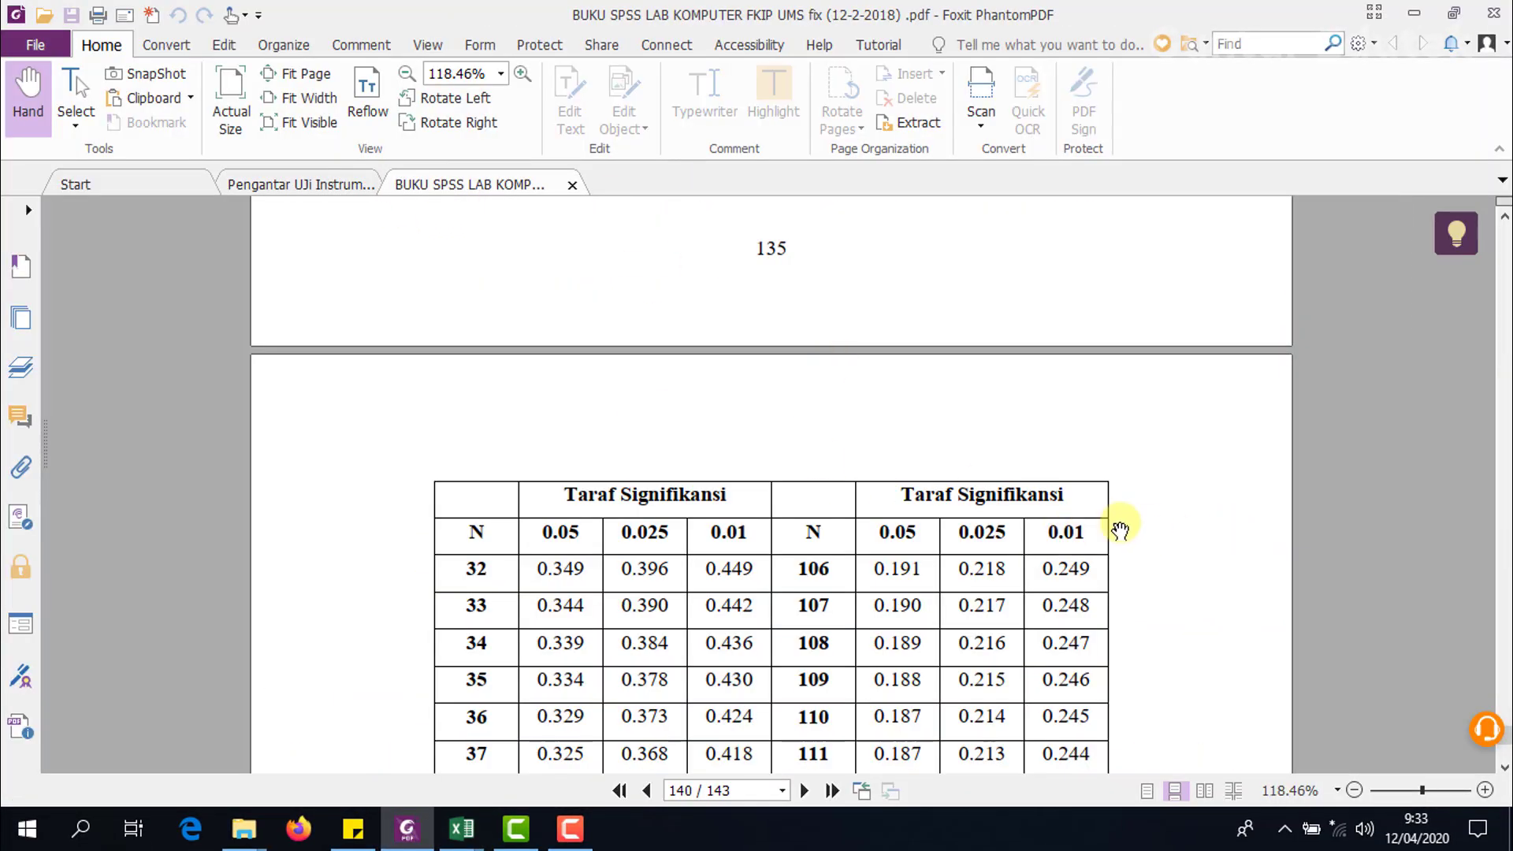
scroll(1125, 528, "up", 10)
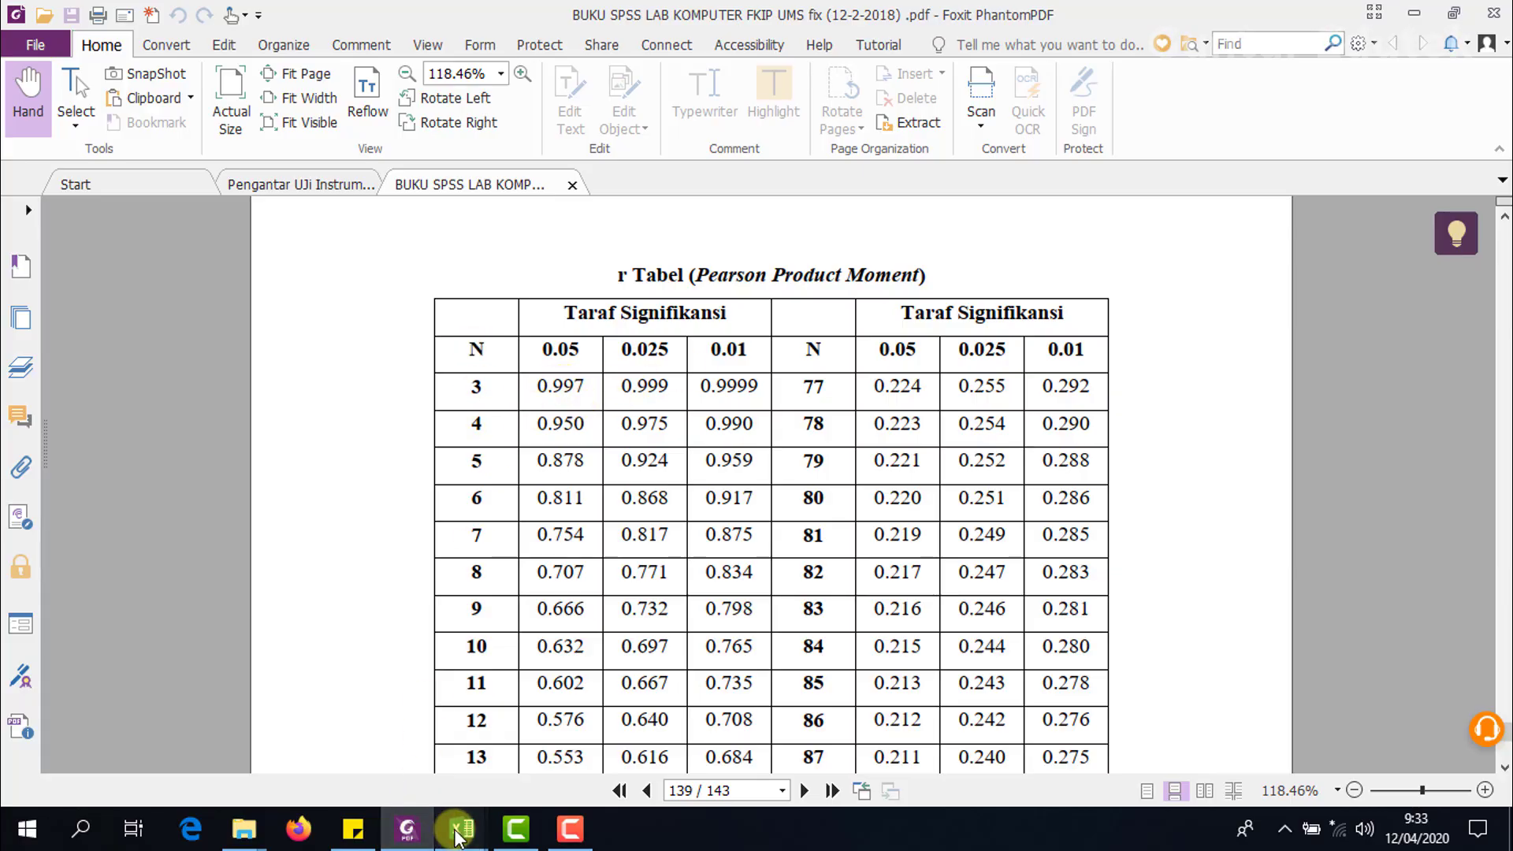
Check the number of students on the pilihan ganda sheet of Excel's CONTOH DATA SOAL workbook, and return to Foxit PhantomPDF.
mouse_move(457, 835)
left_click(314, 769)
scroll(275, 607, "down", 5)
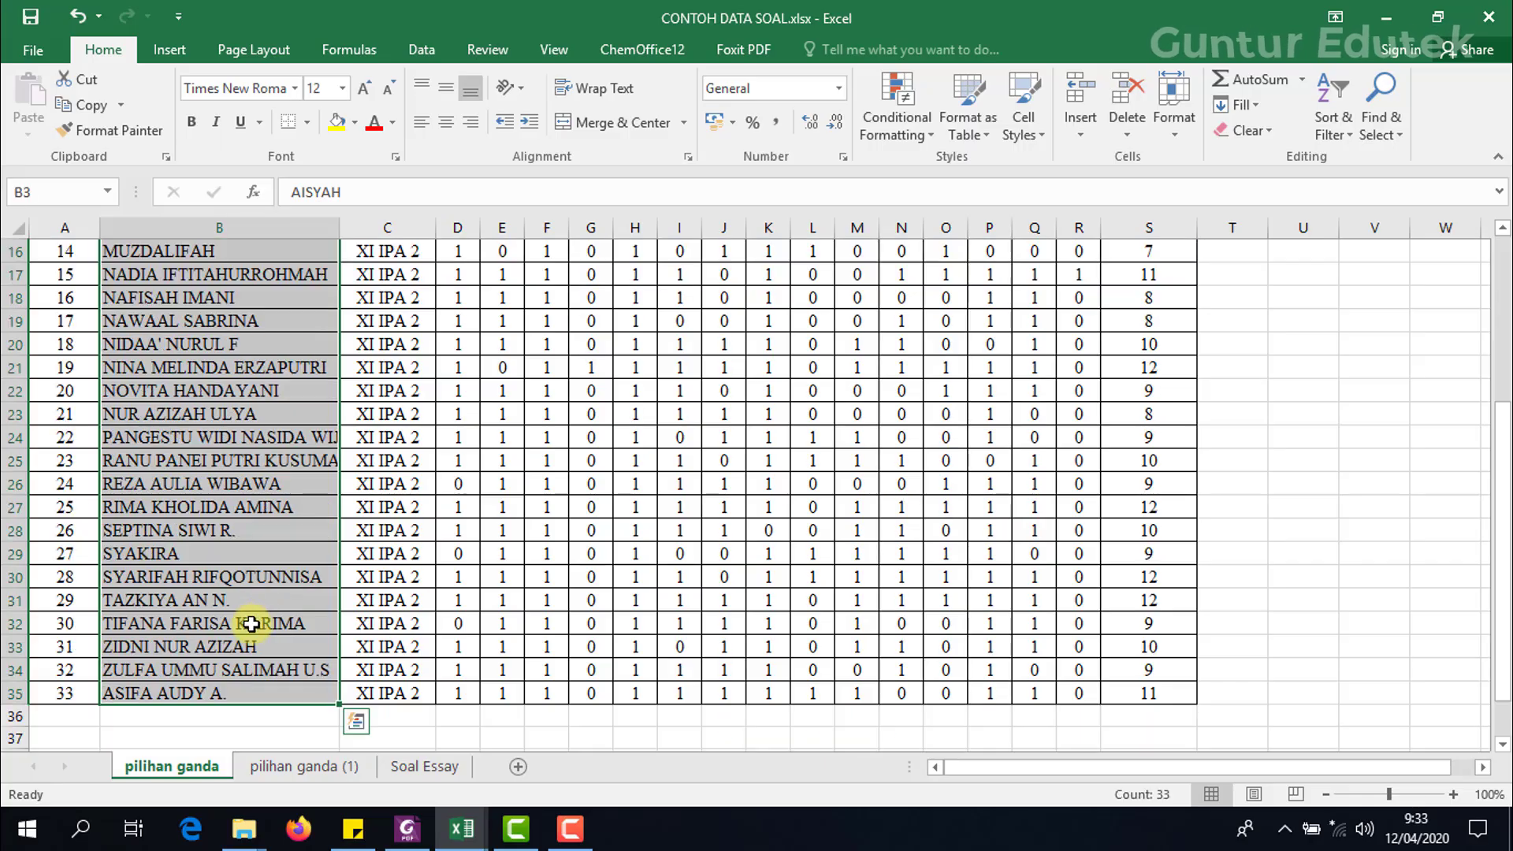
left_click(415, 607)
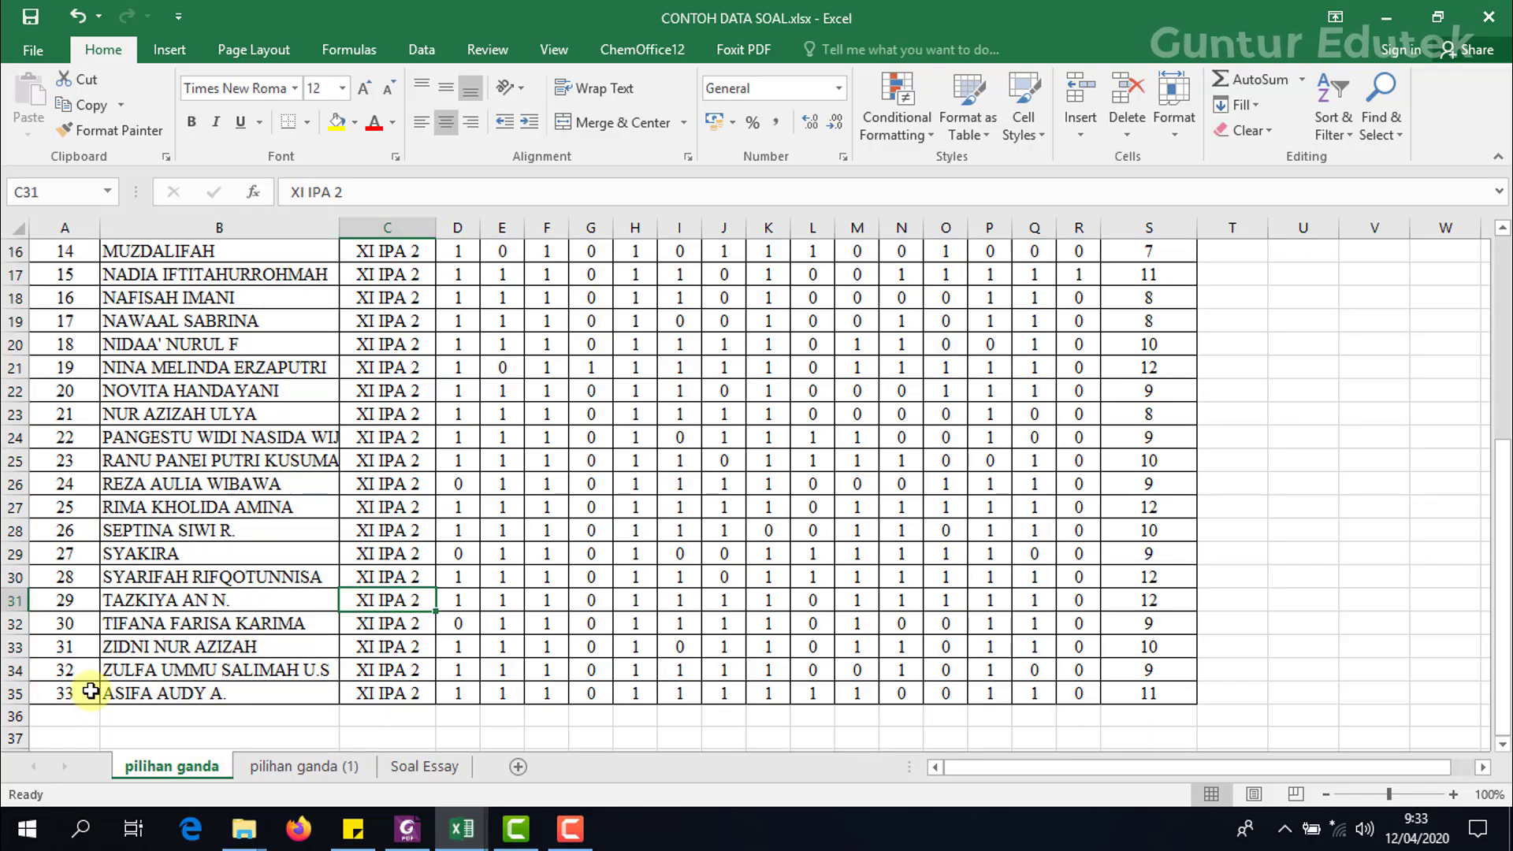
left_click(407, 829)
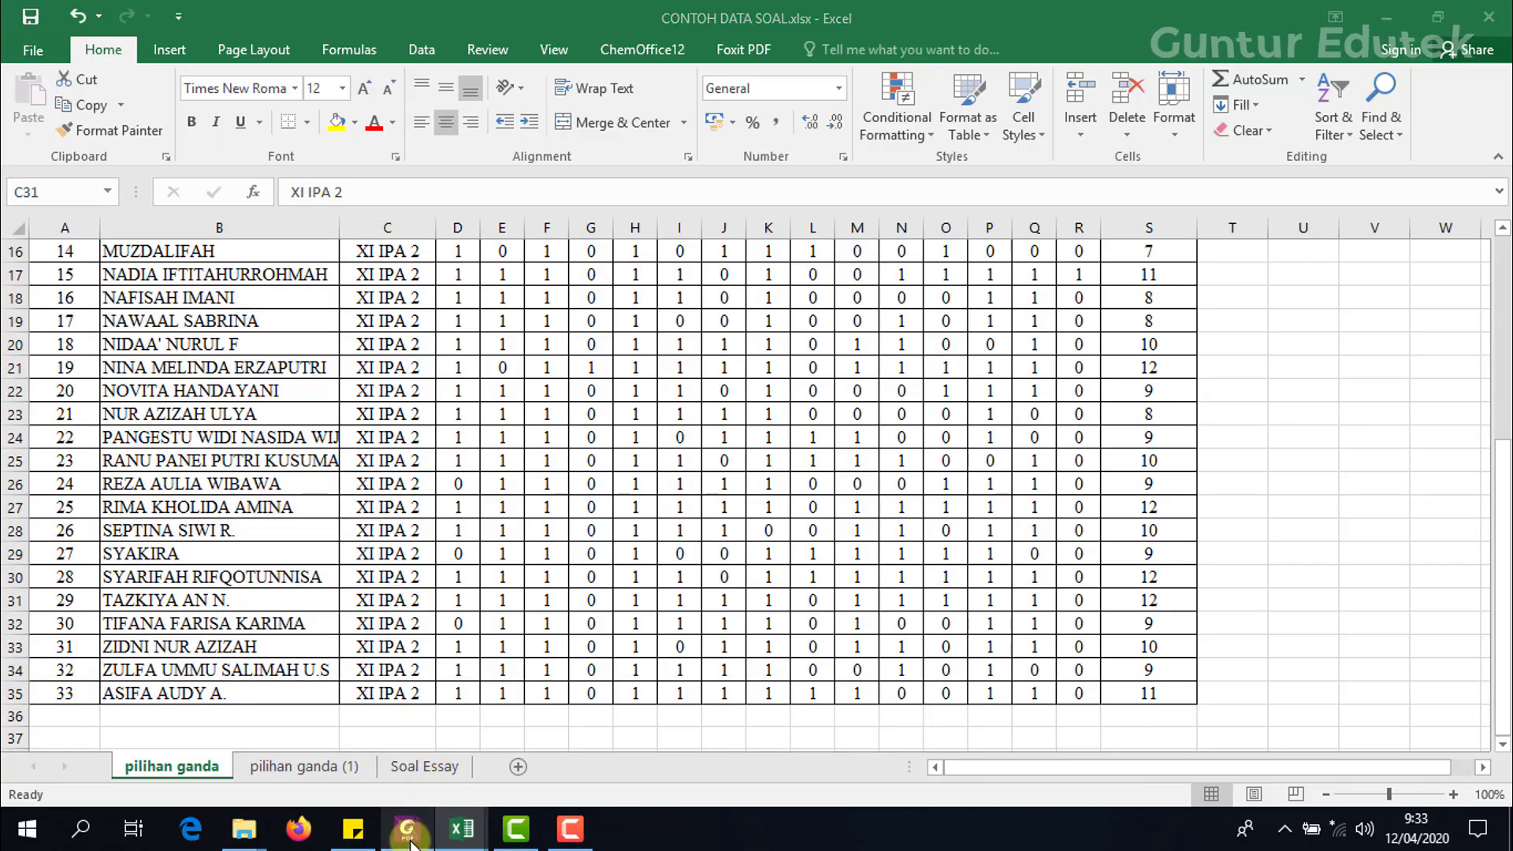
Look up the r table entry for N 33 at the 0.05 significance level, and return to Excel's Data Uji Instrumen Soal Pilihan Ganda Fix workbook.
scroll(540, 472, "down", 6)
scroll(538, 500, "down", 10)
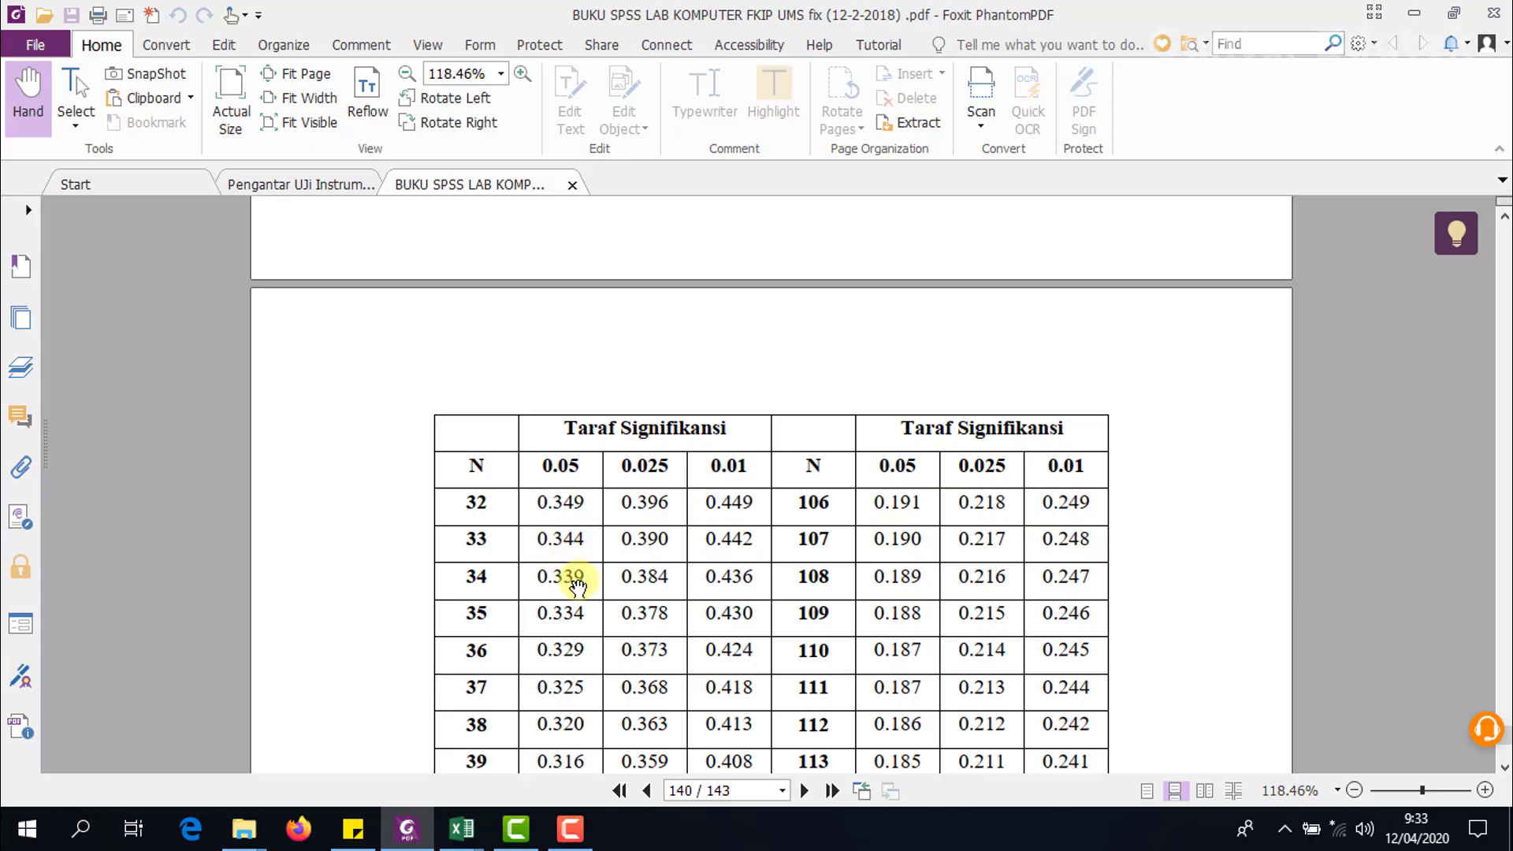
left_click(462, 829)
left_click(509, 779)
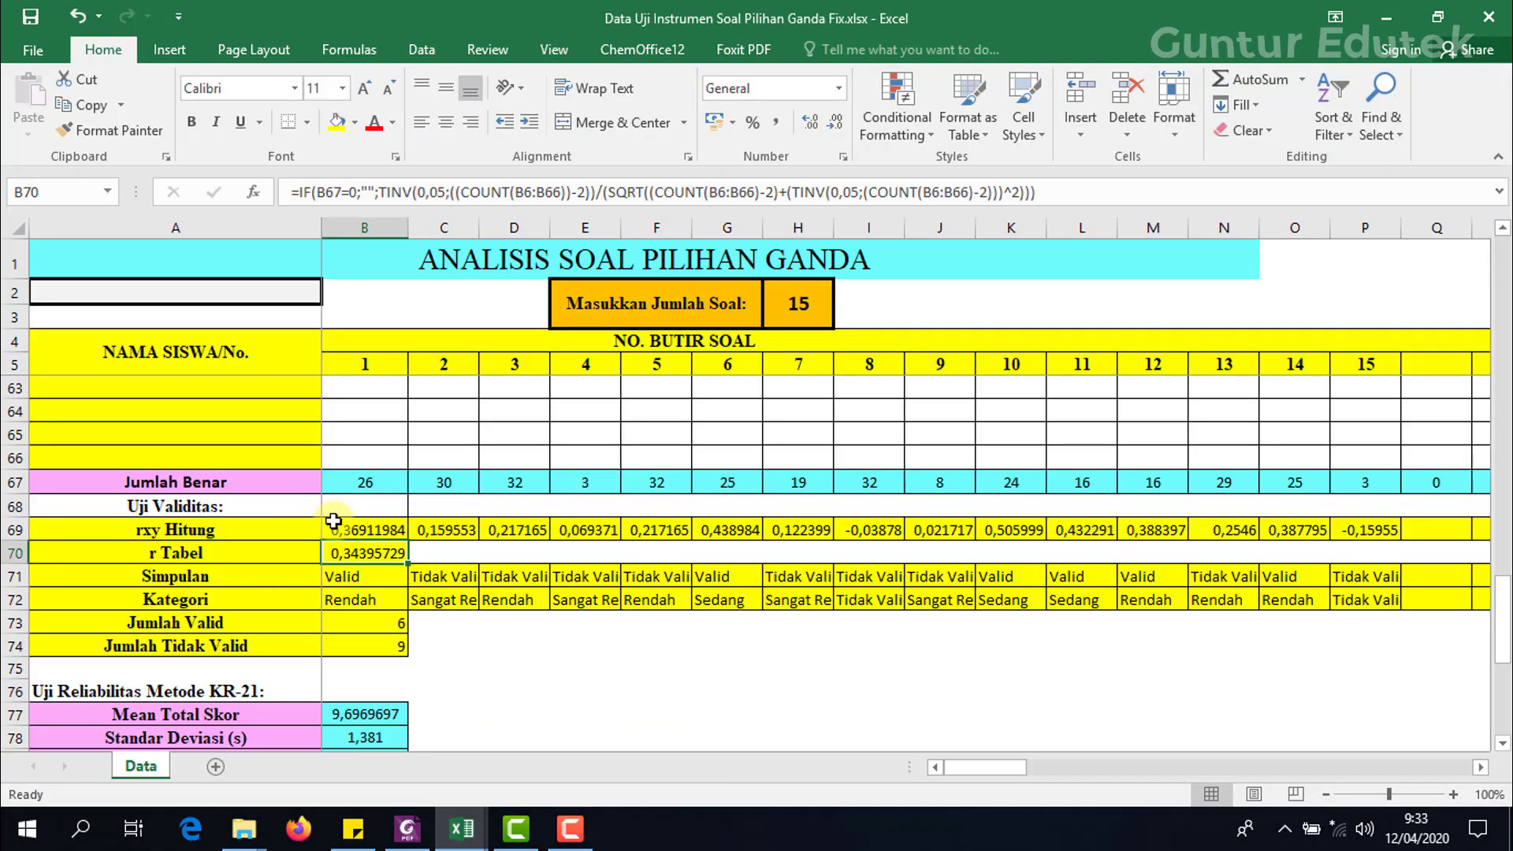
Select item 1's Simpulan cell B71 and consult the validity decision rules in the Pengantar Uji Instrumen PDF in Foxit PhantomPDF.
left_click(360, 573)
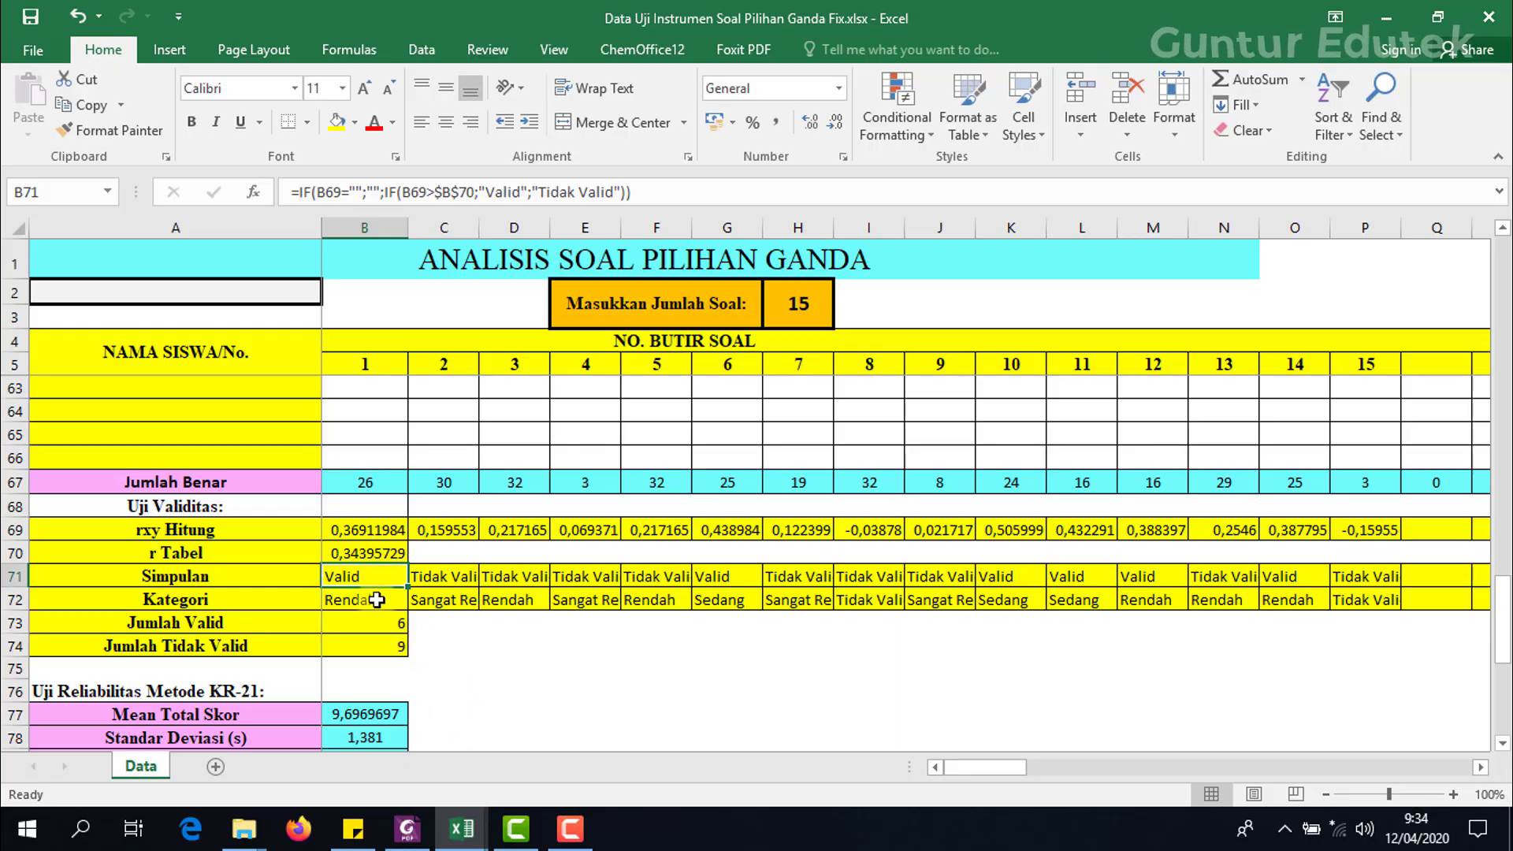
left_click(408, 827)
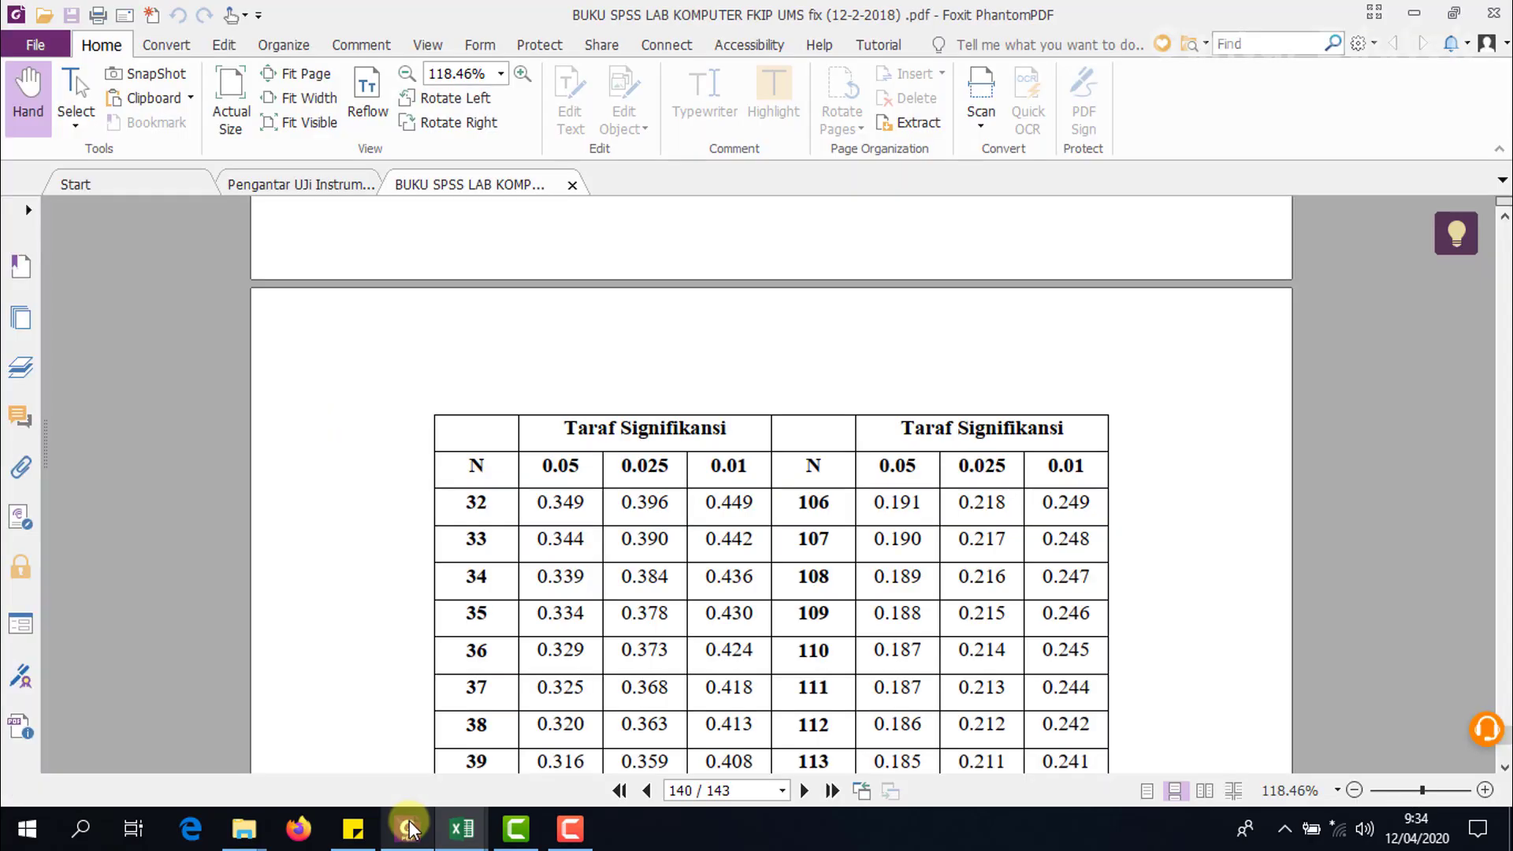
left_click(285, 186)
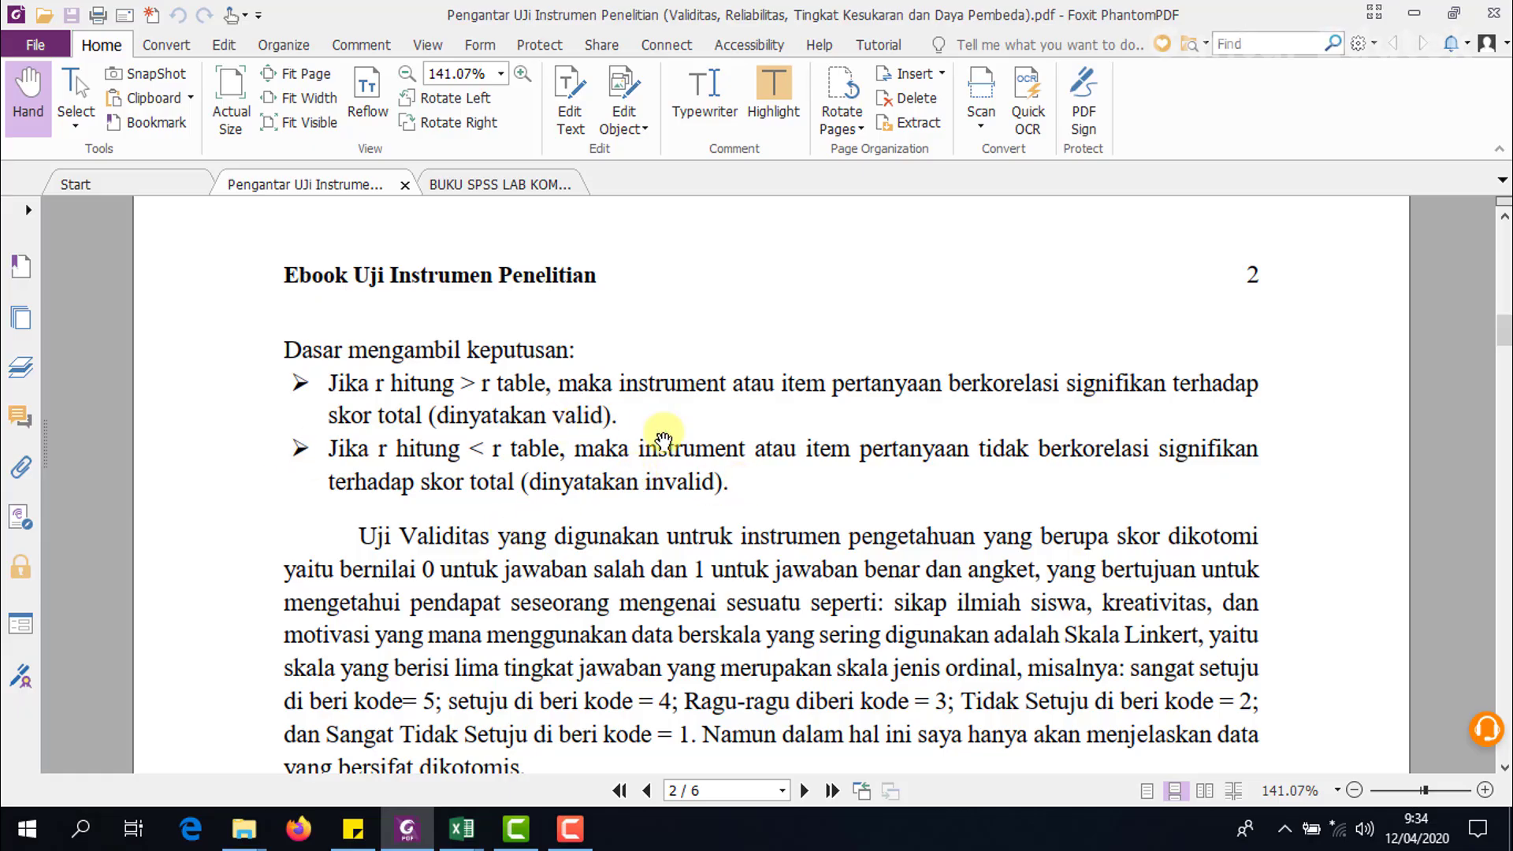
Return to Excel's Data Uji Instrumen workbook and inspect the IF arguments of item 1's Simpulan formula in B71.
left_click(454, 838)
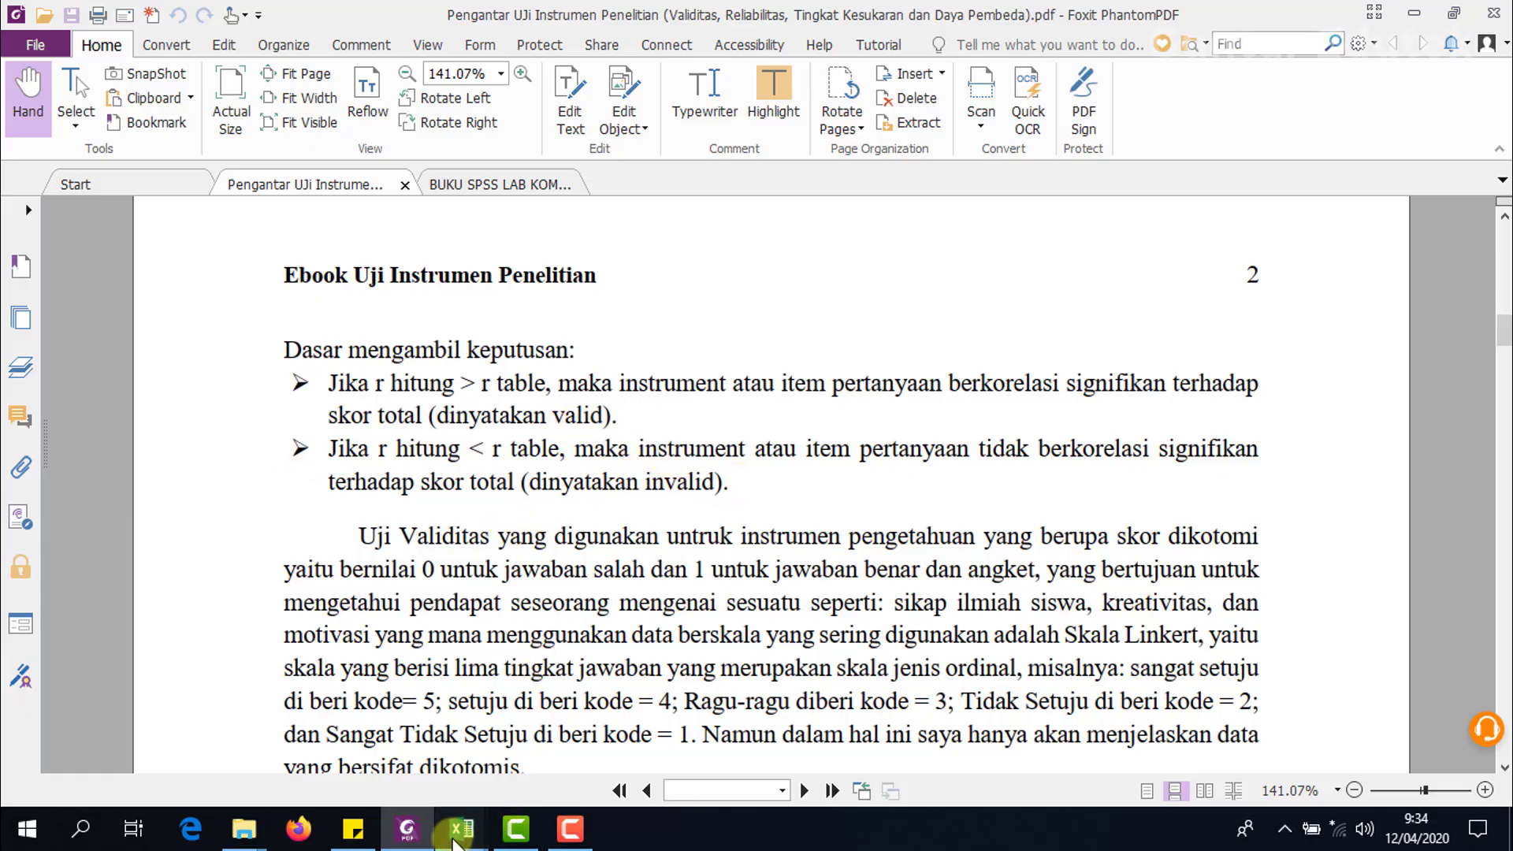
left_click(583, 733)
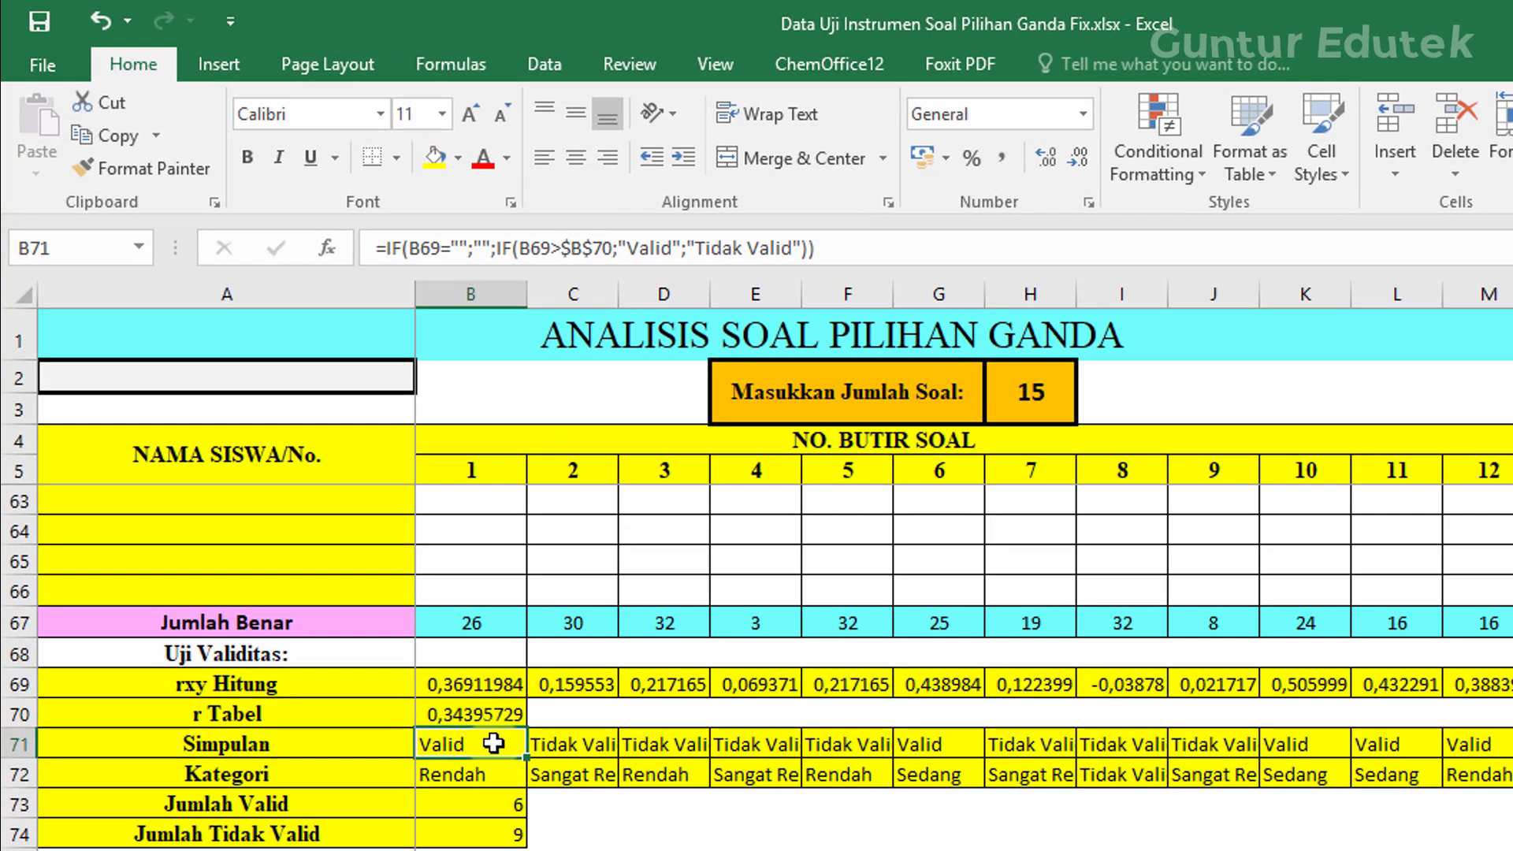
left_click(620, 244)
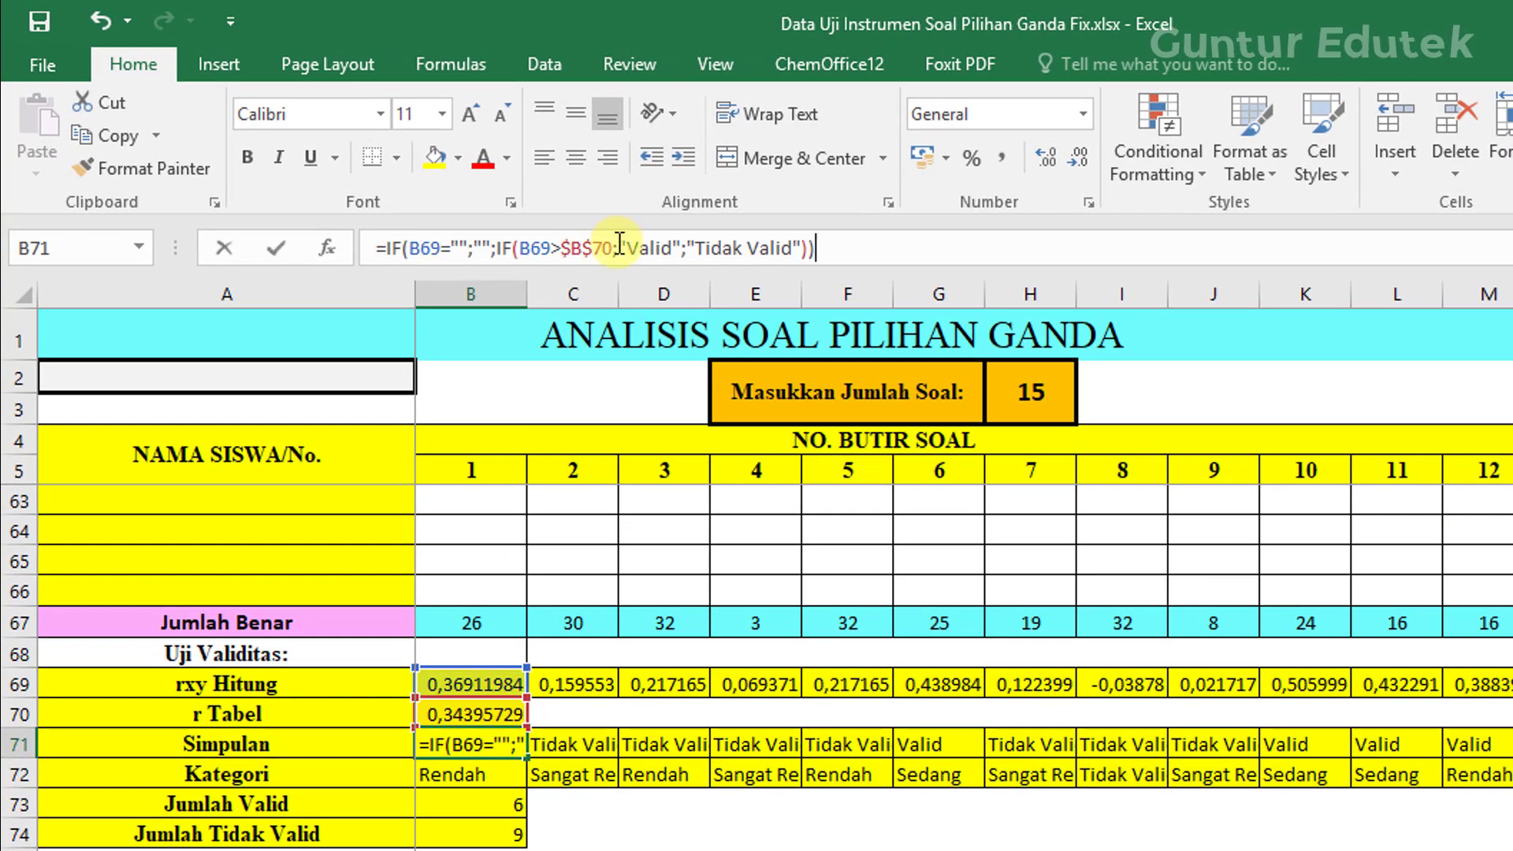
left_click(619, 247)
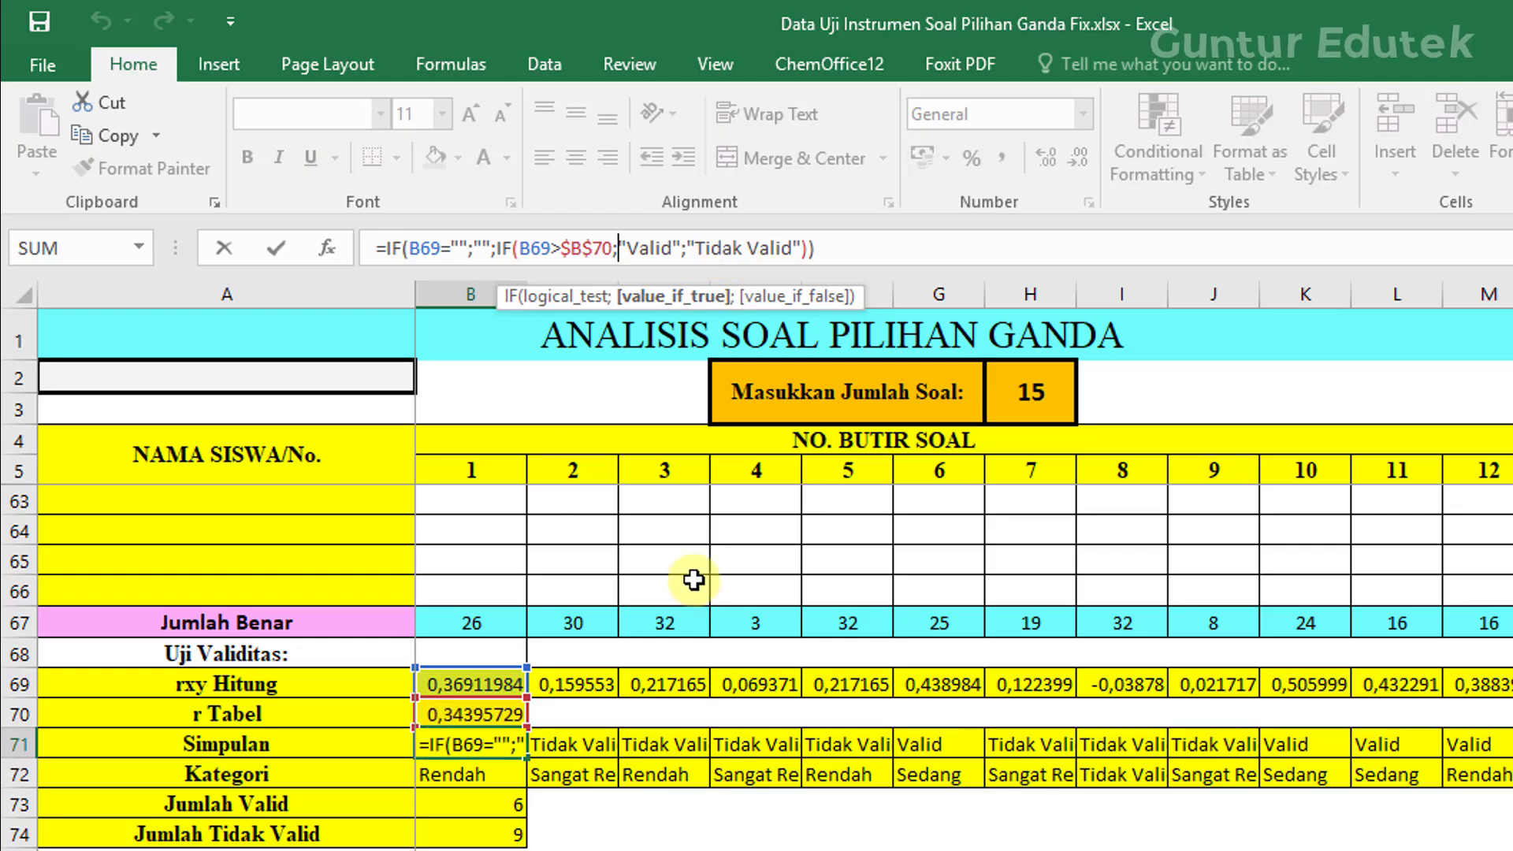
key("ctrl+Return")
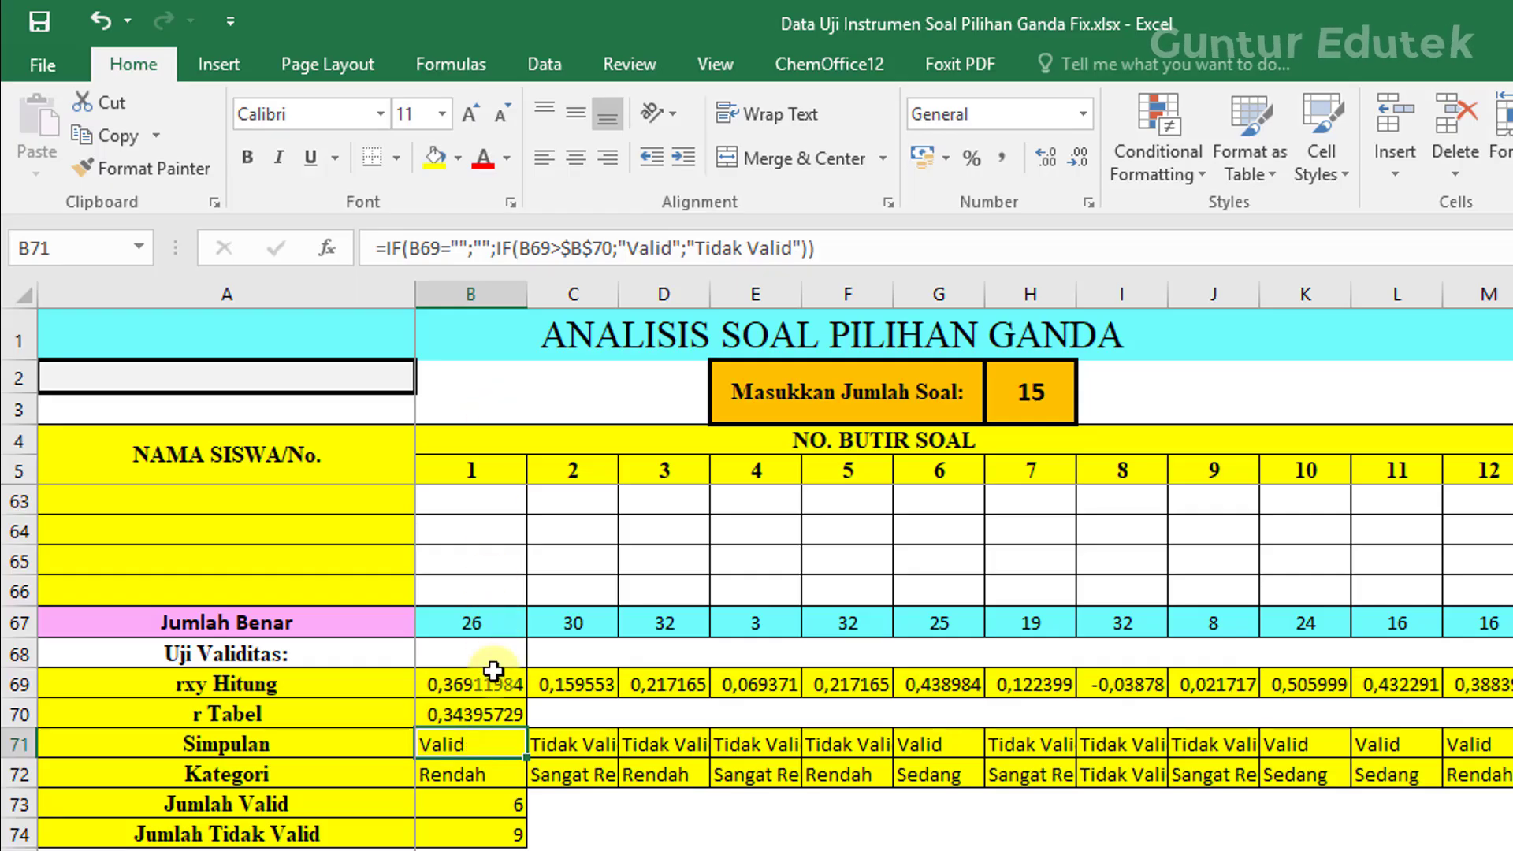
Compare the rxy Hitung values of items 1 and 2 with the r Tabel value and check their Simpulan cells.
left_click(449, 684)
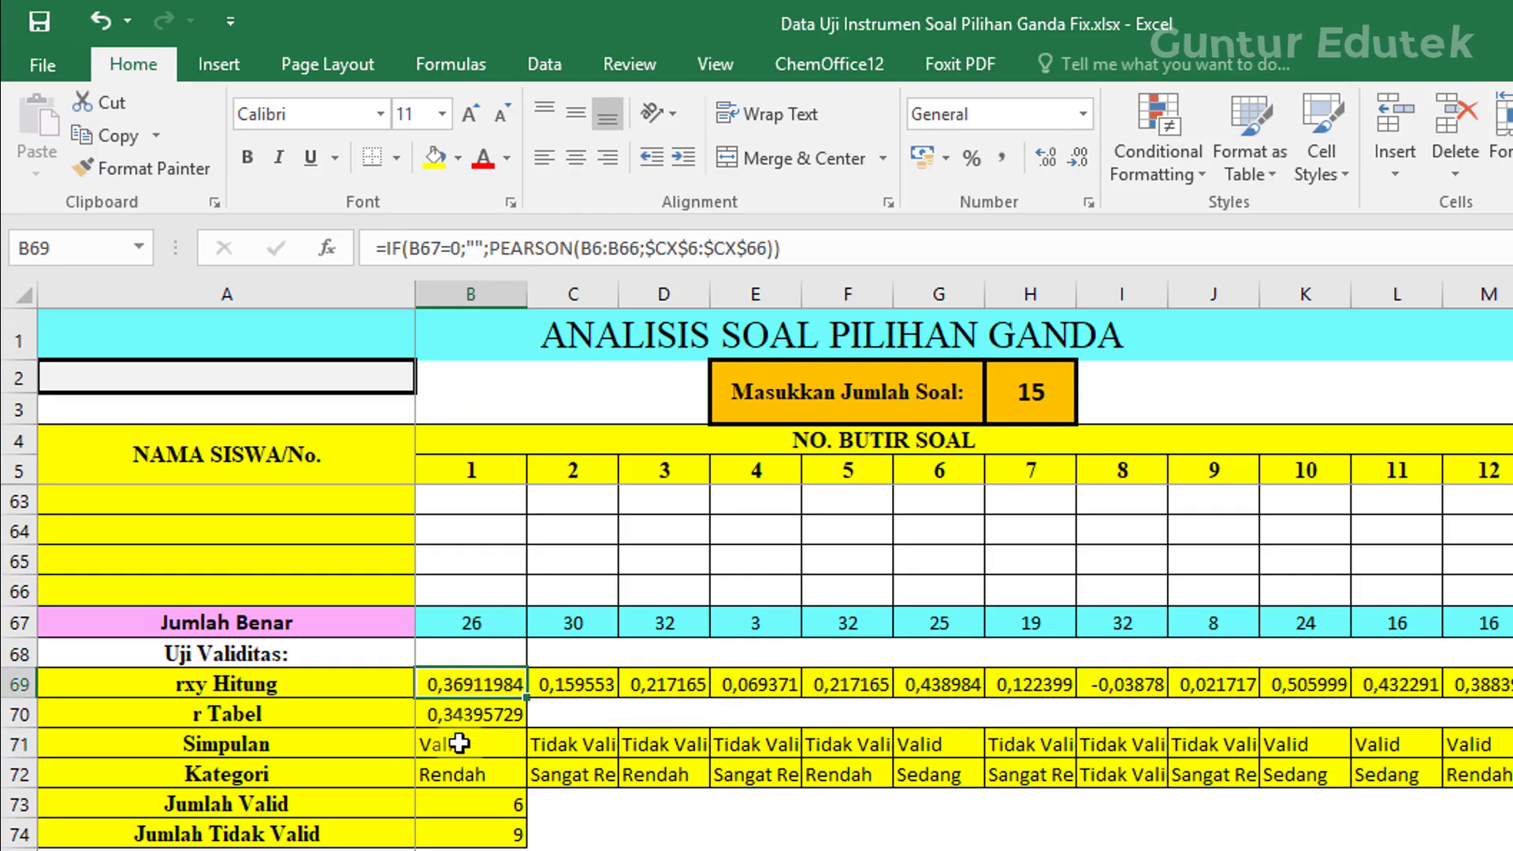
left_click(440, 725)
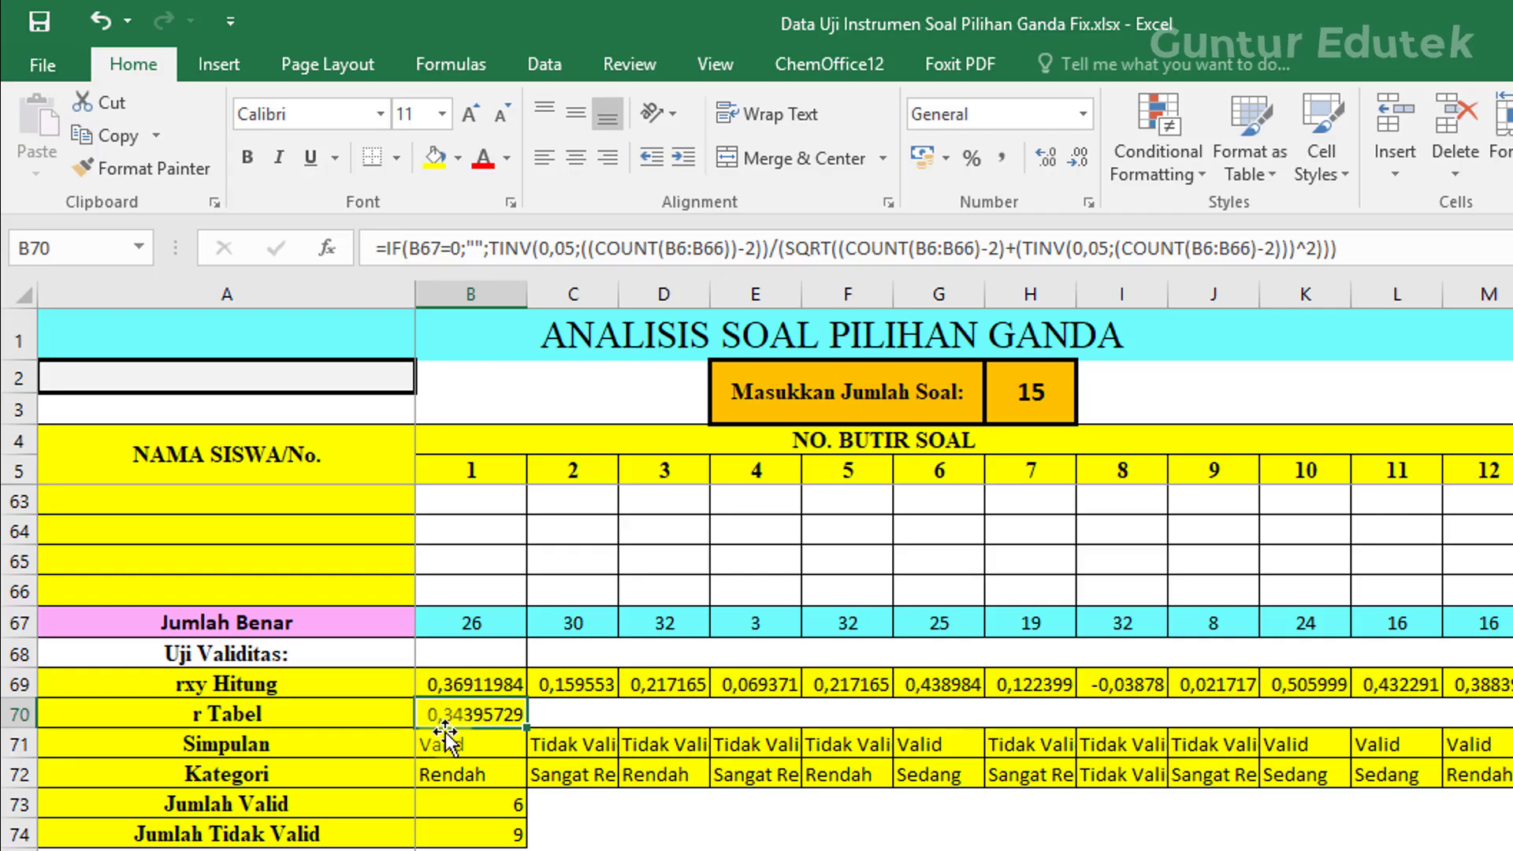
left_click(449, 746)
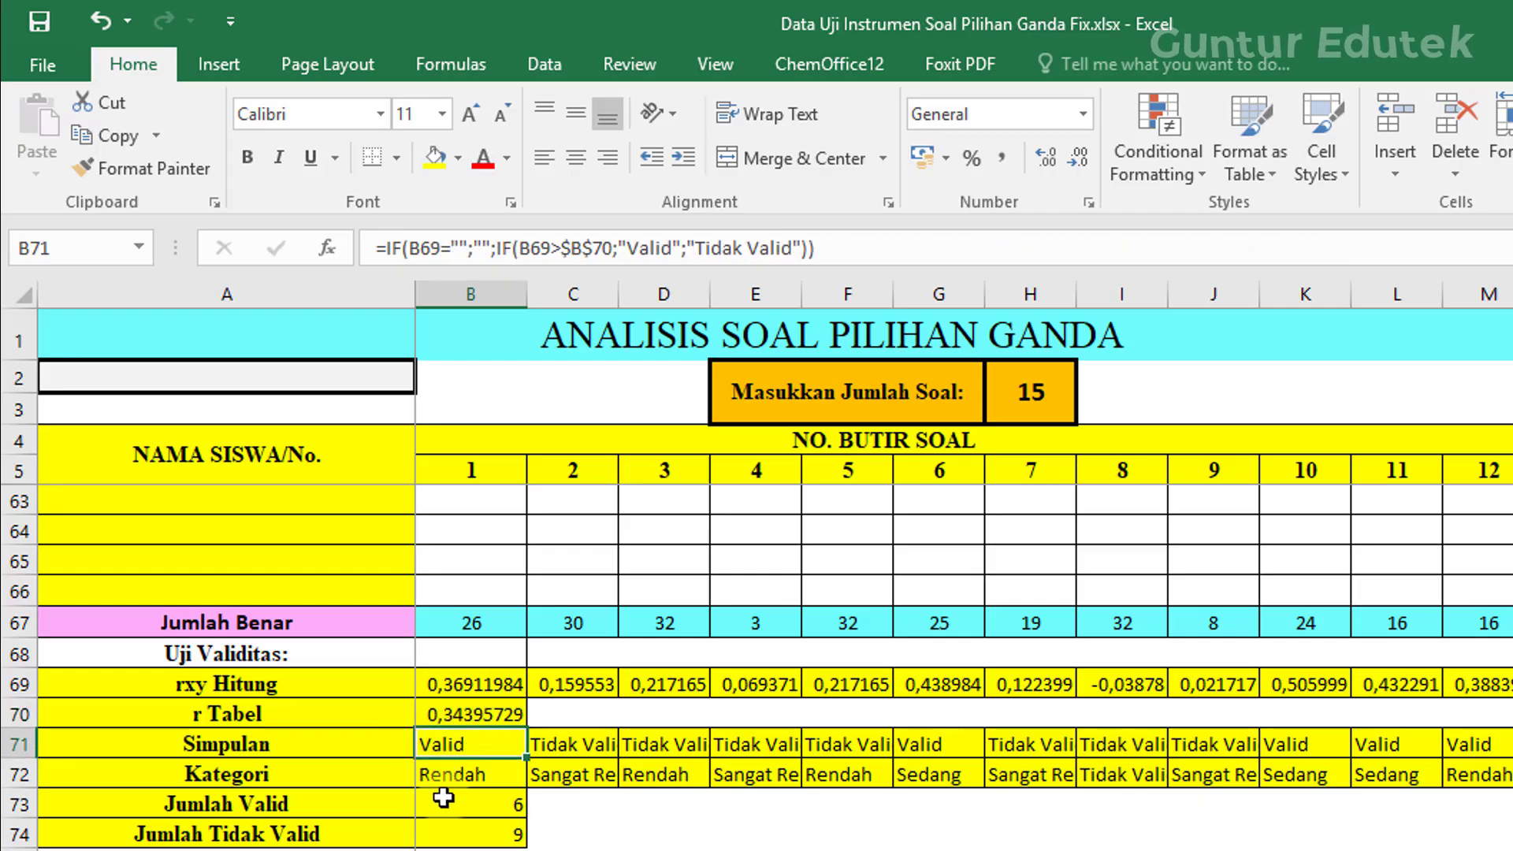
left_click(564, 683)
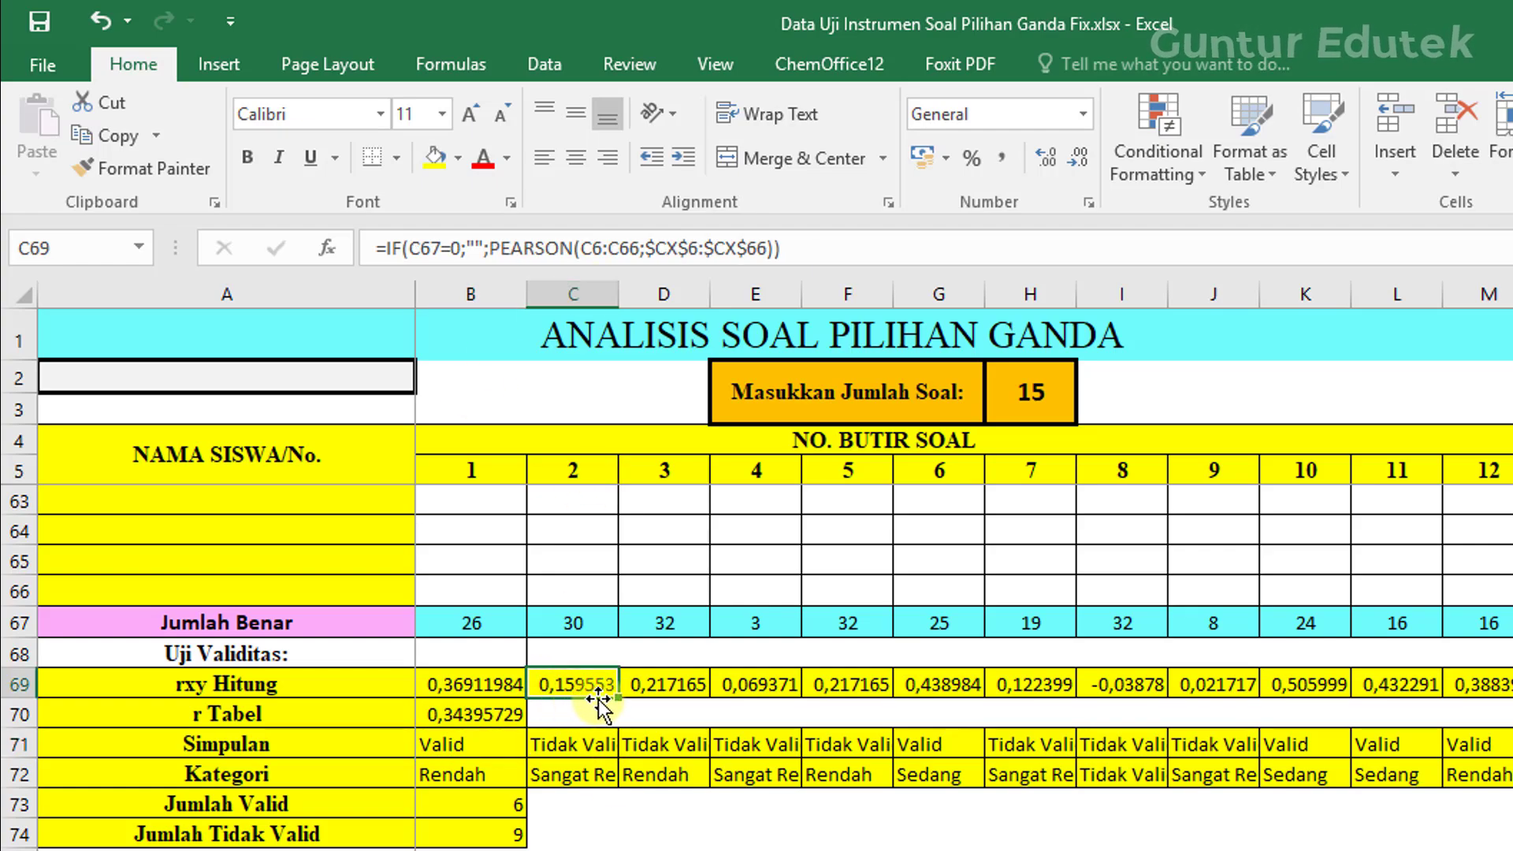
left_click(496, 713)
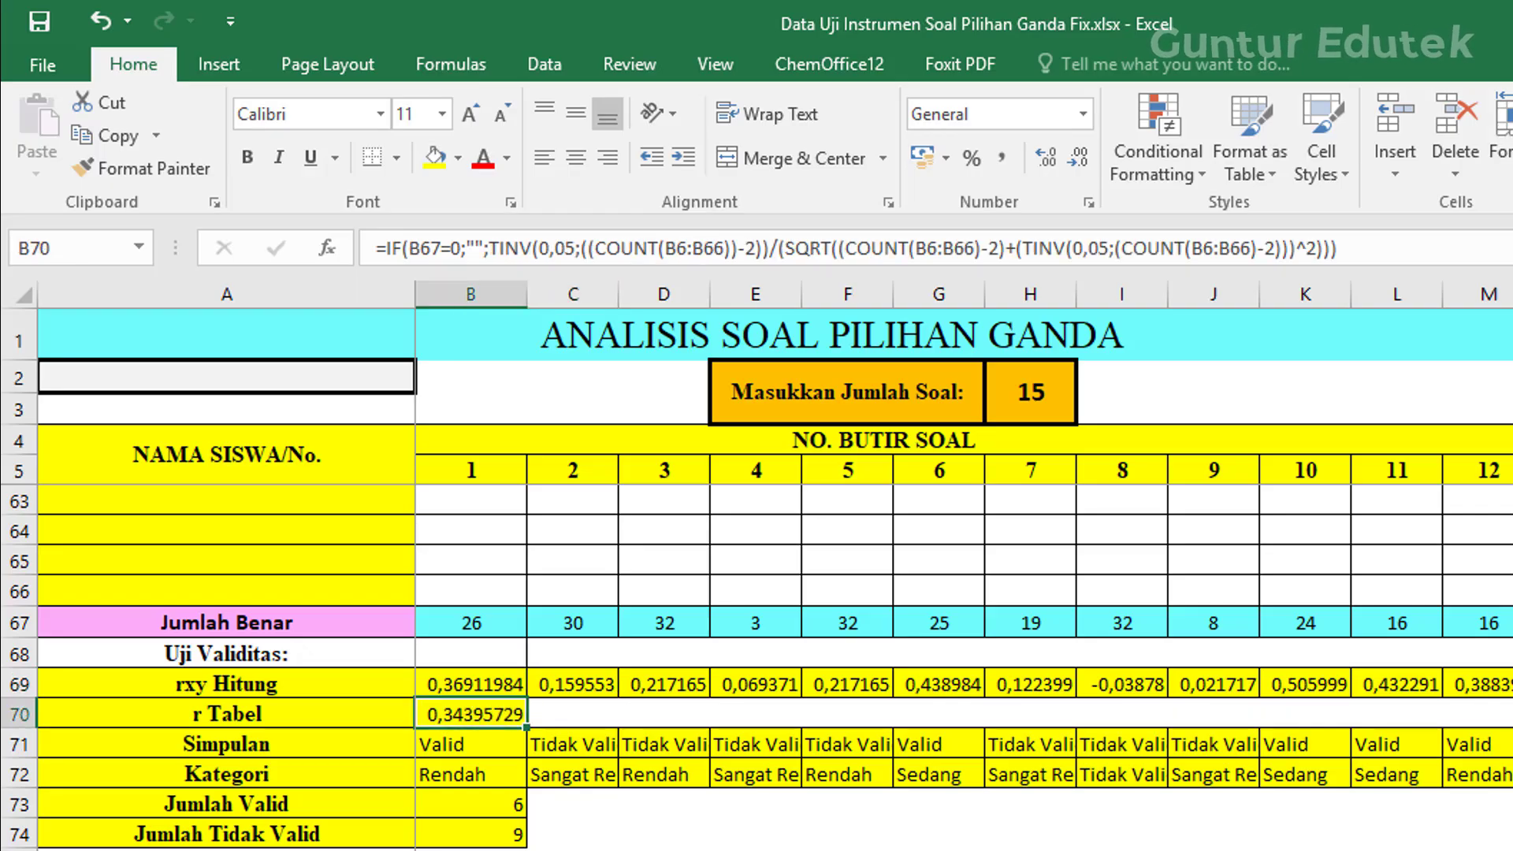
left_click(563, 745)
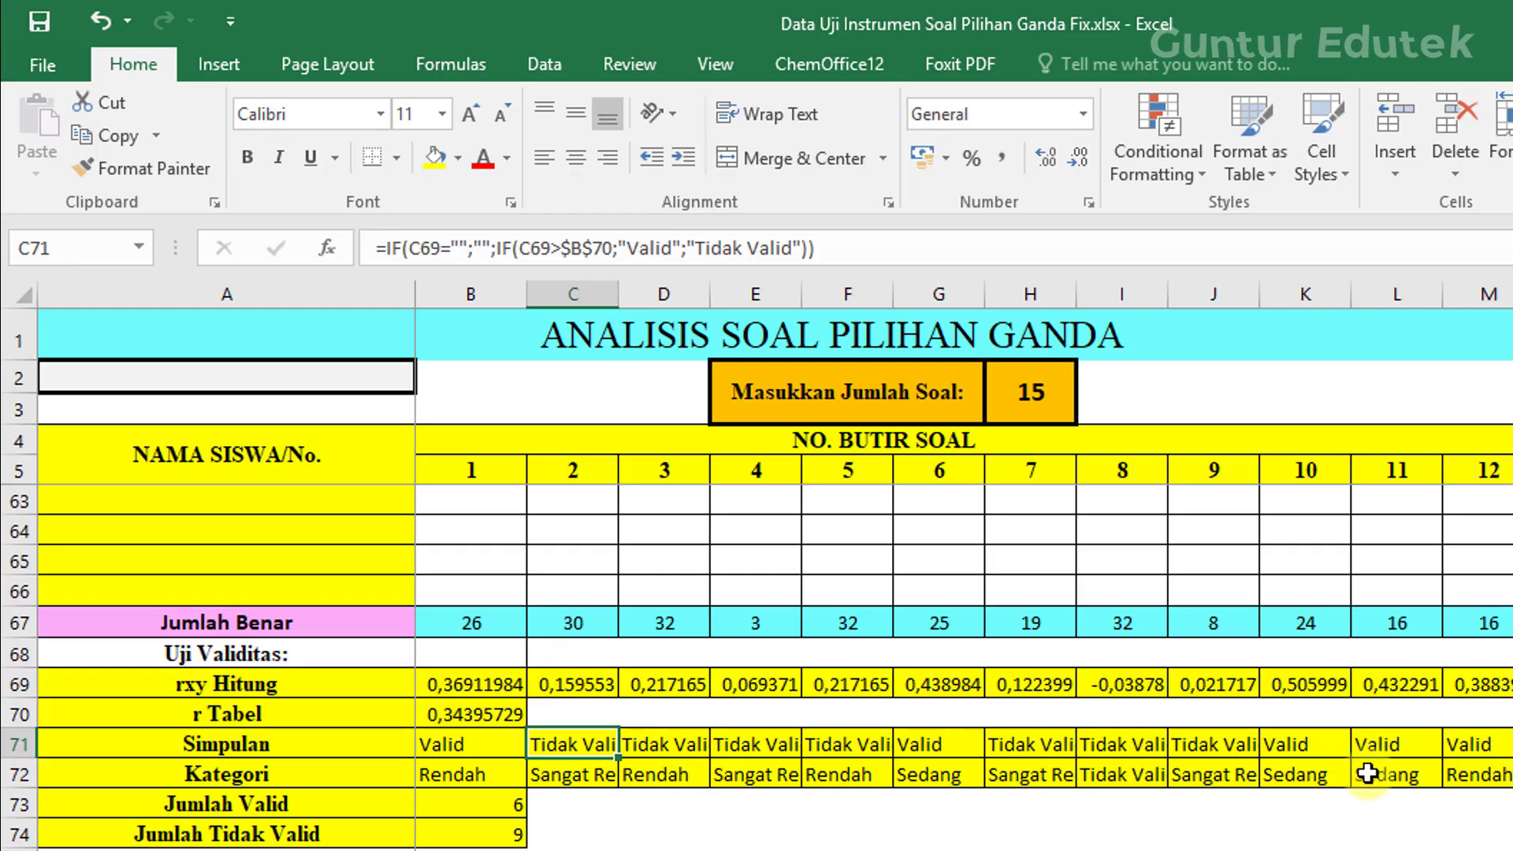
Select item 1's Kategori cell B72 and consult Guilford's validity classification in the Pengantar Uji Instrumen PDF in Foxit PhantomPDF.
left_click(437, 772)
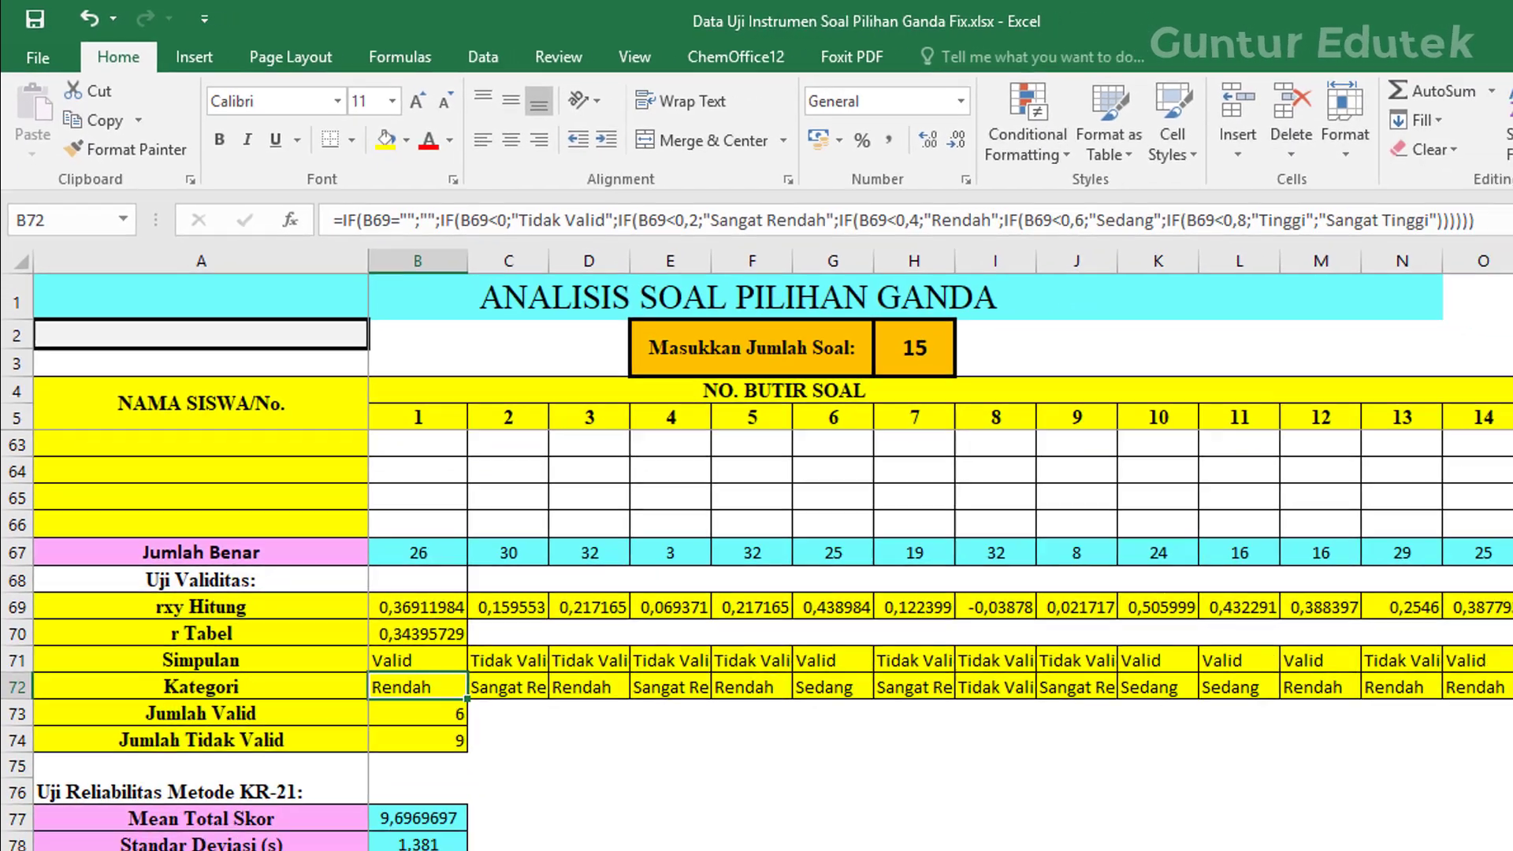
left_click(407, 827)
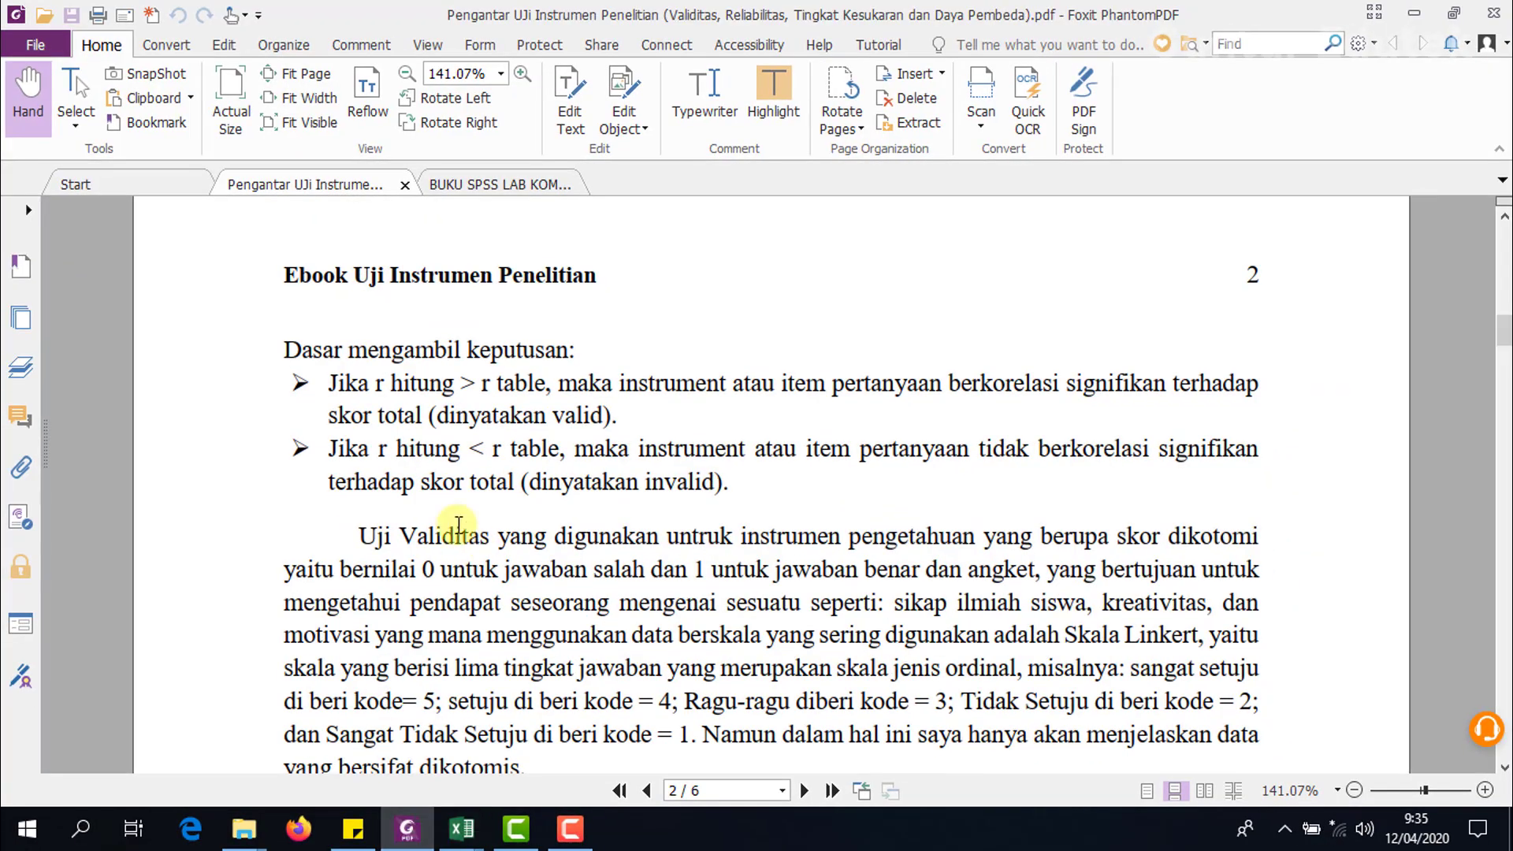
scroll(617, 556, "down", 5)
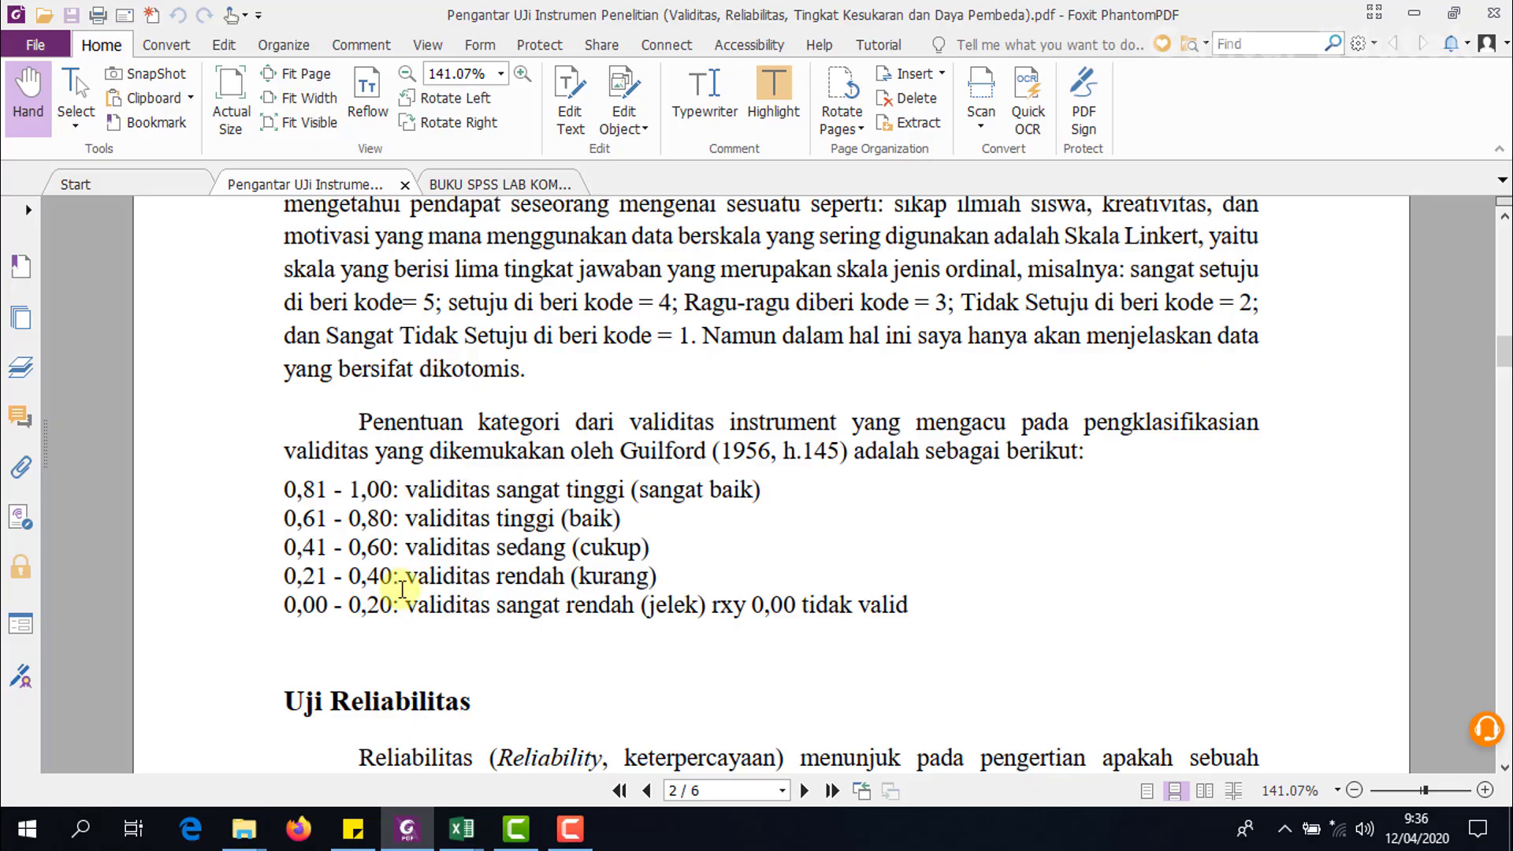
Return to Excel's Data Uji Instrumen workbook and compare rxy Hitung with Kategori for items 1 and 2.
mouse_move(461, 827)
left_click(559, 720)
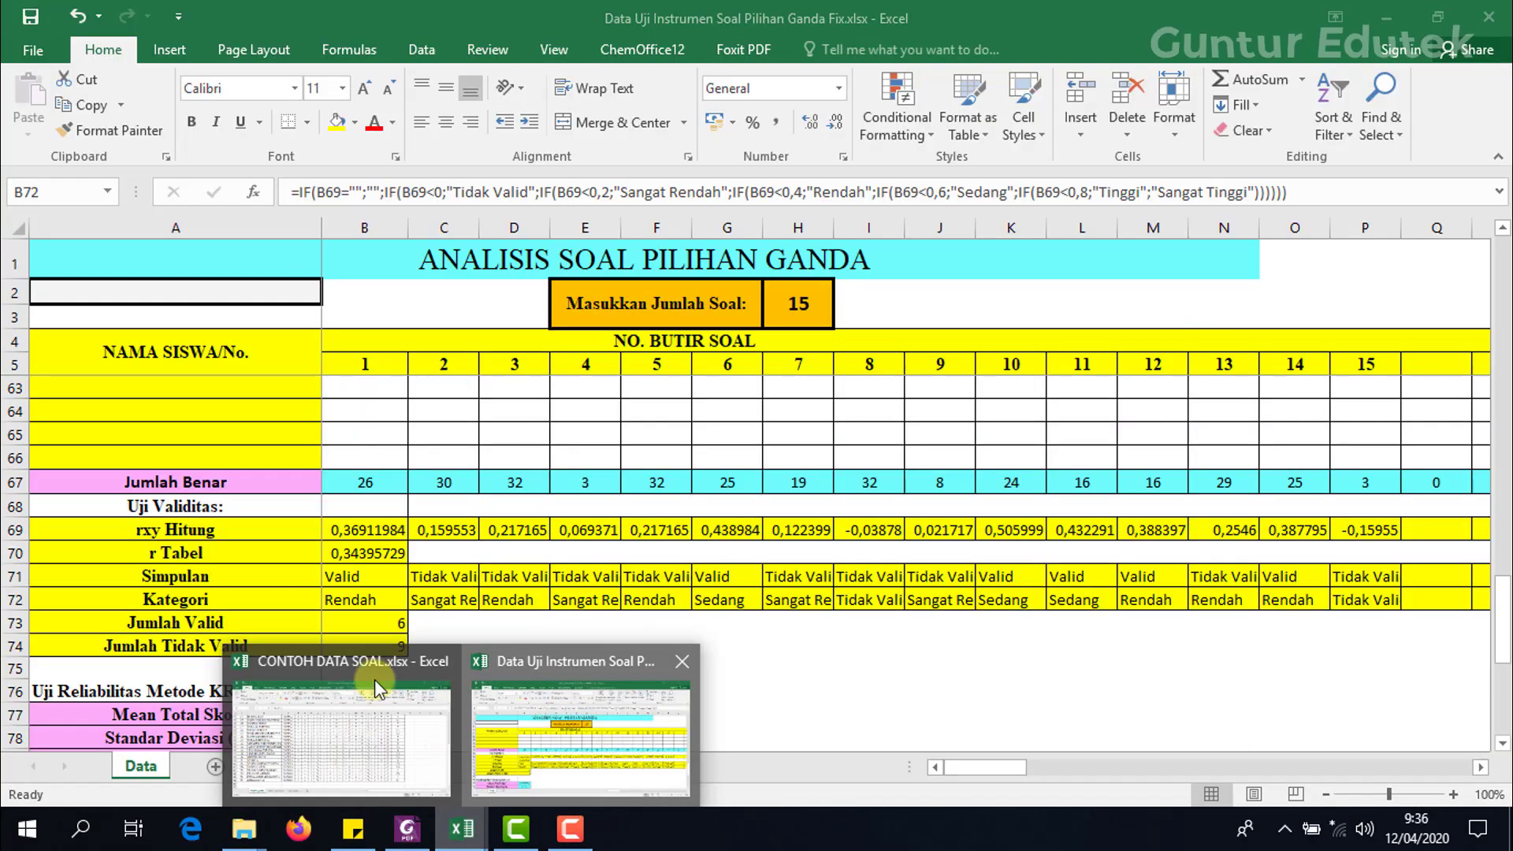
left_click(371, 598)
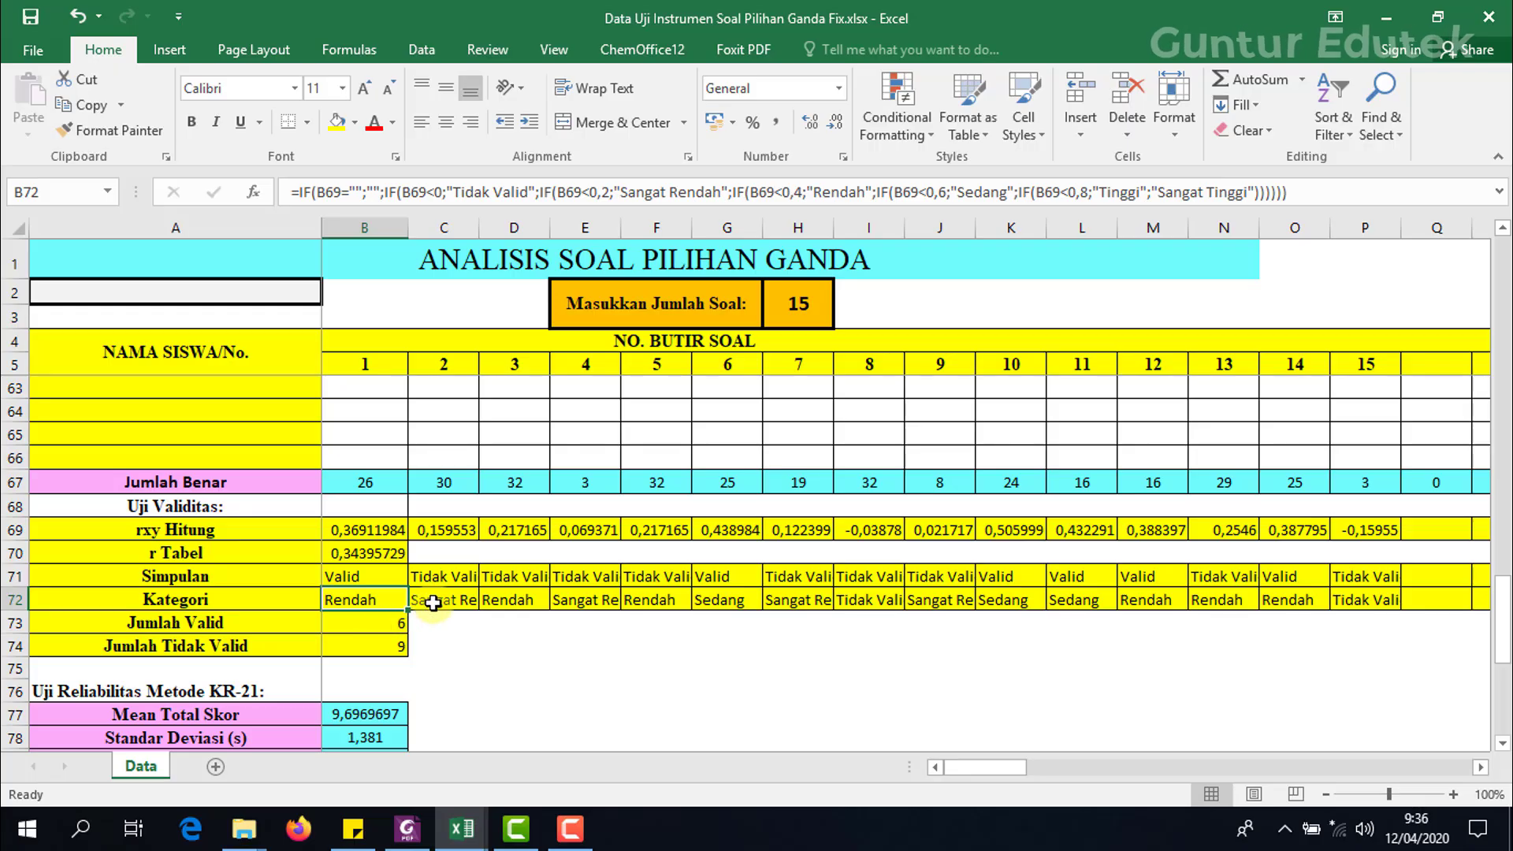
left_click(360, 529)
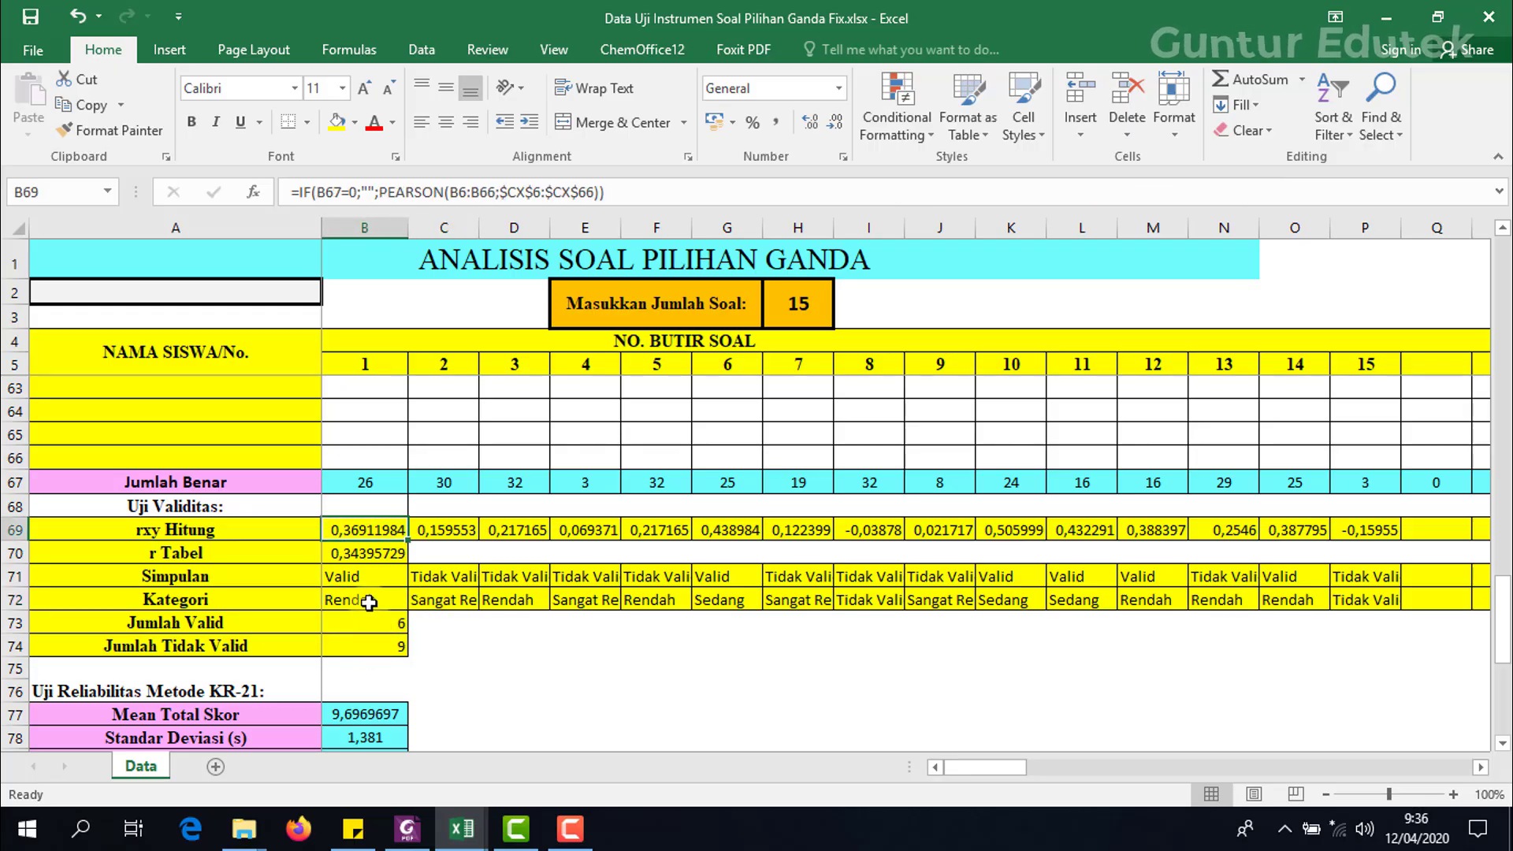
left_click(369, 602)
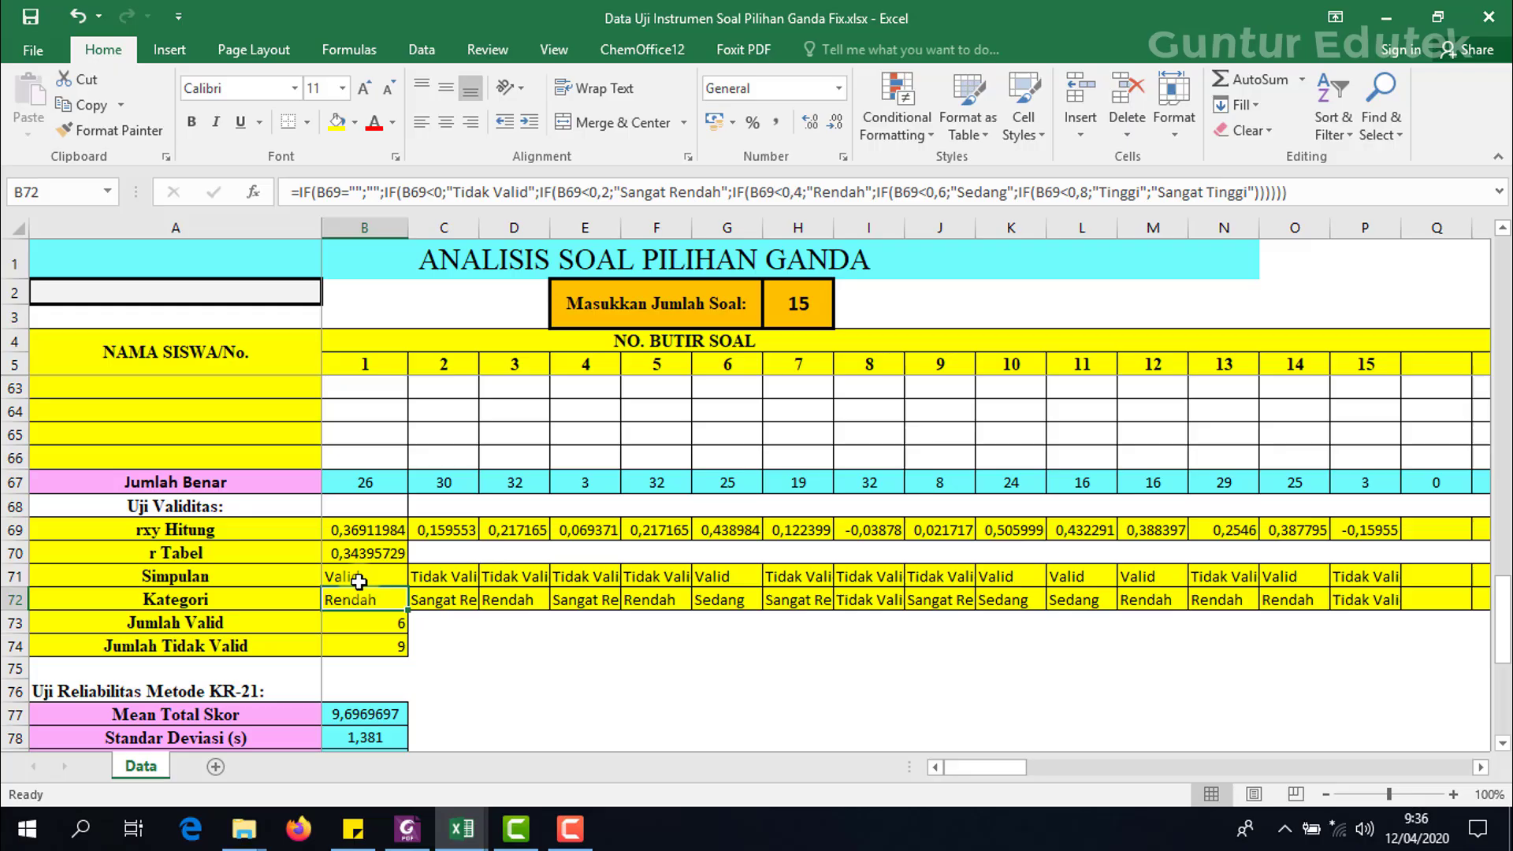
left_click(437, 529)
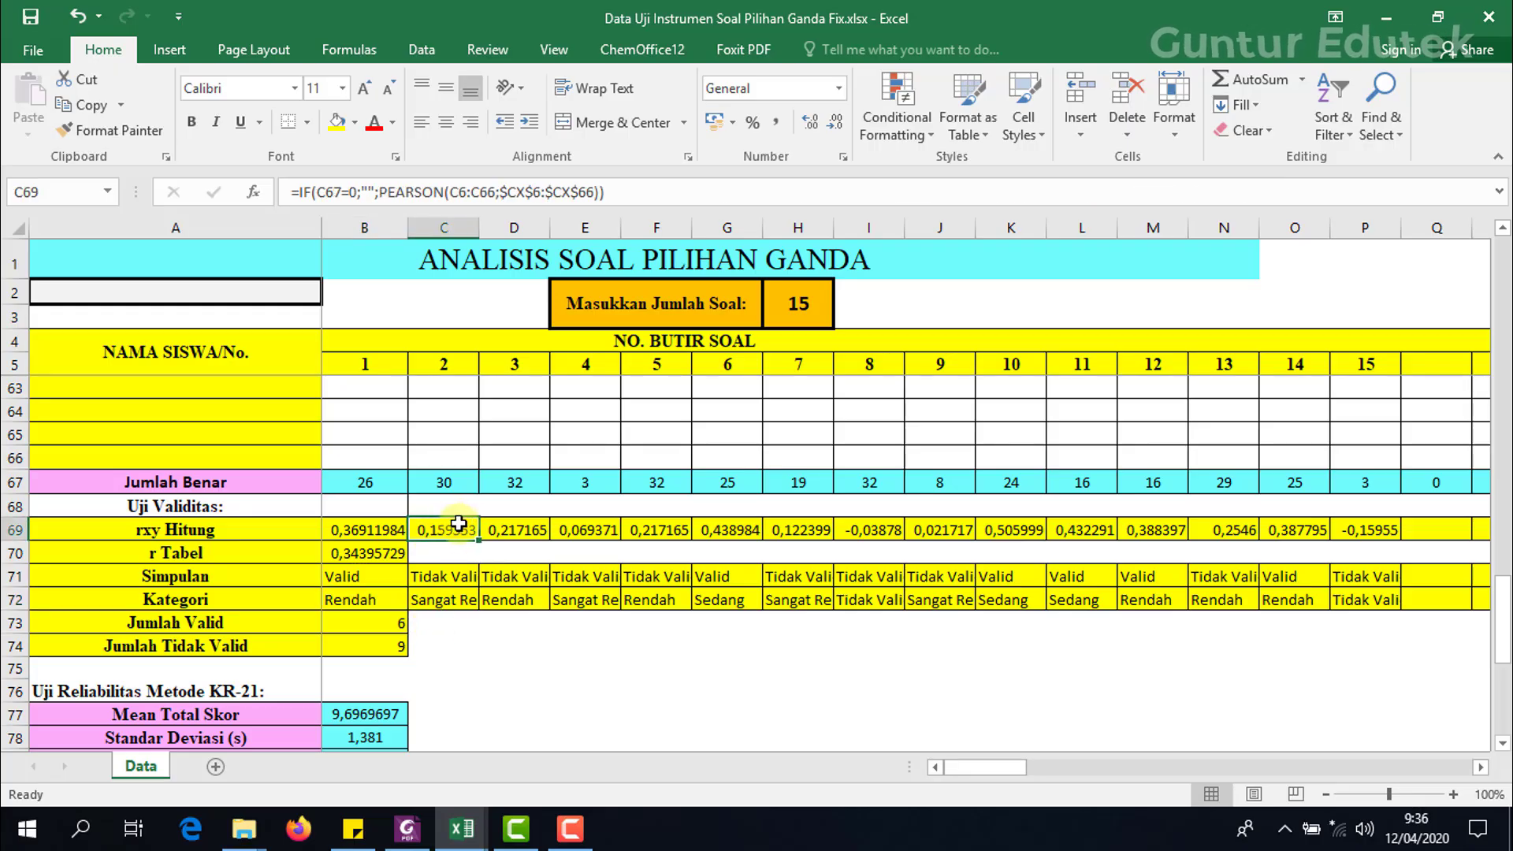
left_click(441, 598)
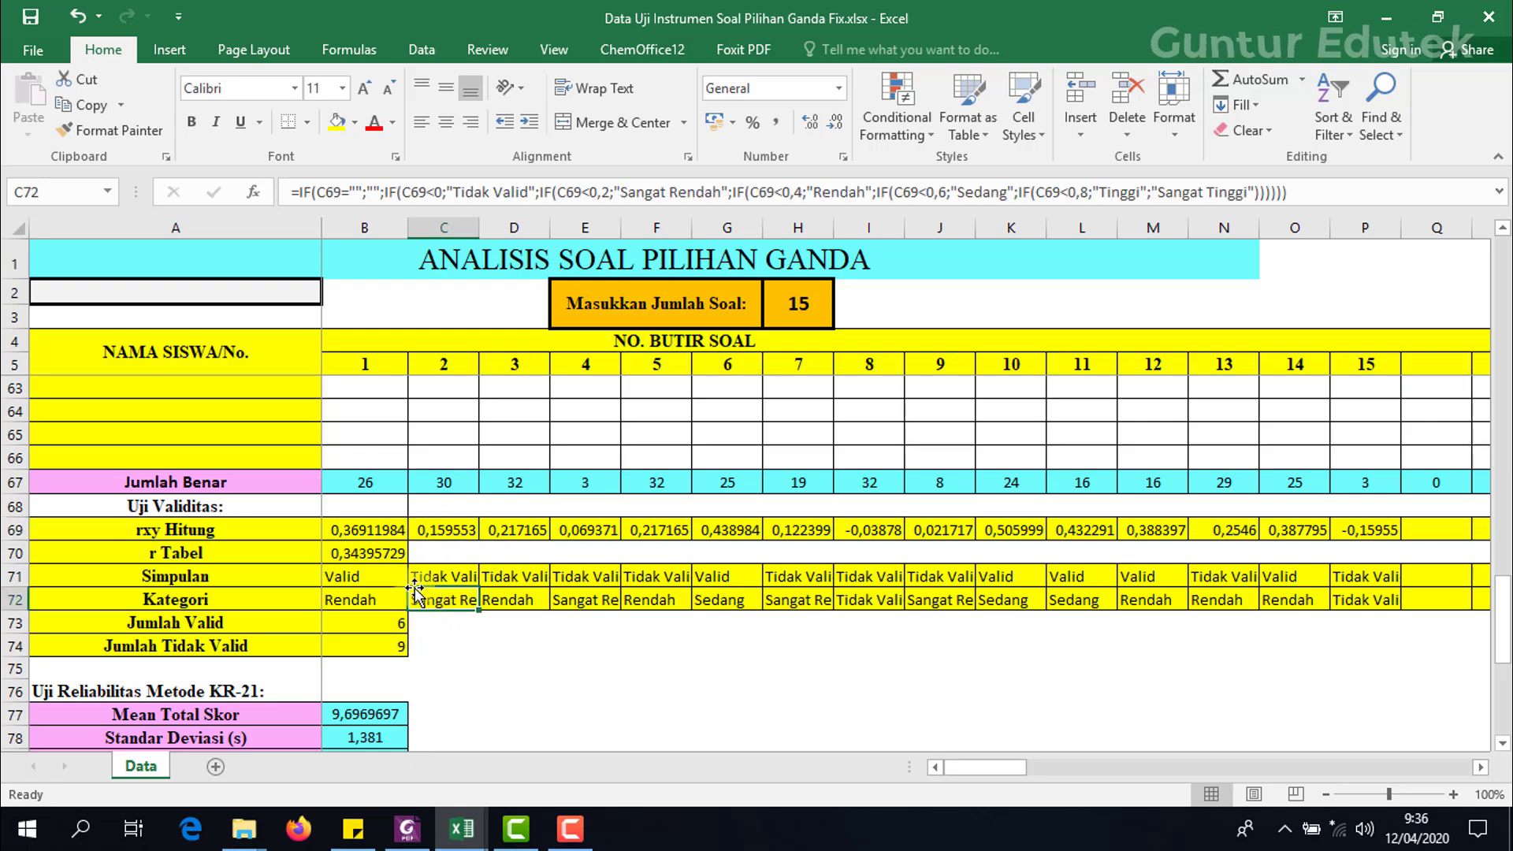
Review the Kategori formulas of items 3 to 6 across cells D72 to G72.
left_click(512, 605)
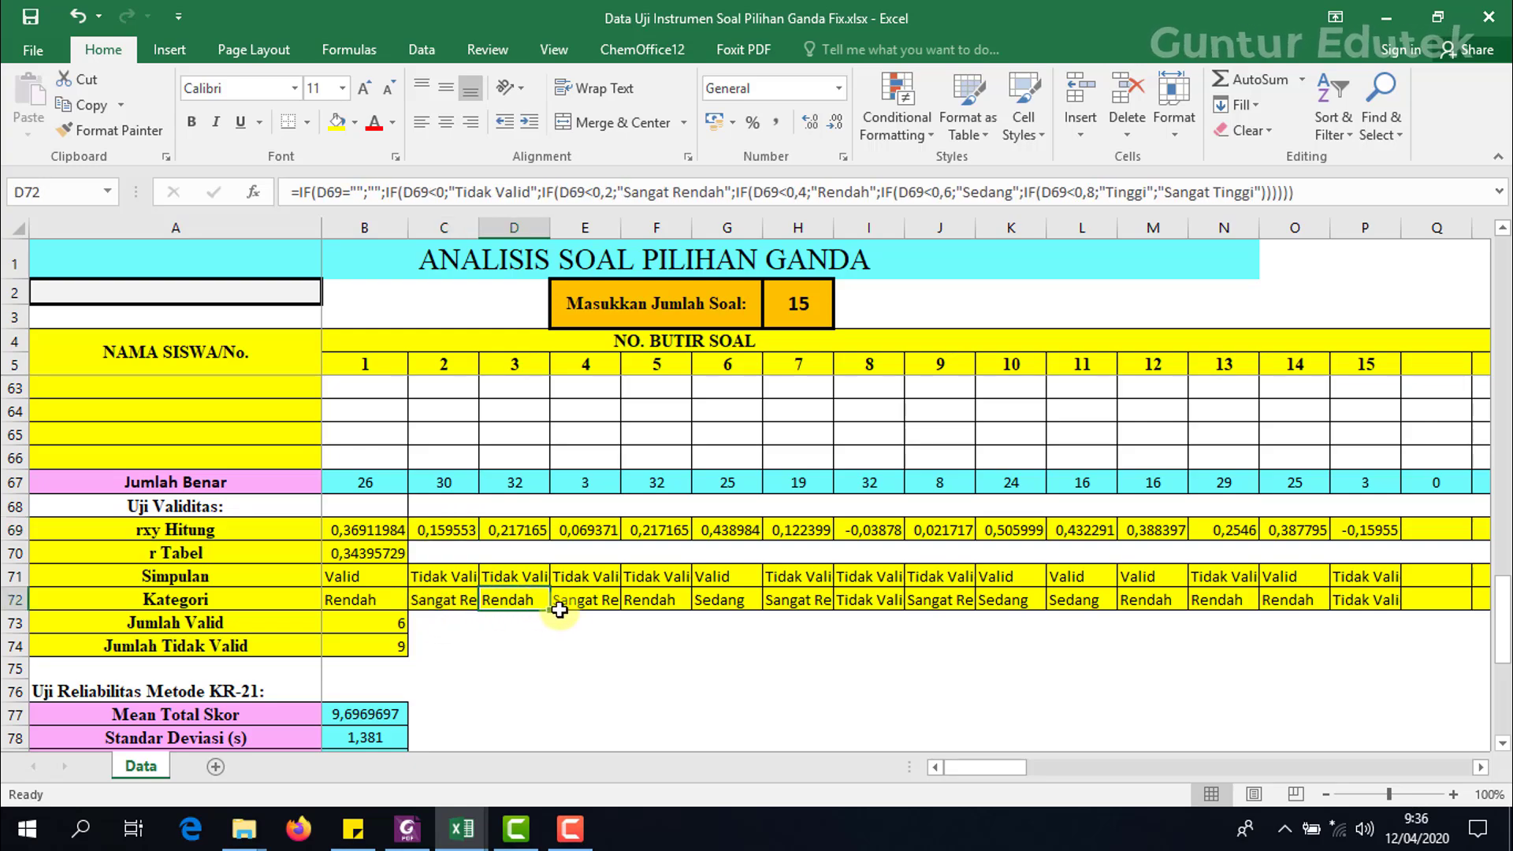
left_click(584, 607)
left_click(656, 607)
left_click(721, 608)
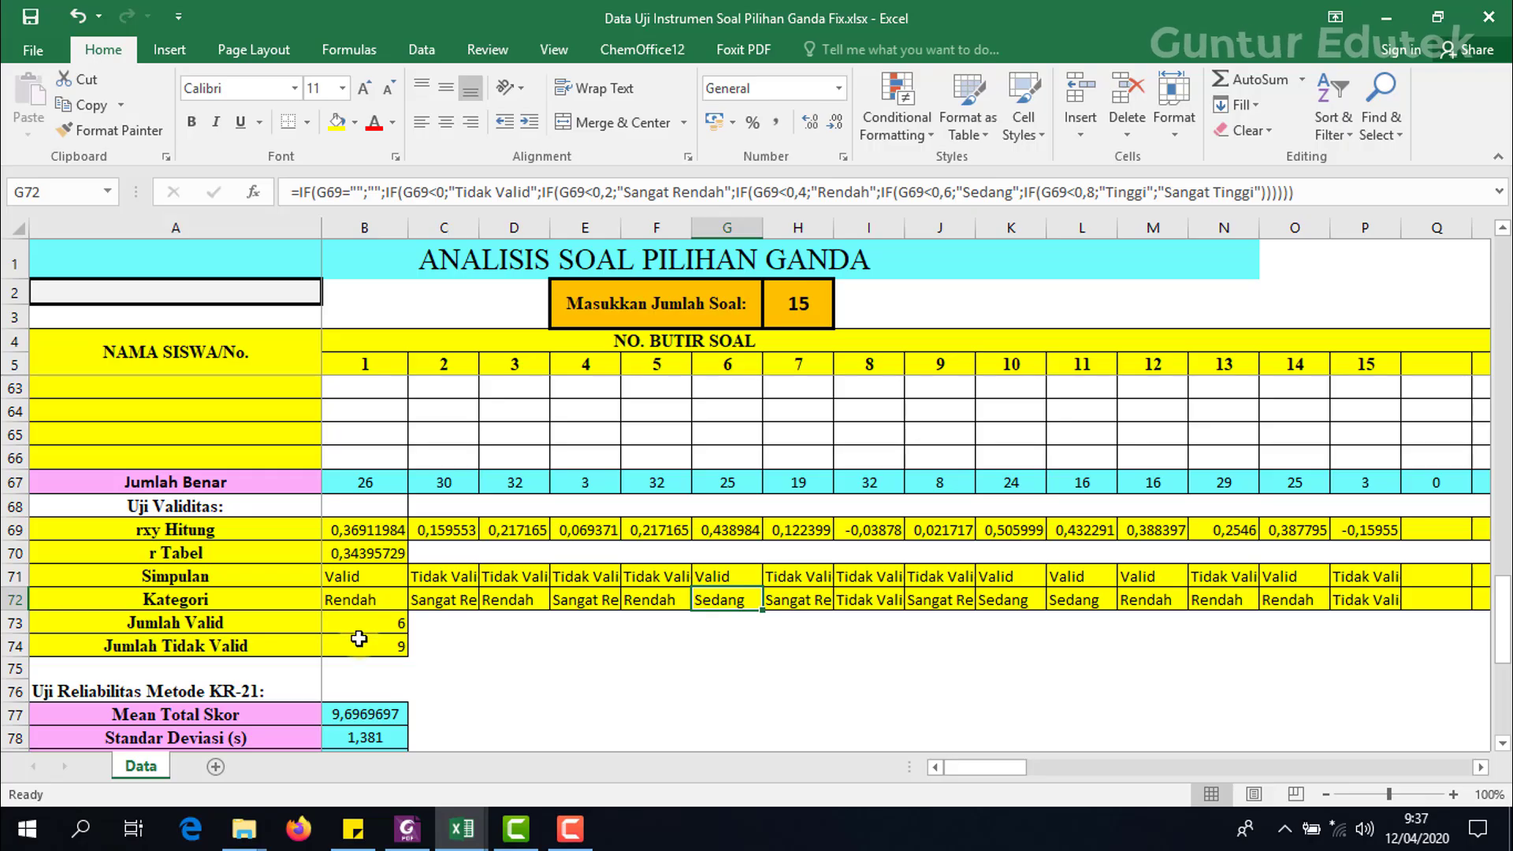
Examine the COUNTIF formulas for Jumlah Valid in B73 and Jumlah Tidak Valid in B74 against the Simpulan row.
left_click(355, 628)
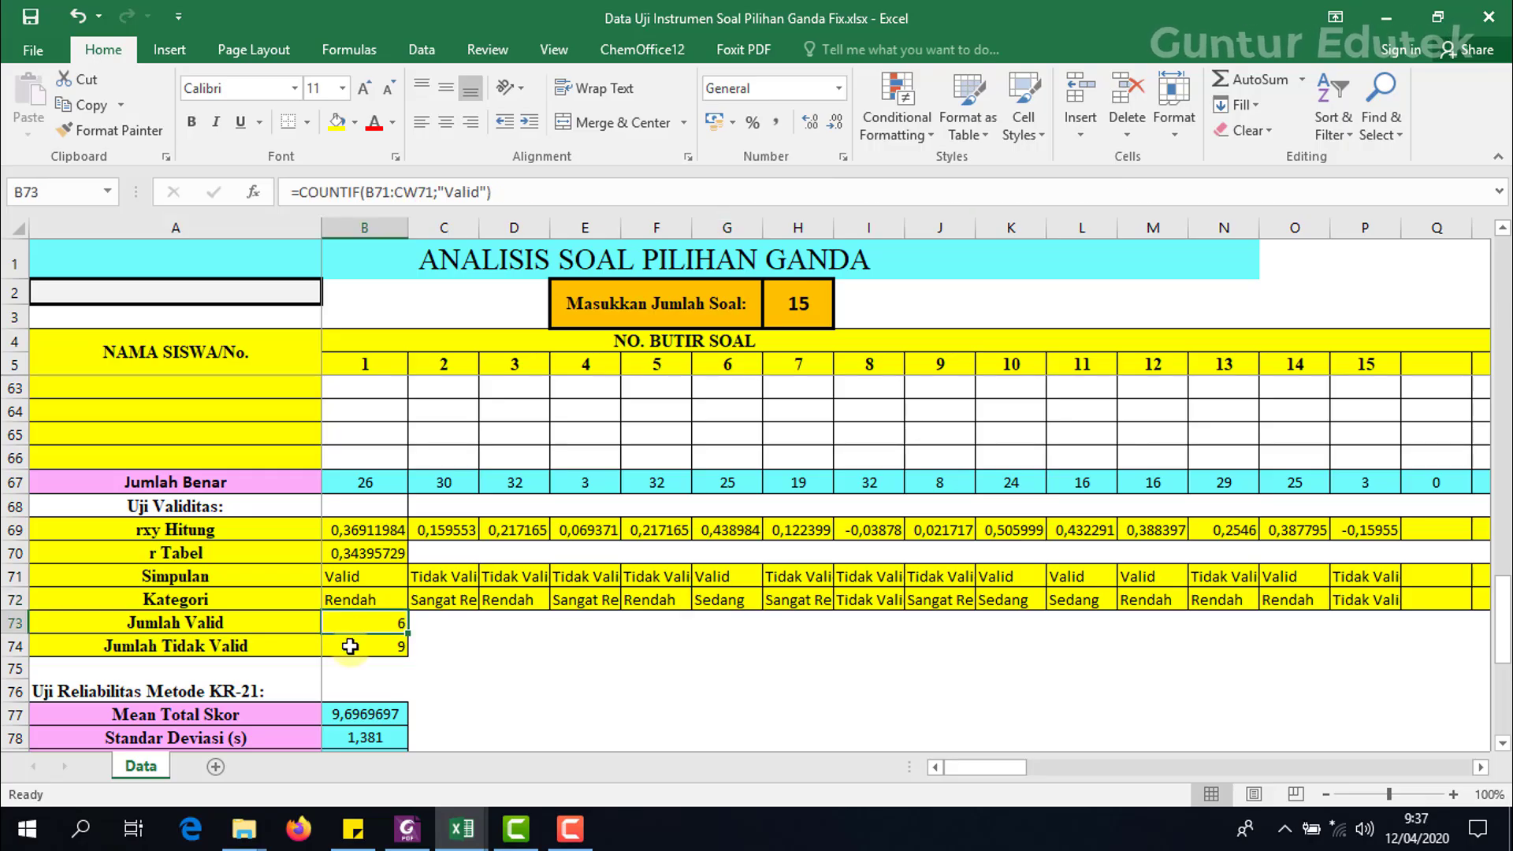
left_click(350, 646)
left_click(347, 628)
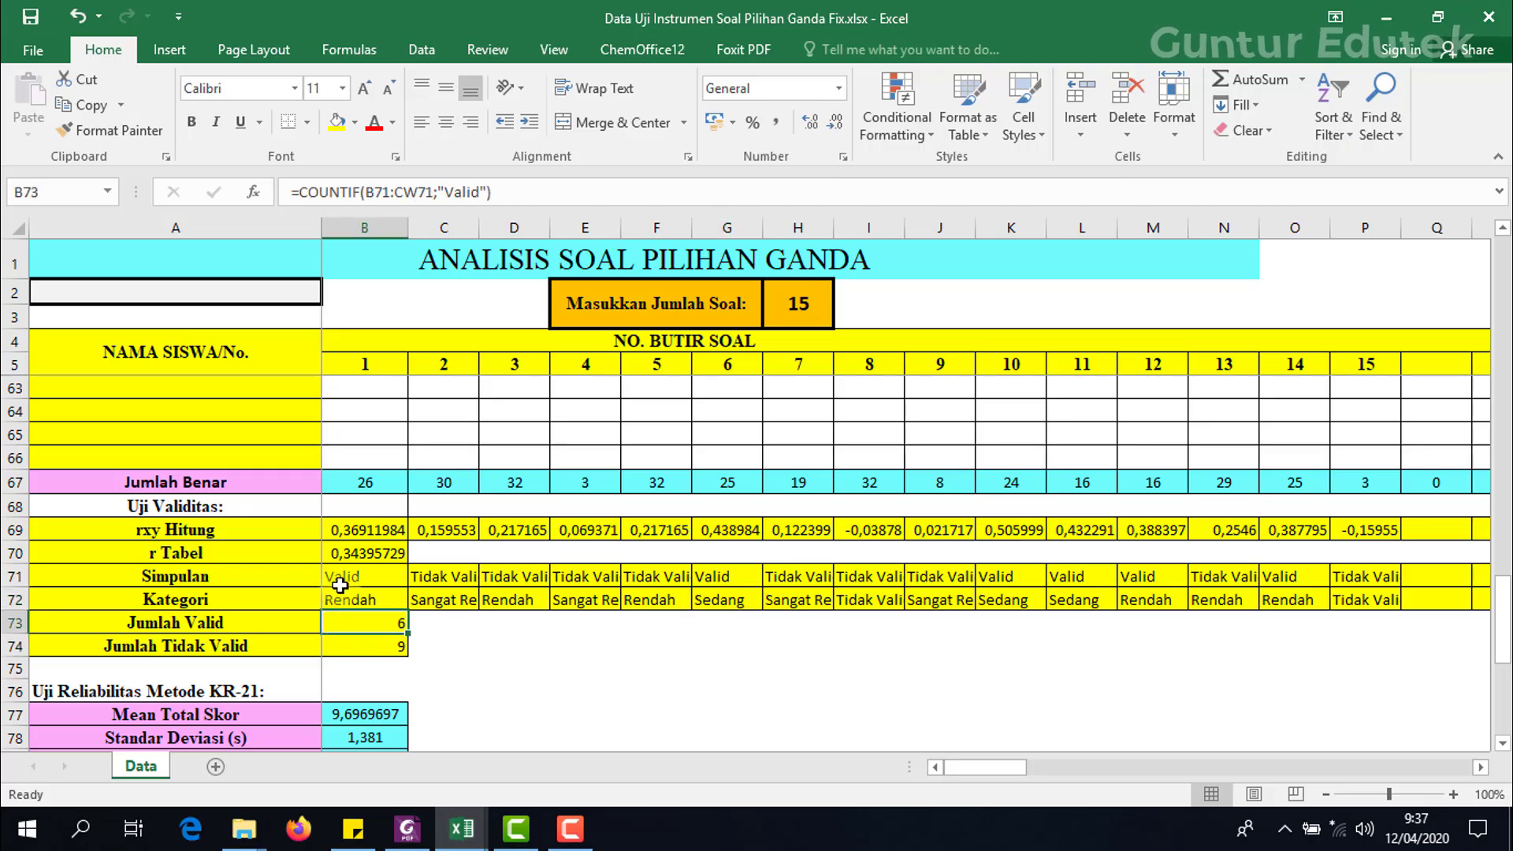
left_click(338, 571)
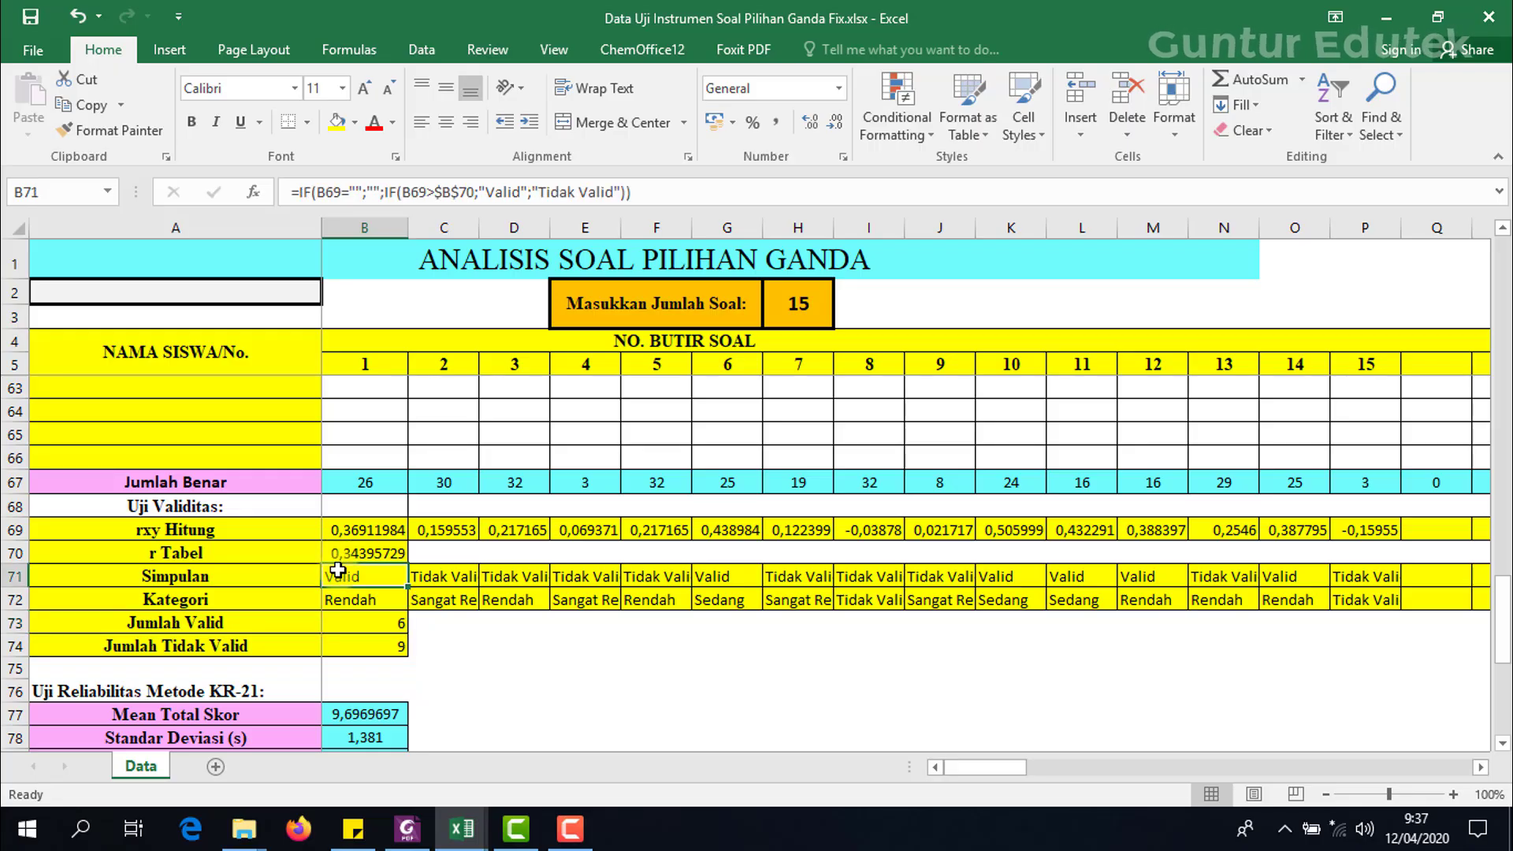
left_click(361, 621)
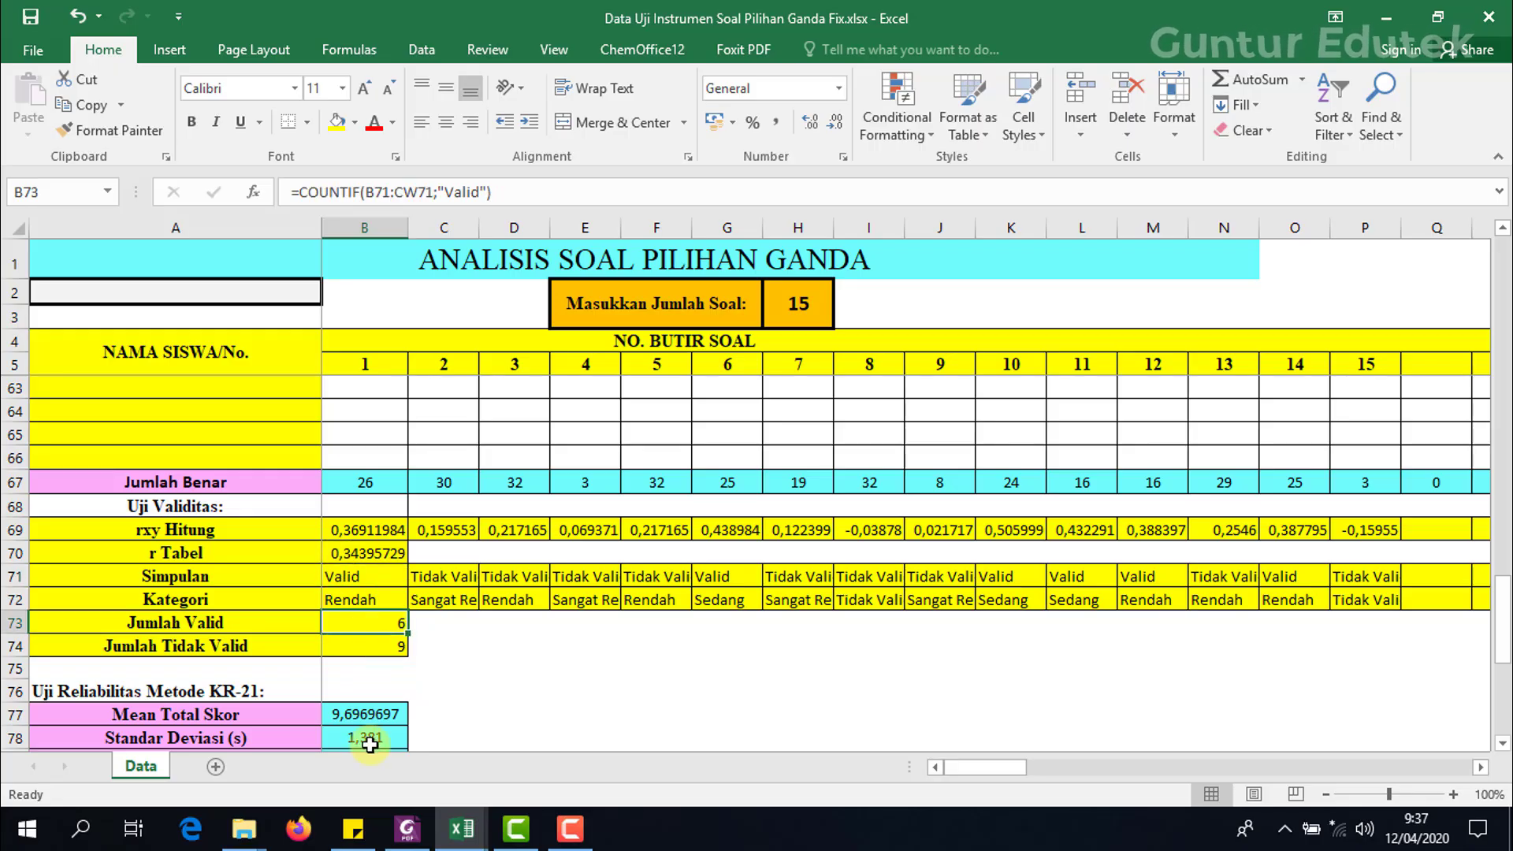
left_click(367, 647)
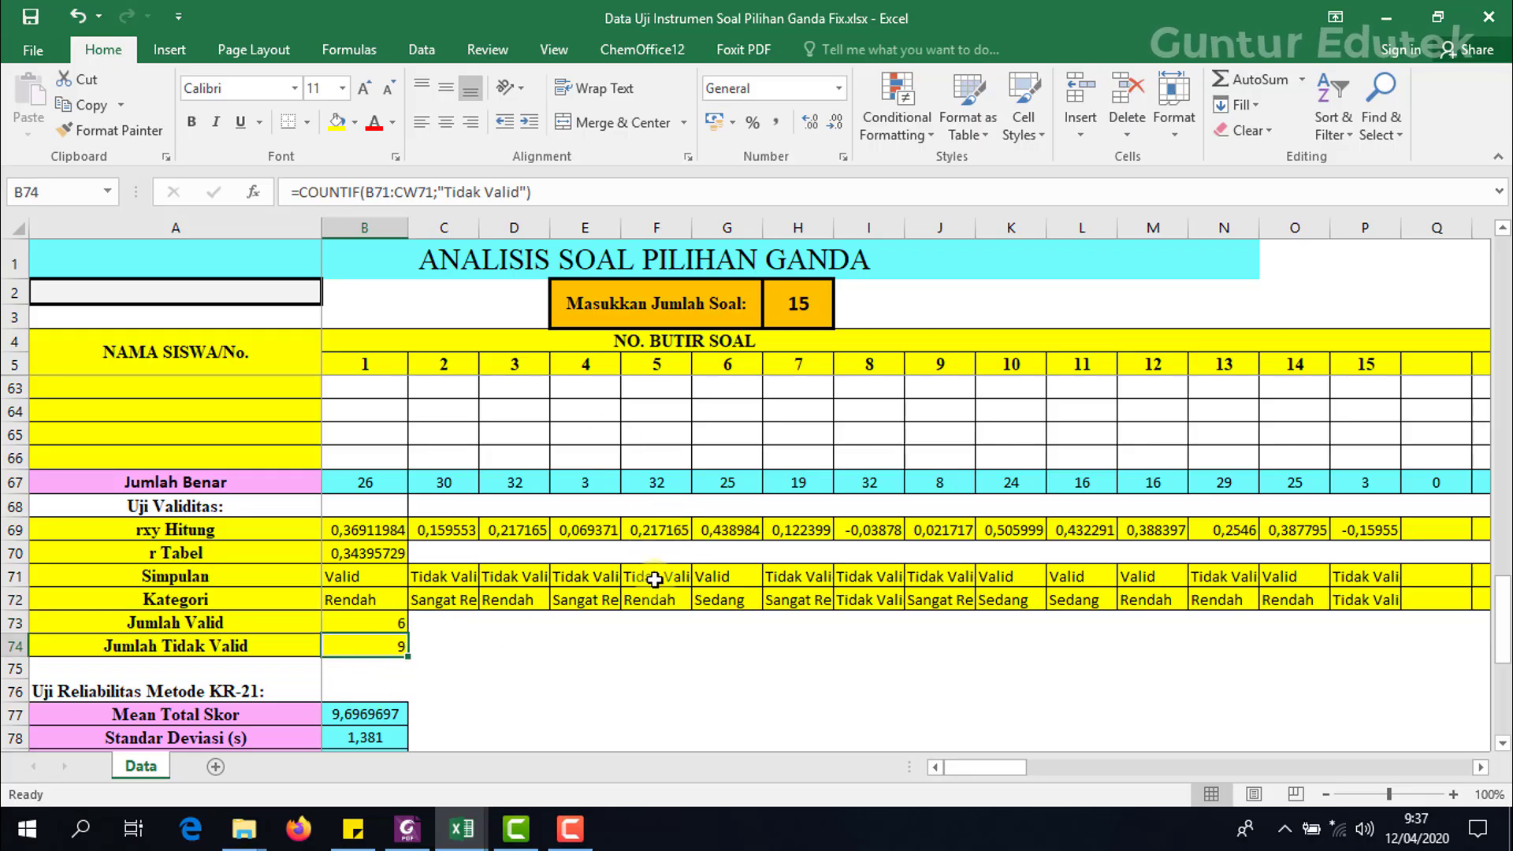
Consult the Kuder-Richardson 21 section and its r11 formula in the Pengantar Uji Instrumen PDF in Foxit PhantomPDF.
scroll(654, 587, "down", 2)
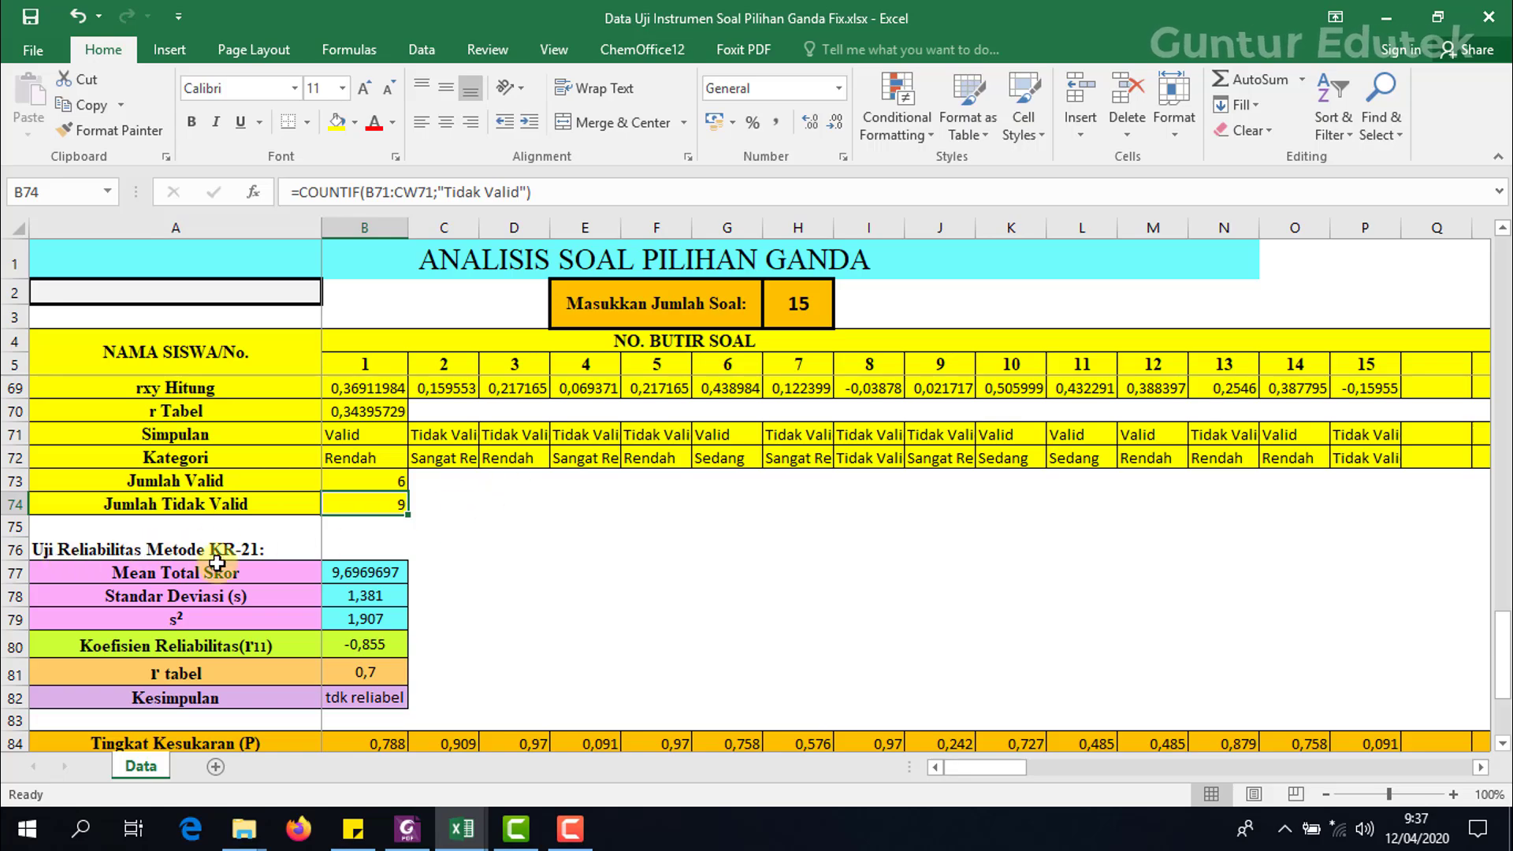
left_click(406, 827)
scroll(670, 589, "down", 5)
scroll(670, 589, "down", 10)
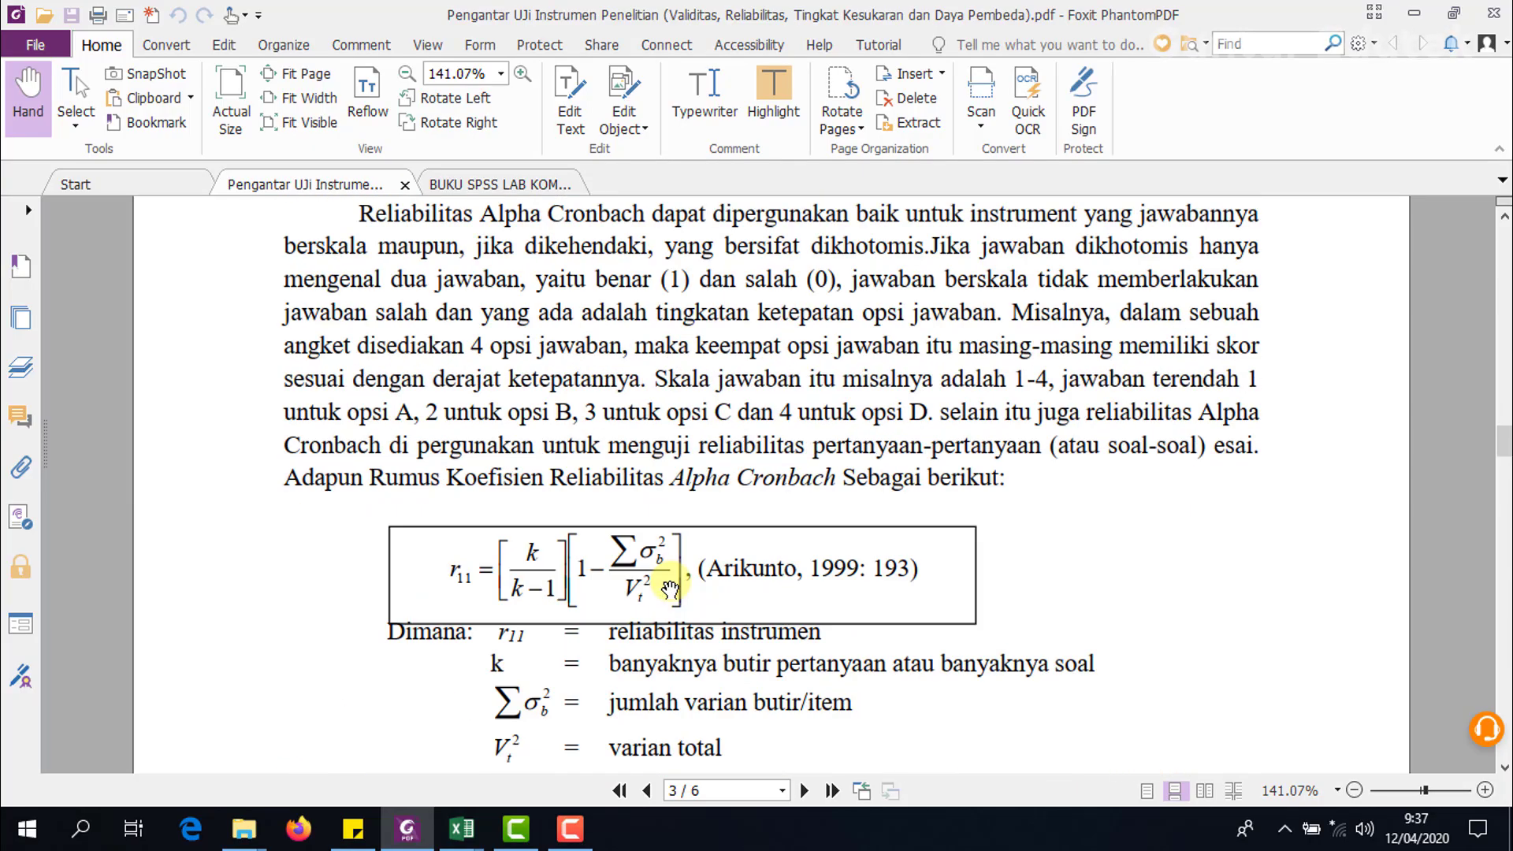
scroll(671, 589, "down", 3)
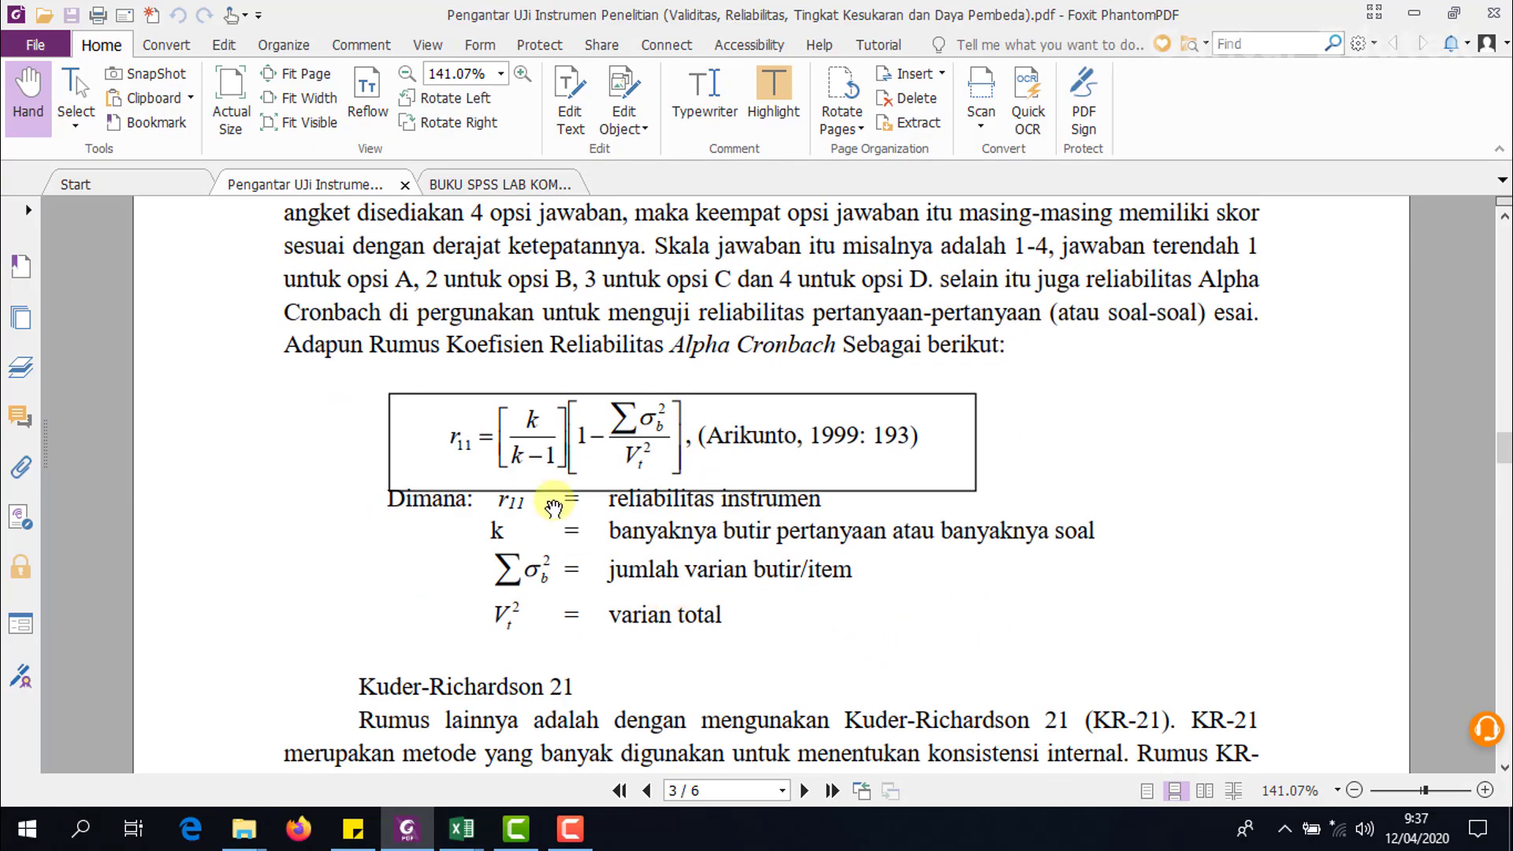
scroll(554, 504, "down", 12)
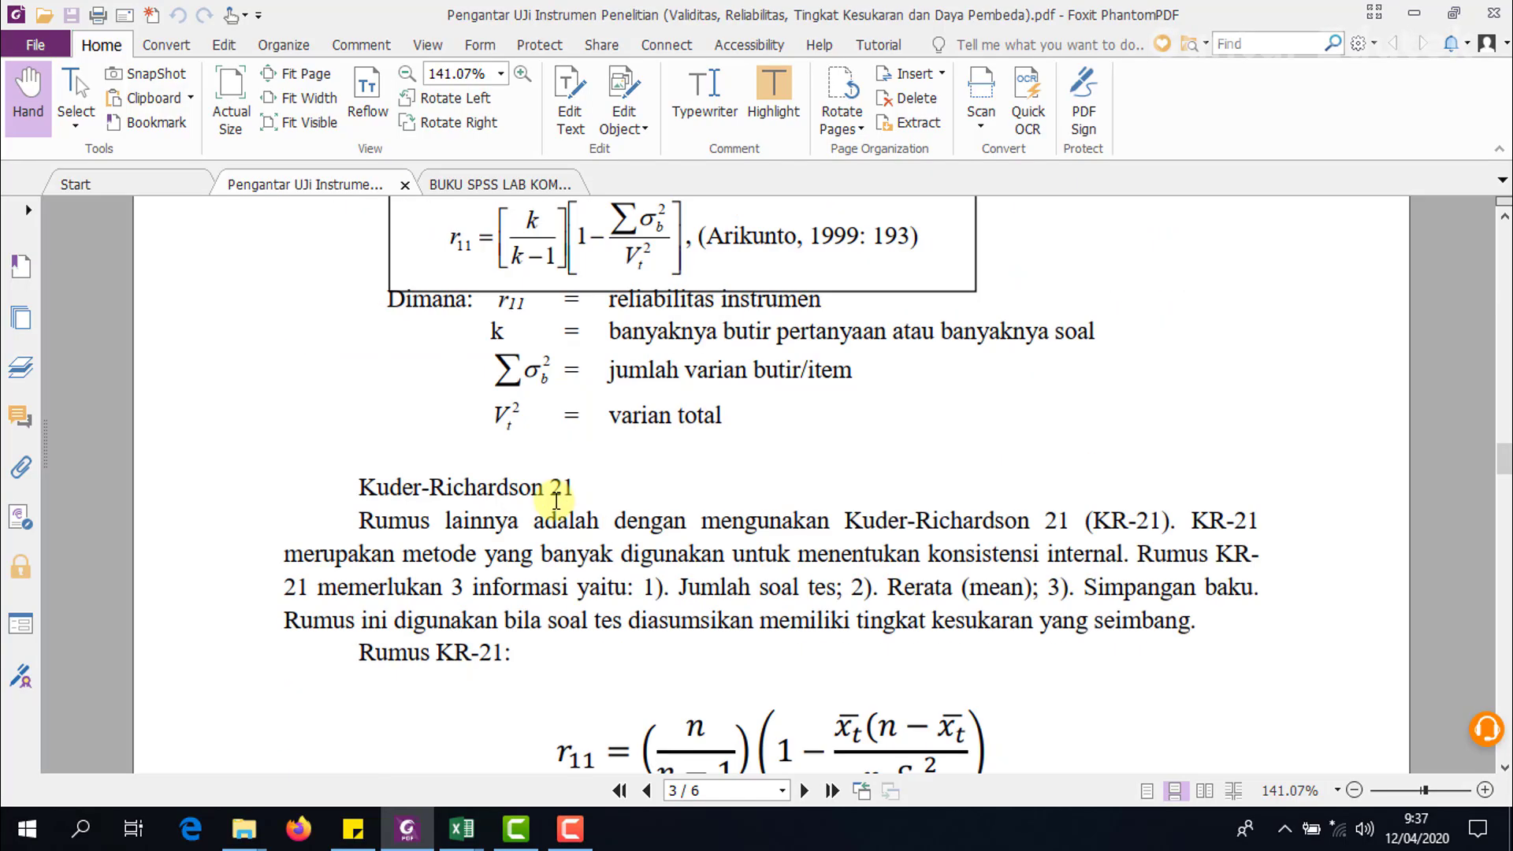
scroll(555, 501, "up", 5)
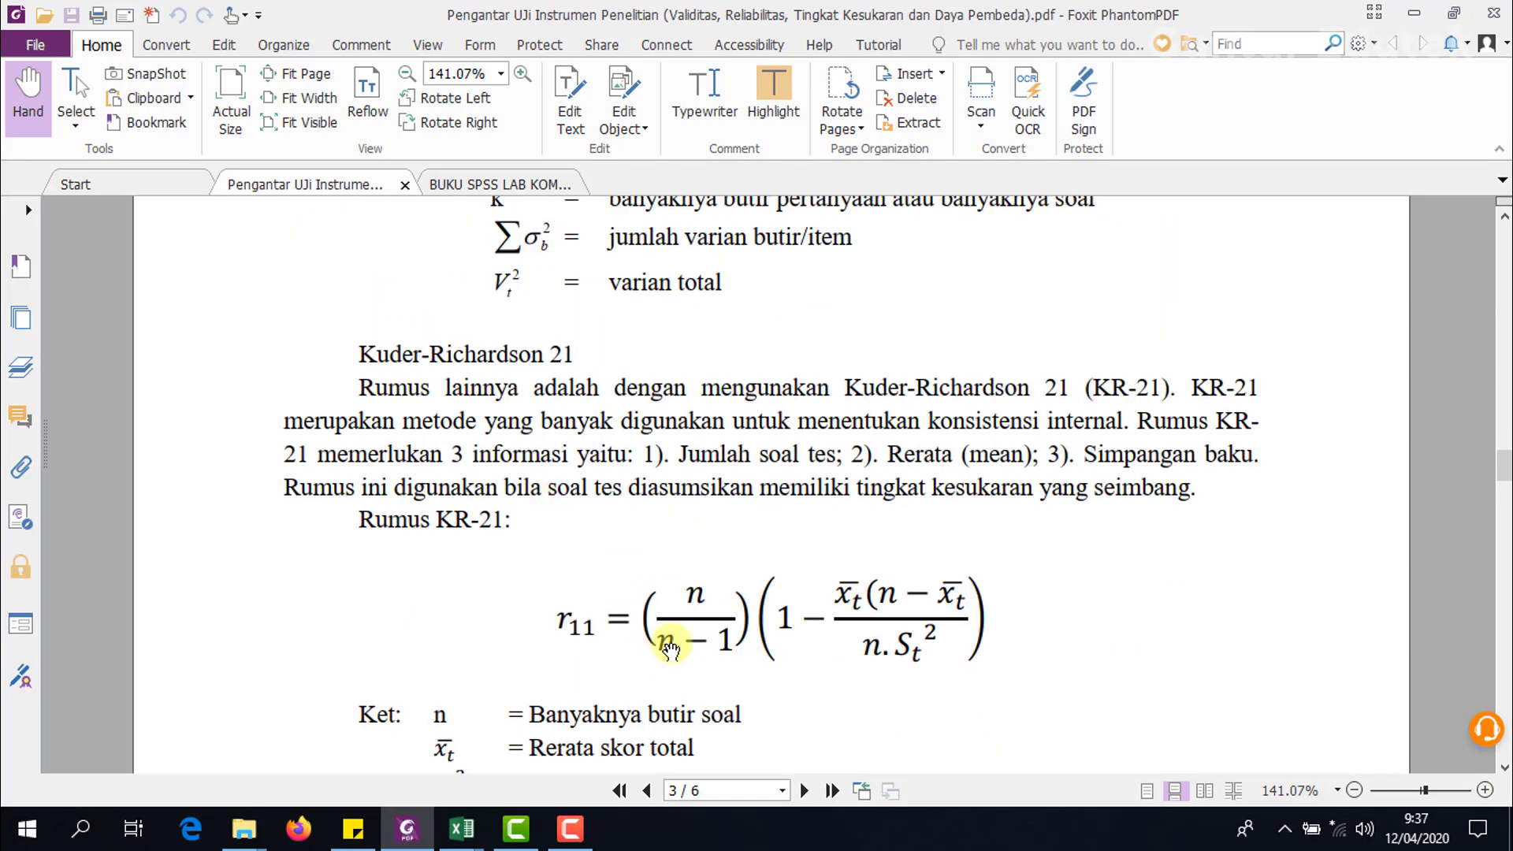
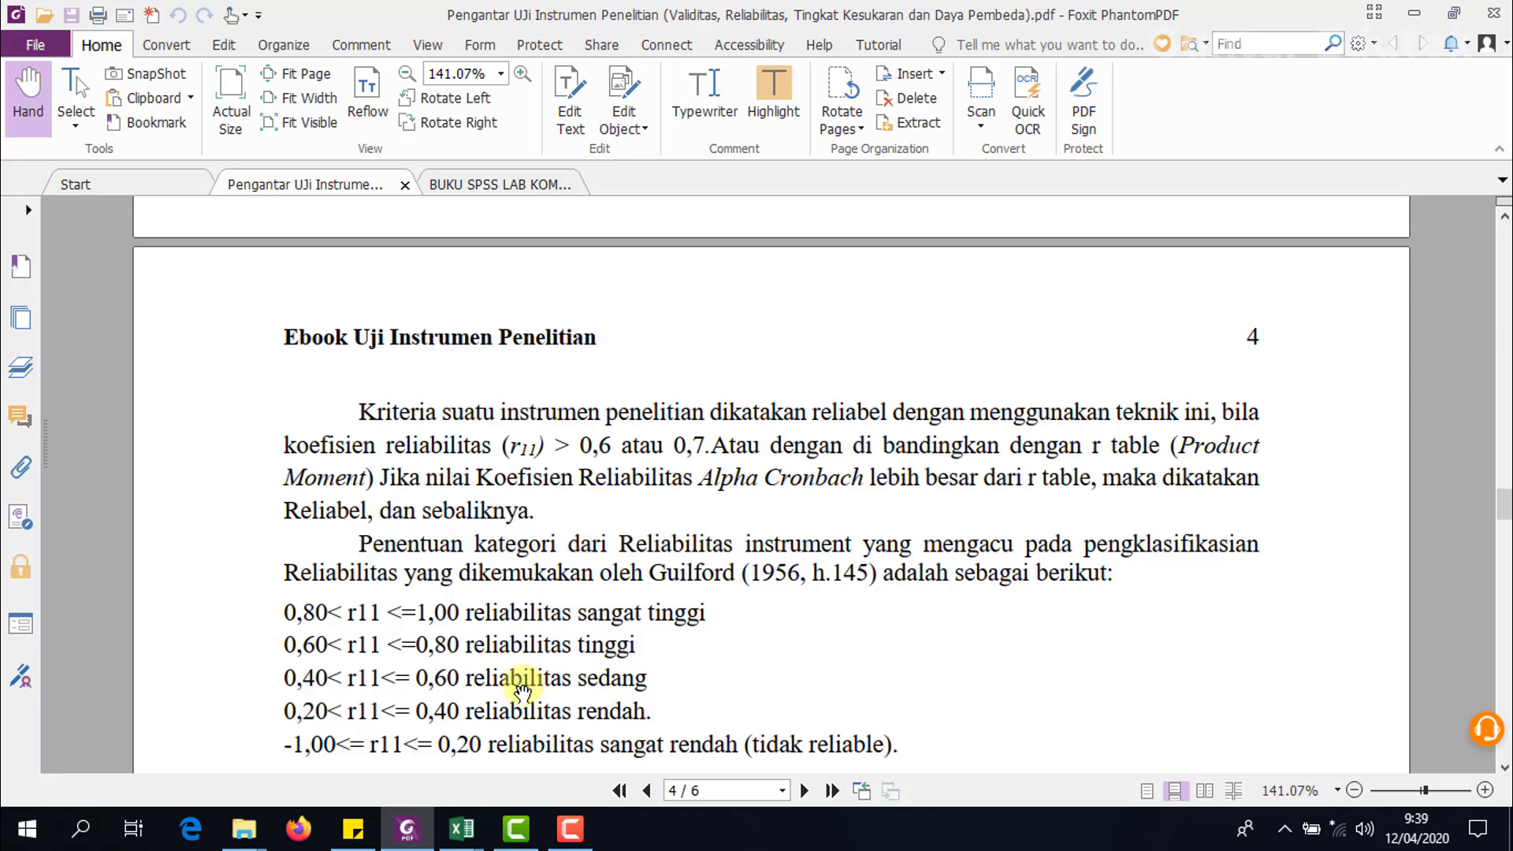
Return to Excel's Data Uji Instrumen workbook and compare the Kesimpulan formula in B82 with the r tabel cells B81 and B70.
mouse_move(465, 834)
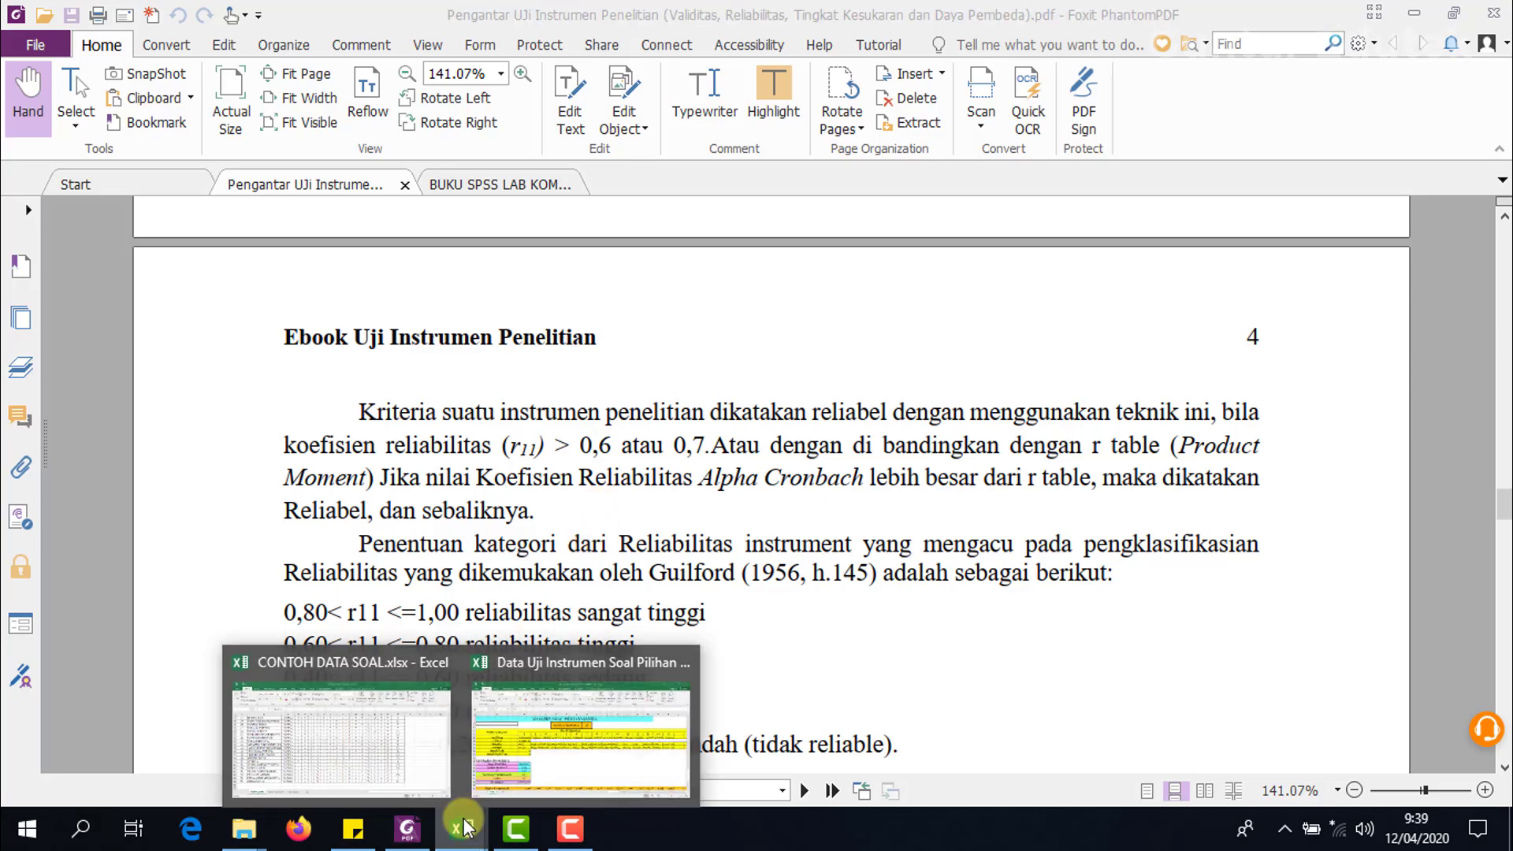
left_click(496, 743)
left_click(352, 704)
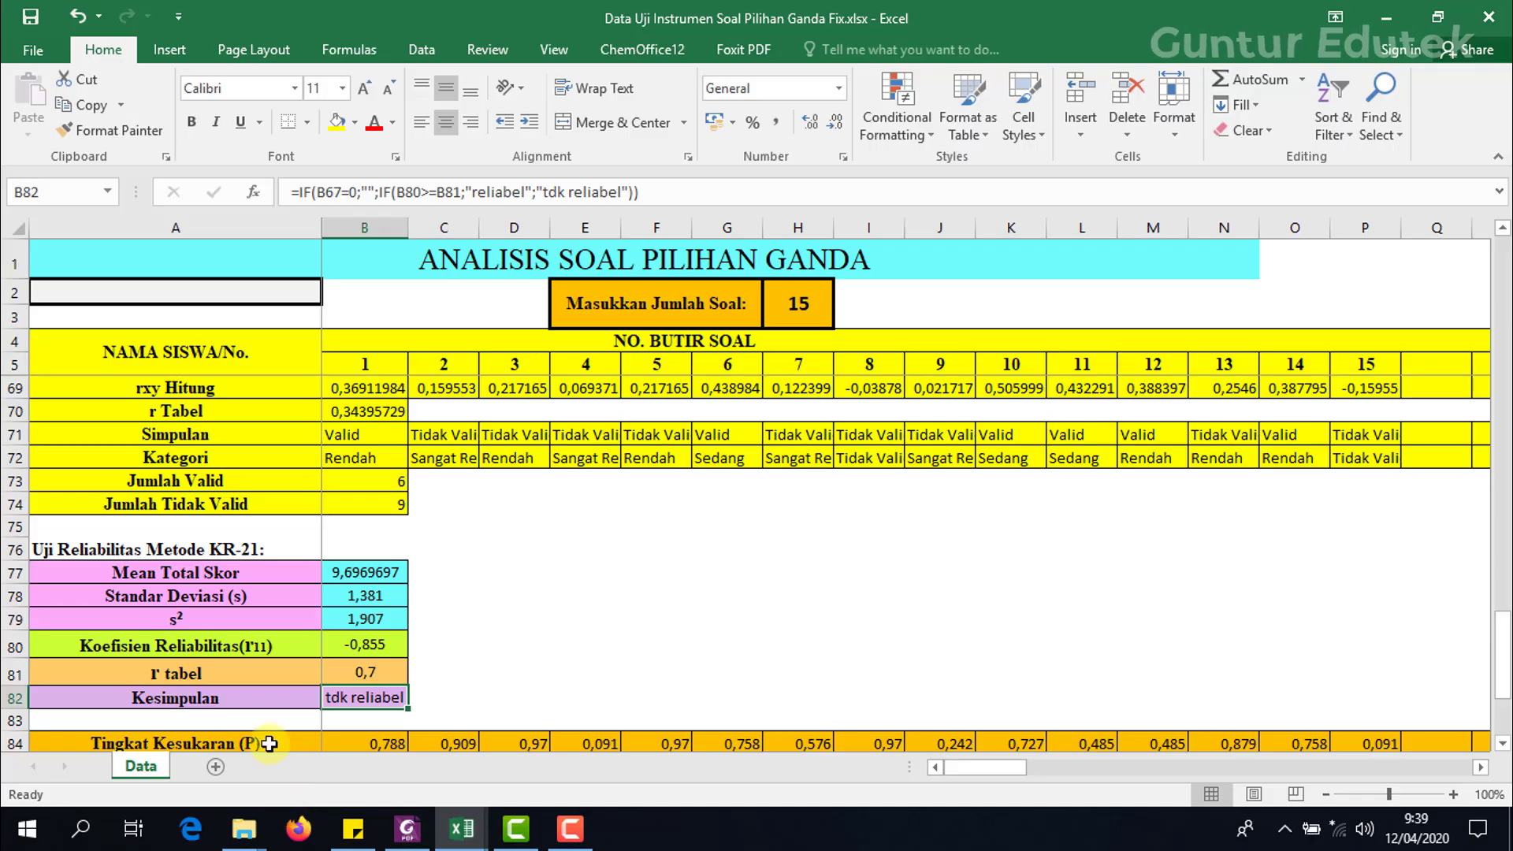
left_click(370, 674)
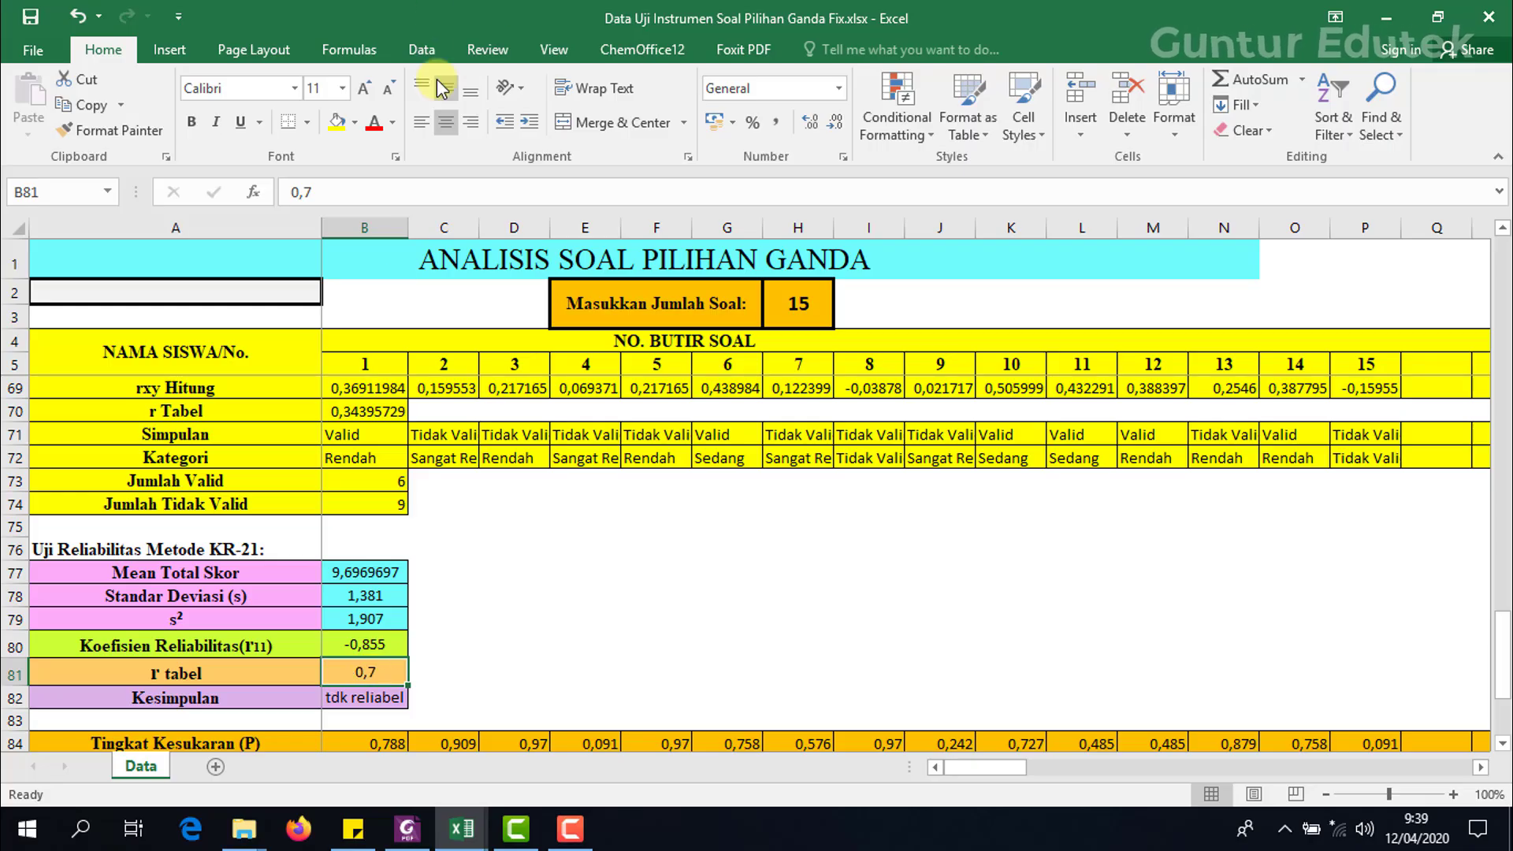
left_click(373, 415)
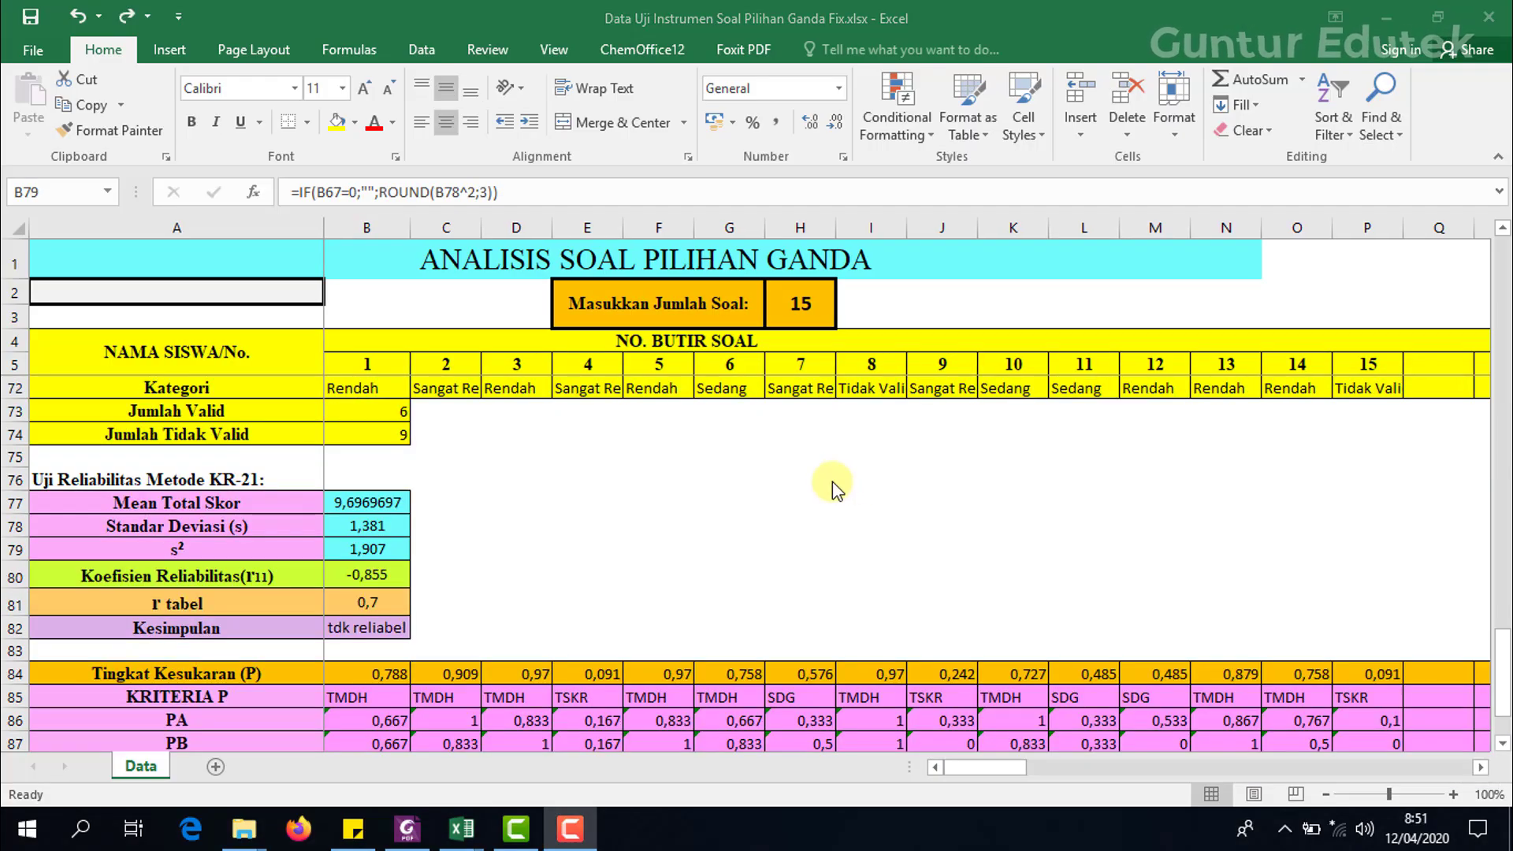
Select item 1's Tingkat Kesukaran cell B84 and consult the multiple-choice difficulty formula P = B/JS in the Foxit PhantomPDF document.
scroll(413, 495, "down", 1)
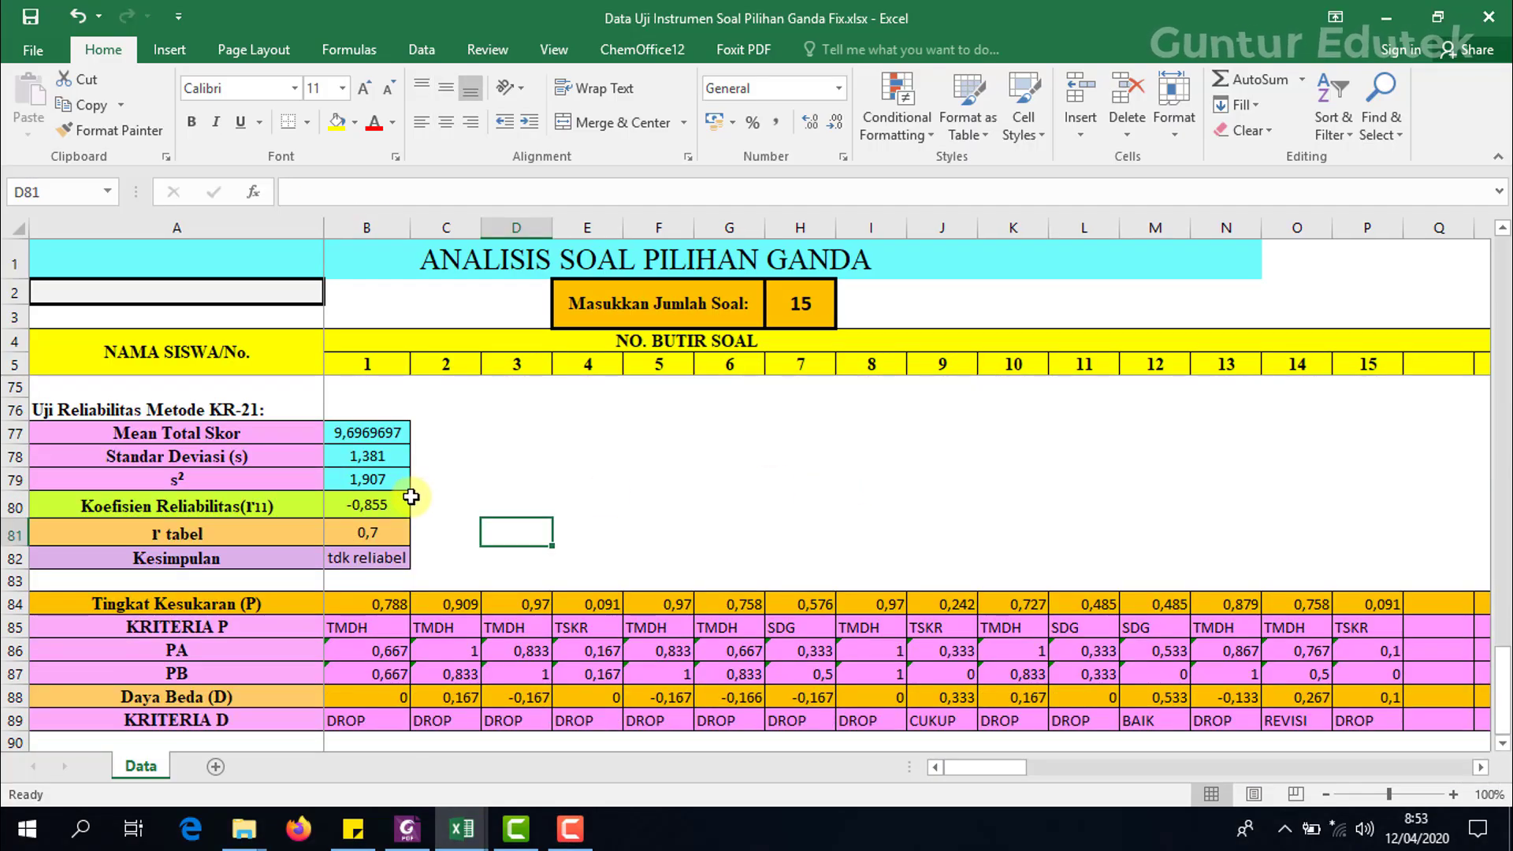
left_click(364, 604)
left_click(406, 828)
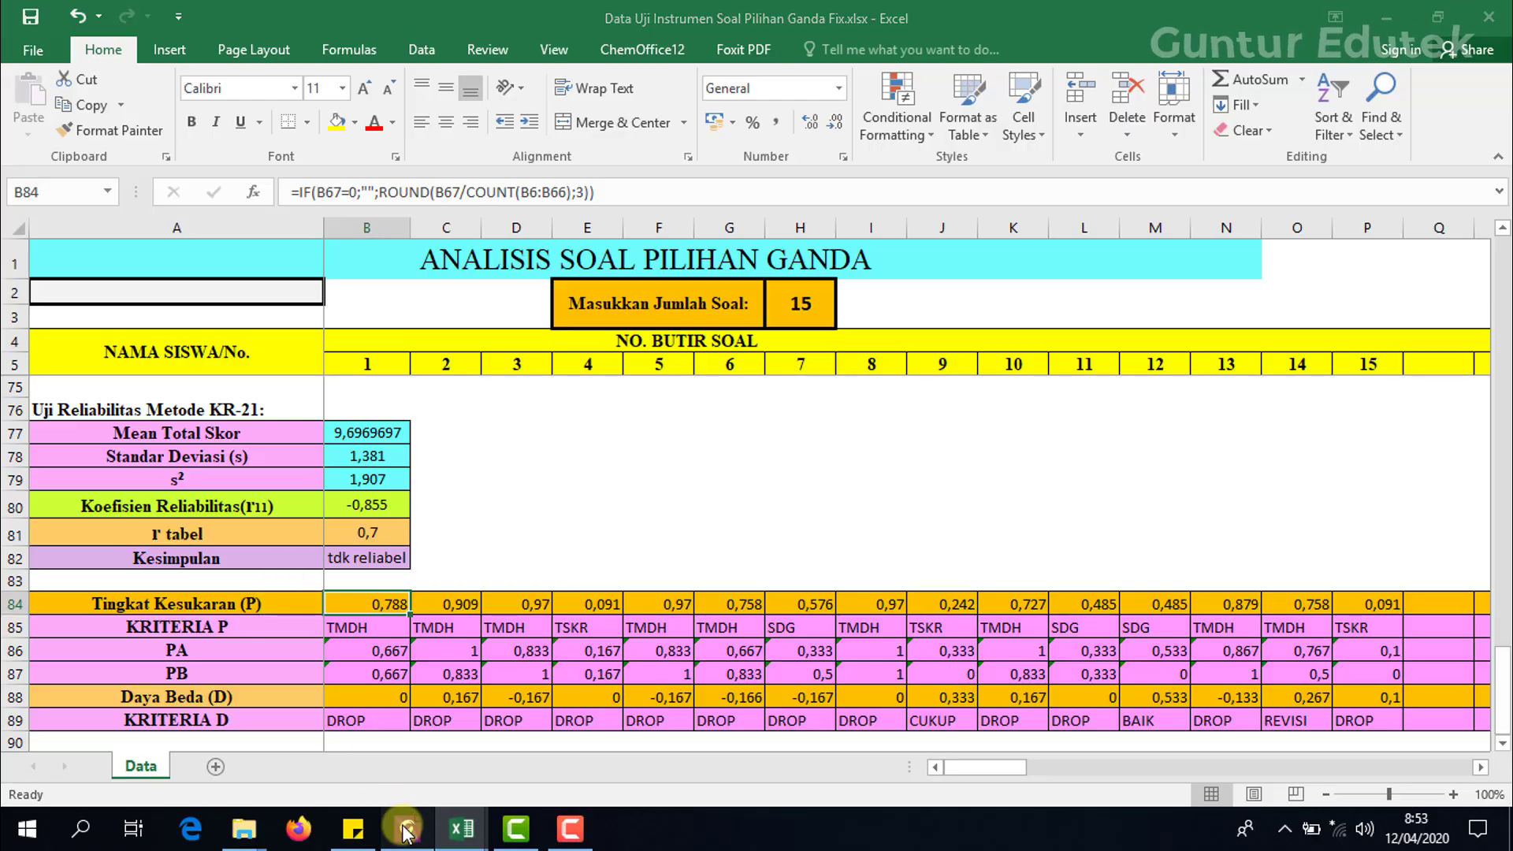
scroll(677, 630, "down", 10)
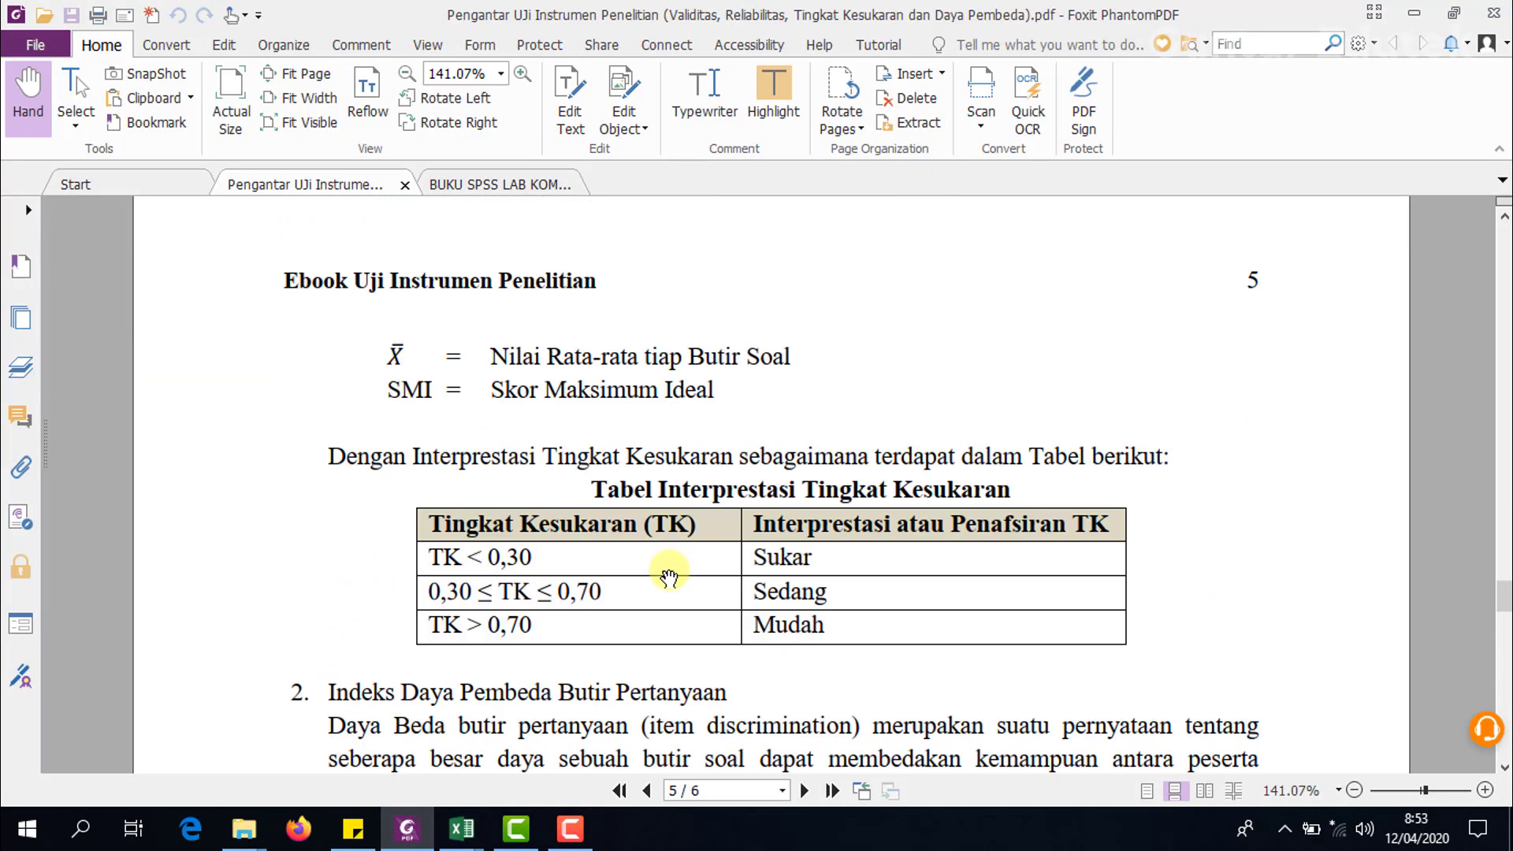
scroll(672, 579, "up", 8)
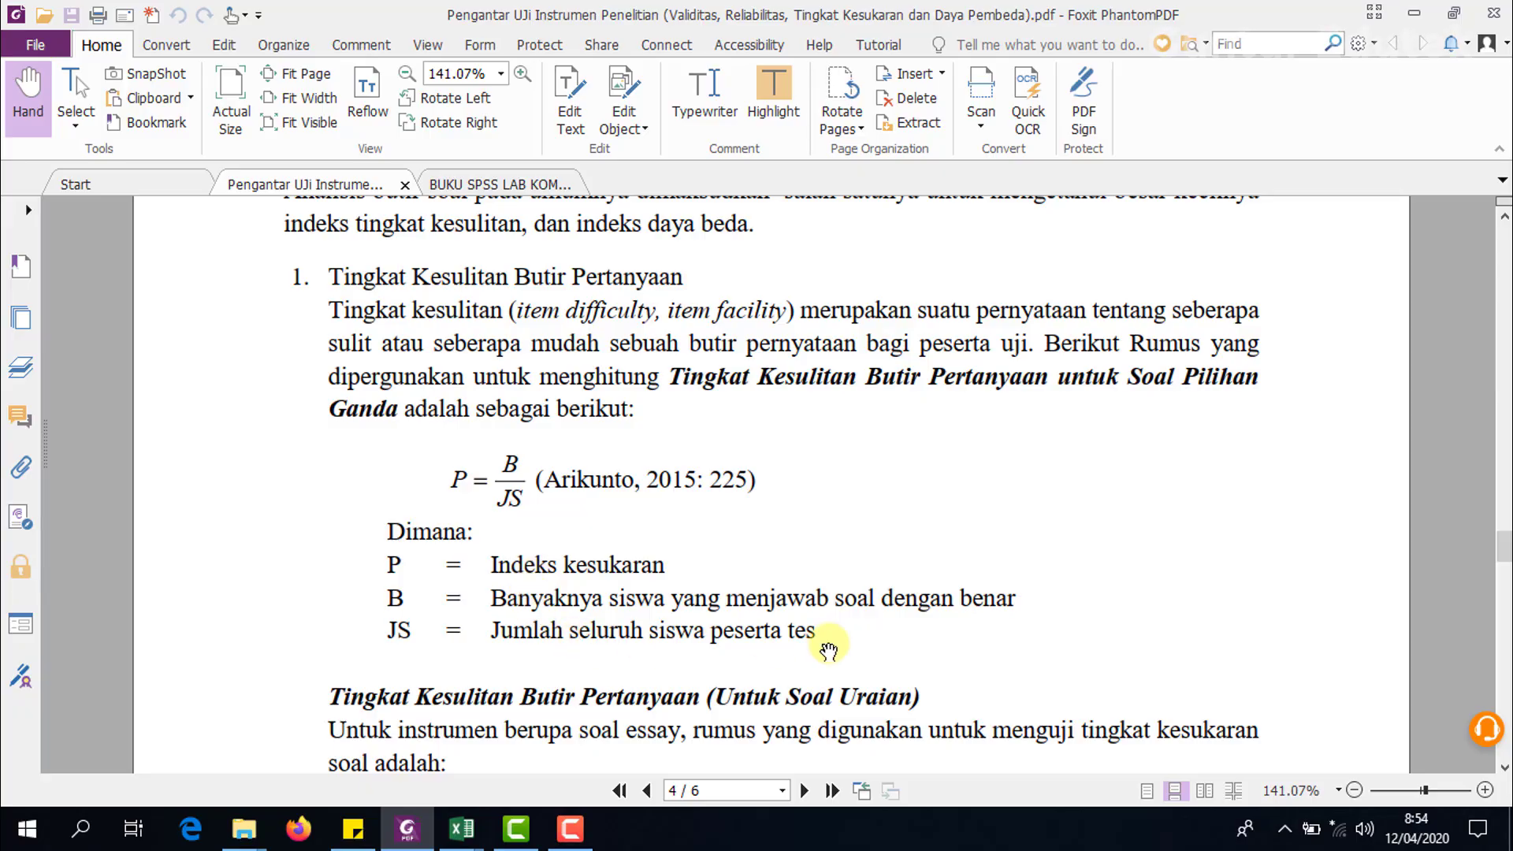
Return to Excel and trace B84's difficulty formula to Jumlah Benar in B67 and the student answers in B6:B66.
mouse_move(461, 828)
left_click(390, 709)
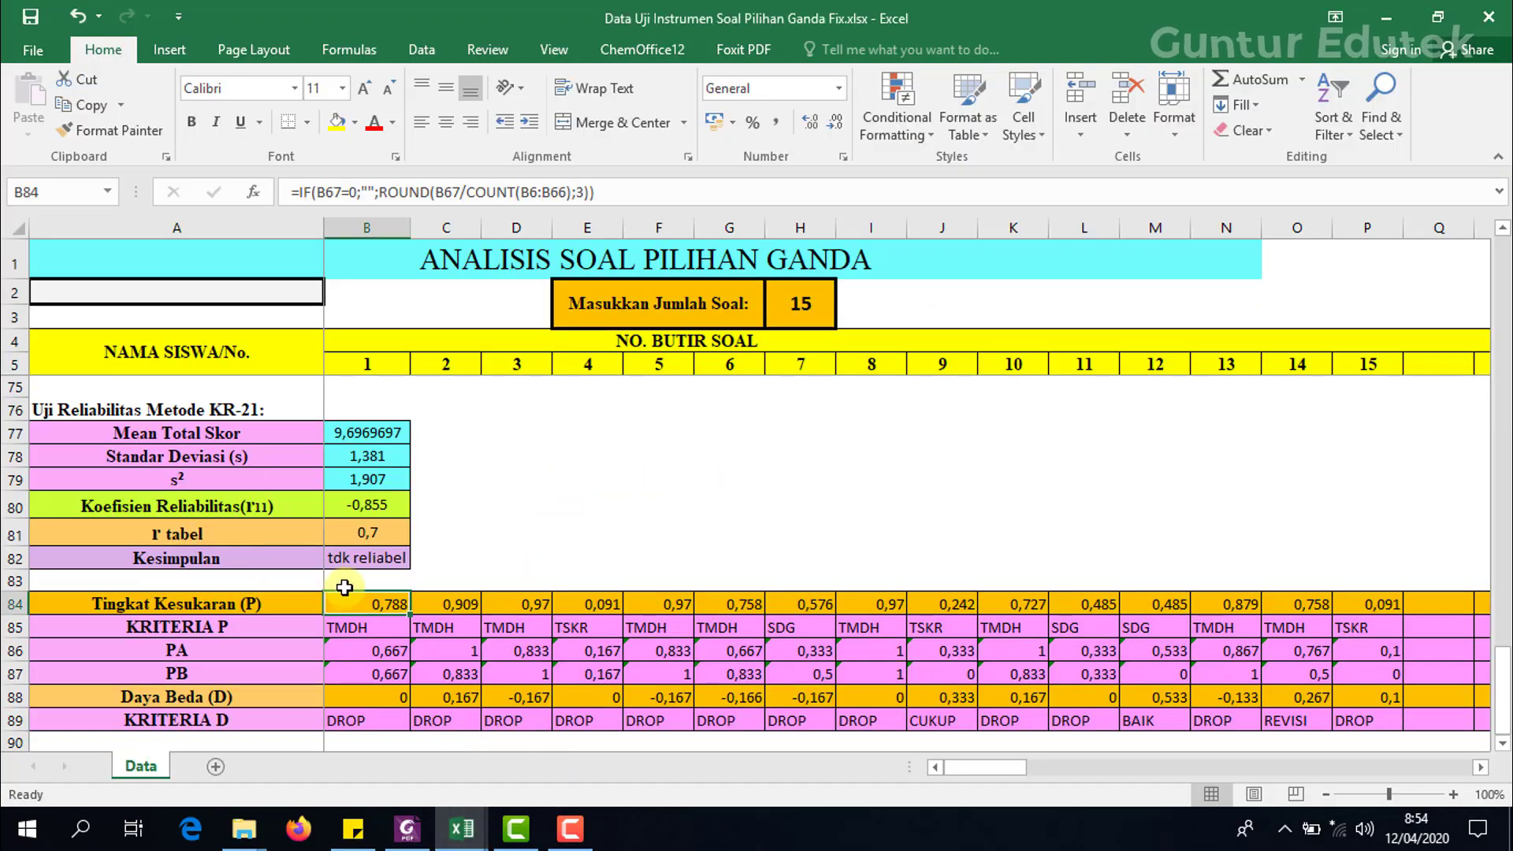
left_click(591, 192)
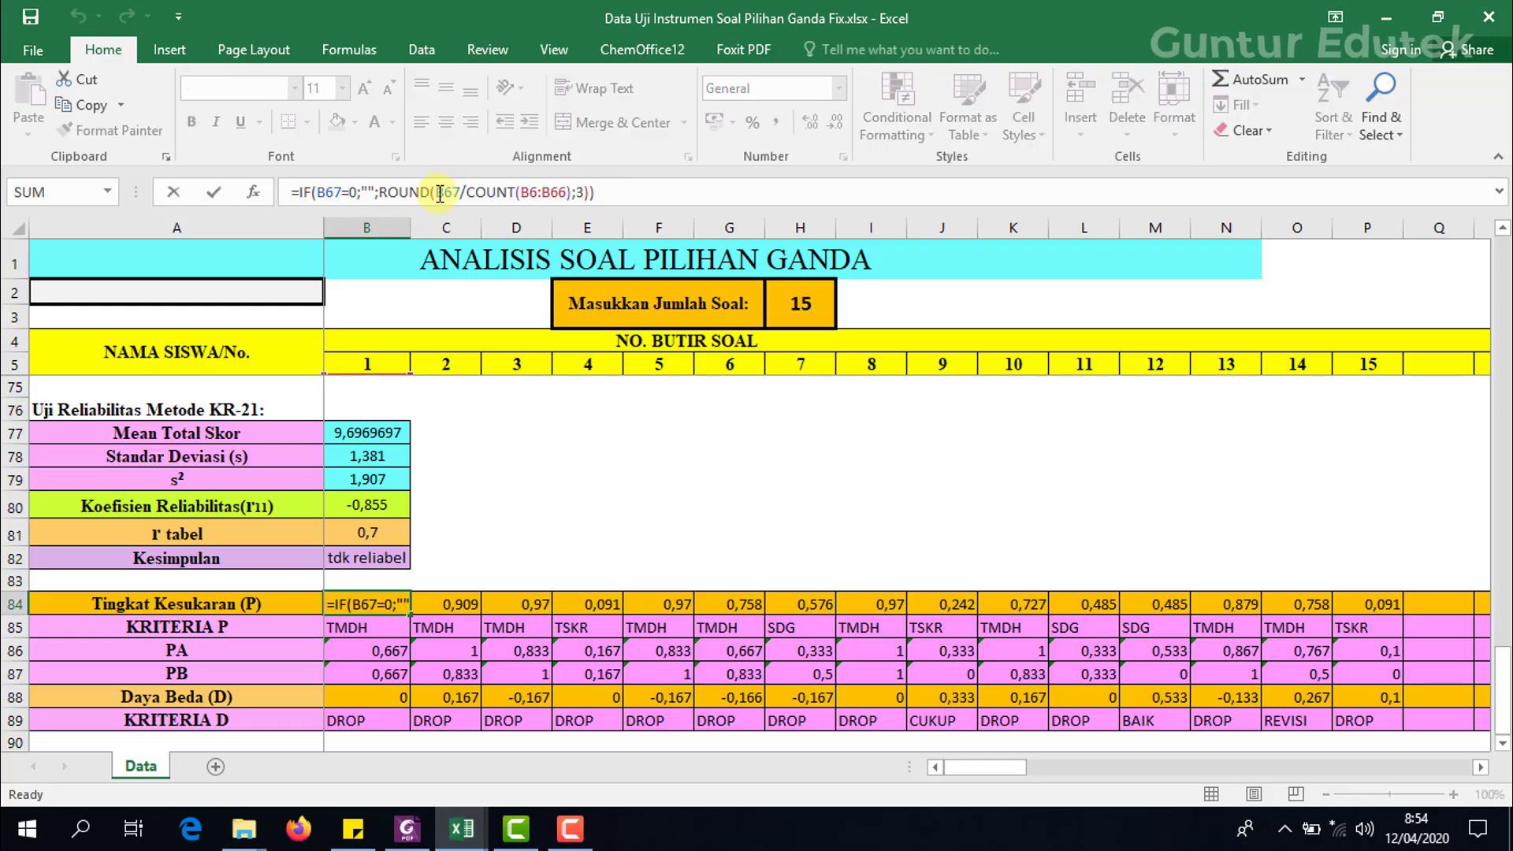
left_click_drag(1500, 647, 1501, 579)
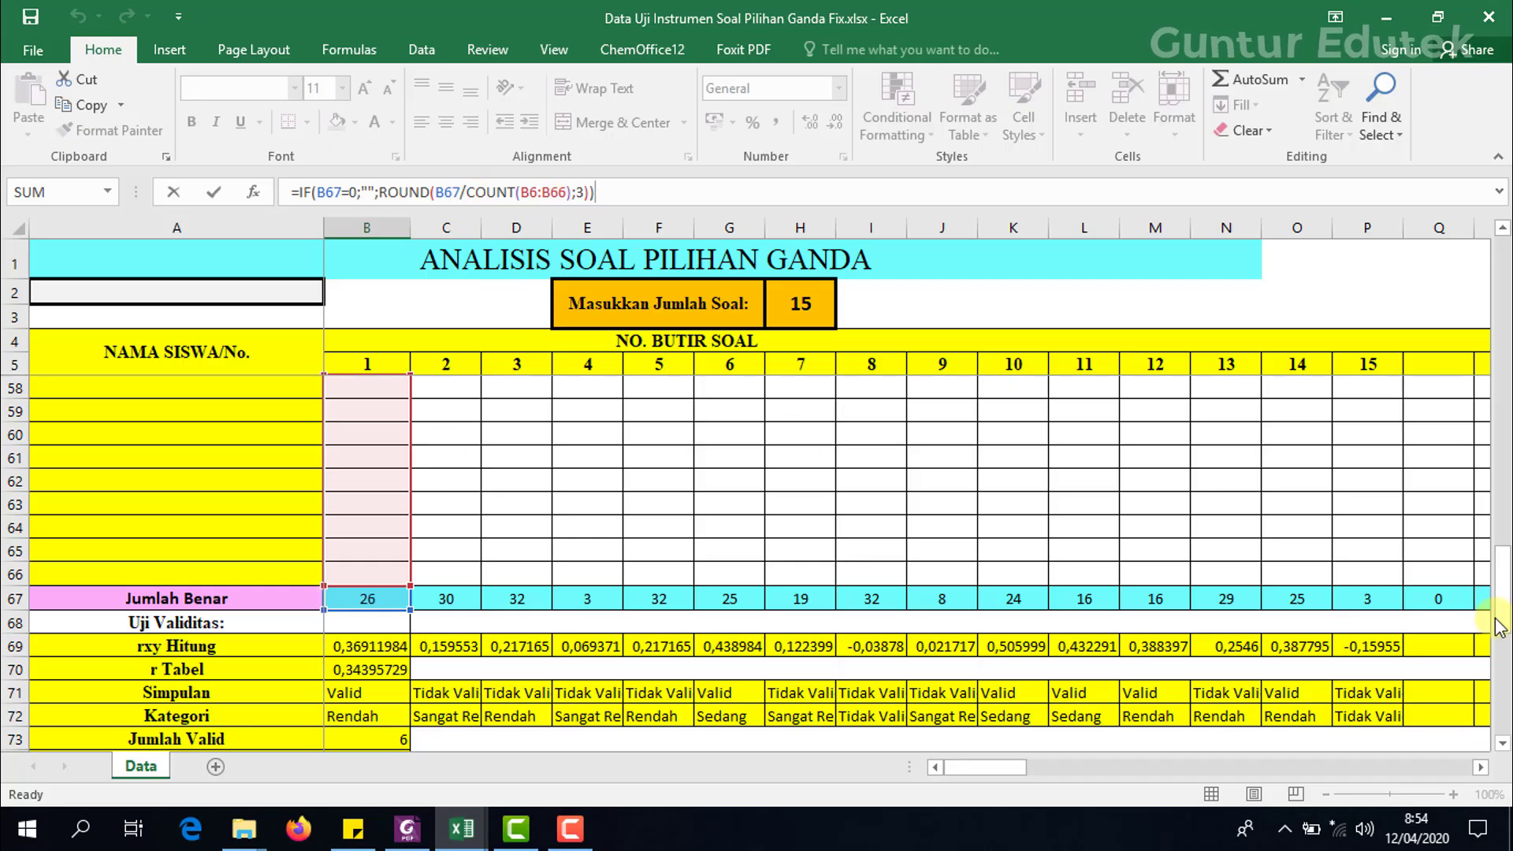
left_click_drag(1504, 614, 1493, 233)
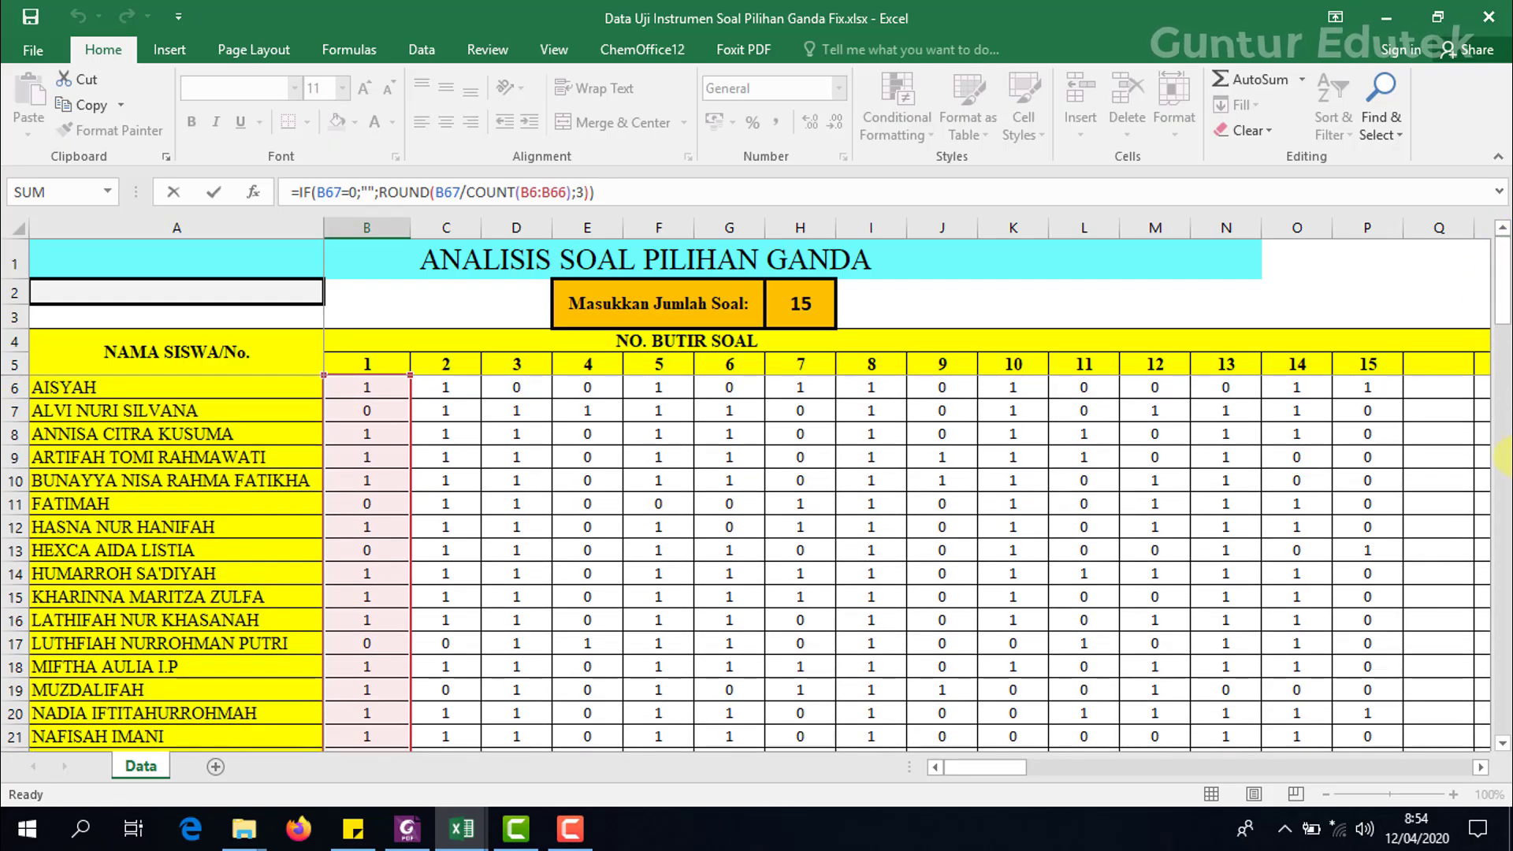
left_click_drag(1502, 275, 1504, 595)
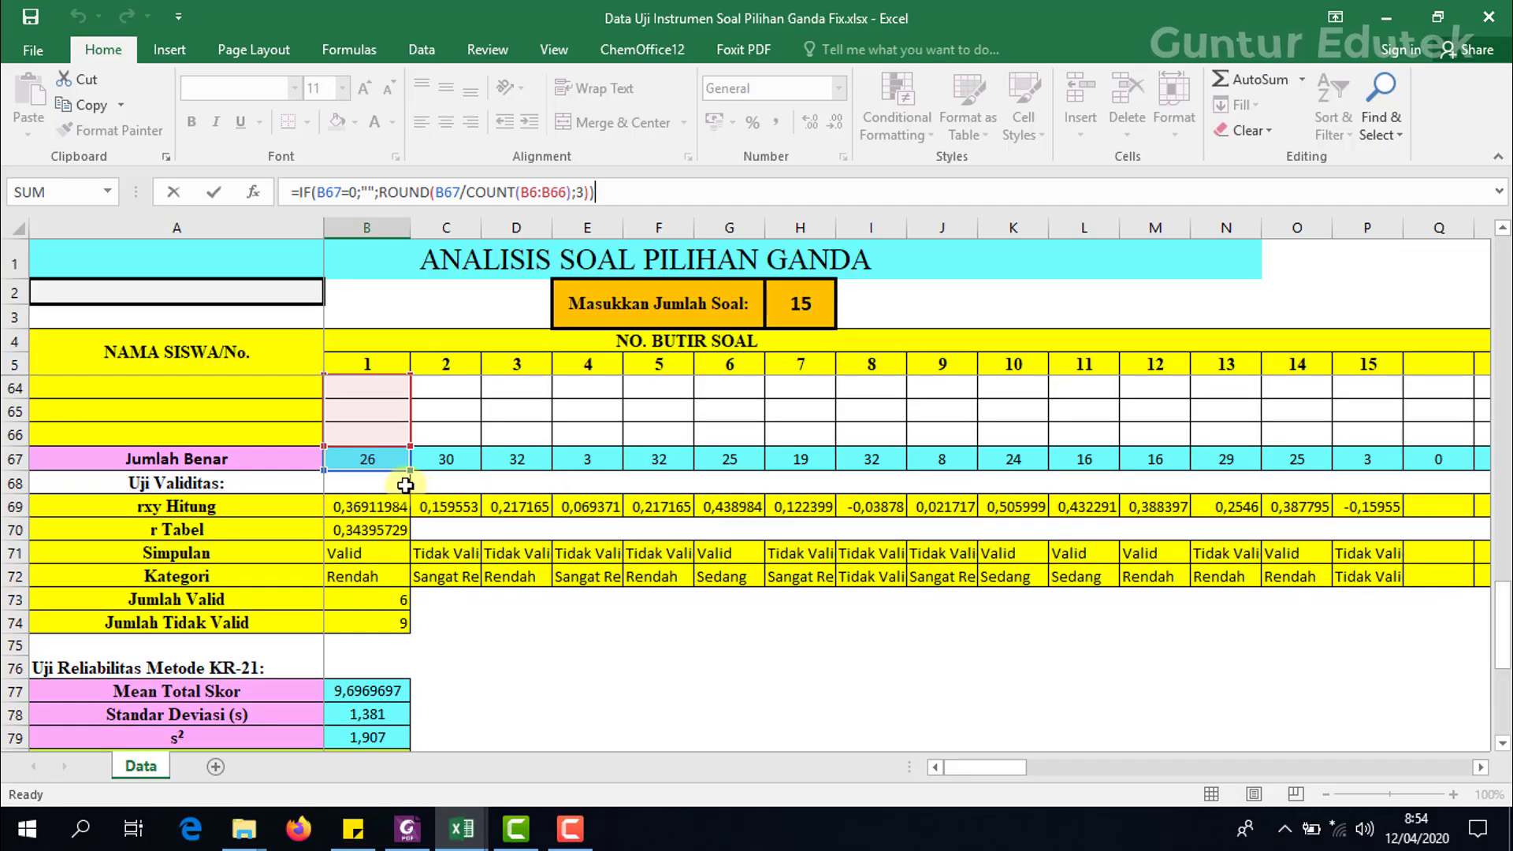
key("Return")
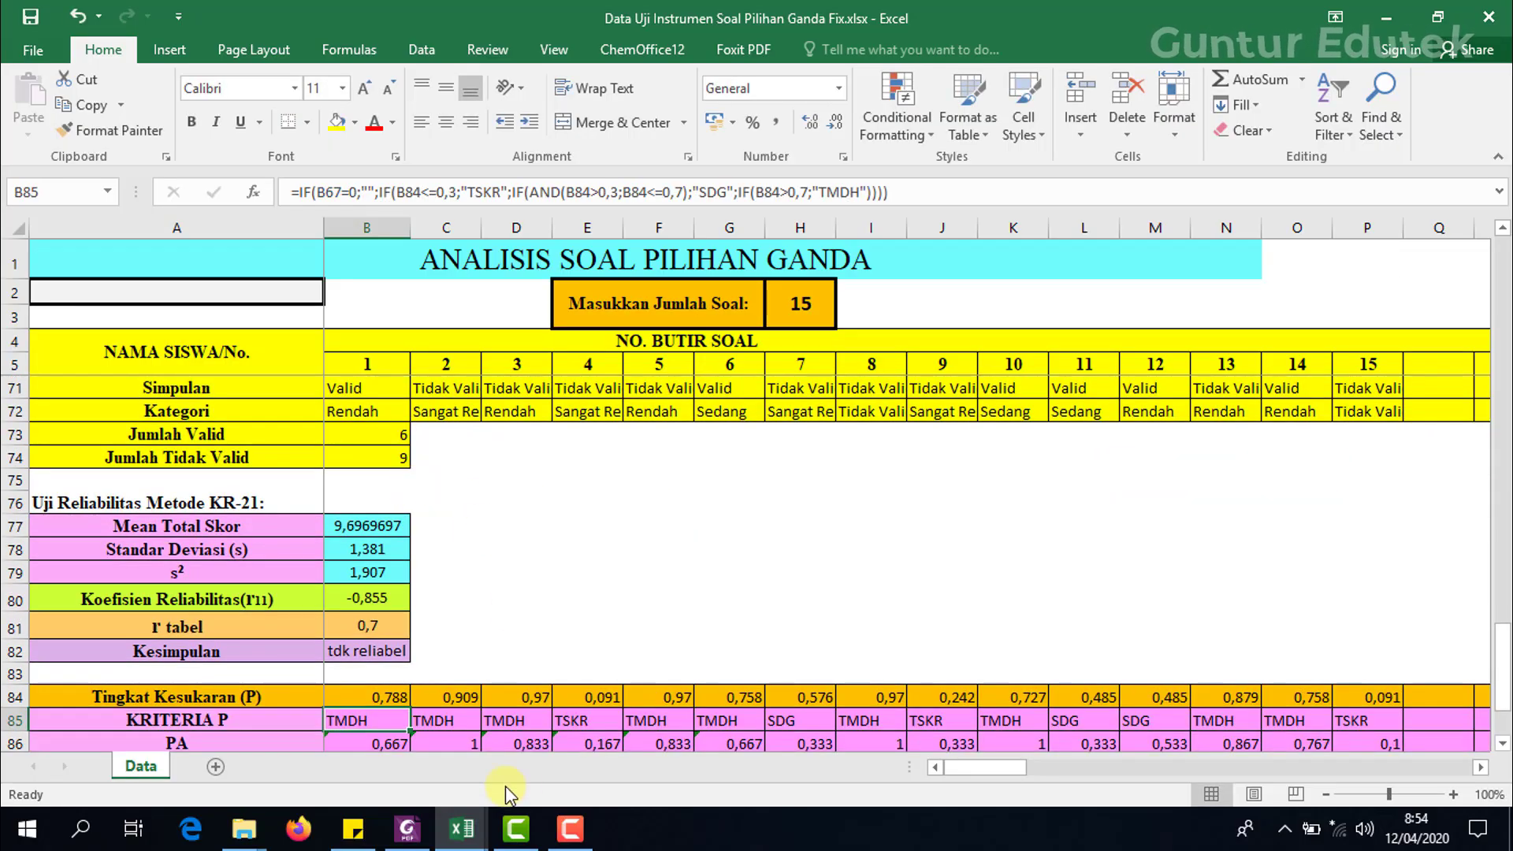
left_click(358, 696)
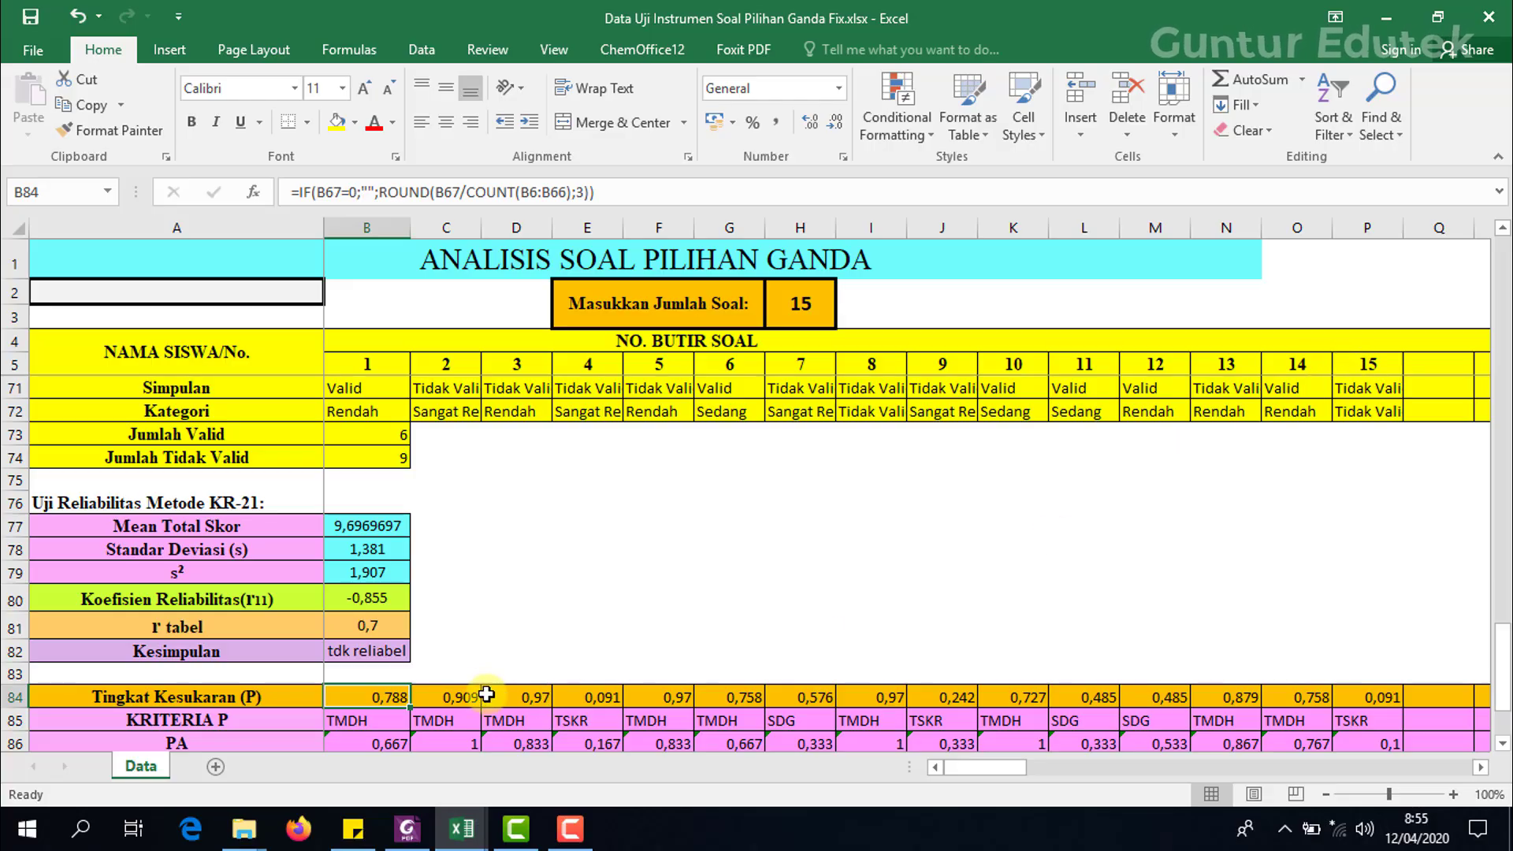
Select item 1's KRITERIA P cell B85 and consult the Tingkat Kesukaran interpretation table in the Foxit PhantomPDF document.
scroll(380, 699, "down", 1)
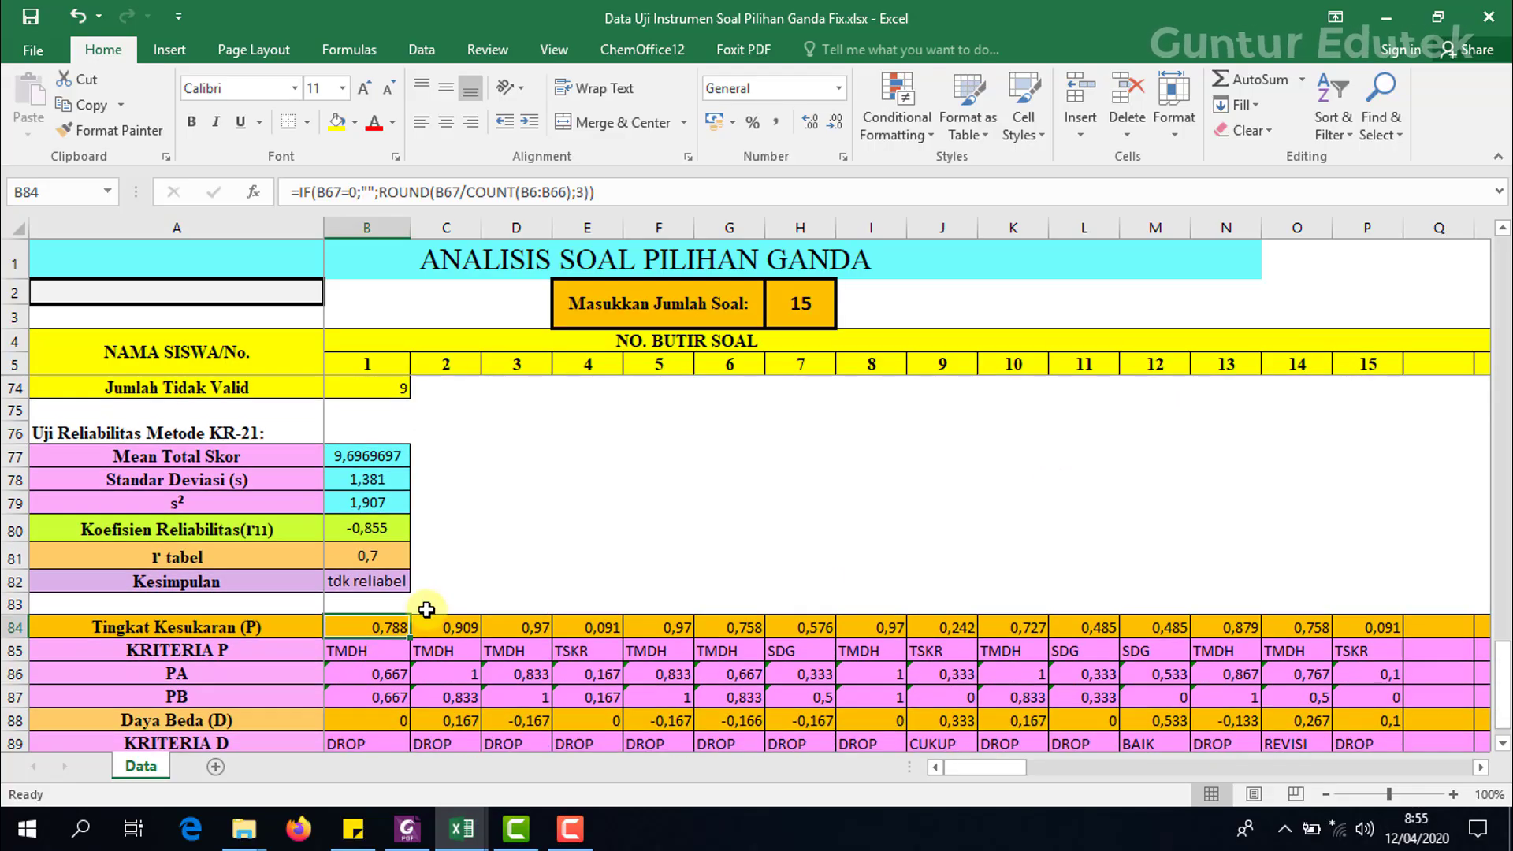
left_click(375, 647)
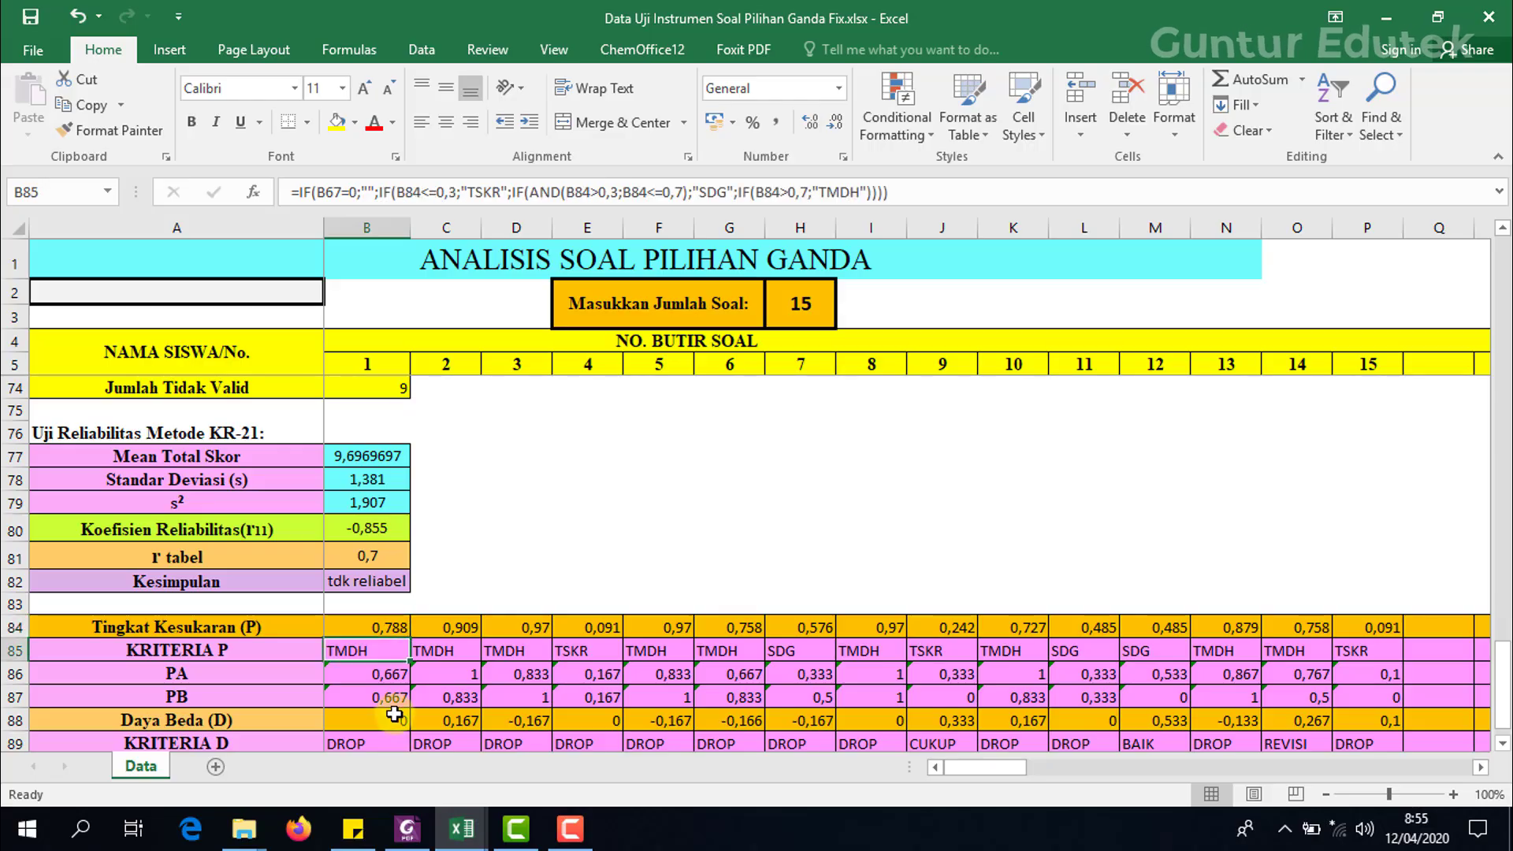
left_click(406, 827)
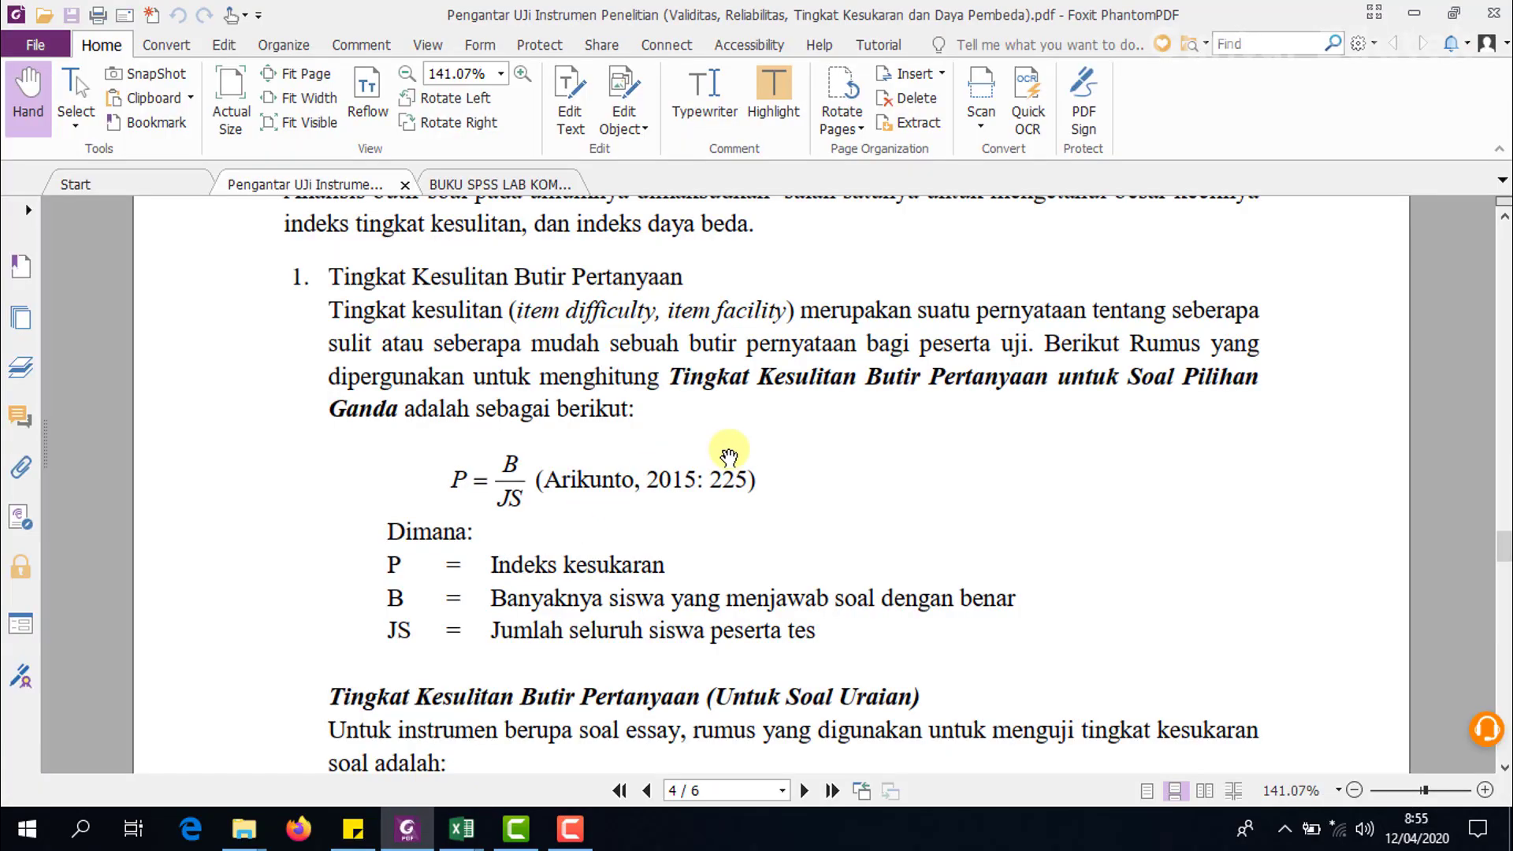
scroll(741, 473, "down", 3)
scroll(748, 492, "down", 10)
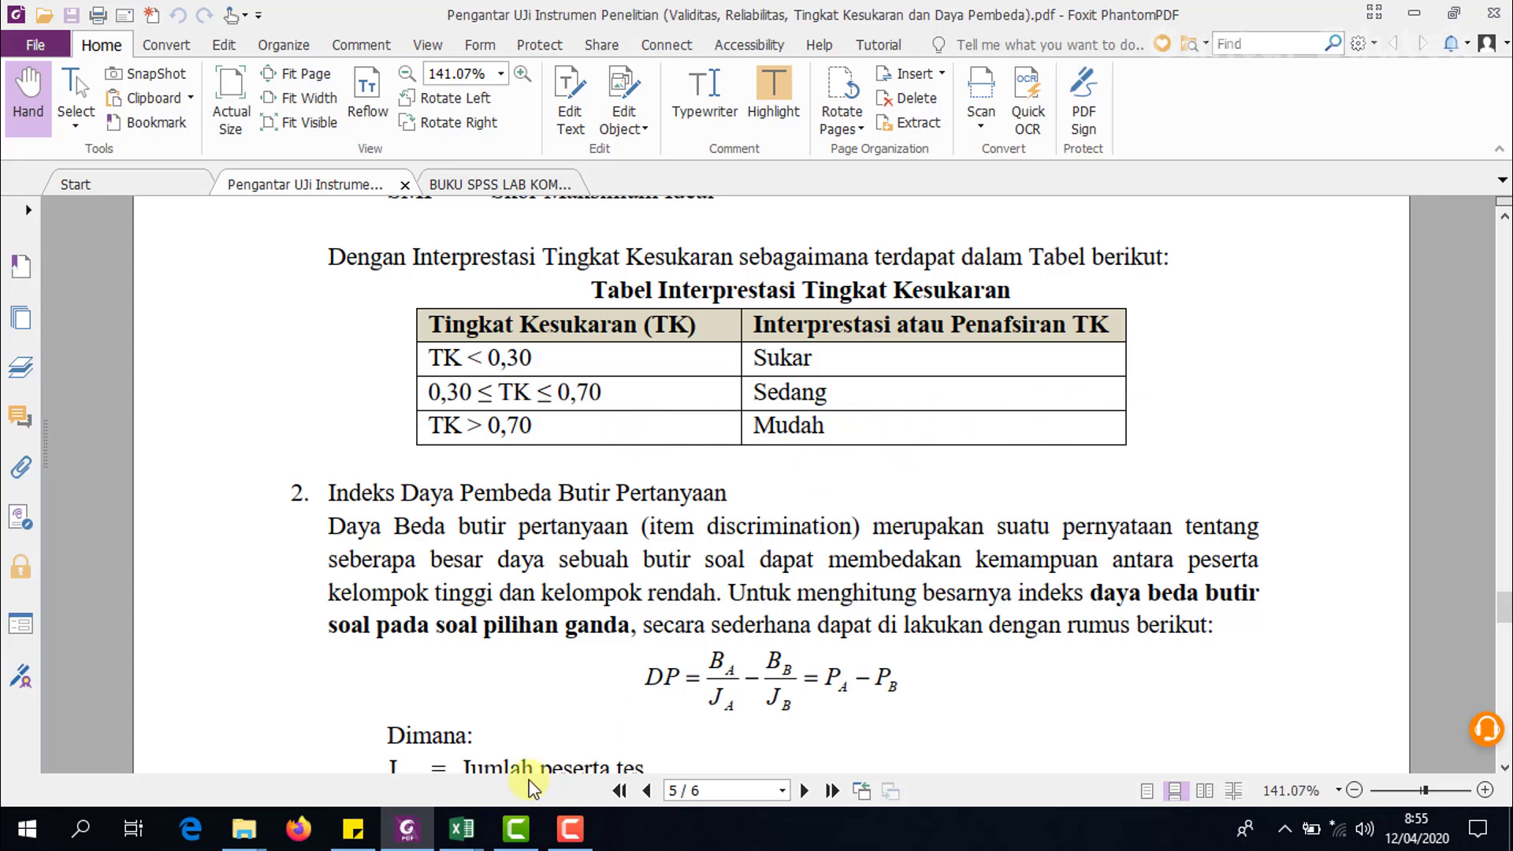
Return to Excel's Data Uji Instrumen workbook and review the KRITERIA P formulas across row 85, from B85 to O85.
left_click(465, 831)
left_click(557, 744)
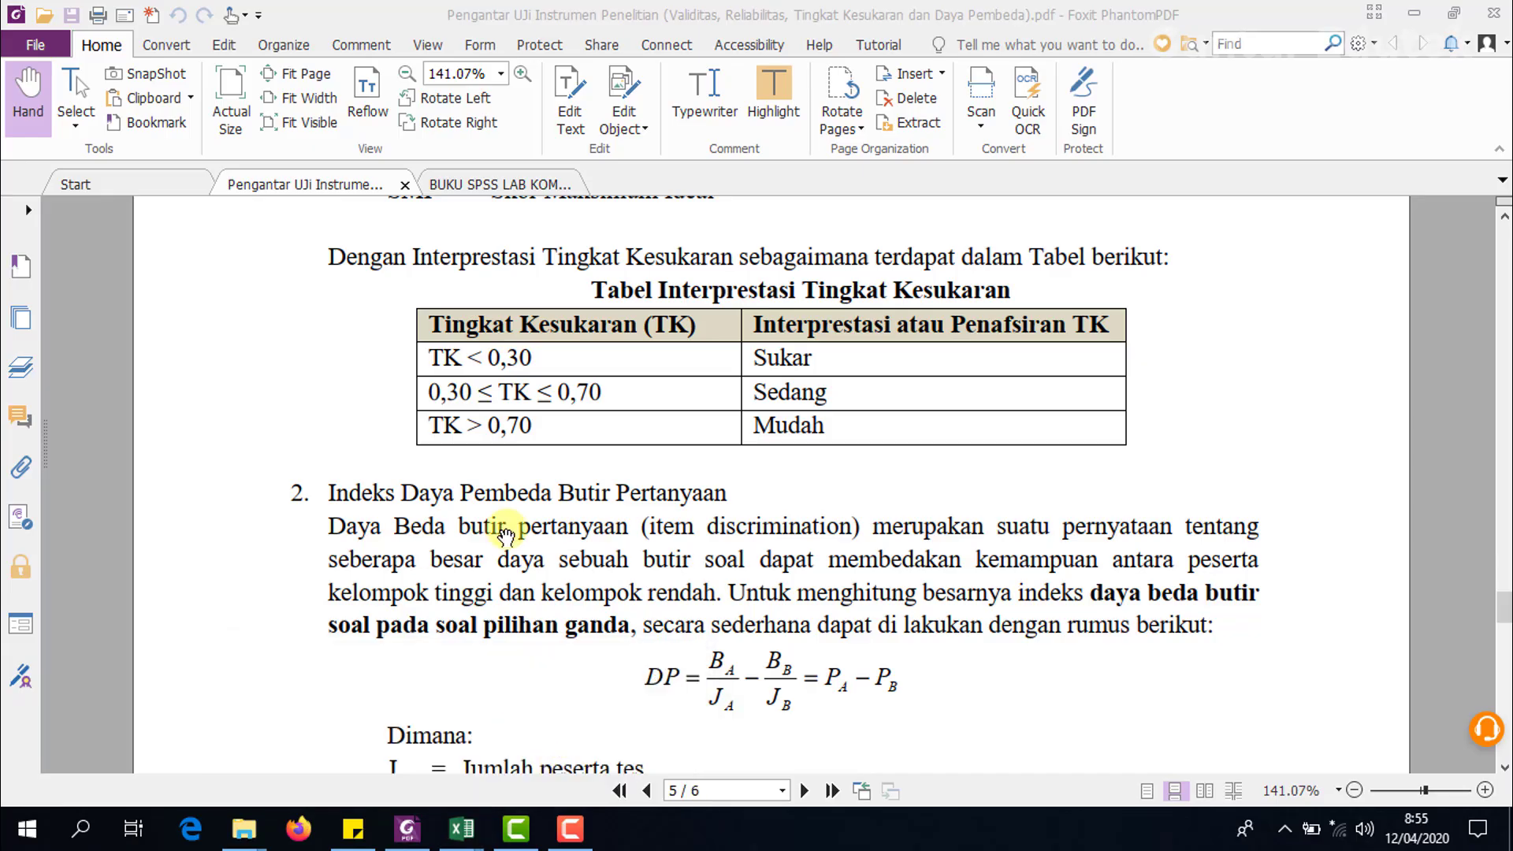
left_click(462, 828)
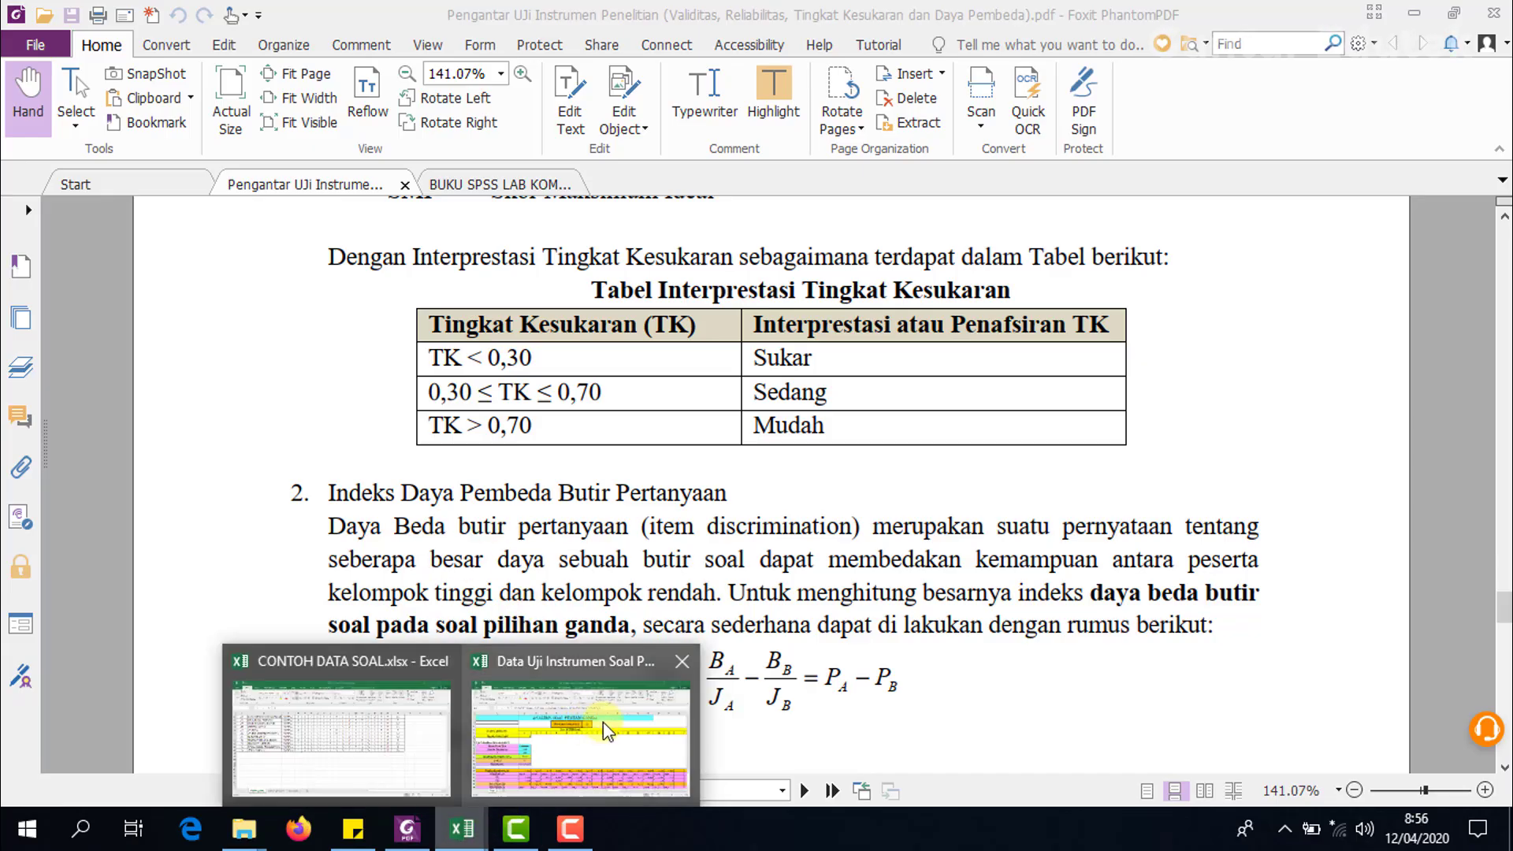
left_click(623, 728)
left_click(362, 649)
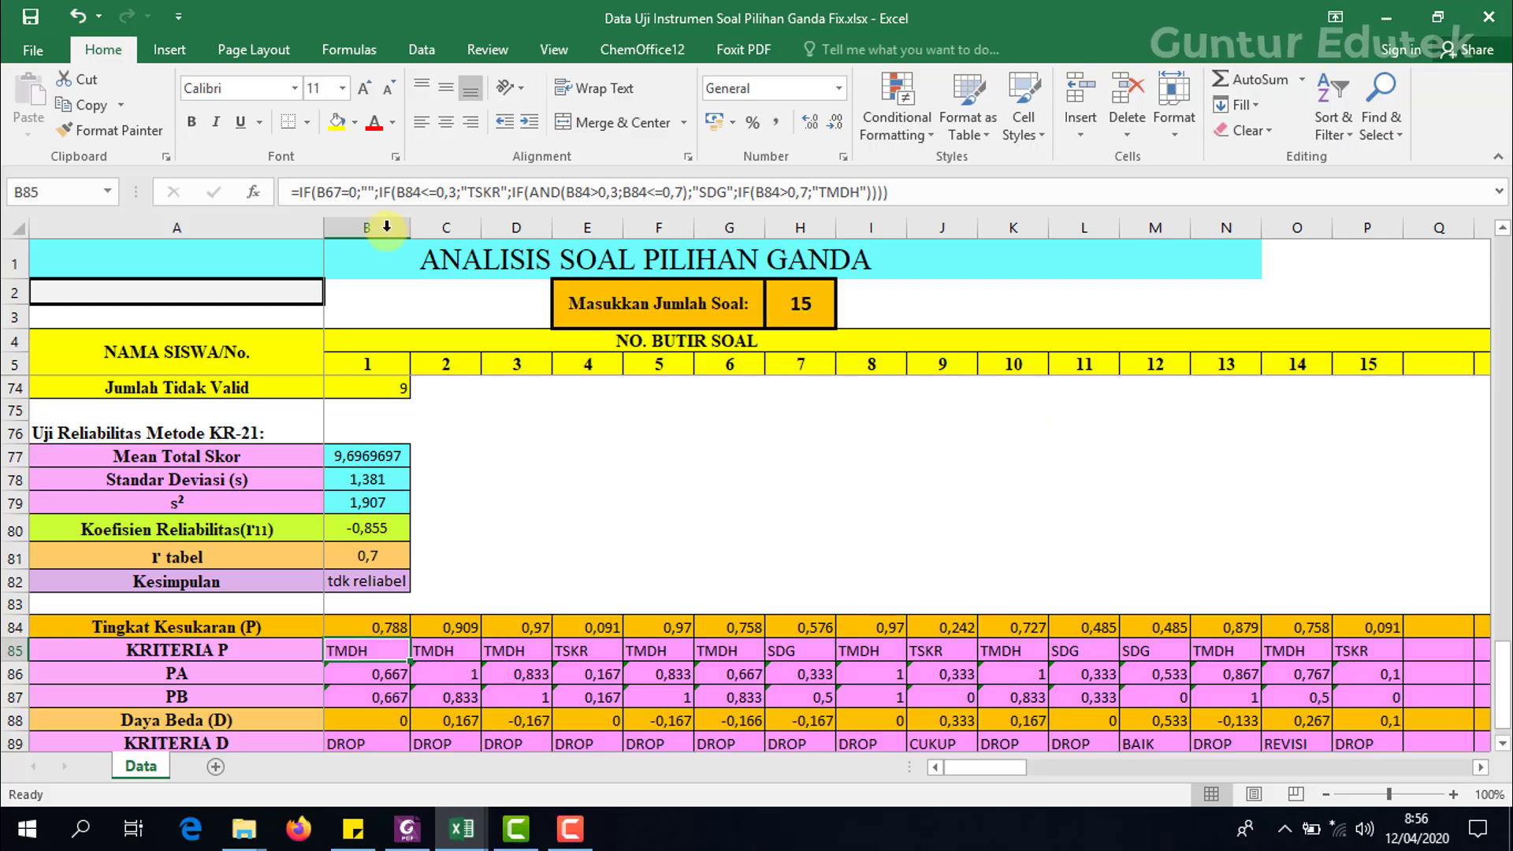
left_click(439, 658)
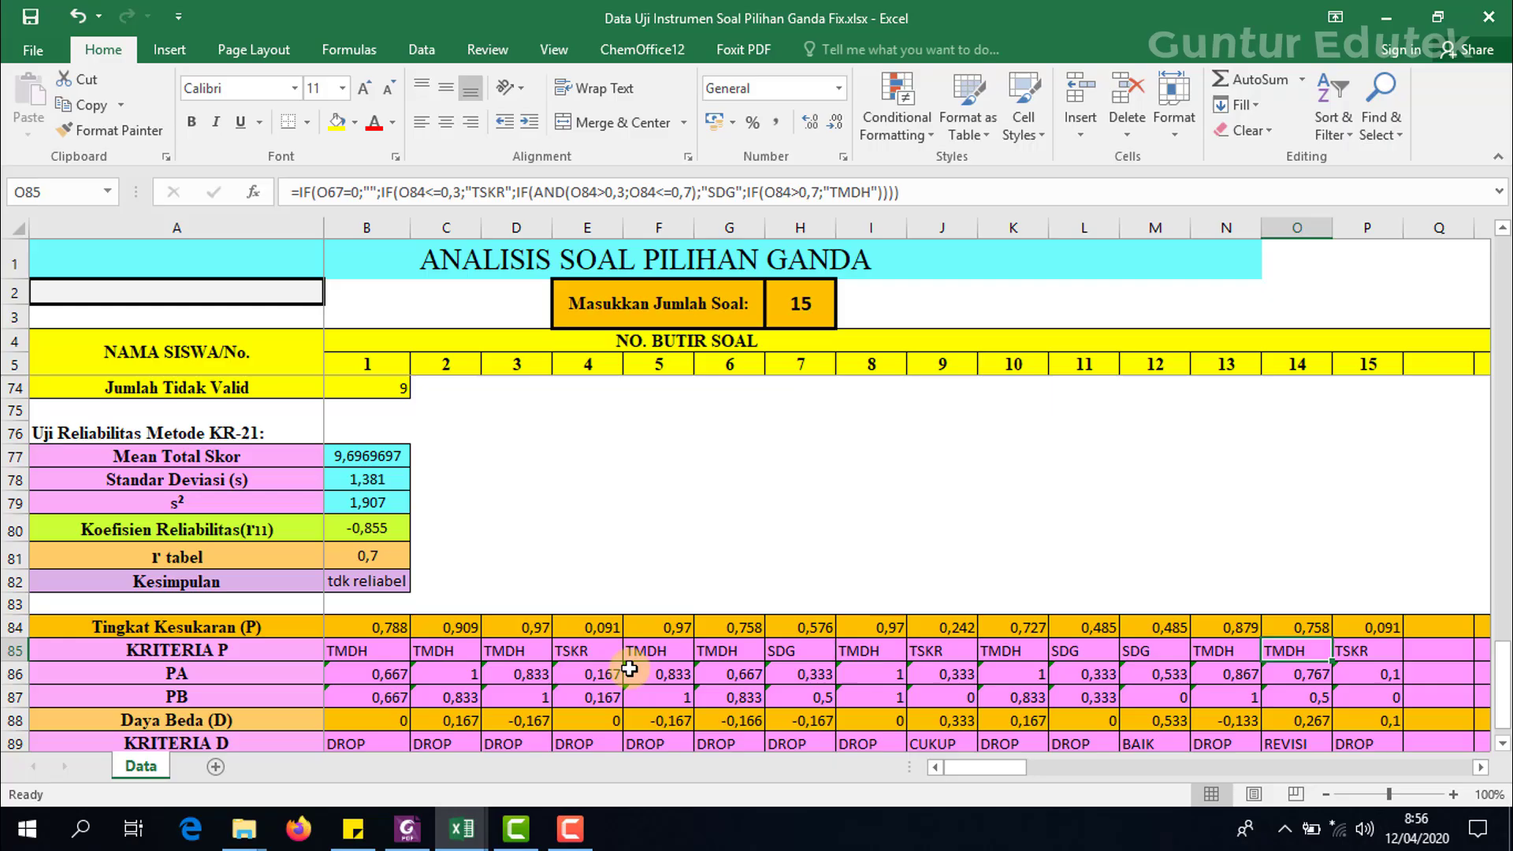
Examine item 1's Daya Beda formula in B88 and consult the discrimination index formula and its PA and PB definitions in Foxit PhantomPDF.
scroll(630, 669, "up", 1)
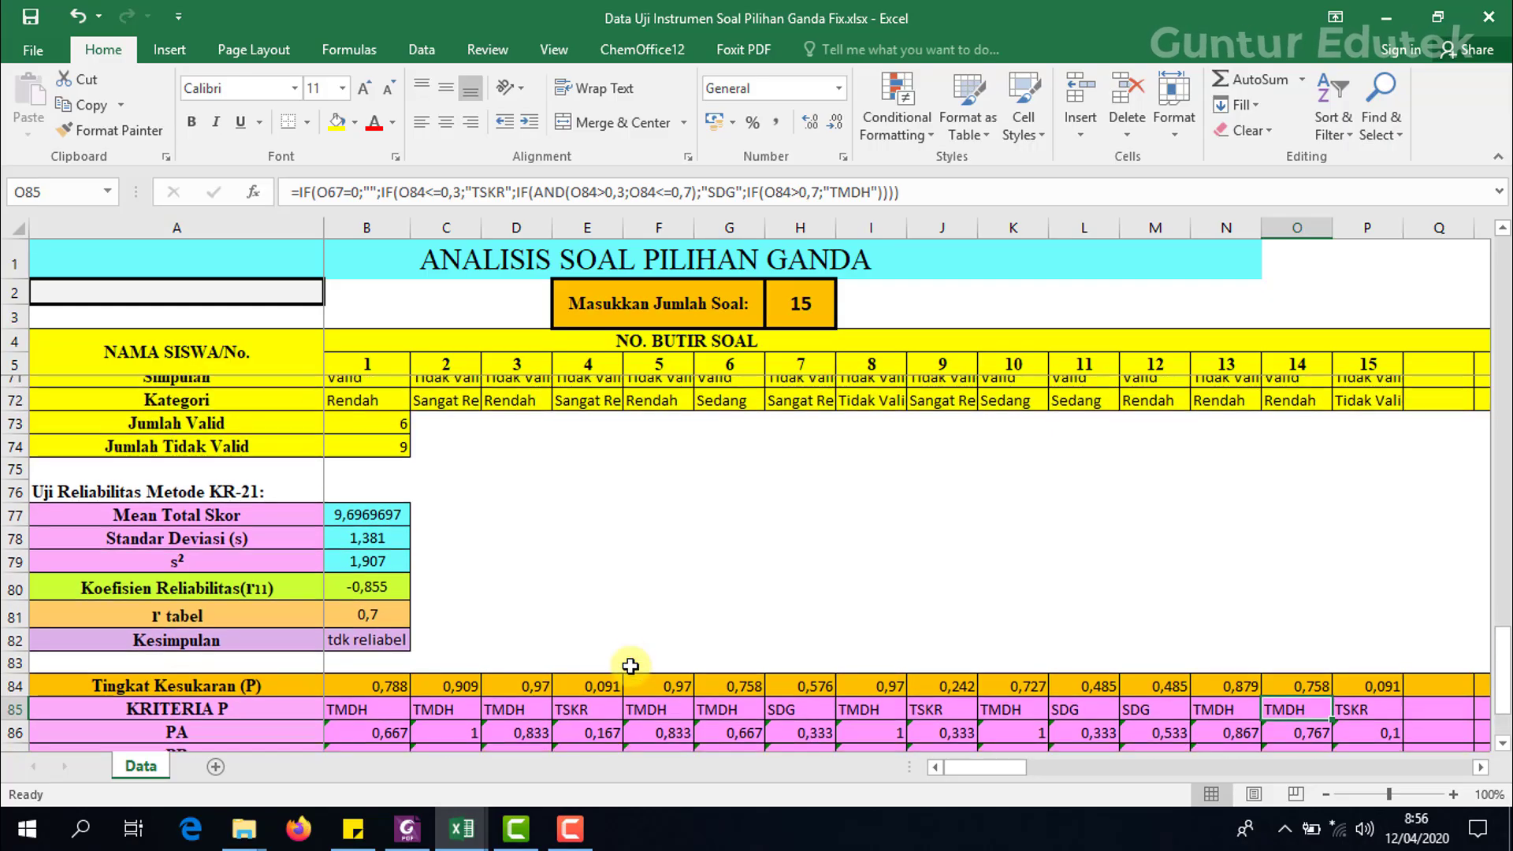
scroll(641, 668, "down", 1)
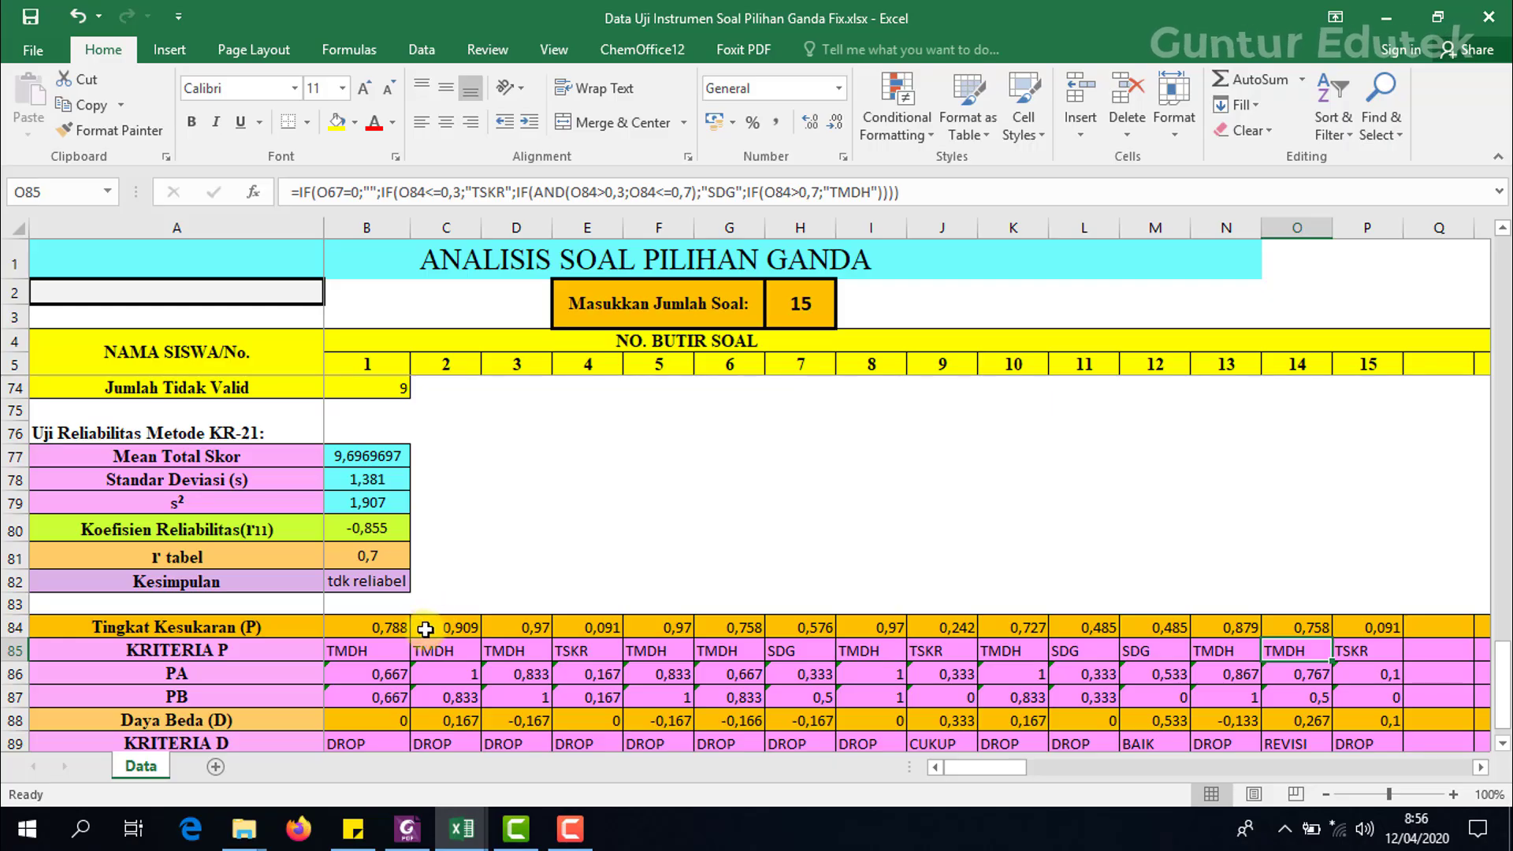
scroll(425, 628, "down", 1)
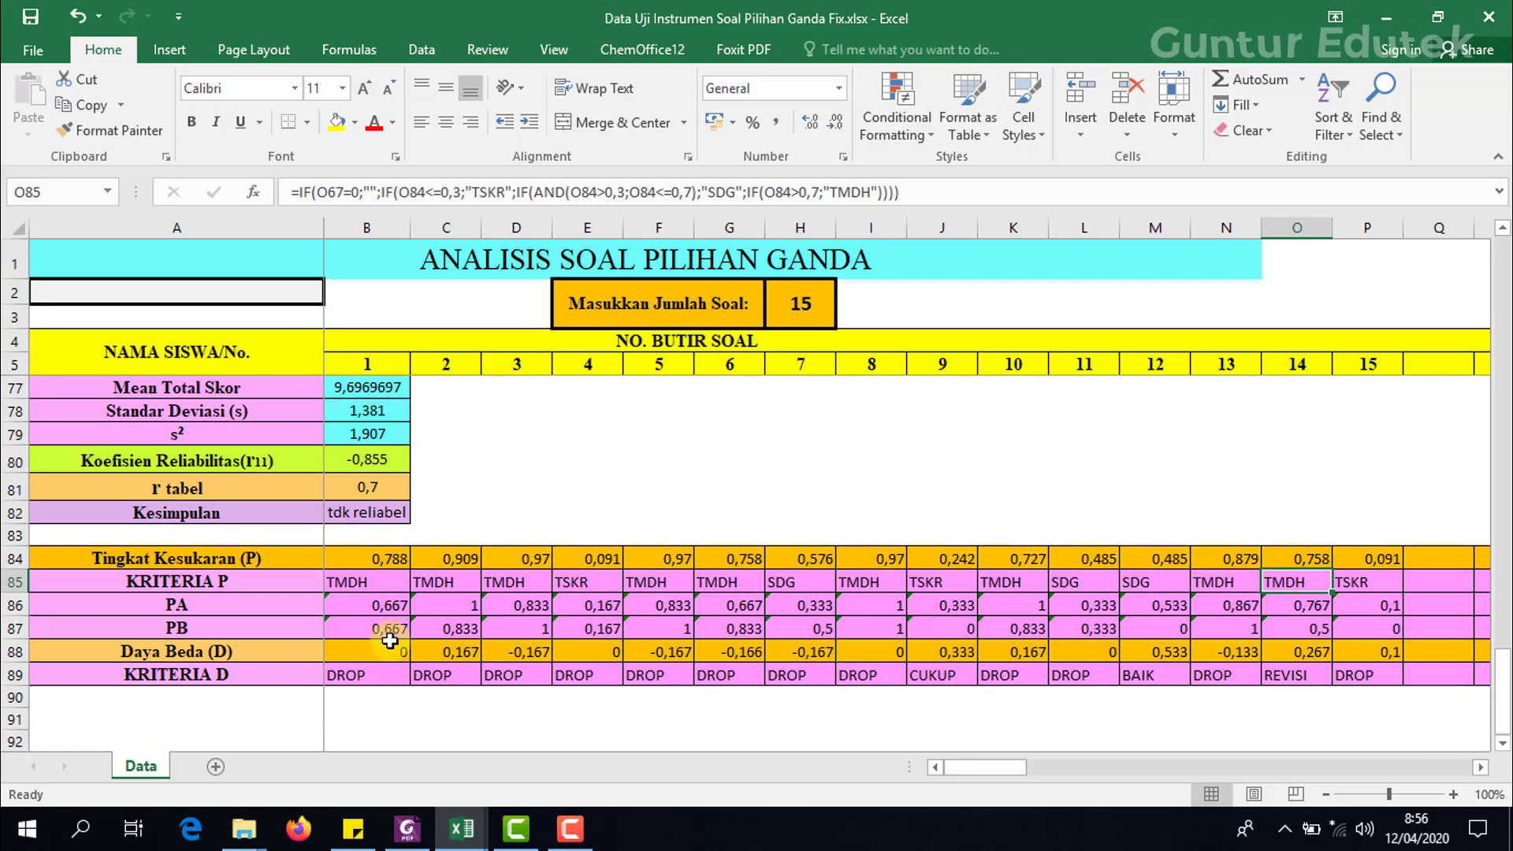
left_click(381, 657)
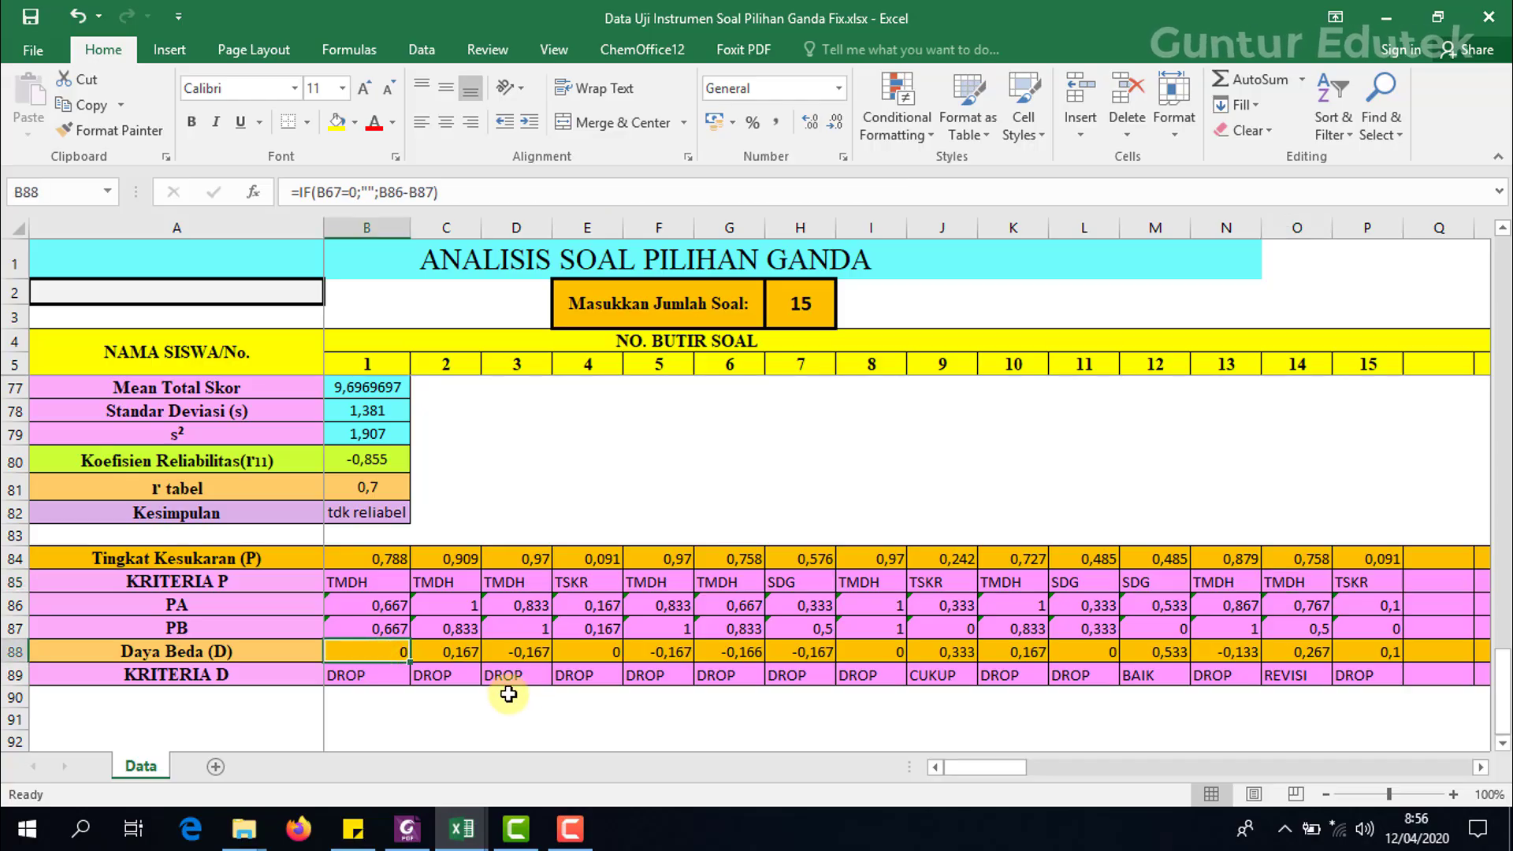
left_click(407, 828)
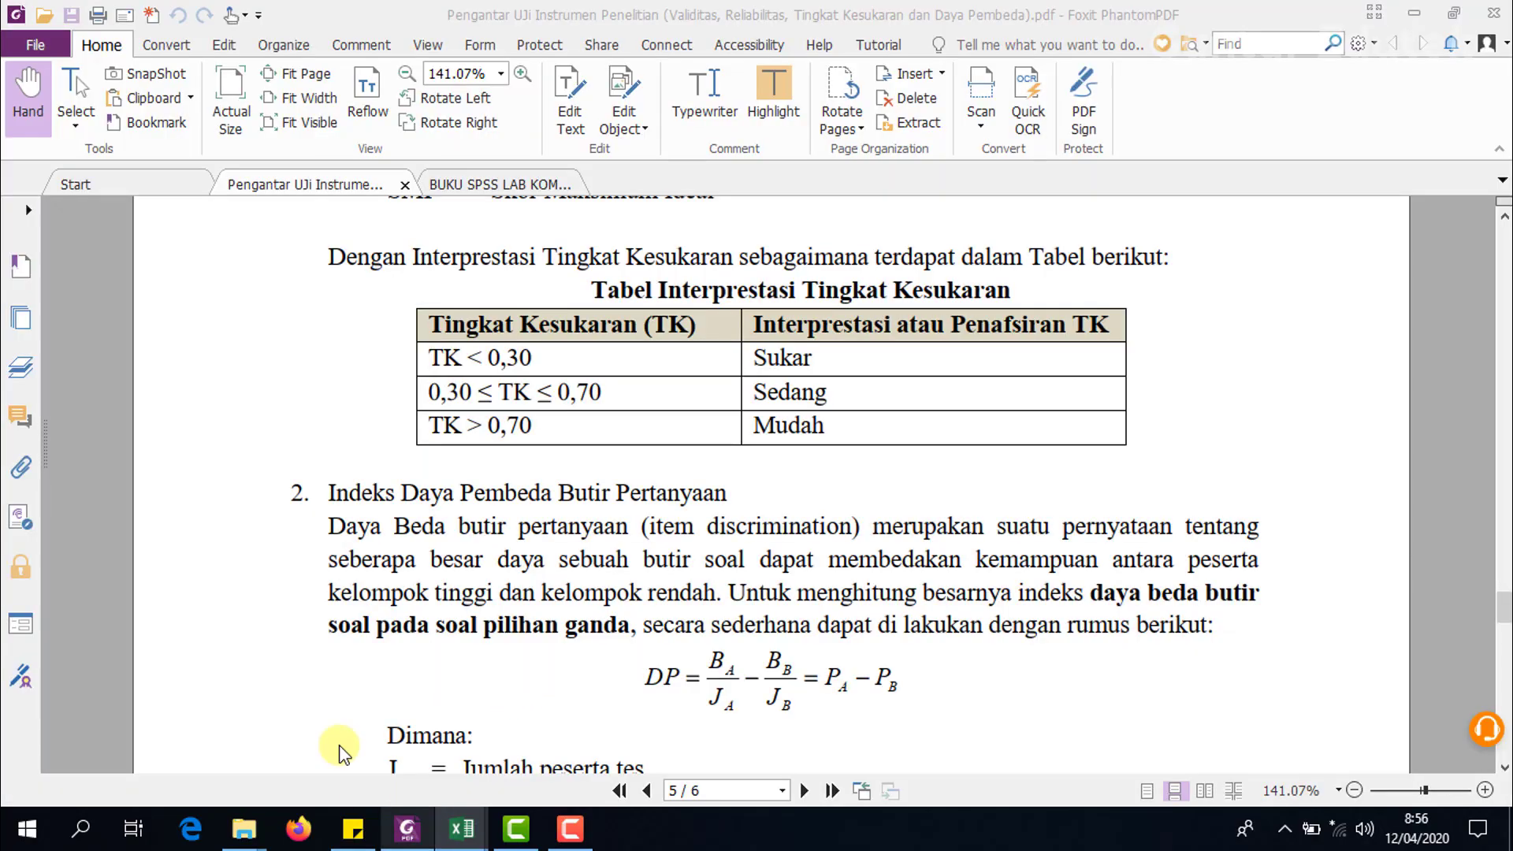
scroll(684, 605, "down", 1)
scroll(685, 591, "up", 4)
scroll(690, 599, "down", 5)
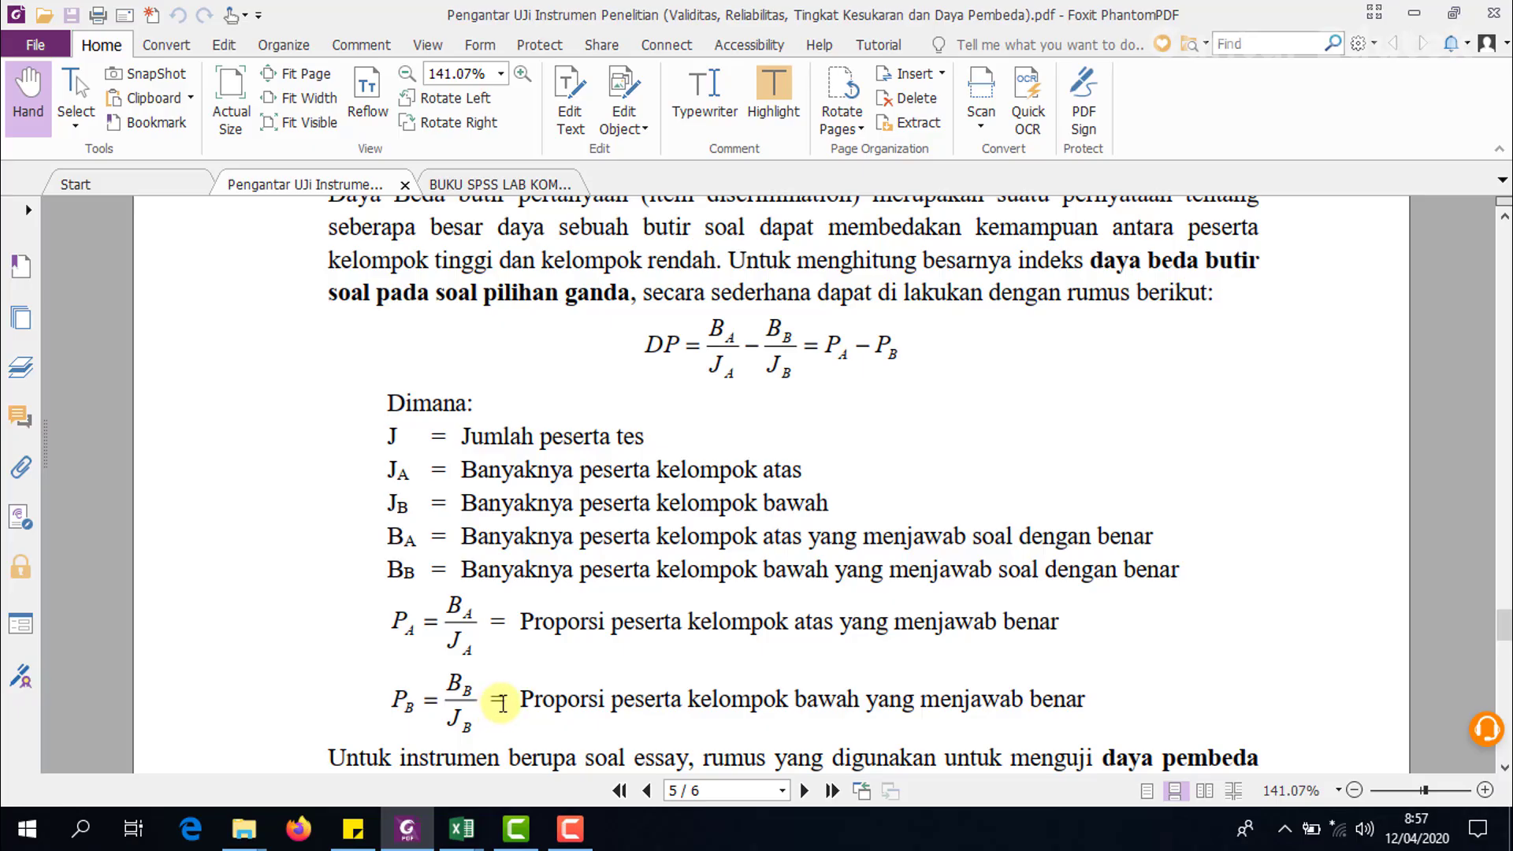
Read the PDF's note on sizing the upper and lower groups, and check the respondent list in Excel's CONTOH DATA SOAL.xlsx.
scroll(536, 694, "down", 1)
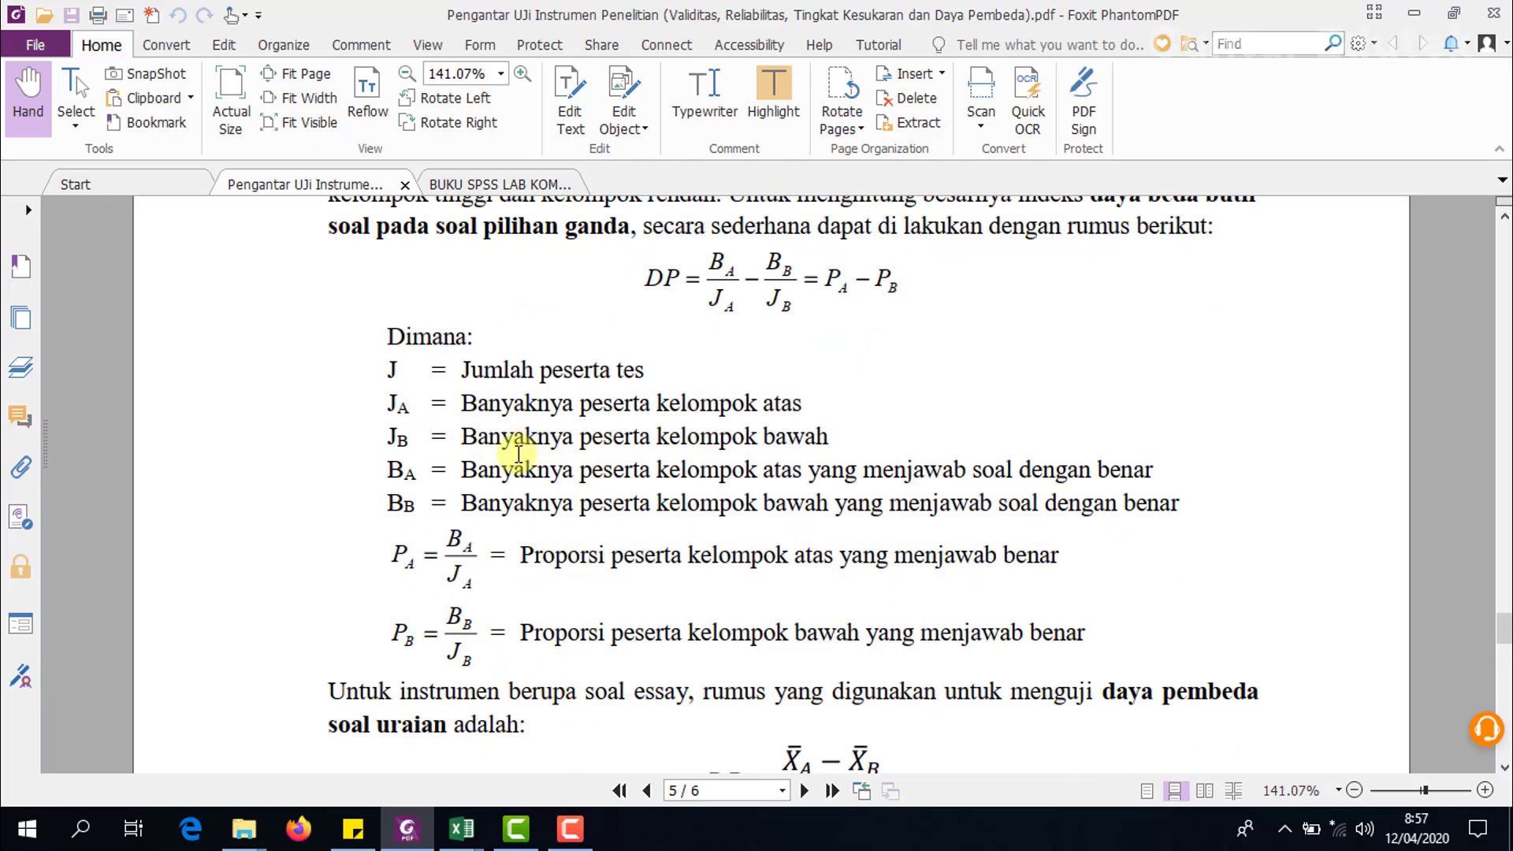
scroll(518, 482, "down", 20)
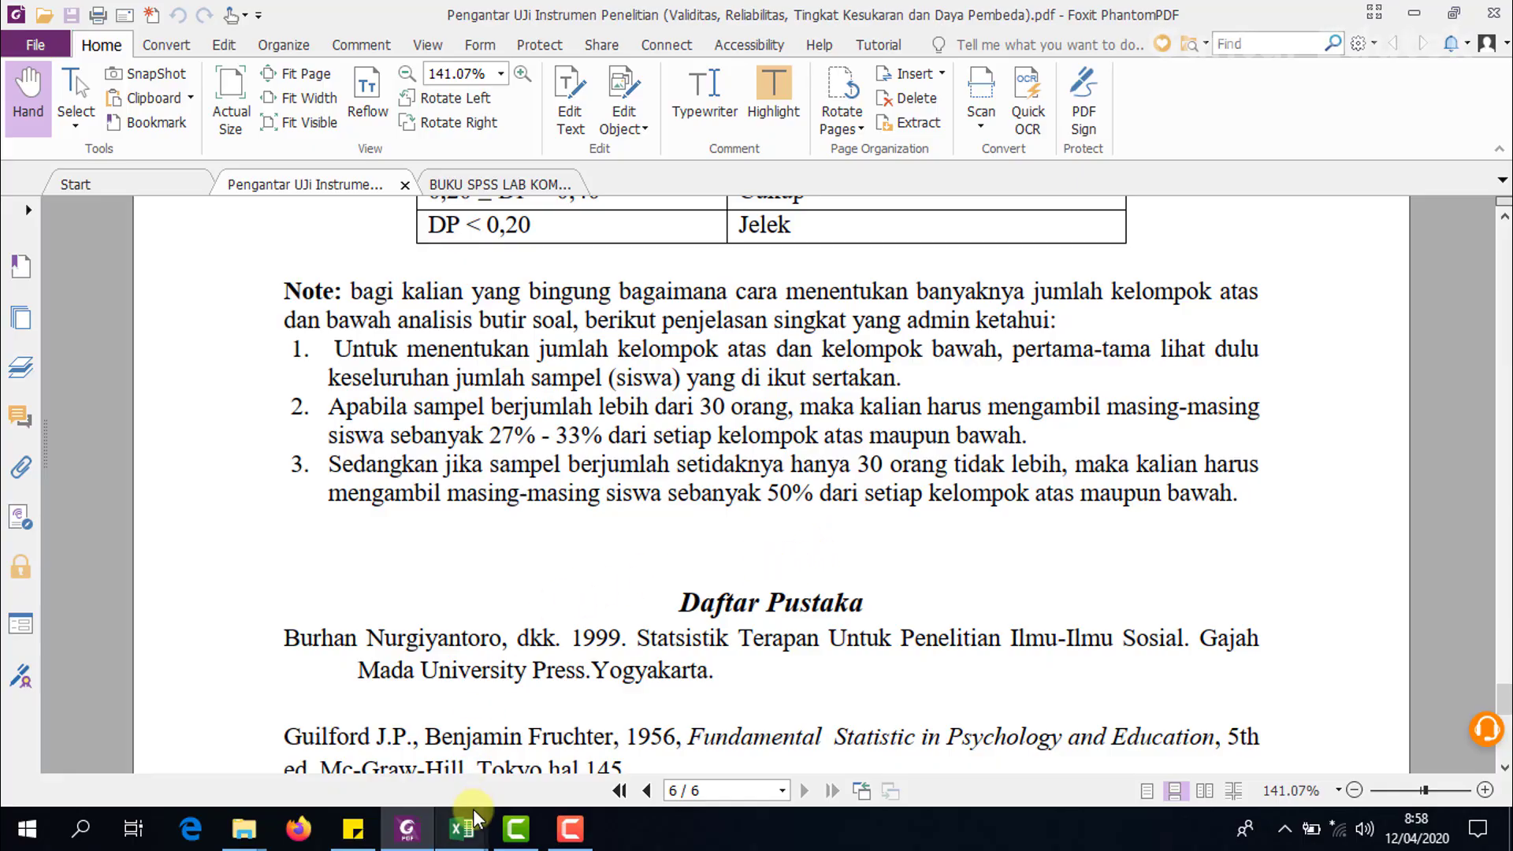
mouse_move(475, 825)
left_click(401, 737)
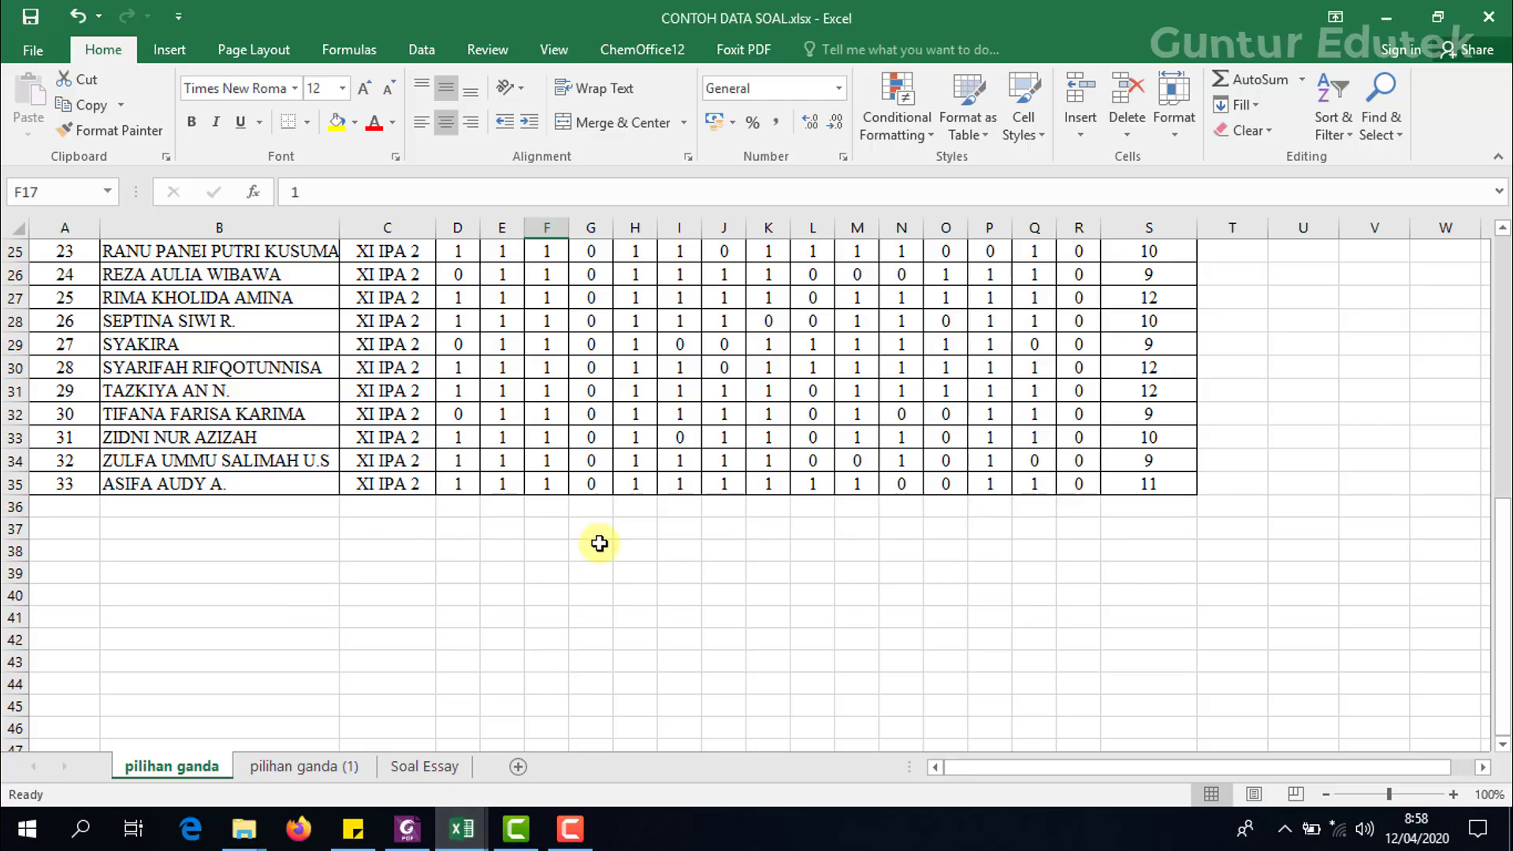
scroll(977, 497, "up", 8)
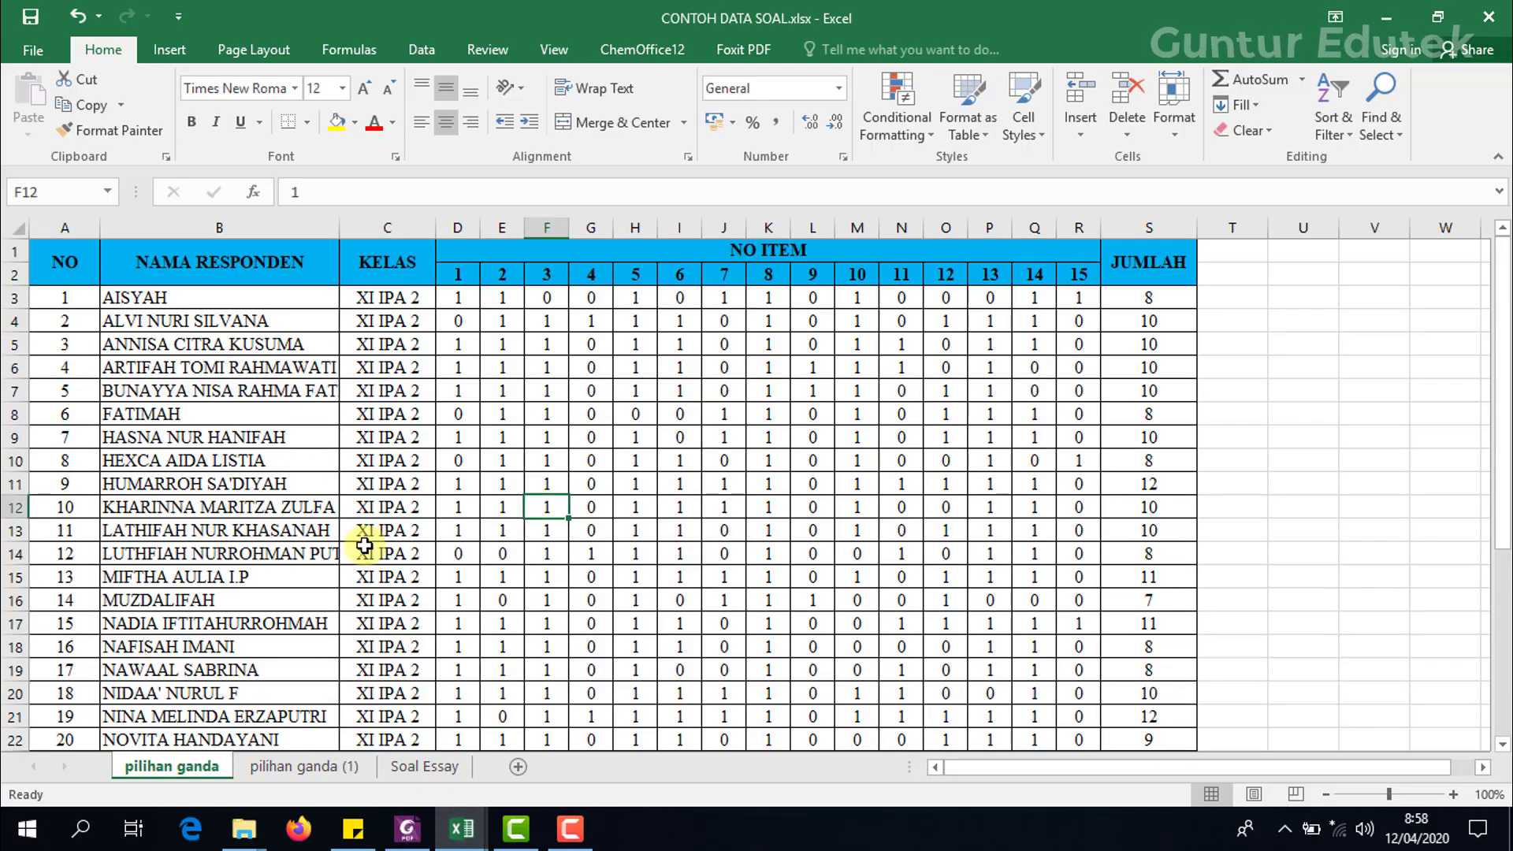
scroll(315, 587, "down", 3)
scroll(138, 753, "down", 2)
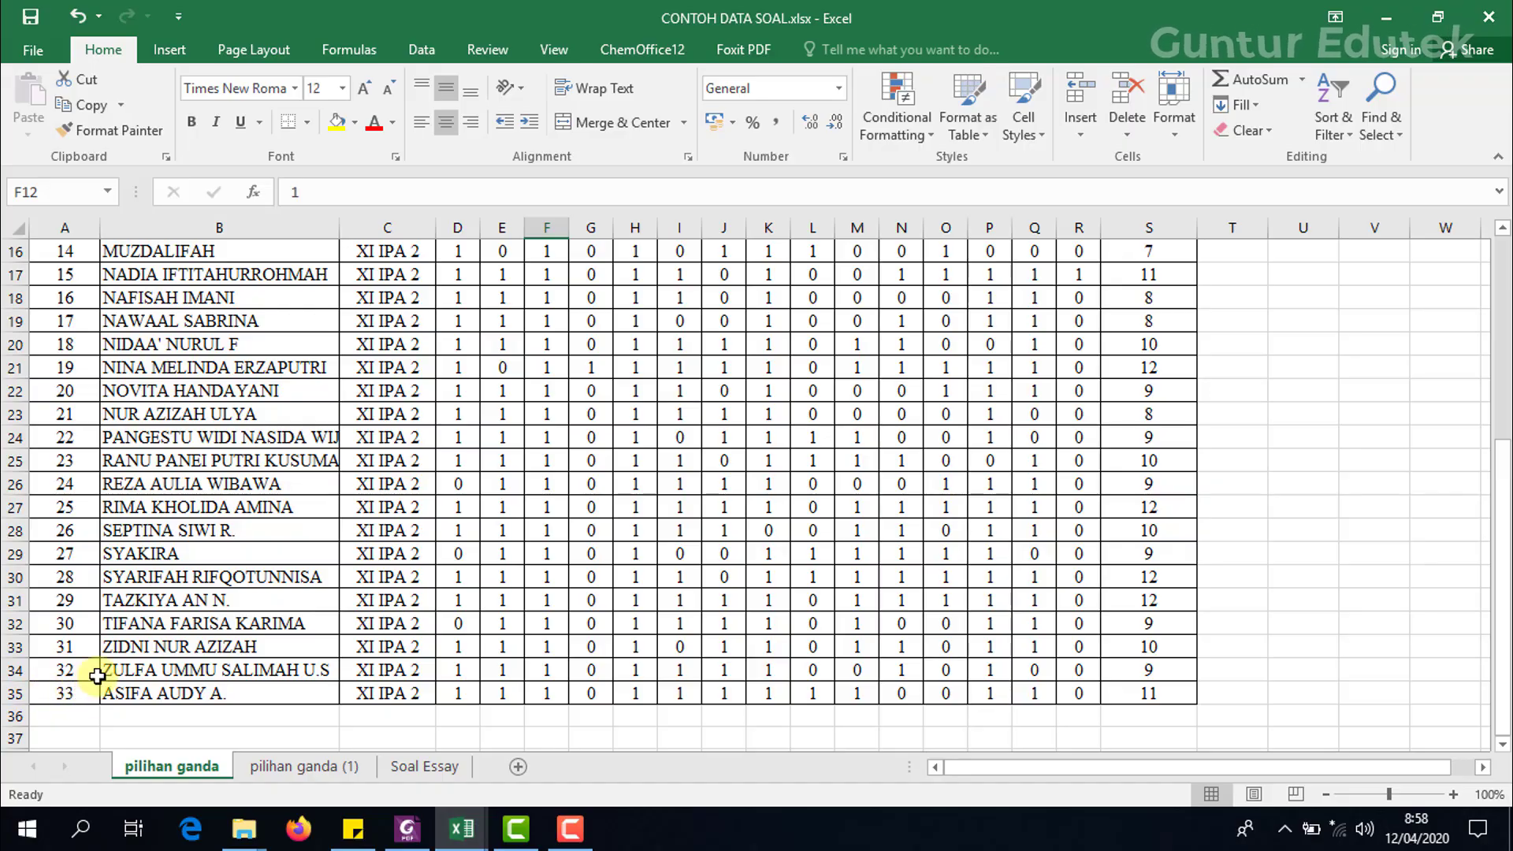
scroll(97, 676, "up", 5)
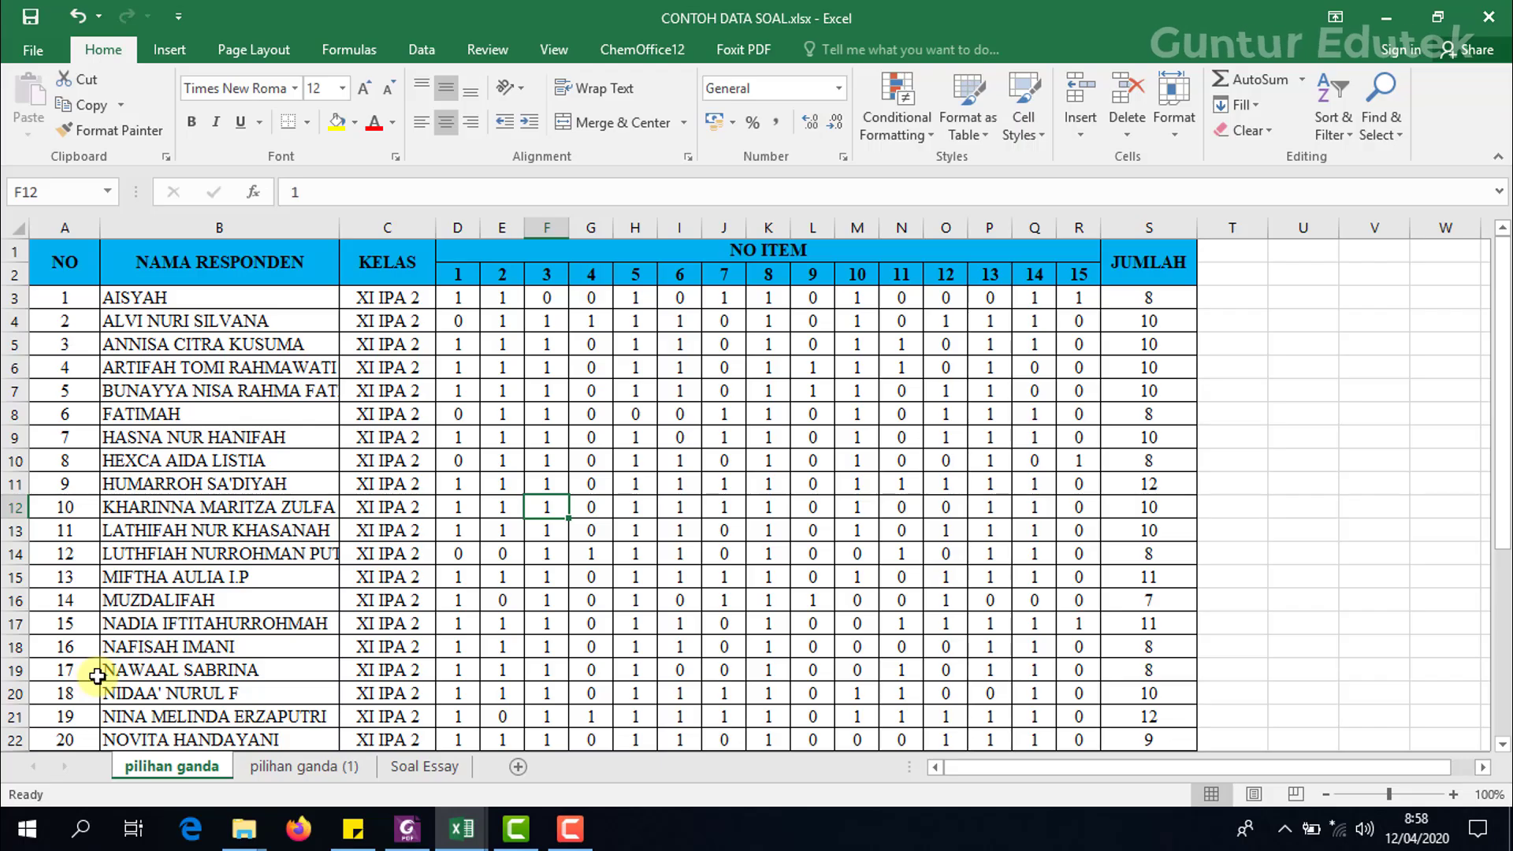
scroll(173, 433, "down", 2)
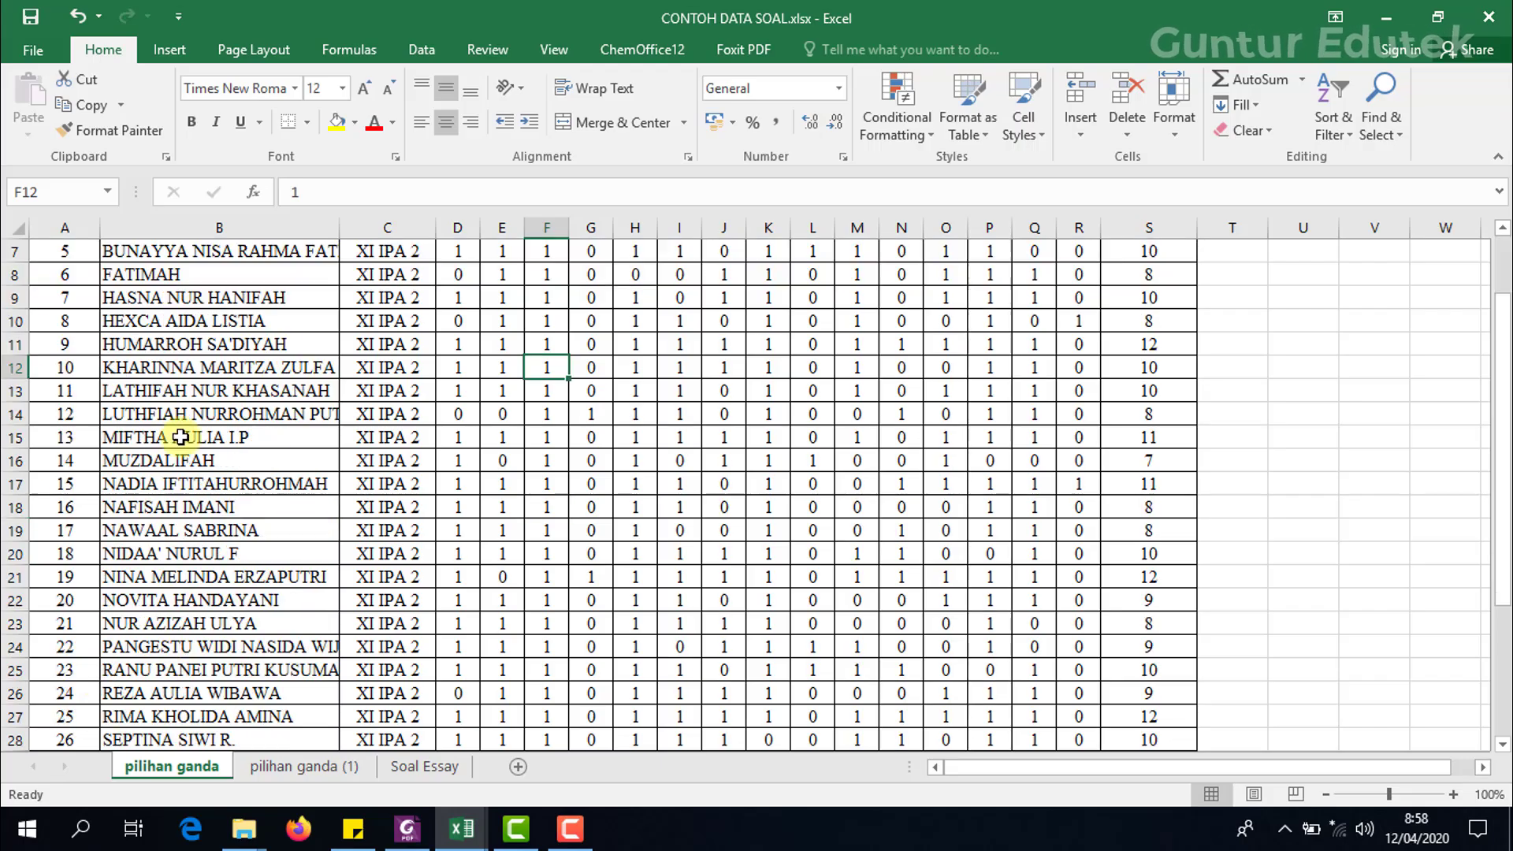
scroll(197, 473, "down", 2)
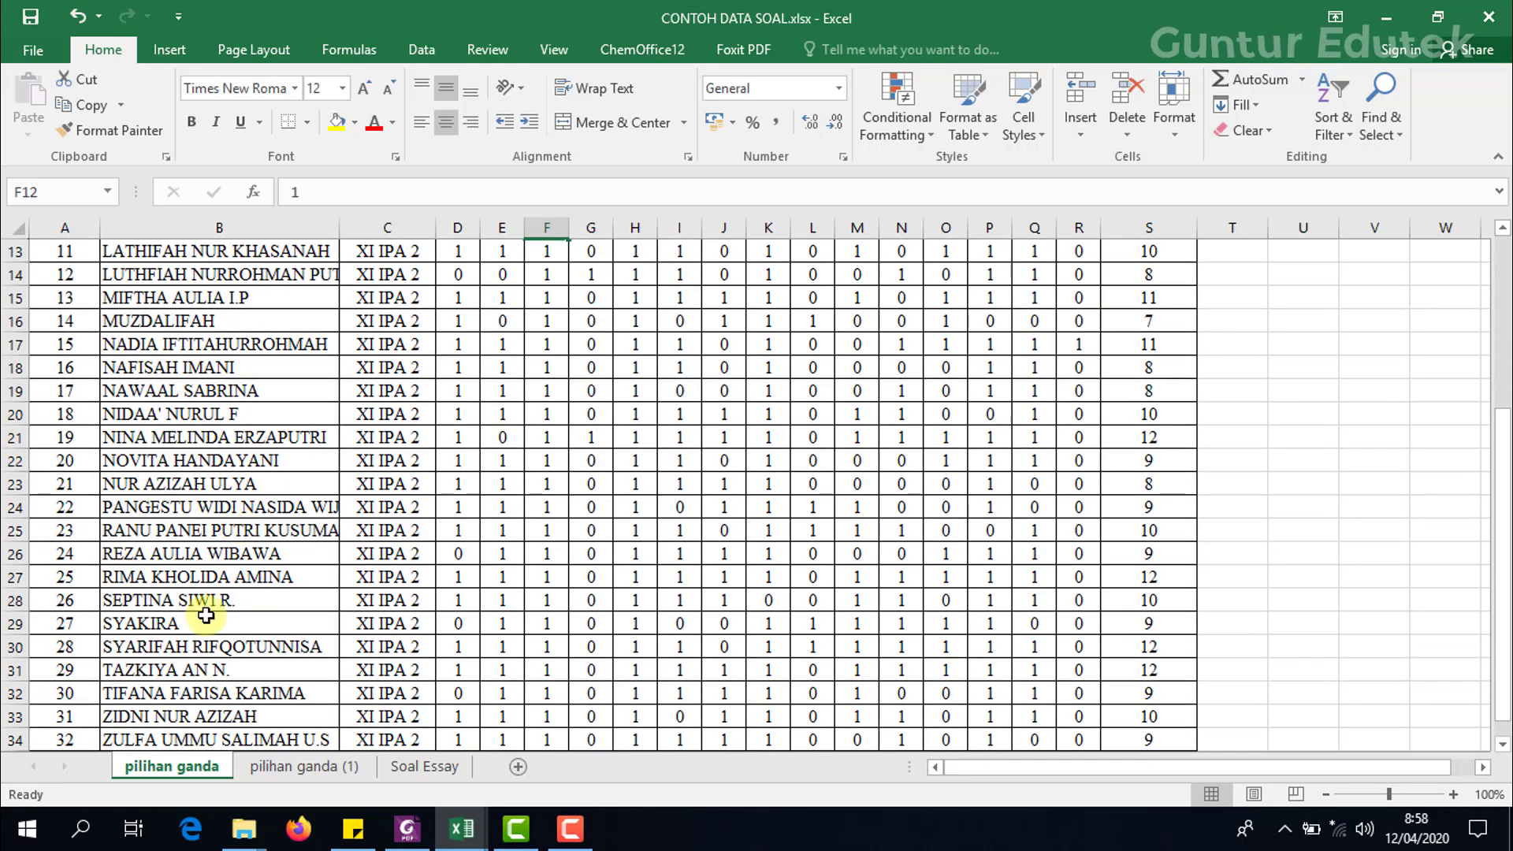
Switch to the Data Uji Instrumen Soal Pilihan Ganda Fix workbook and review the Skor Siswa totals in column CX, including the formula in CX6.
left_click(461, 827)
left_click(541, 757)
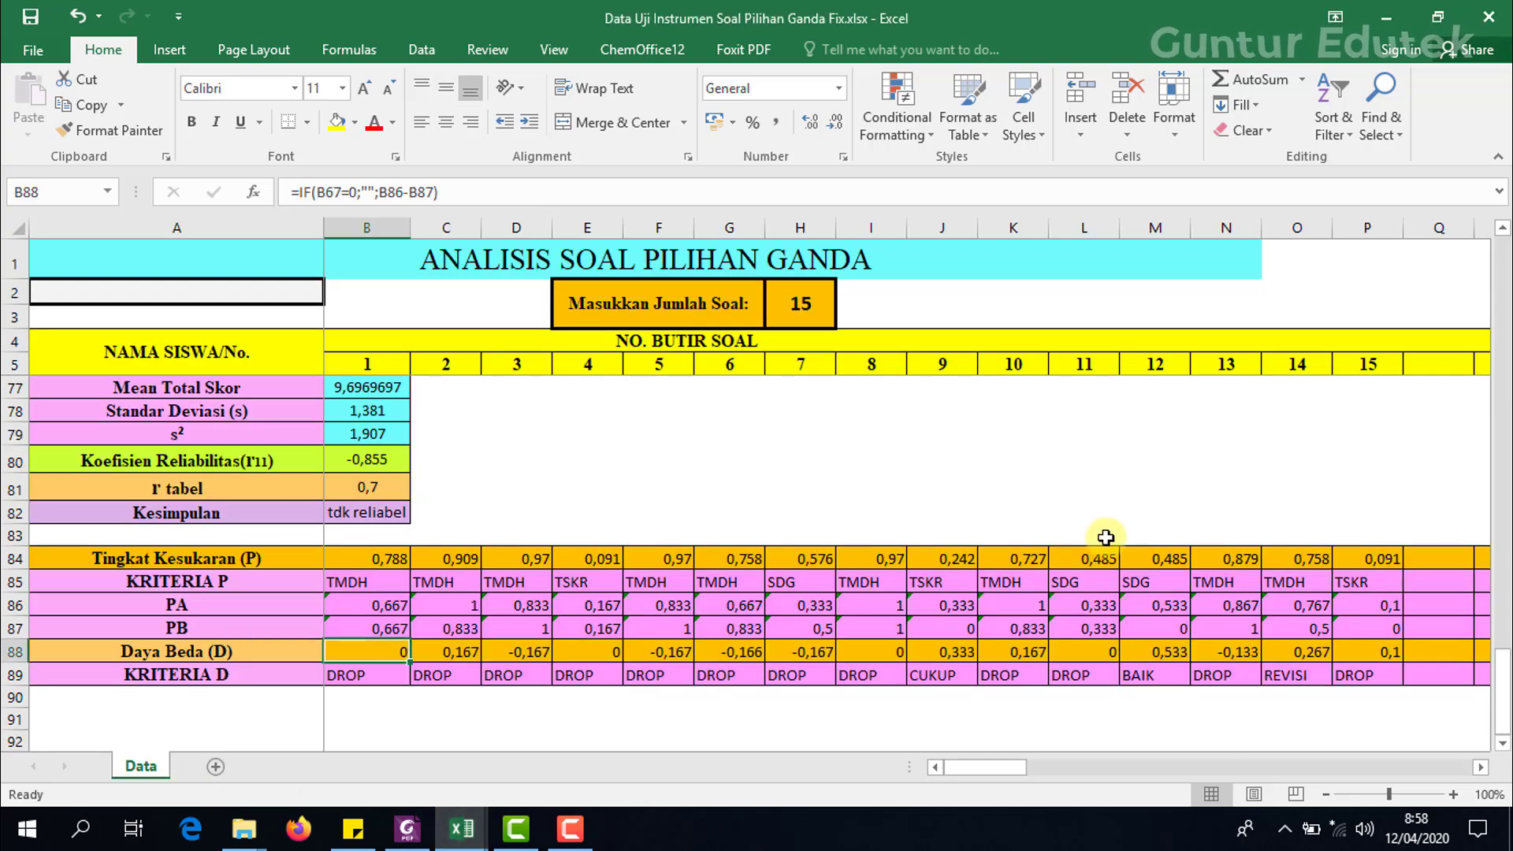
scroll(1129, 525, "up", 17)
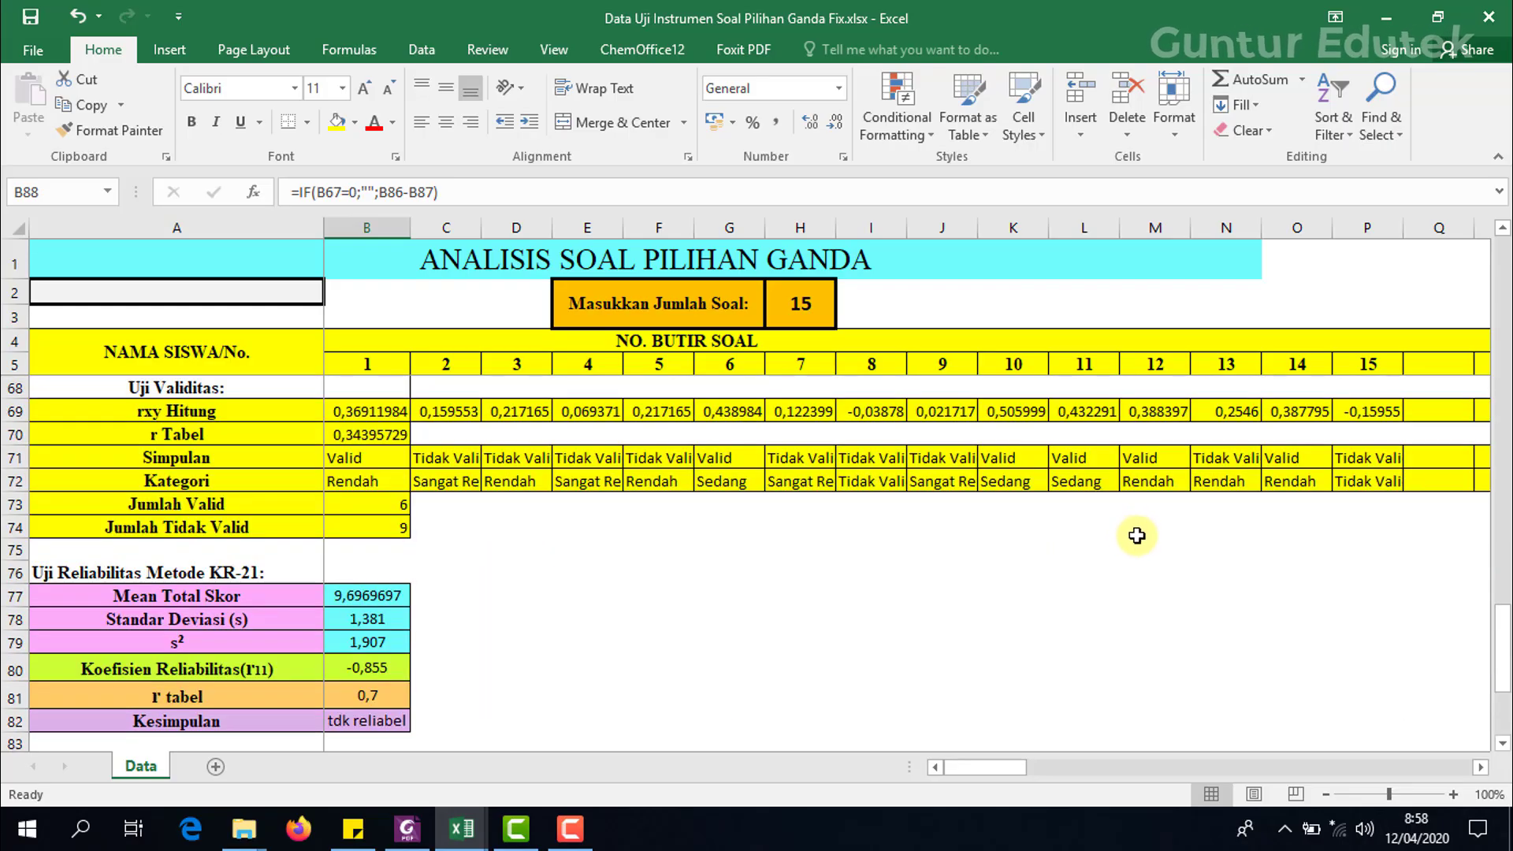
scroll(1146, 557, "up", 7)
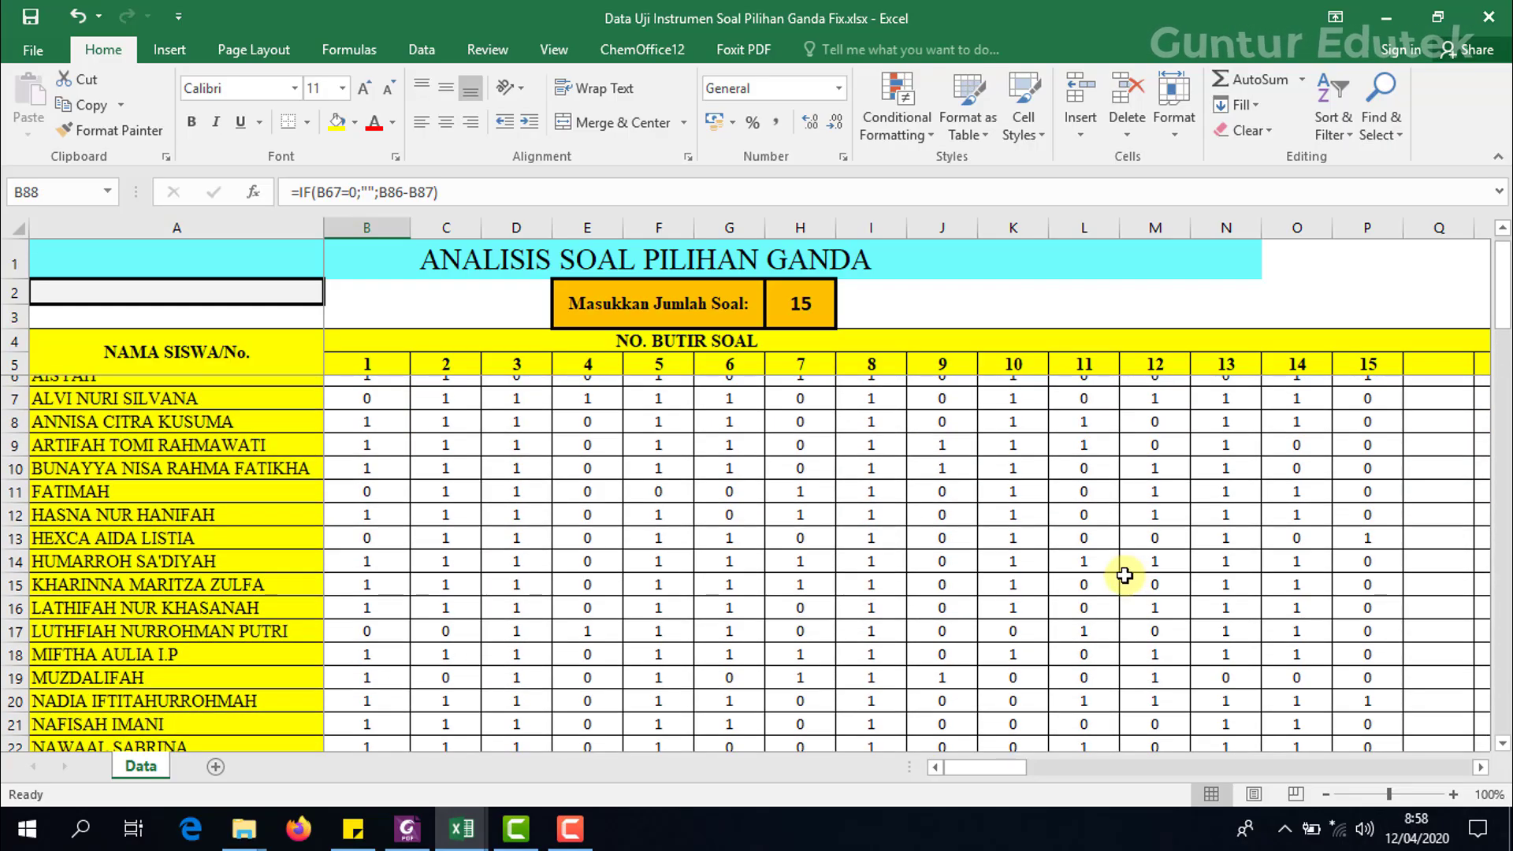
left_click_drag(1003, 766, 1481, 776)
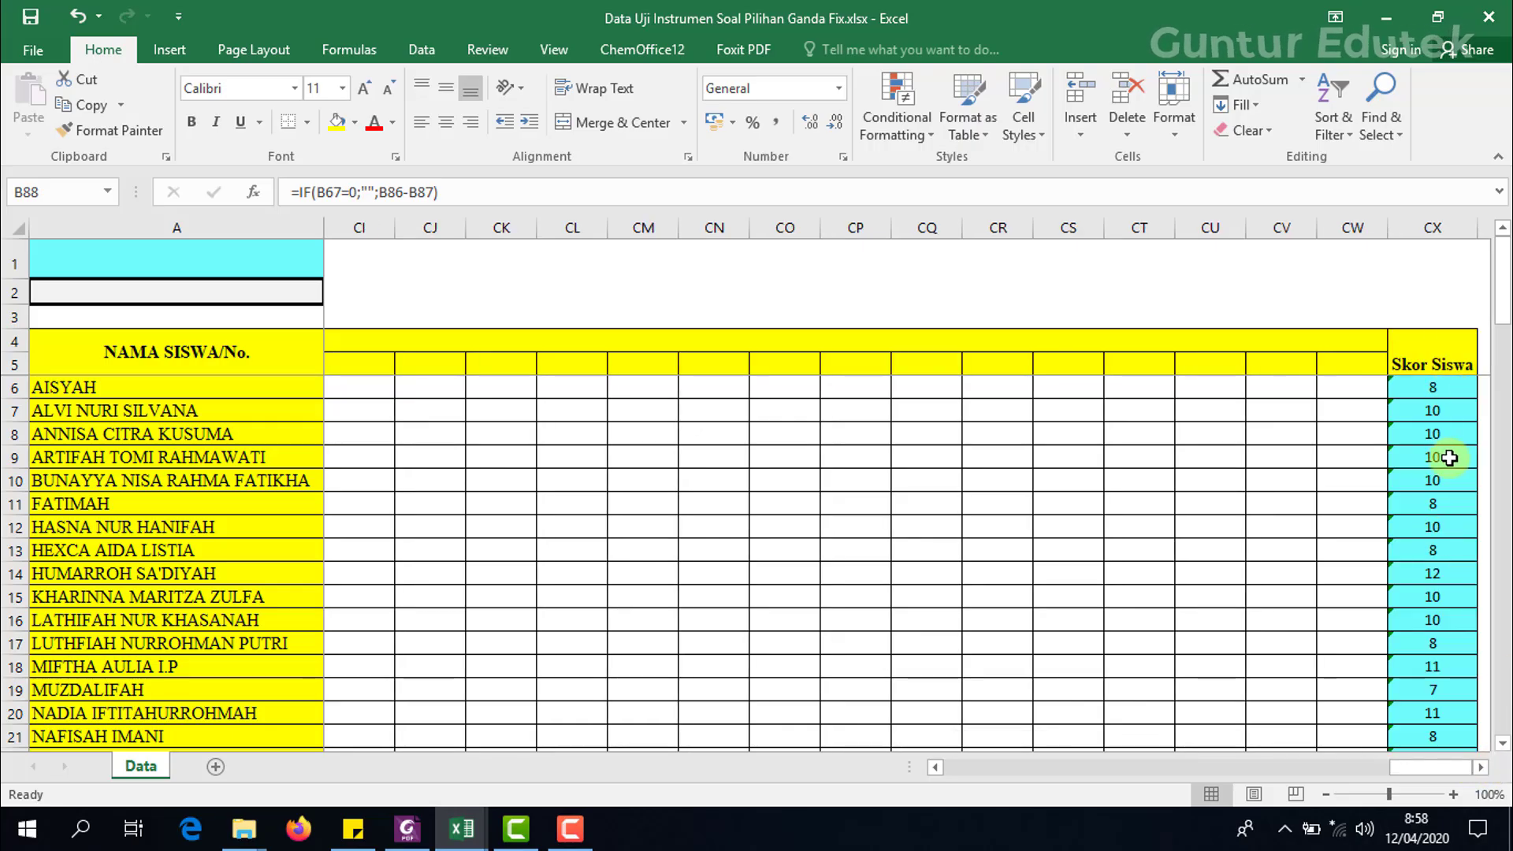
left_click(1450, 396)
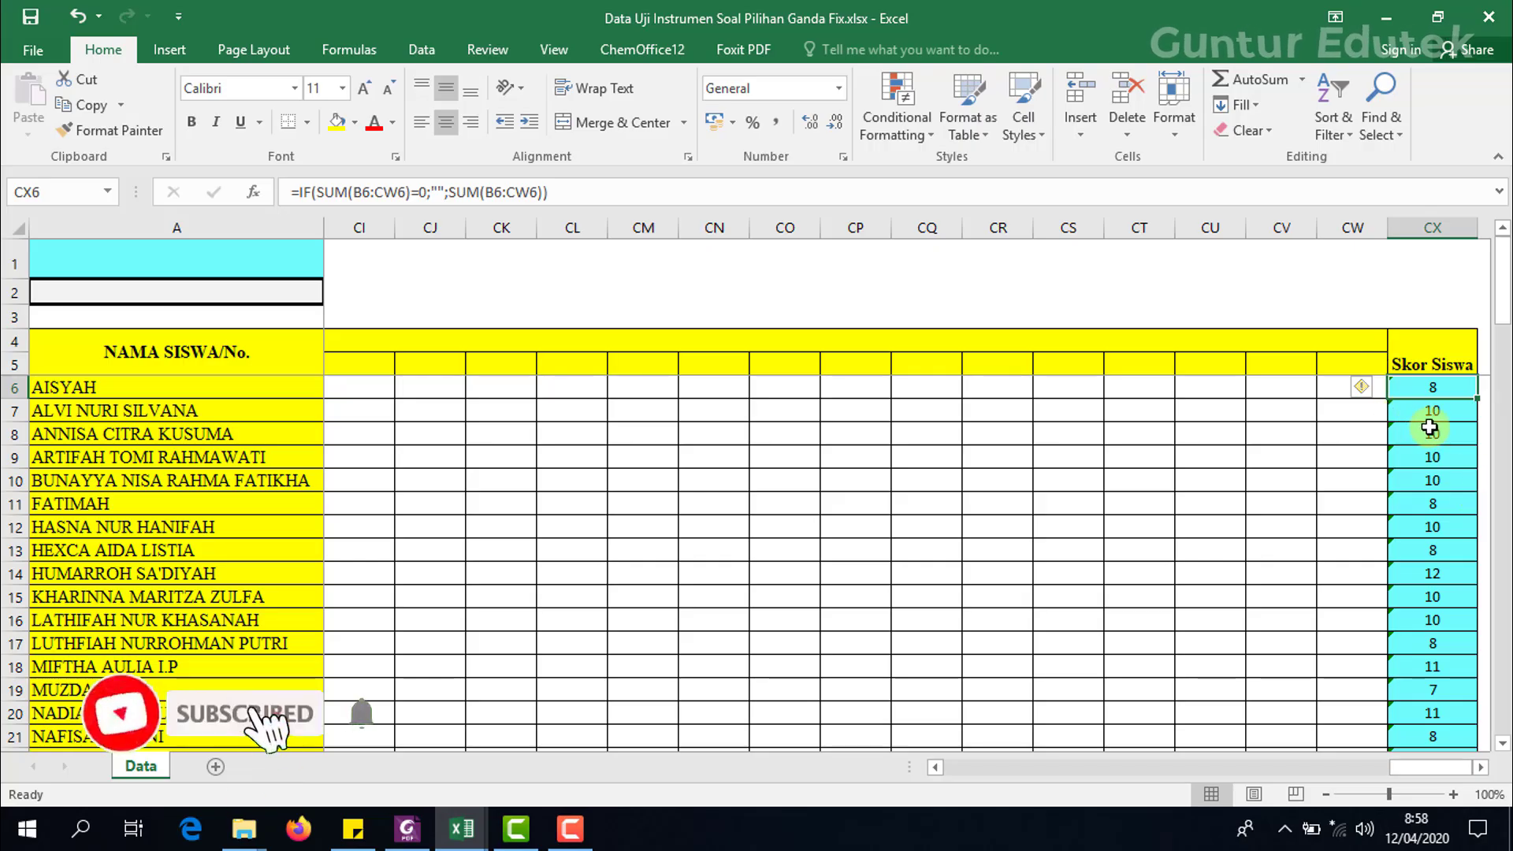
scroll(1425, 512, "down", 3)
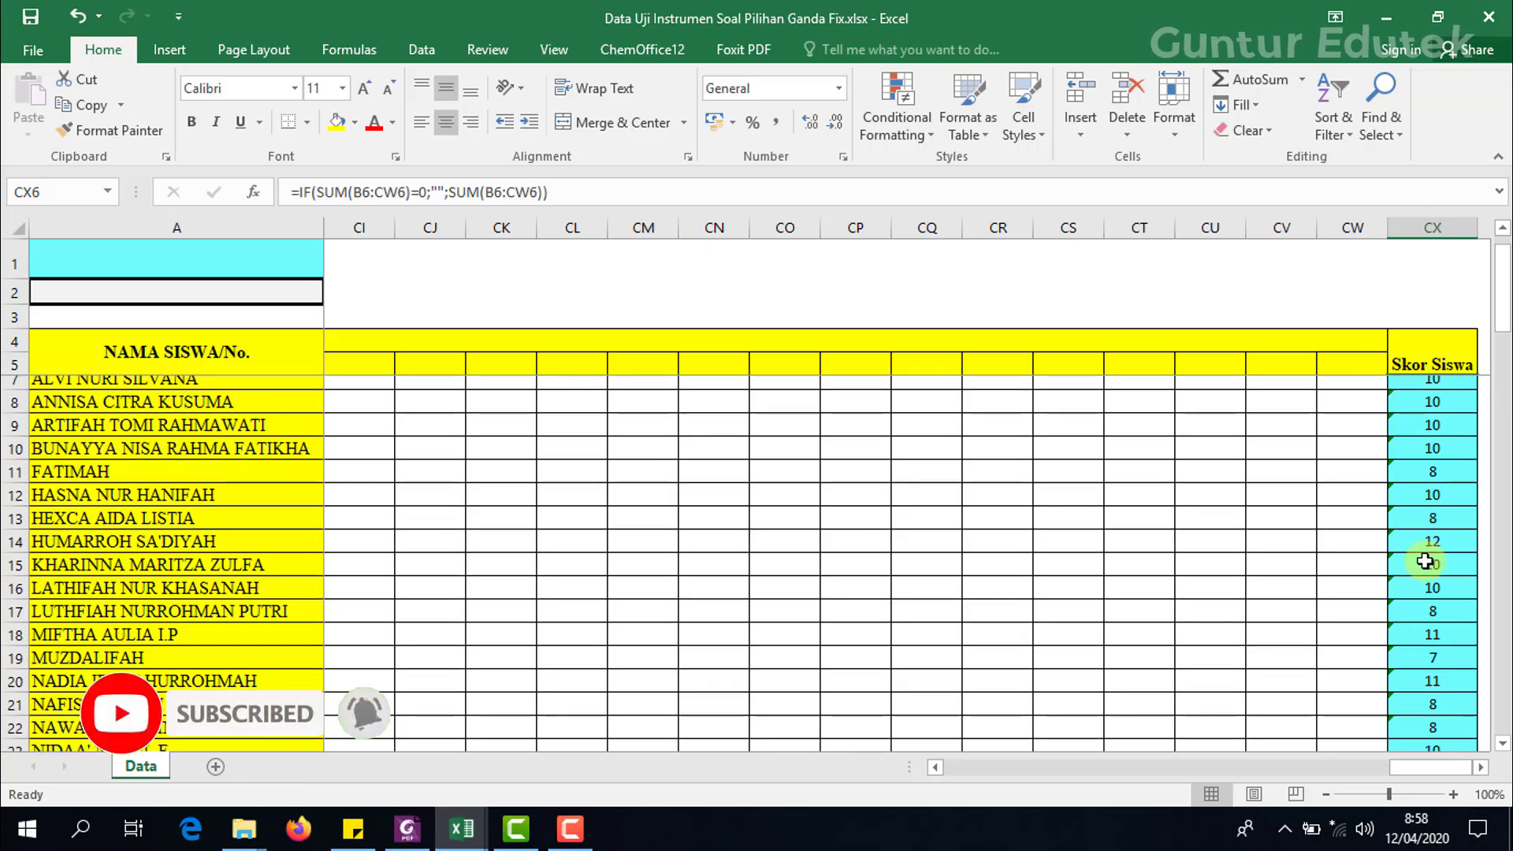
scroll(1426, 606, "down", 8)
scroll(1432, 628, "up", 11)
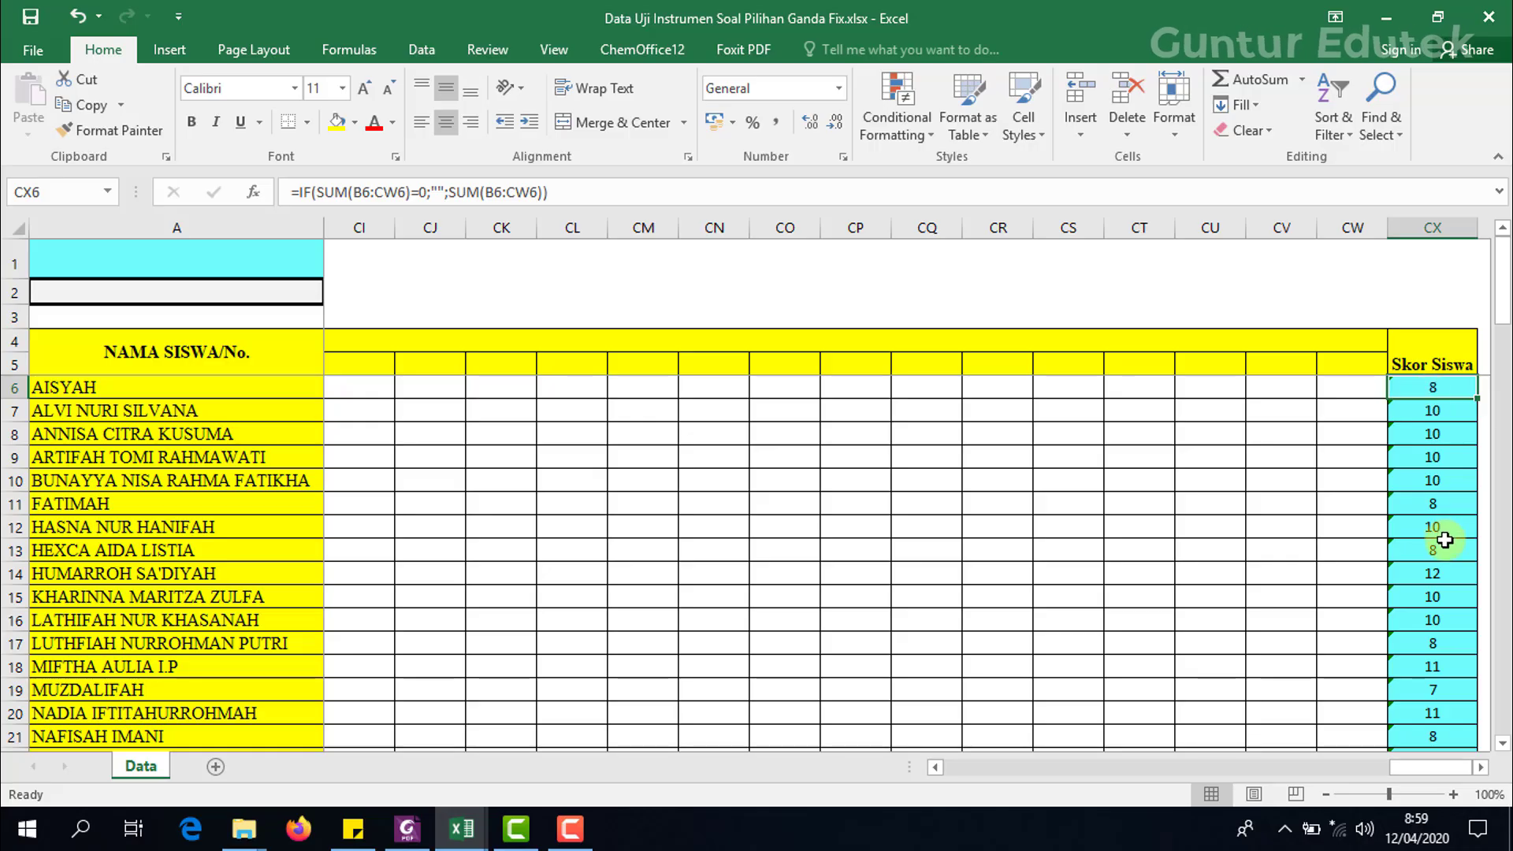
scroll(1442, 543, "down", 6)
scroll(1439, 611, "down", 4)
scroll(1433, 595, "up", 10)
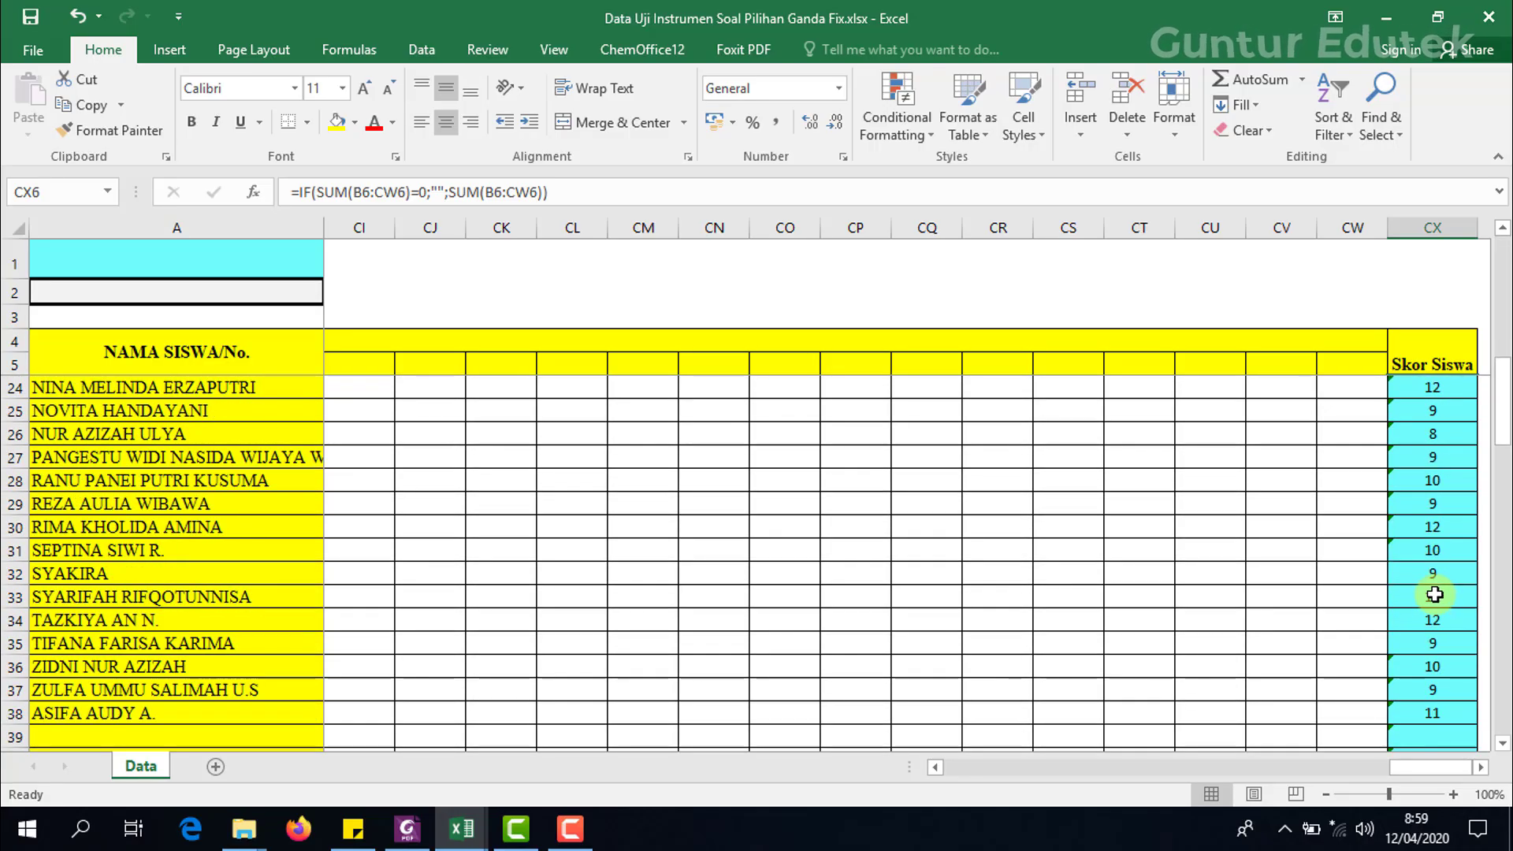
Sort the student data in A6:CX38 by the Skor Siswa column on Values, ordered Largest to Smallest.
left_click_drag(1418, 767, 698, 744)
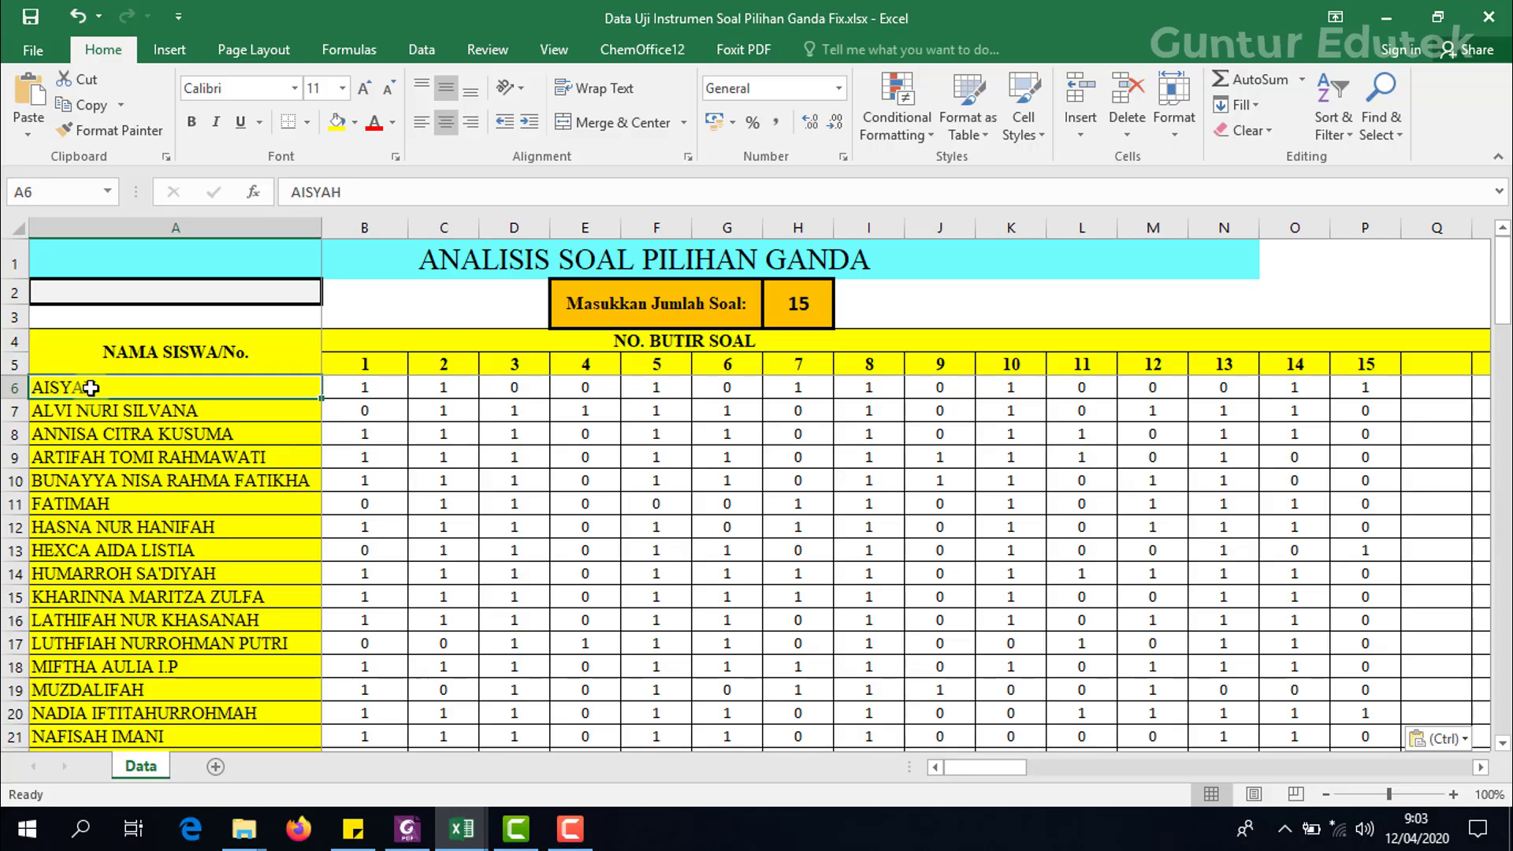
left_click_drag(250, 407, 1375, 551)
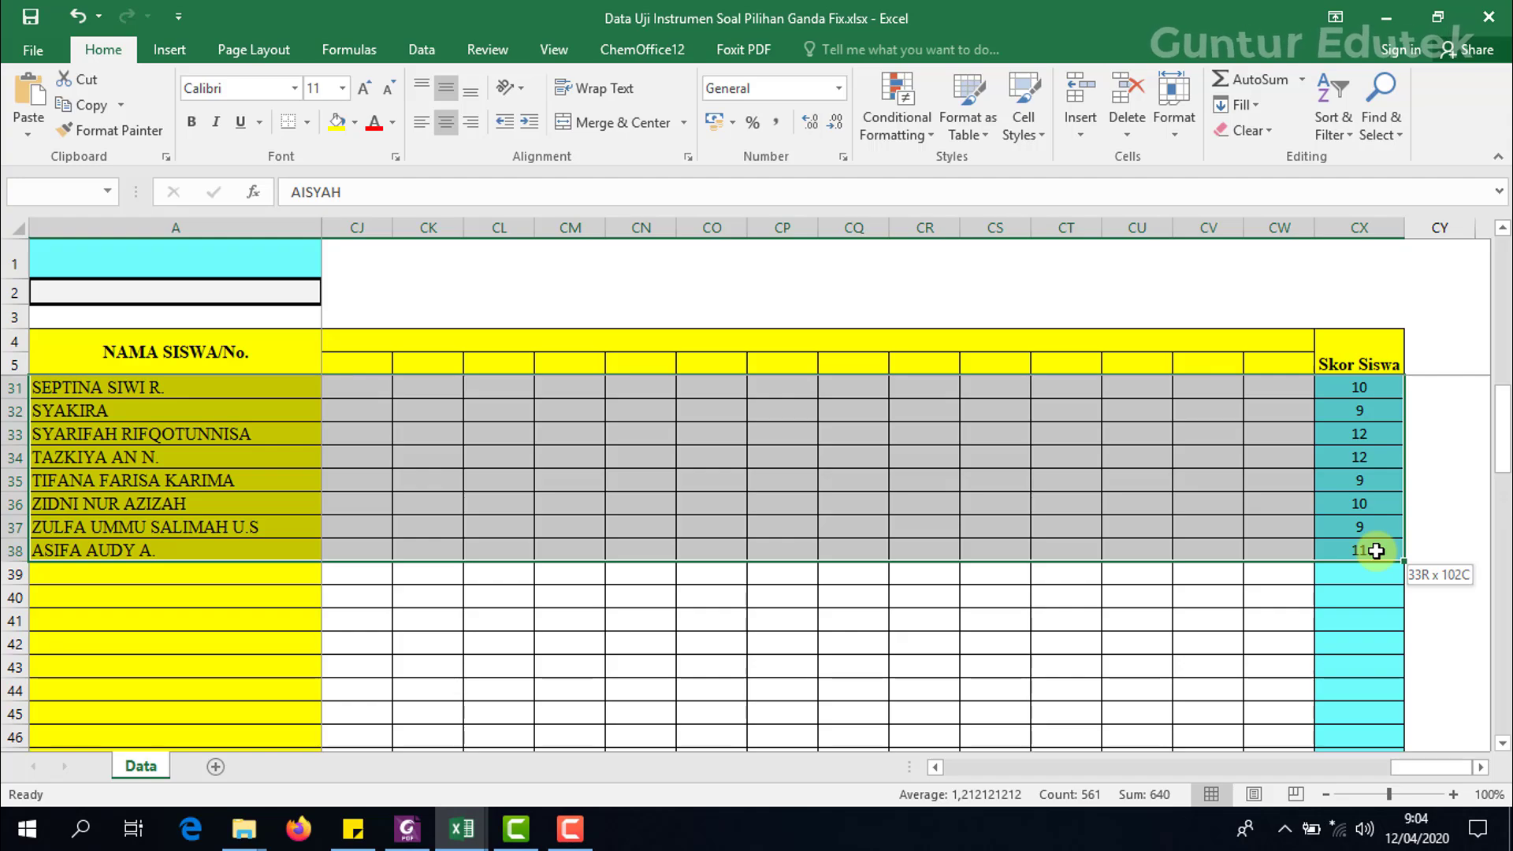
left_click_drag(1376, 551, 1376, 551)
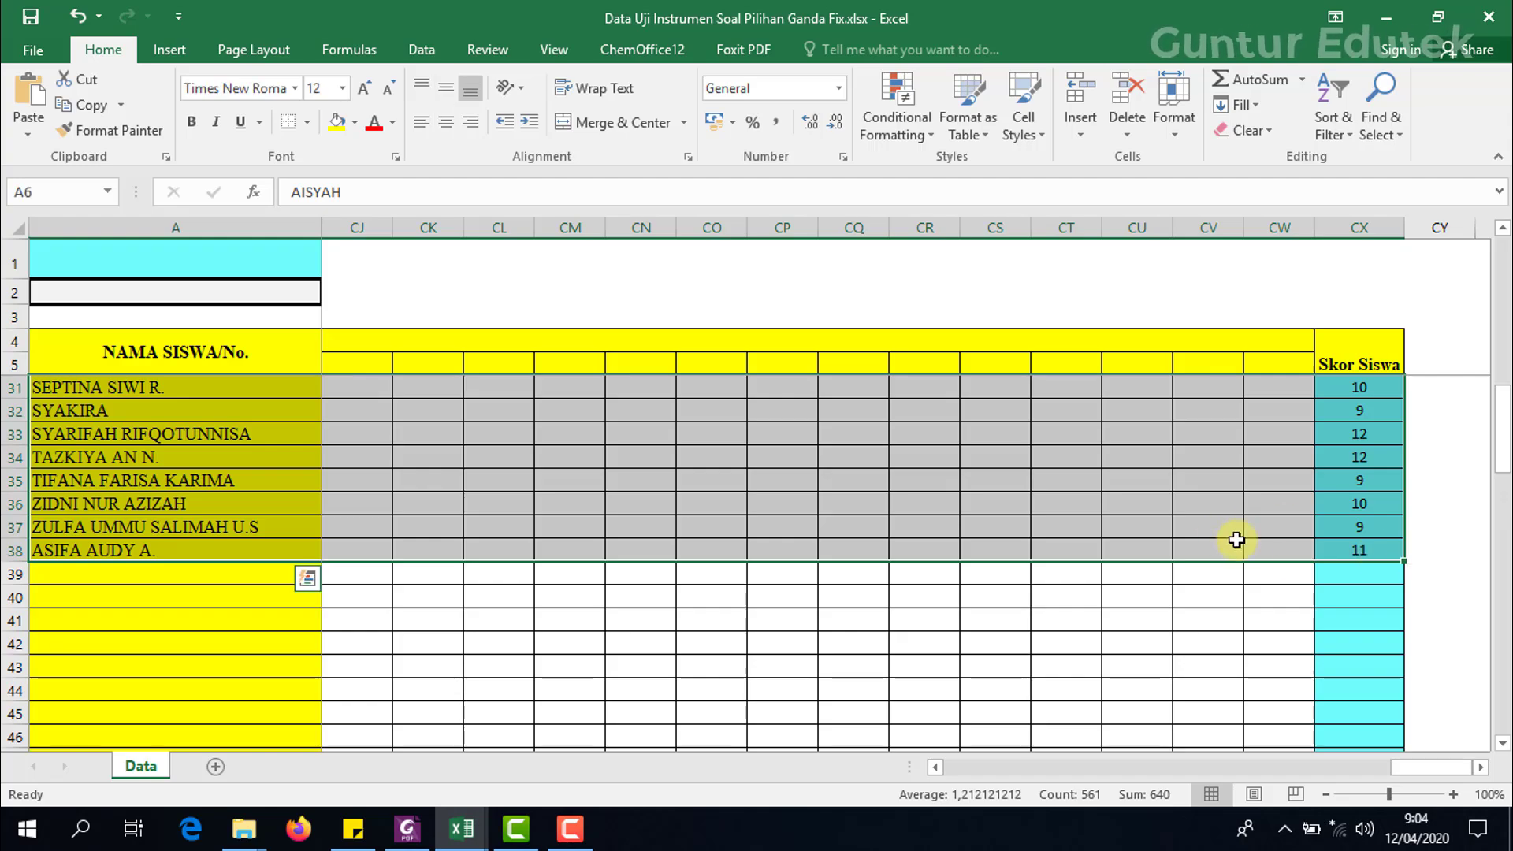
scroll(1292, 561, "up", 8)
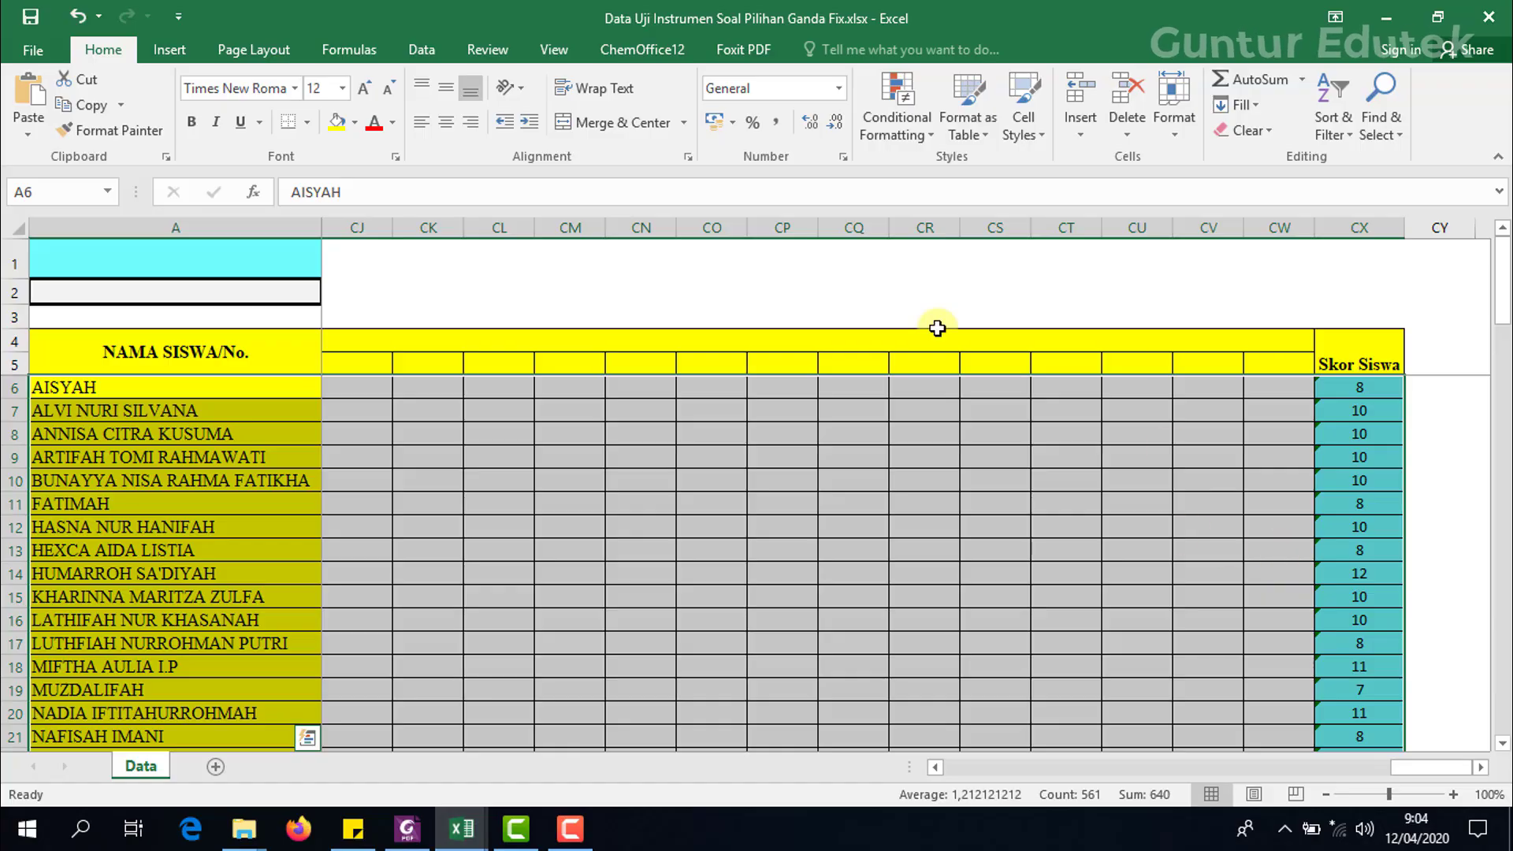
left_click(1337, 139)
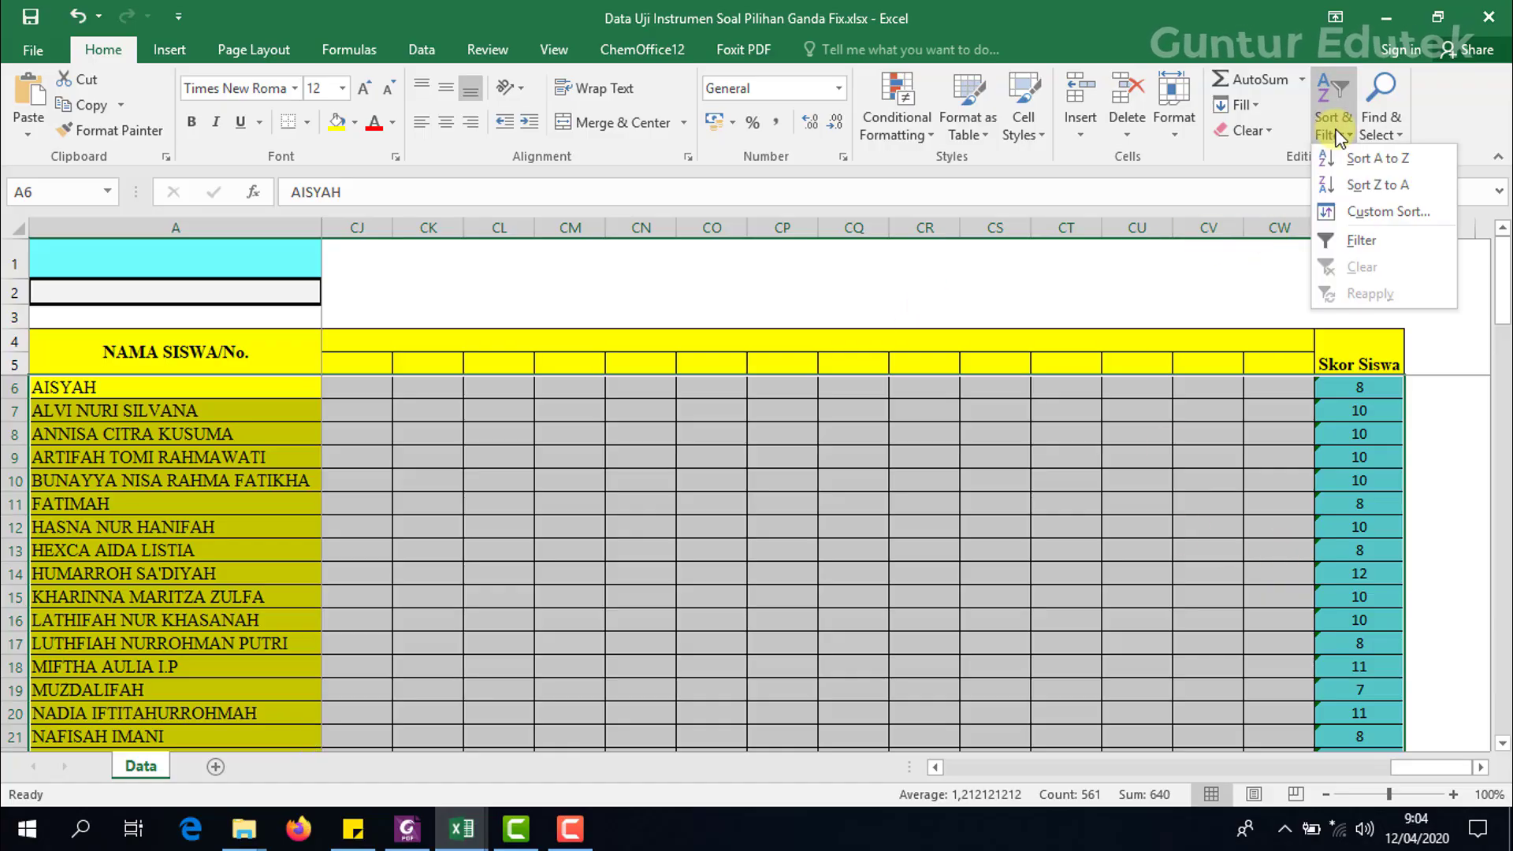
left_click(1374, 210)
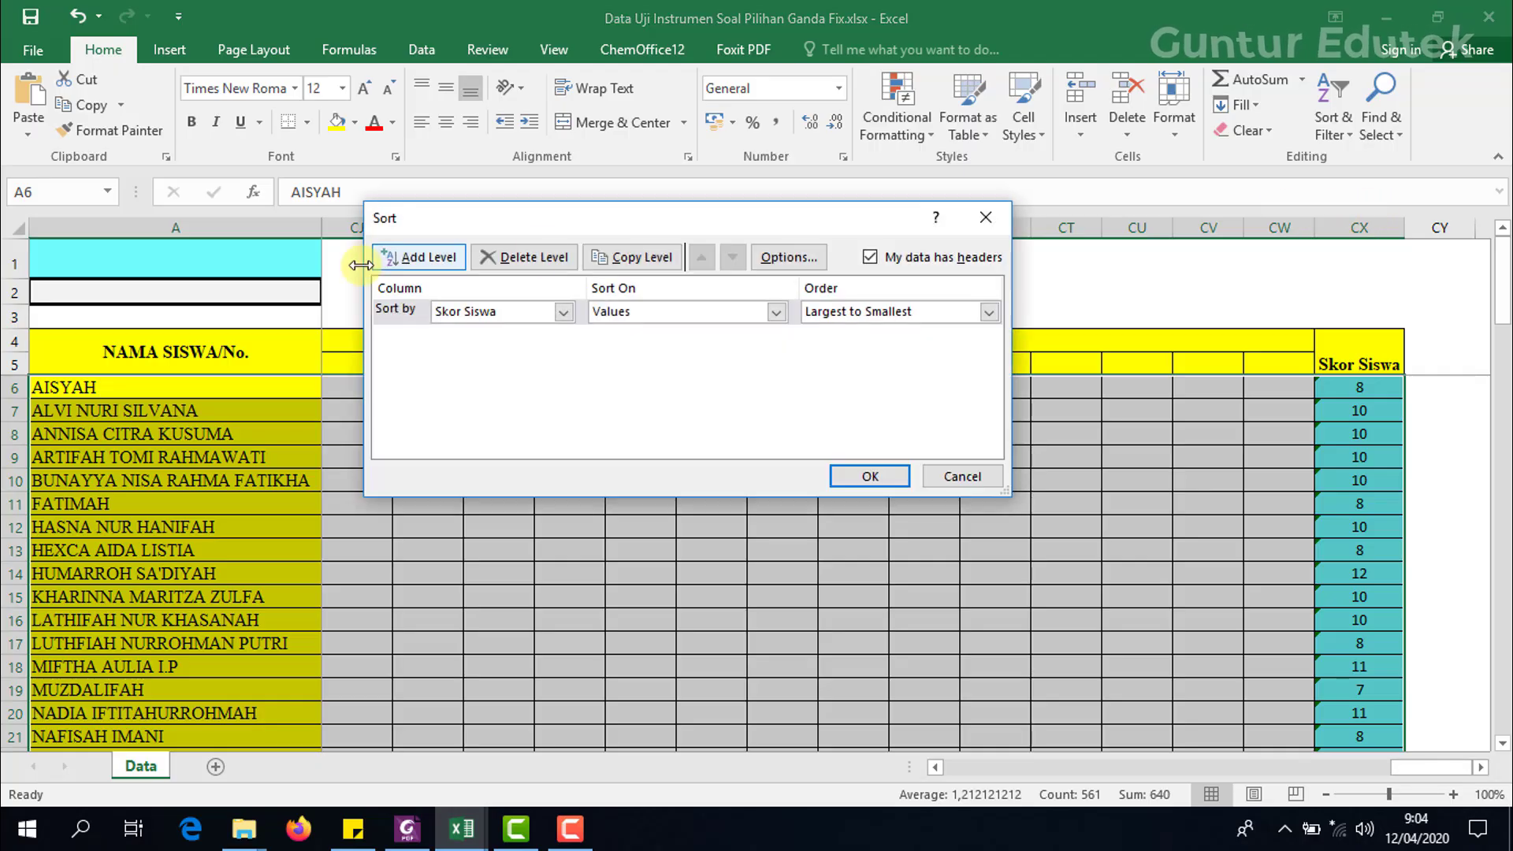
left_click(563, 314)
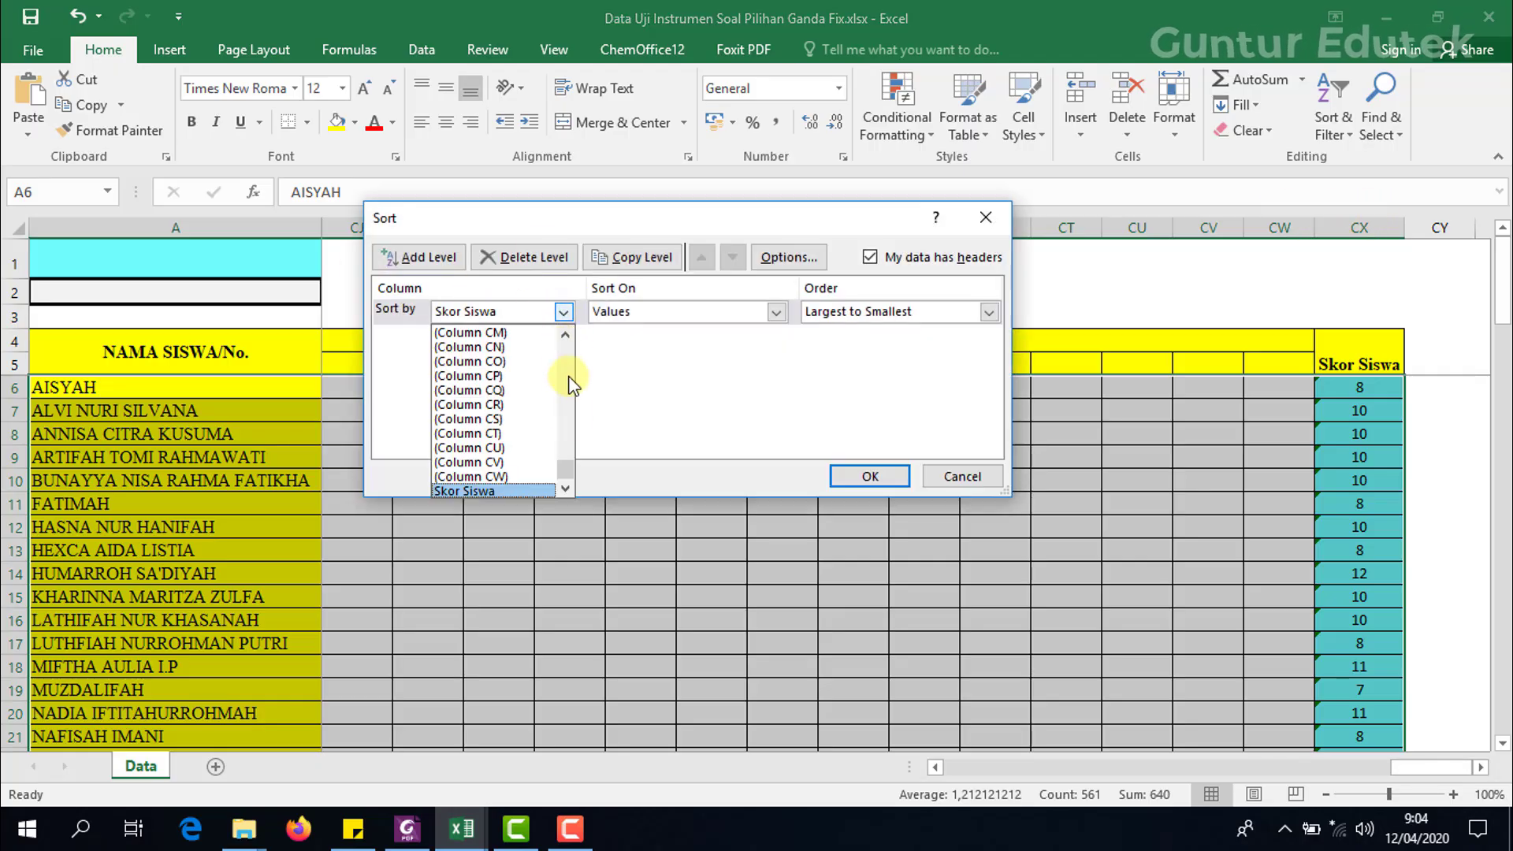
left_click(515, 492)
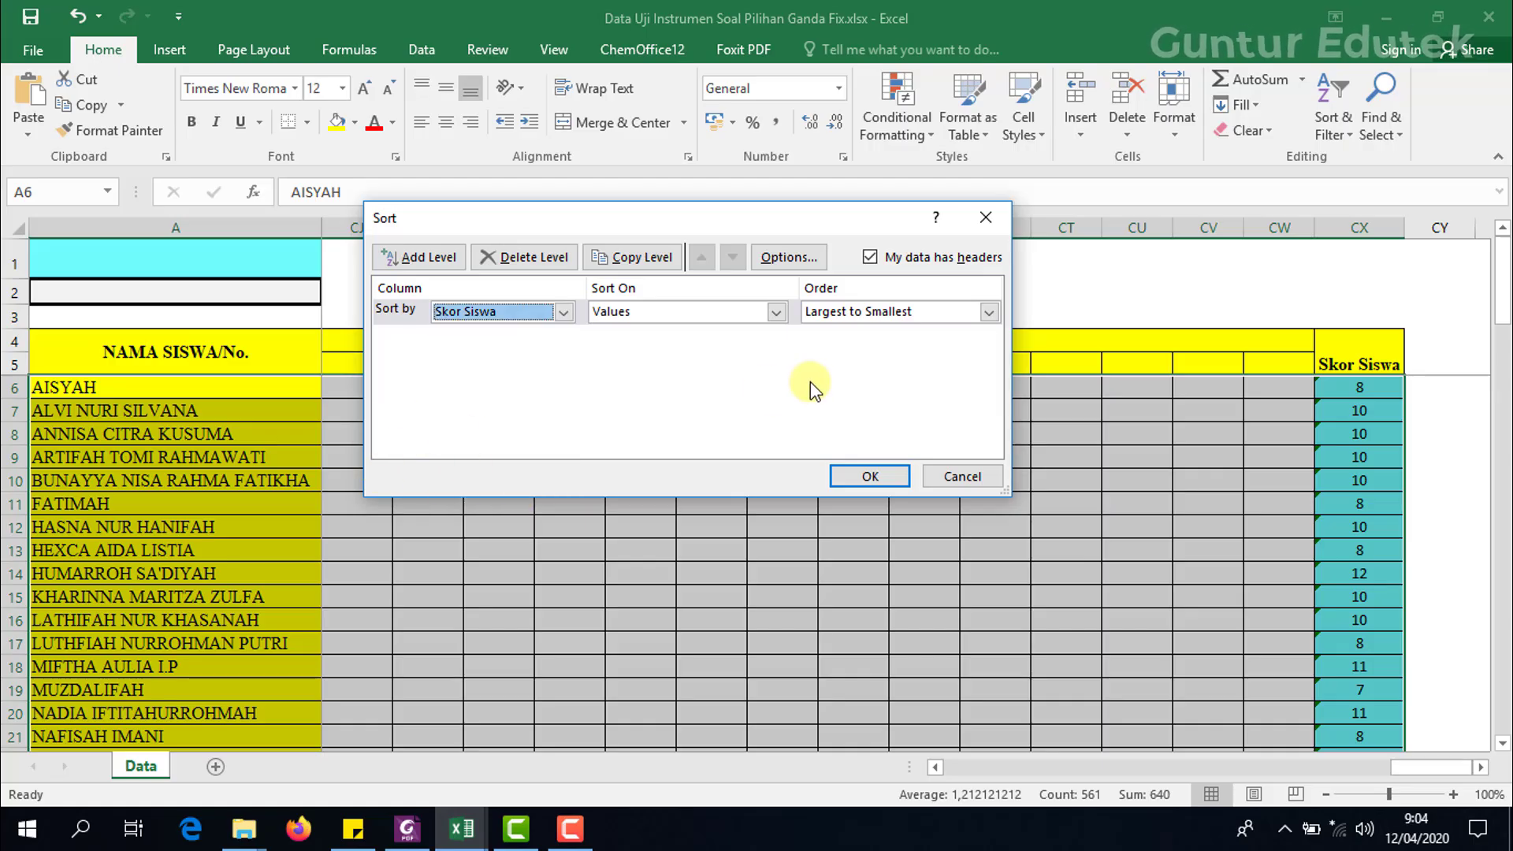
left_click(873, 314)
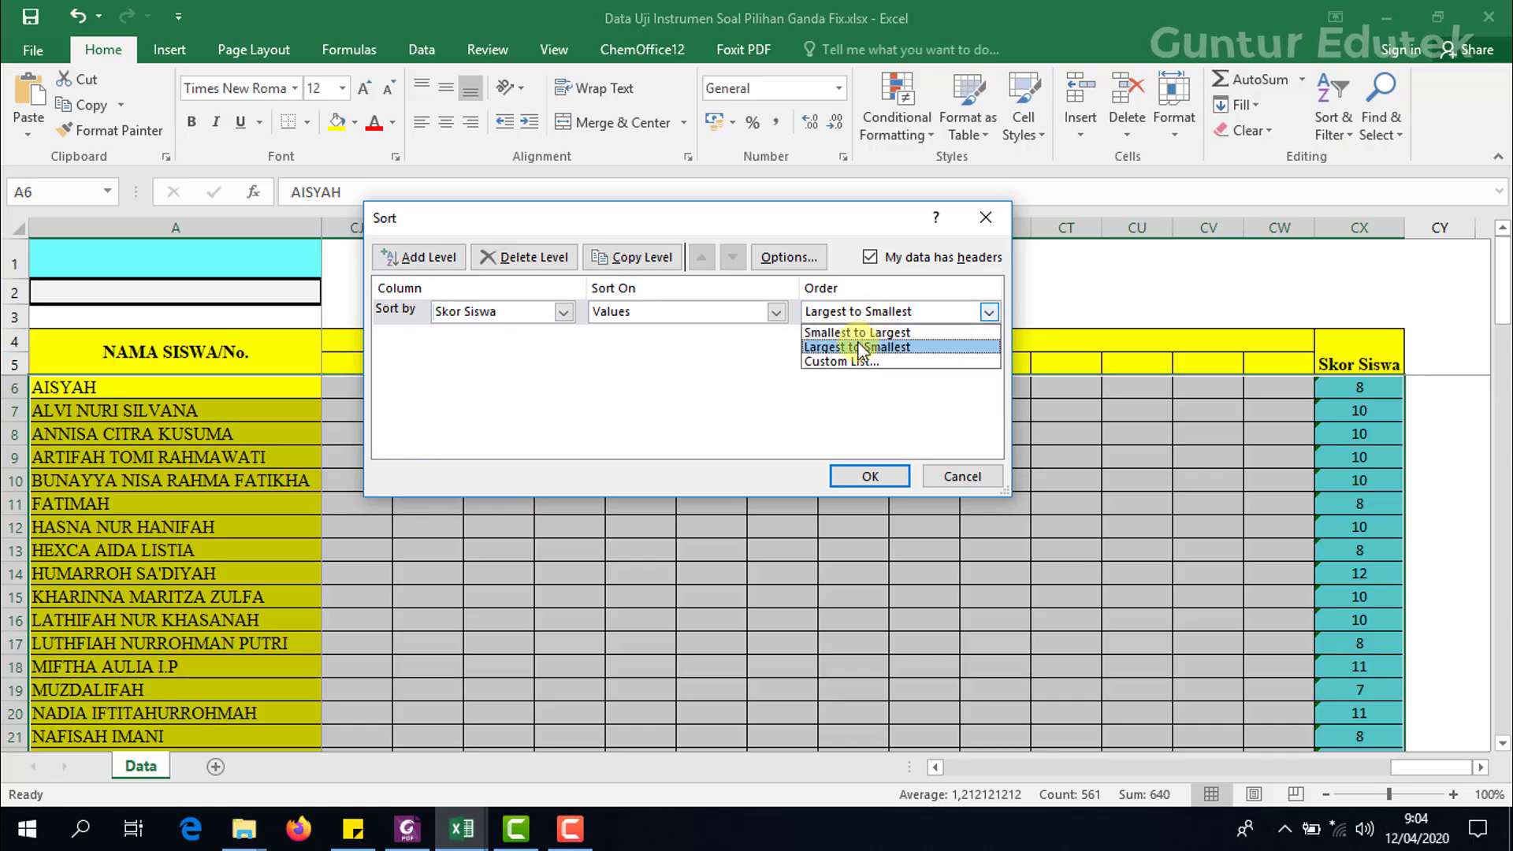
left_click(859, 347)
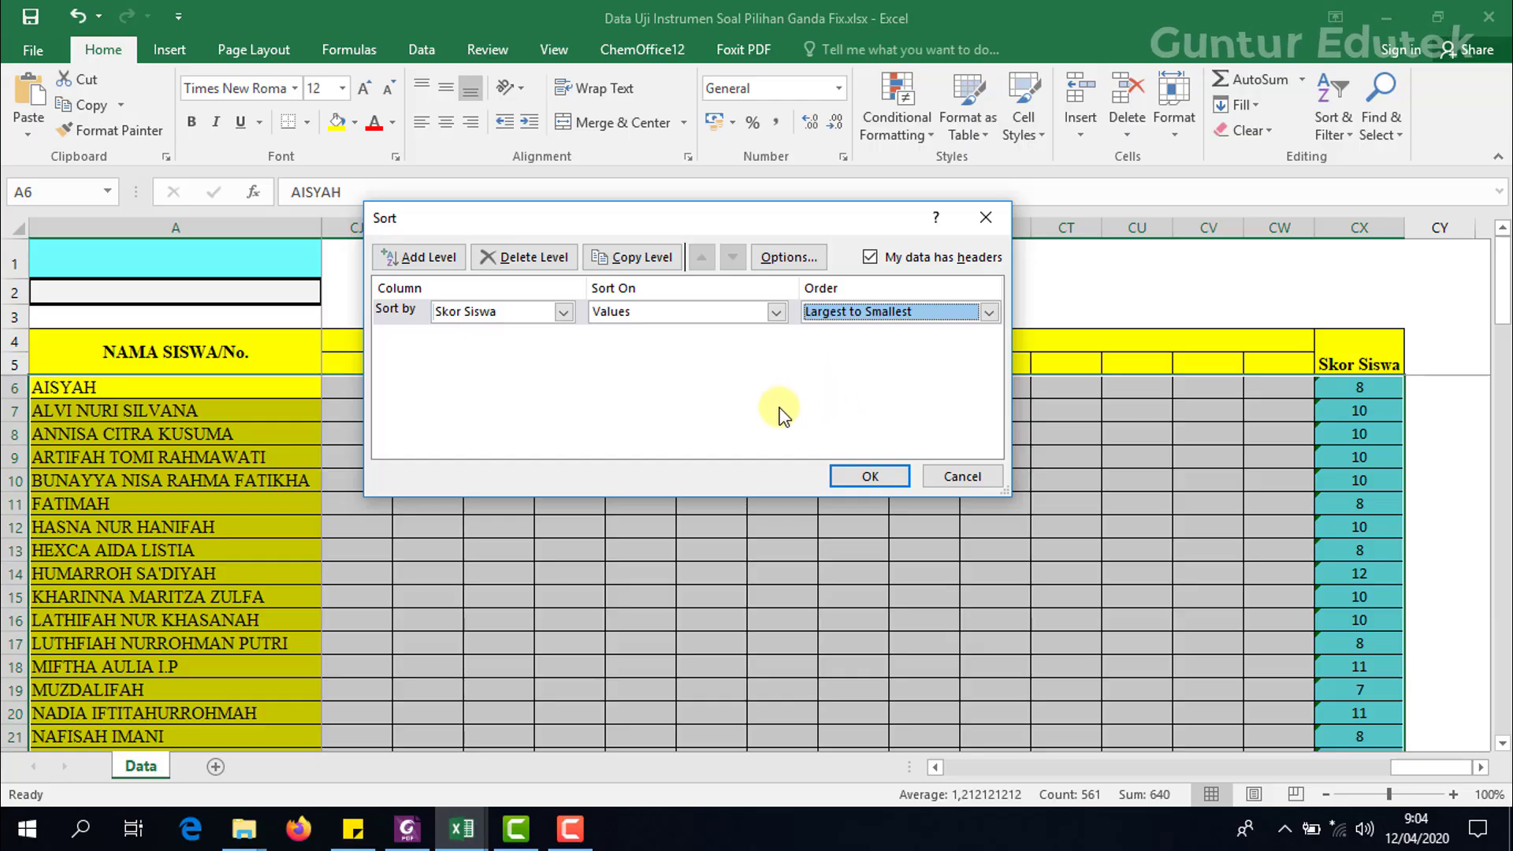
left_click(871, 478)
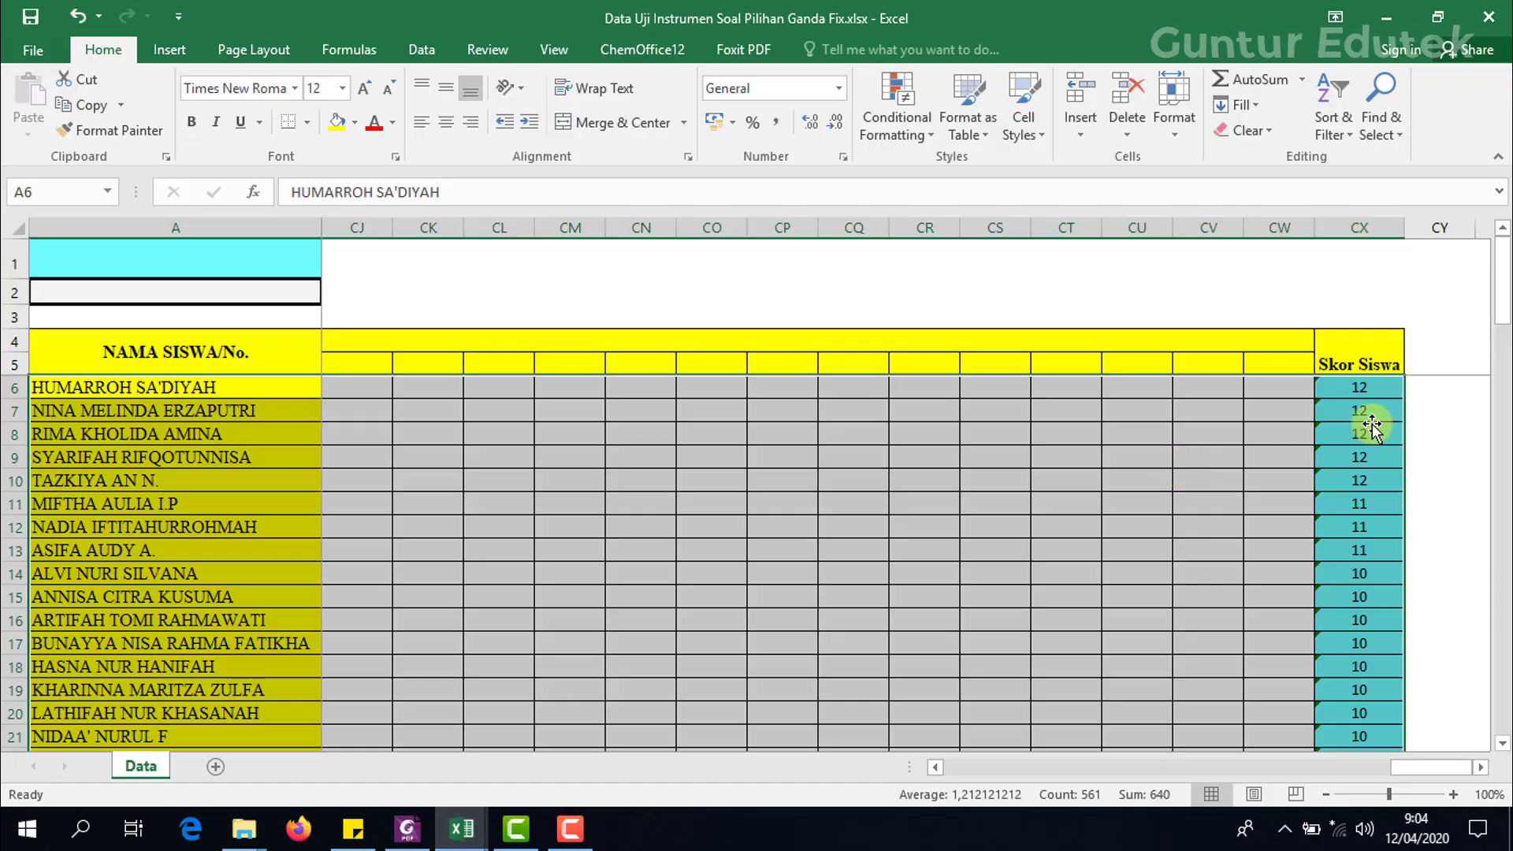
Review the sorted Skor Siswa column from the highest score in CX6 to the lowest in CX38.
scroll(1372, 427, "down", 8)
scroll(1375, 441, "up", 8)
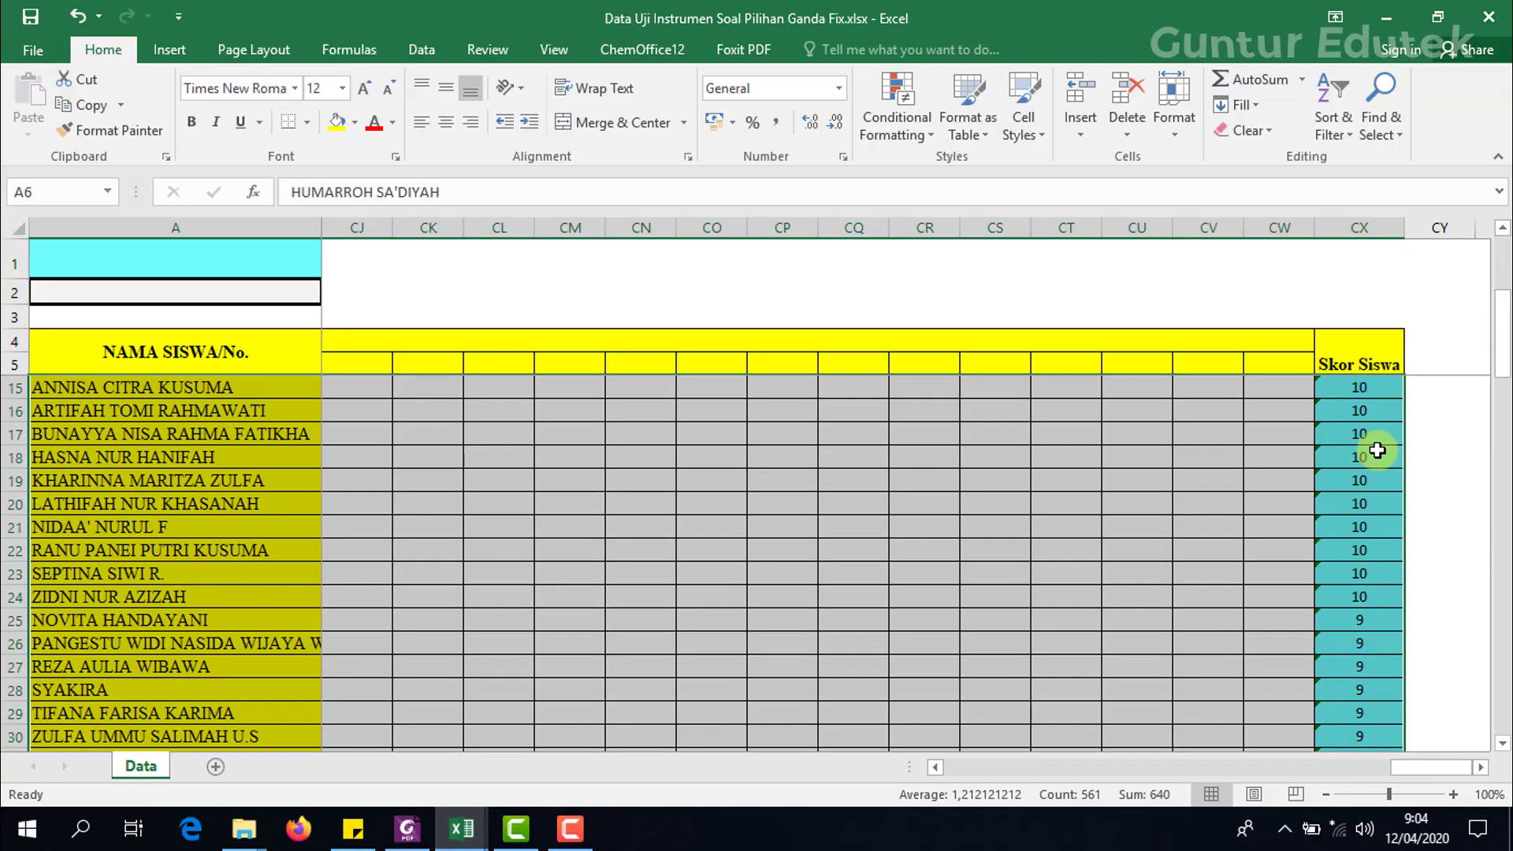
left_click(1360, 394)
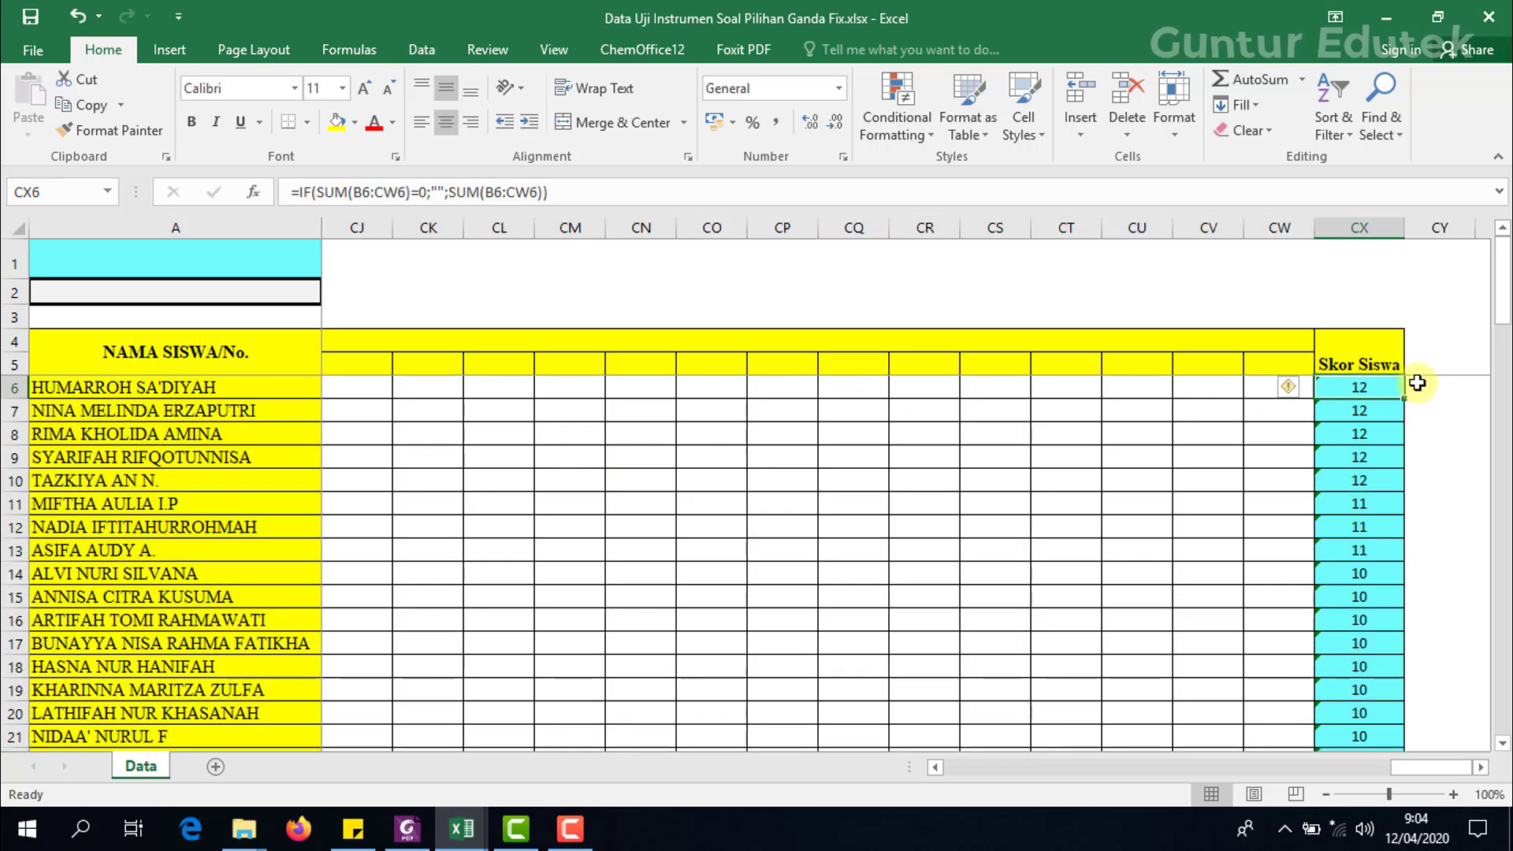
scroll(63, 583, "down", 7)
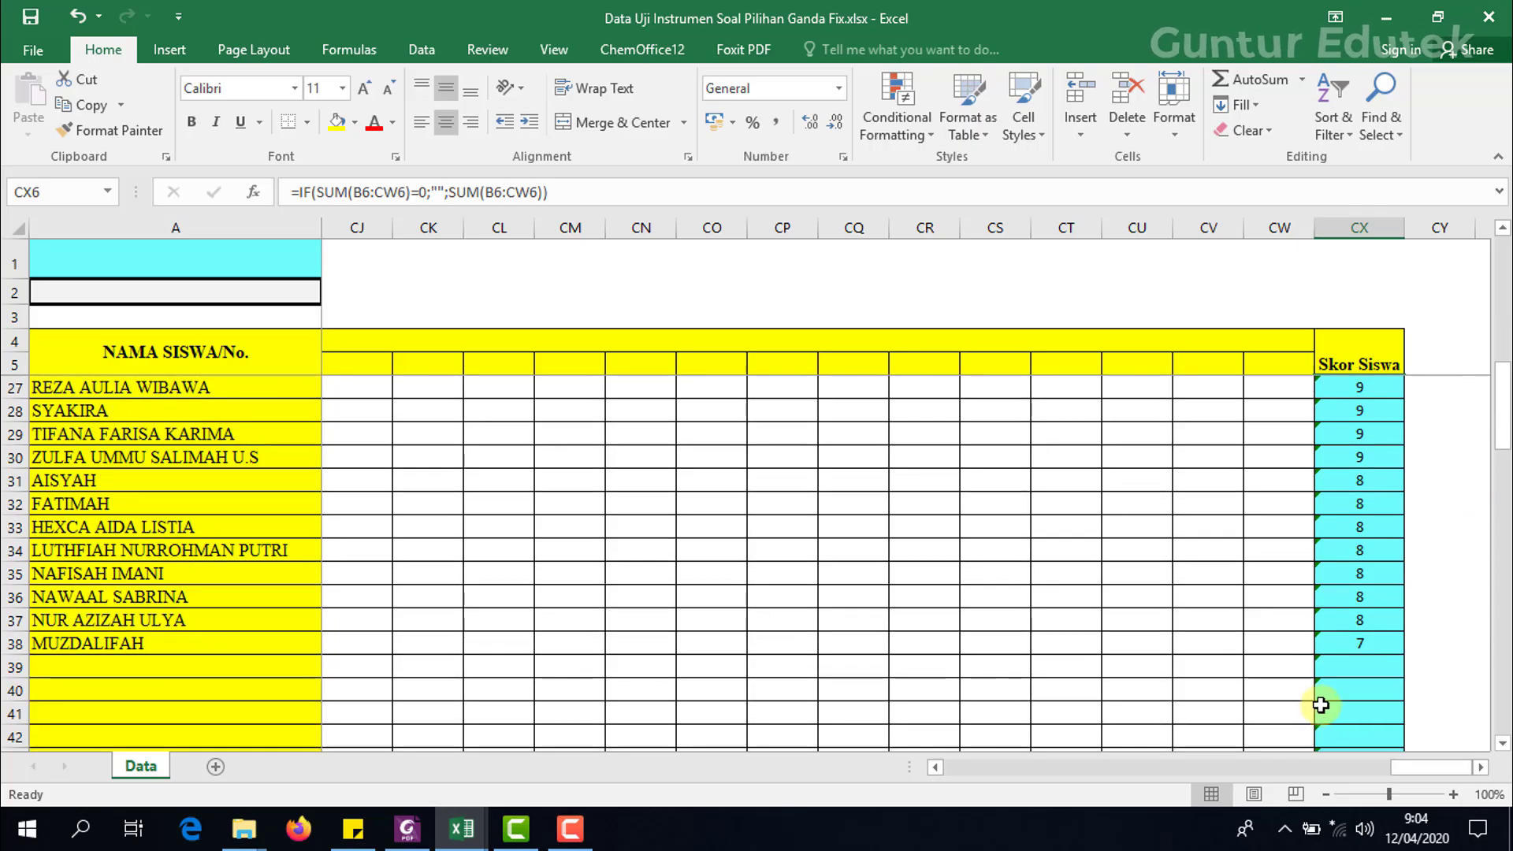
left_click(1357, 641)
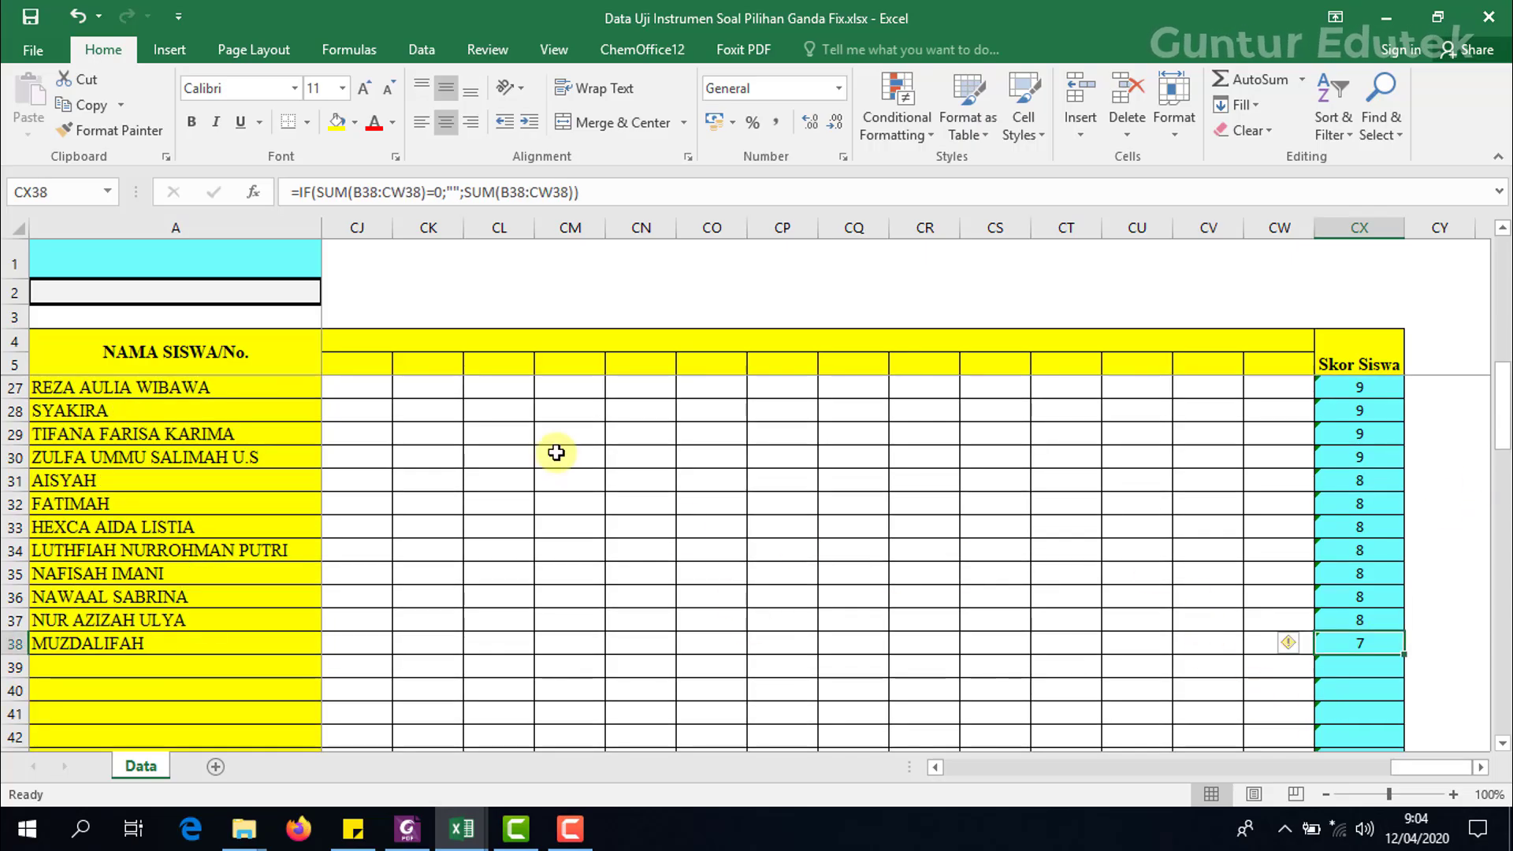
Review the PA formula for item 1 in B86 and the range of top-ranked student rows it refers to.
left_click_drag(1399, 768, 852, 709)
scroll(364, 540, "down", 12)
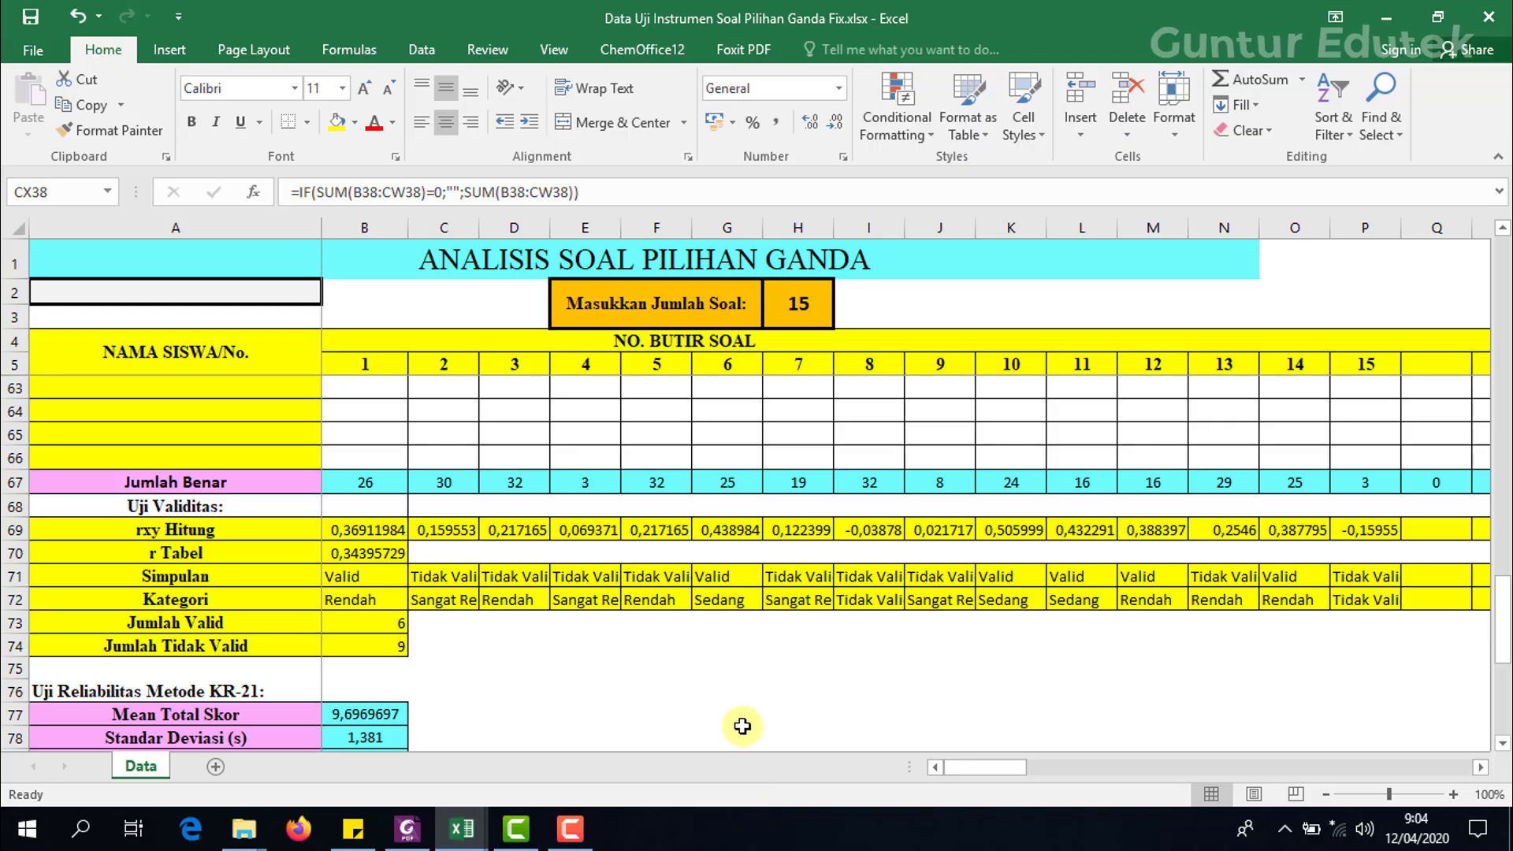
scroll(358, 559, "down", 5)
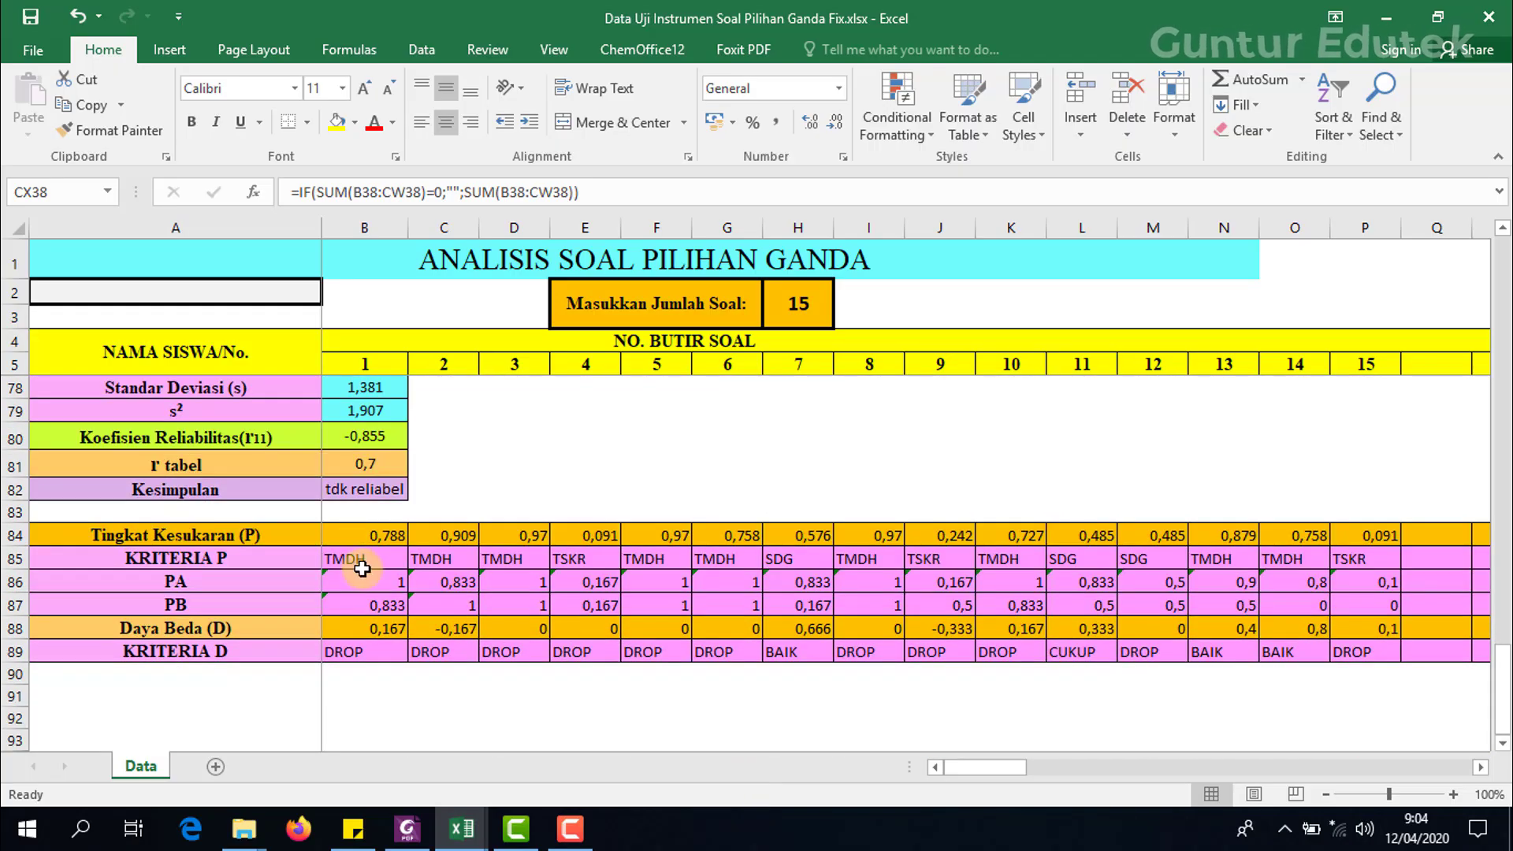
left_click(363, 586)
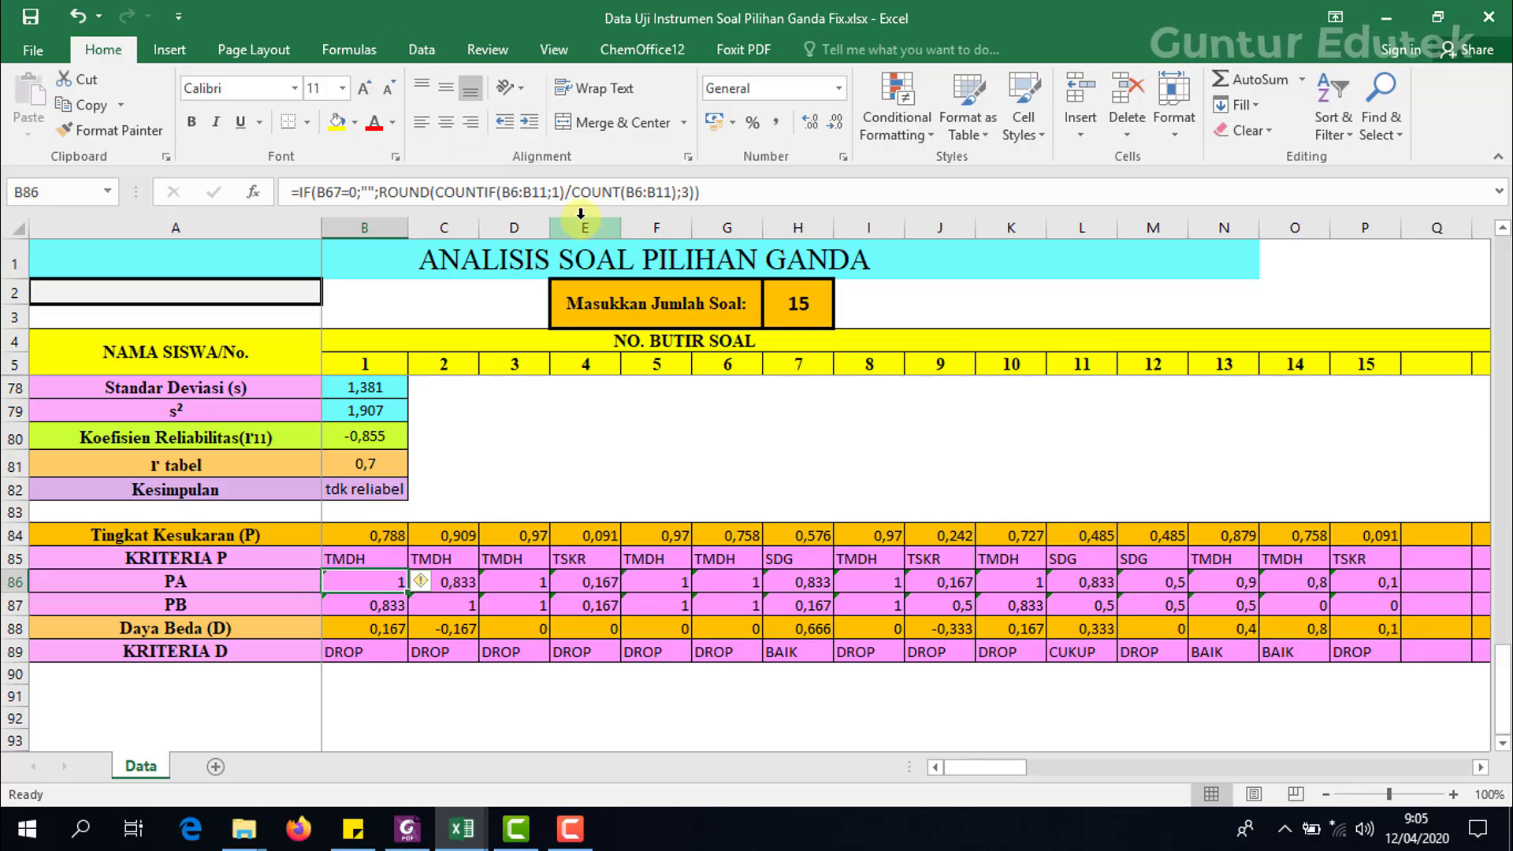
left_click(560, 192)
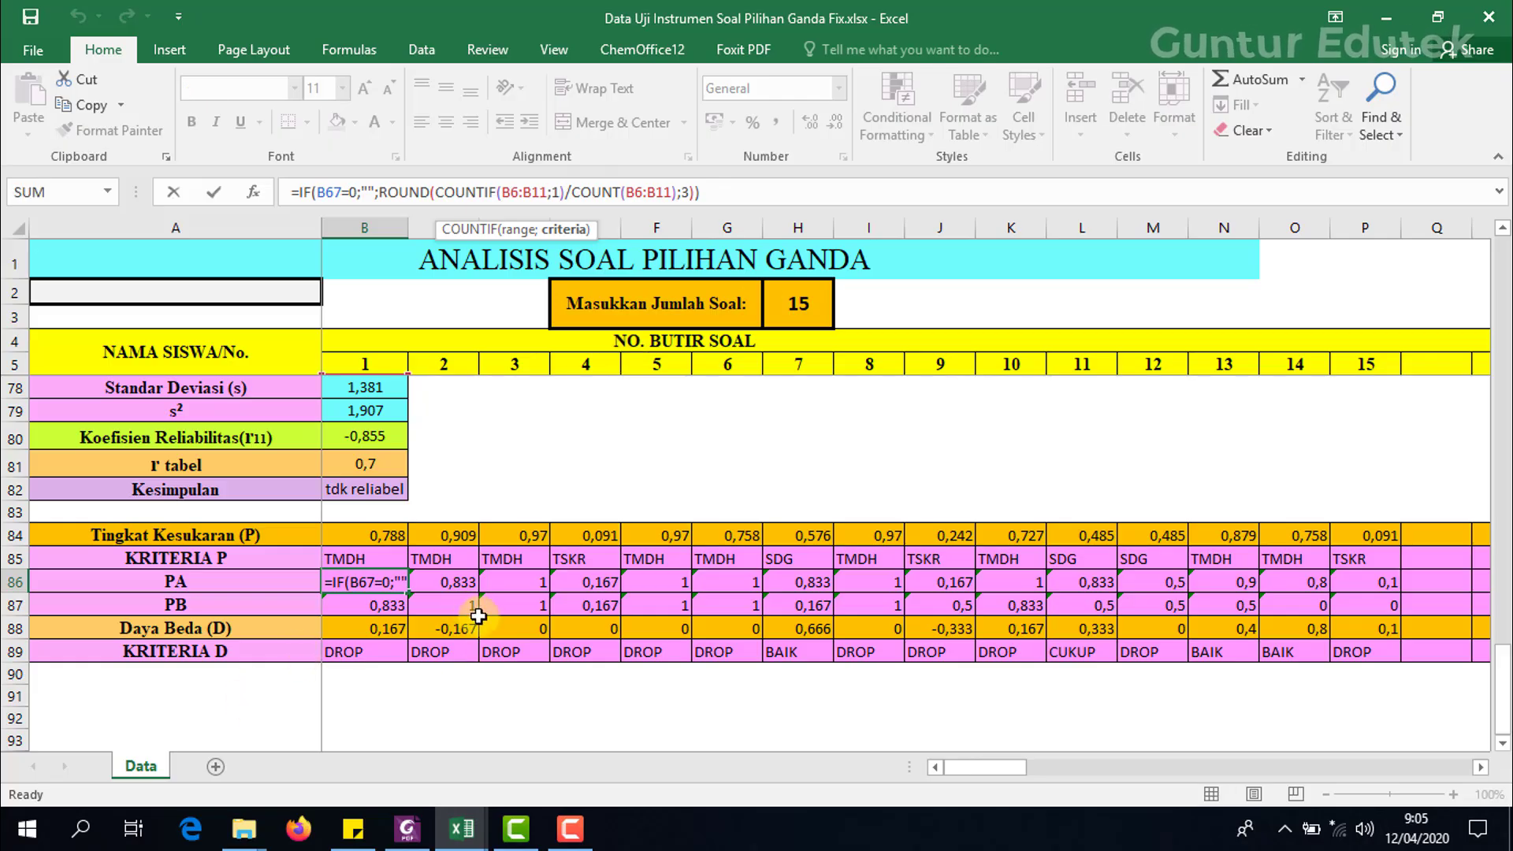
left_click(354, 583)
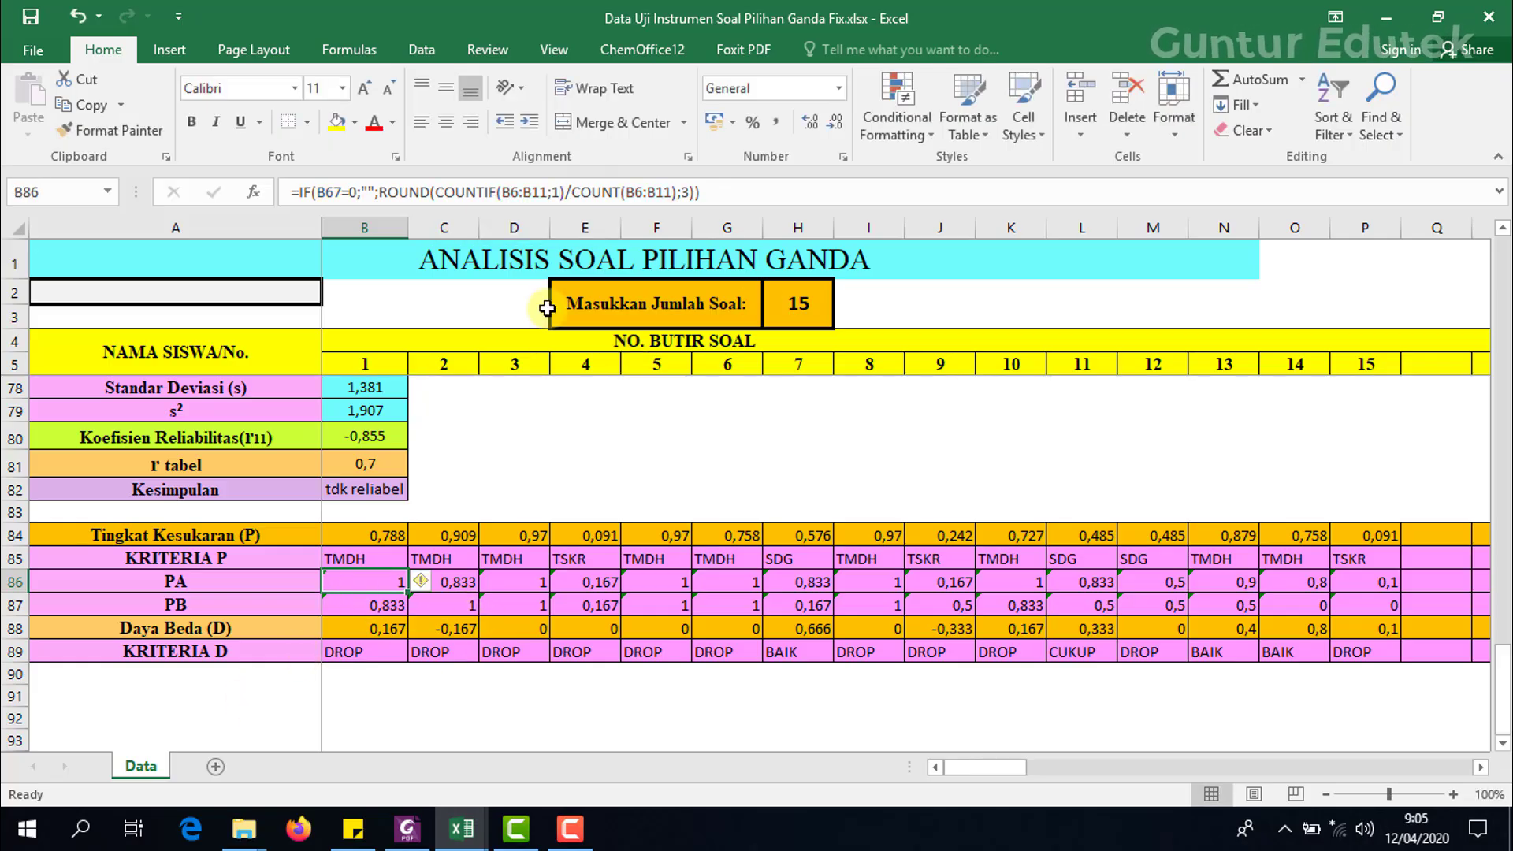
left_click_drag(1505, 673, 1502, 250)
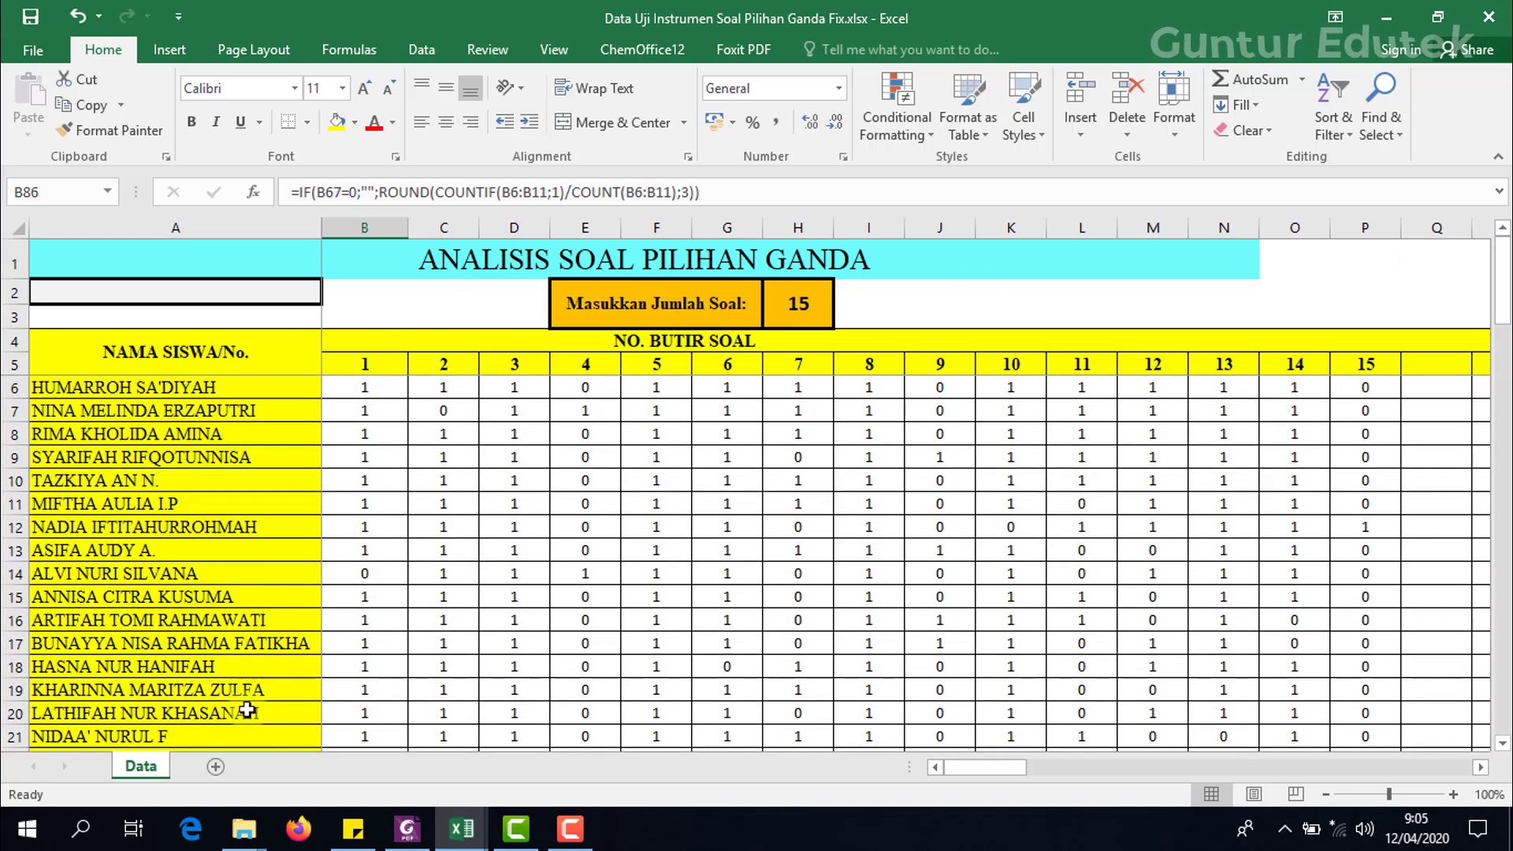
Switch to the CONTOH DATA SOAL.xlsx workbook and check the number of respondents at the end of the pilihan ganda list.
left_click(462, 828)
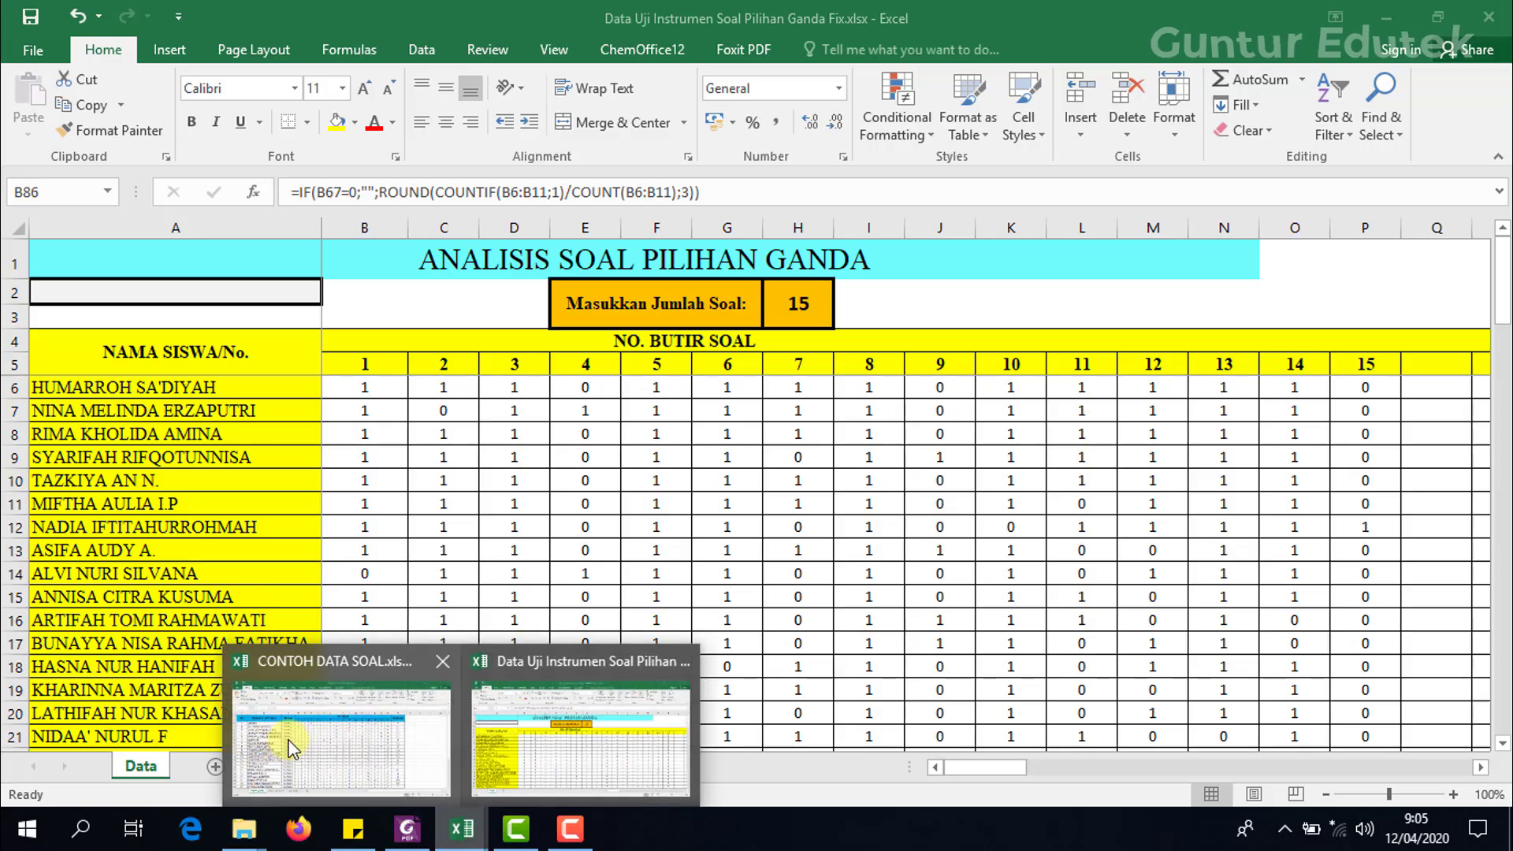
left_click(292, 746)
scroll(267, 702, "down", 6)
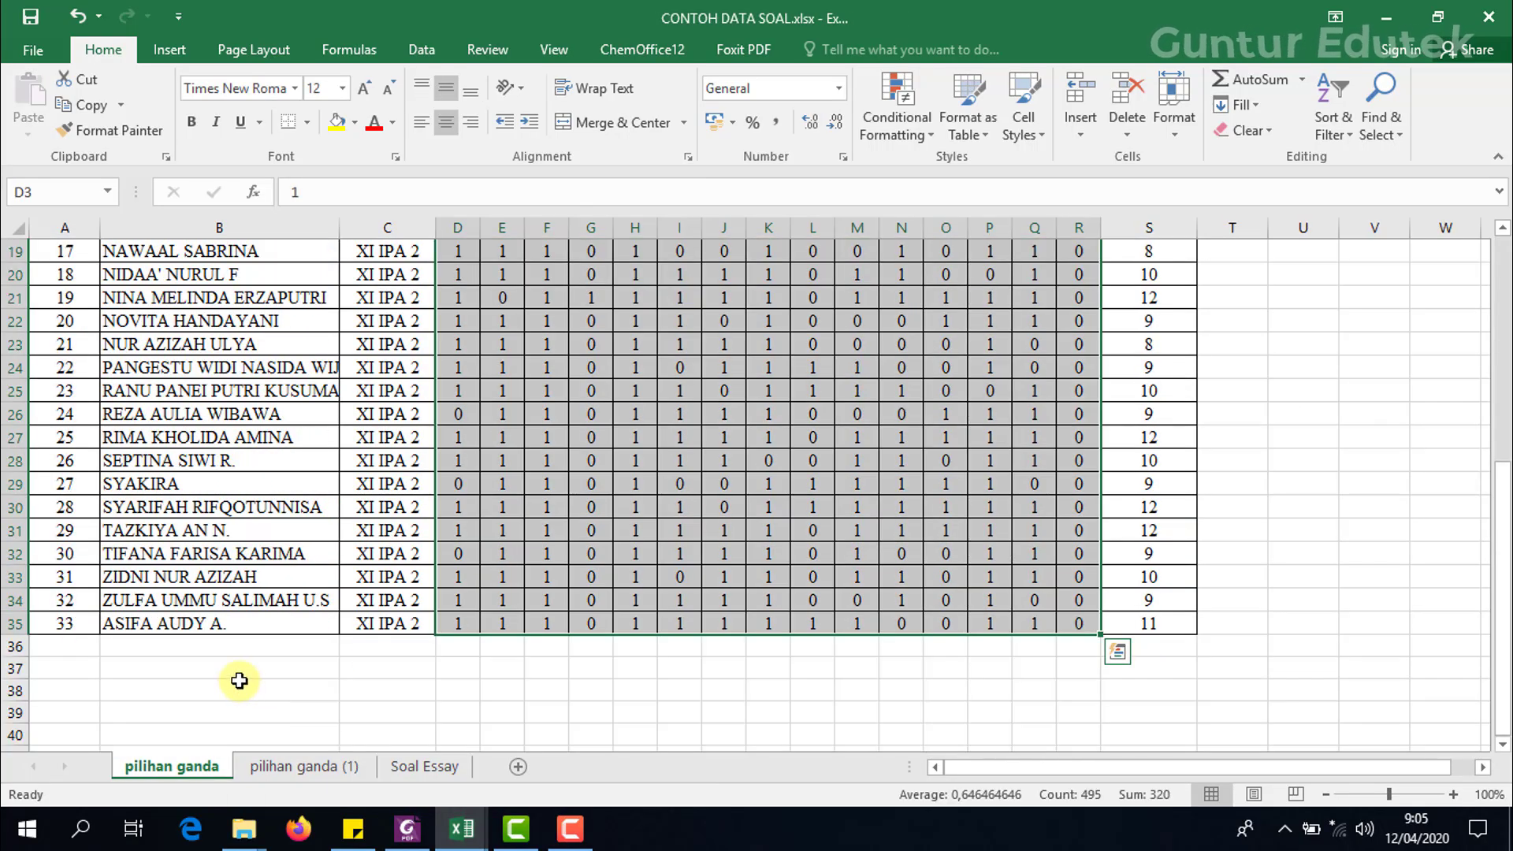
scroll(238, 680, "down", 2)
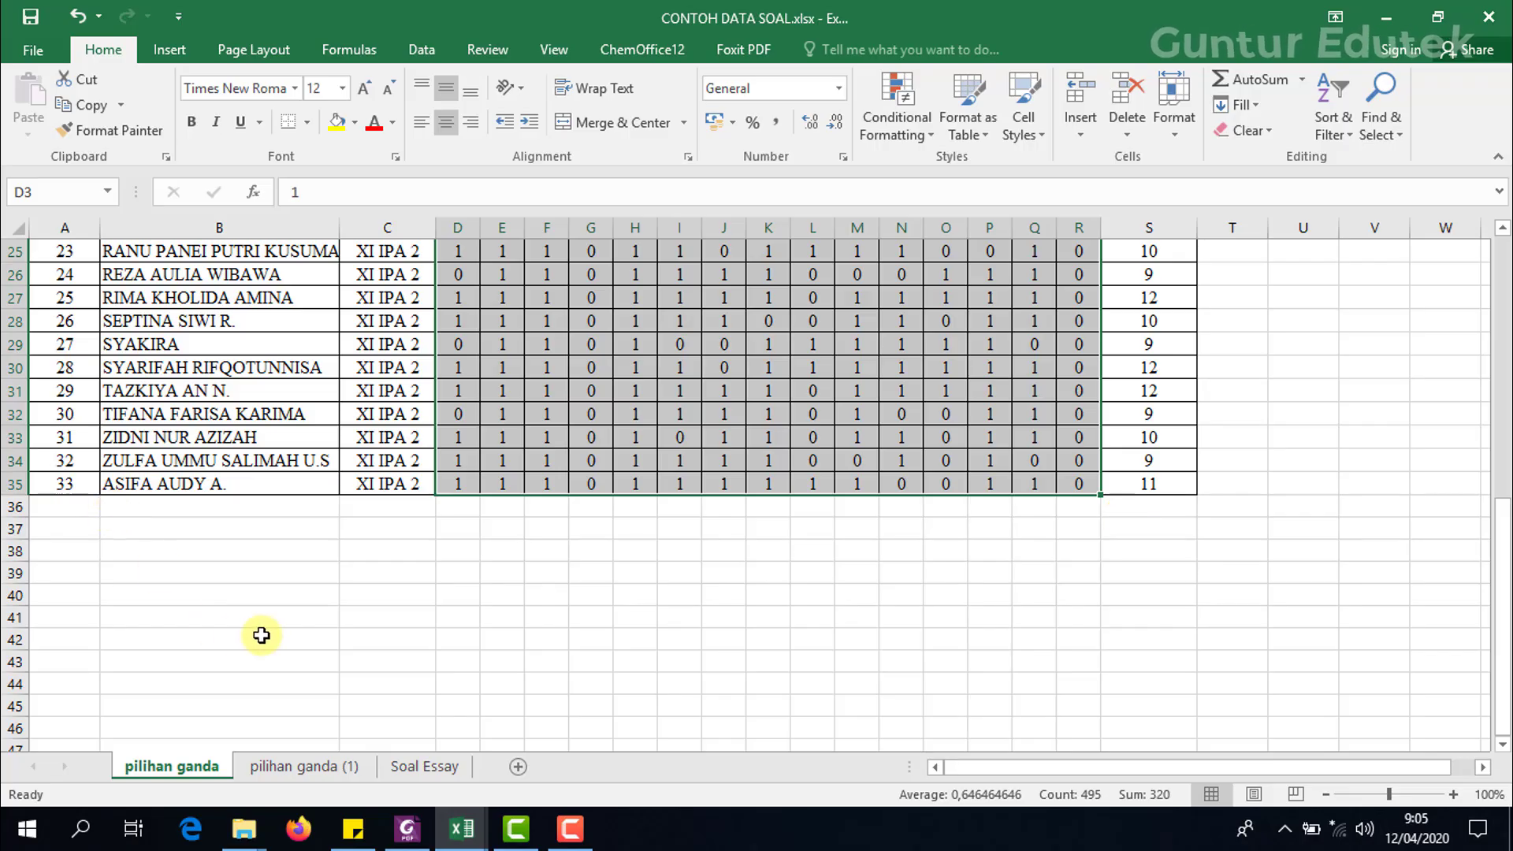
left_click(292, 635)
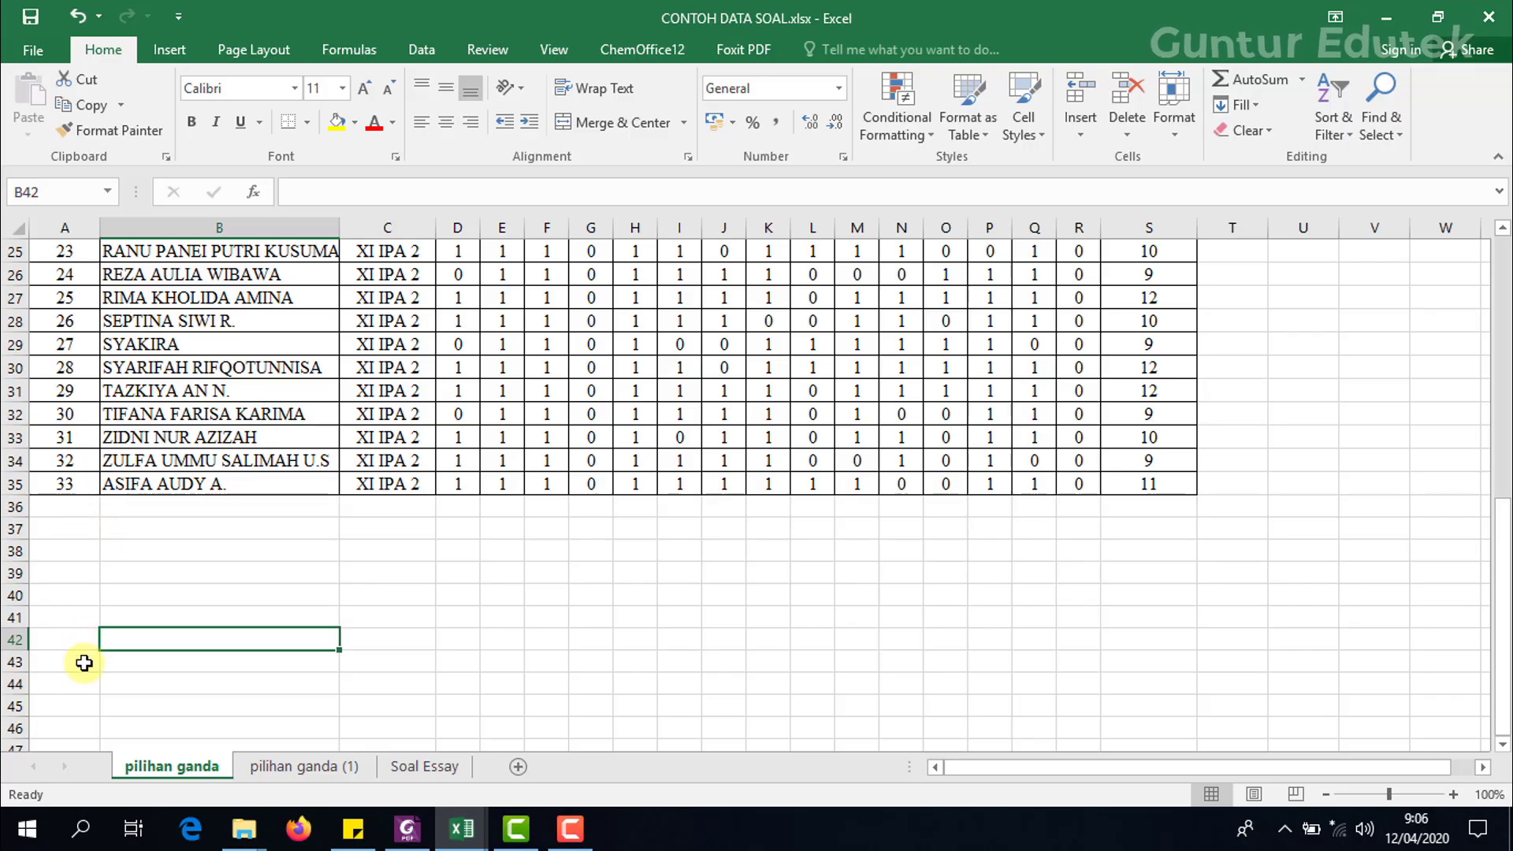
Open the Windows Calculator, multiply 0,27 by 33 to get the group size, and minimize it.
left_click(80, 828)
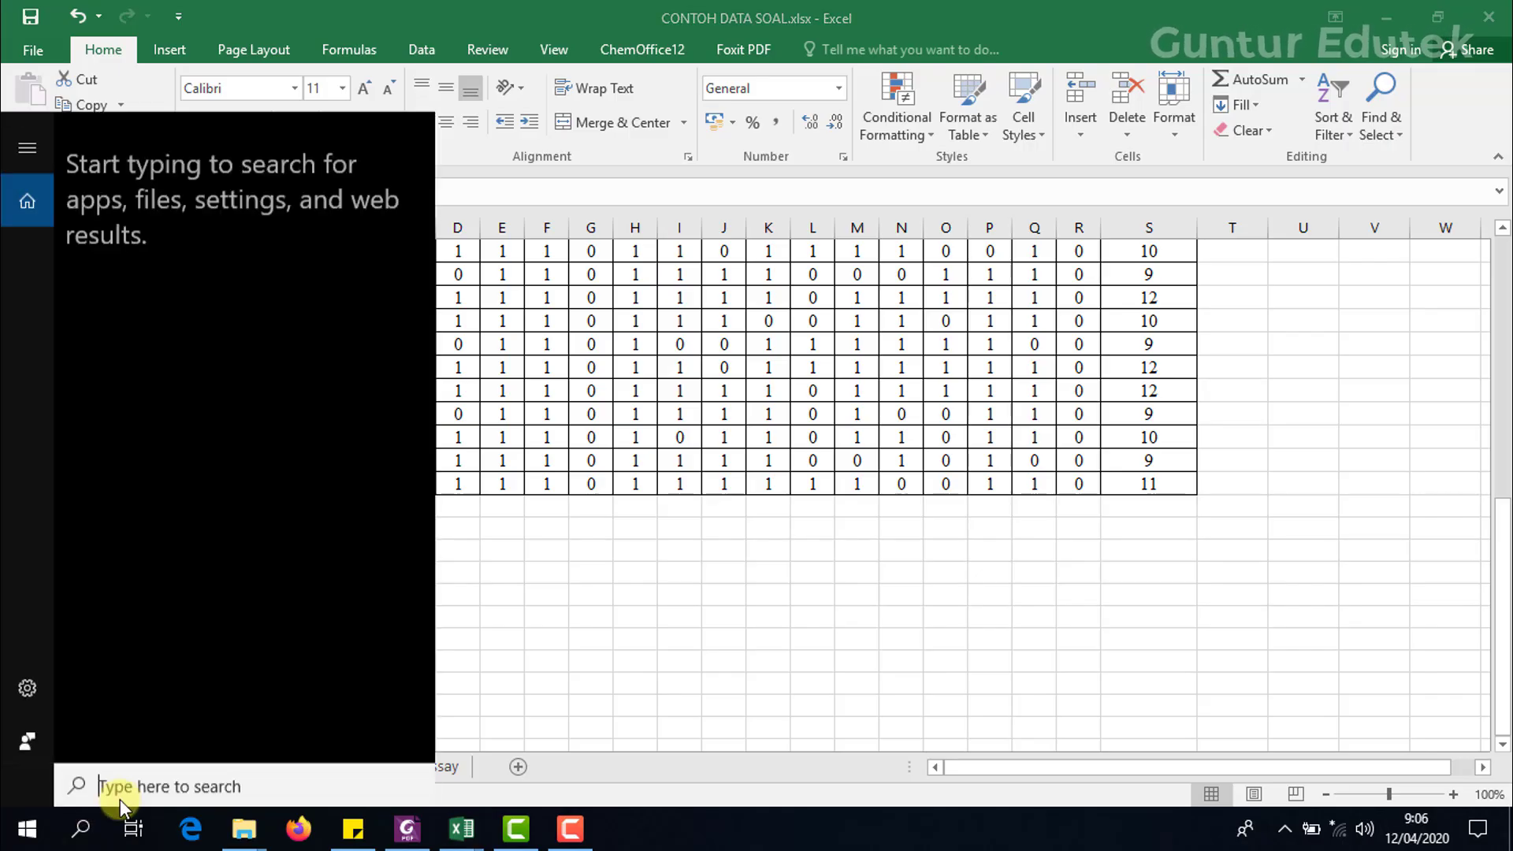
type("cal")
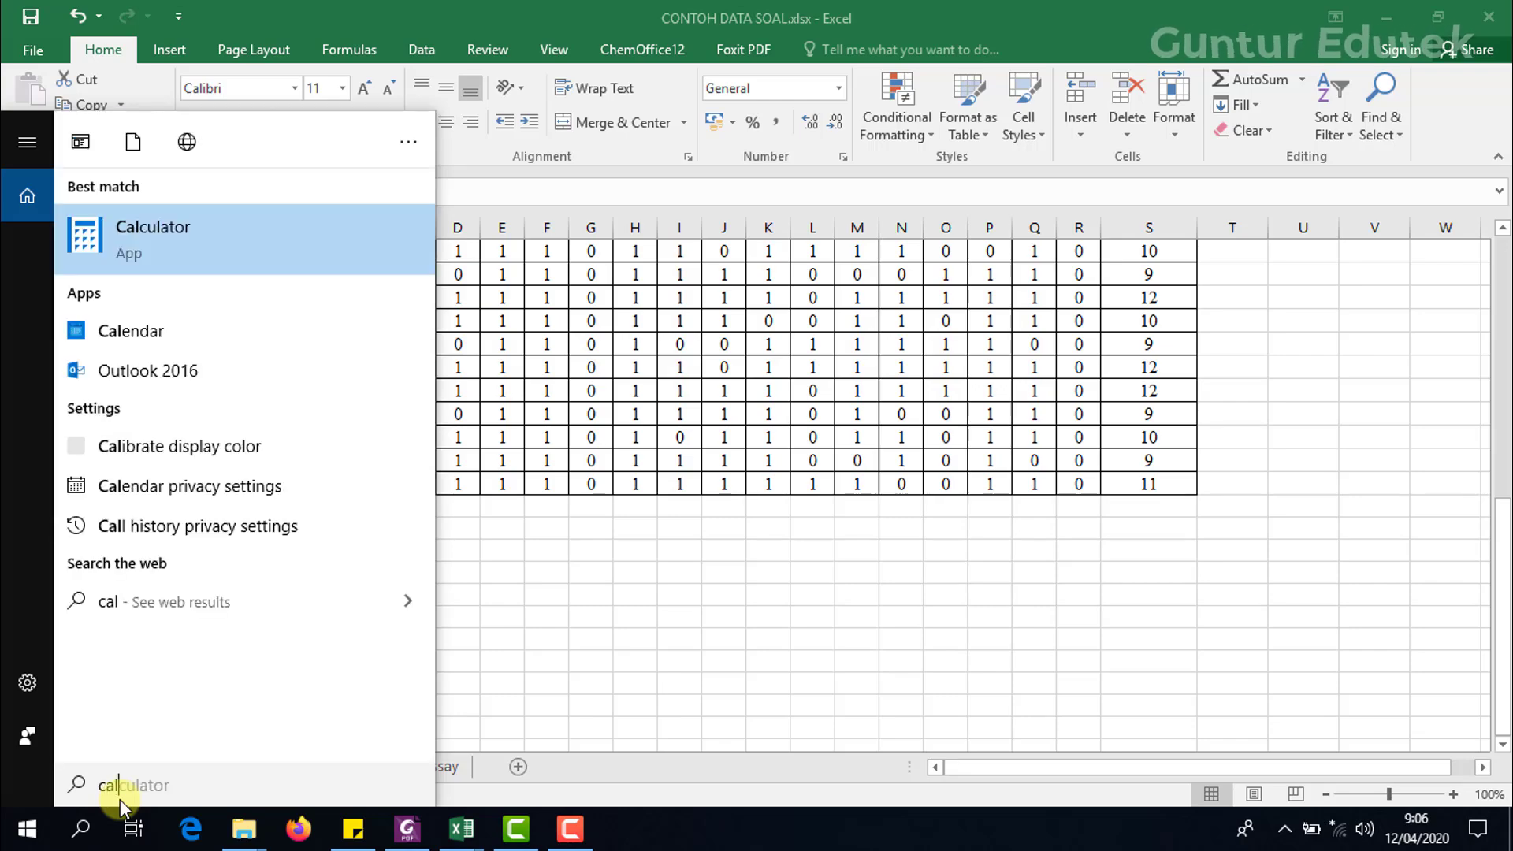
left_click(115, 252)
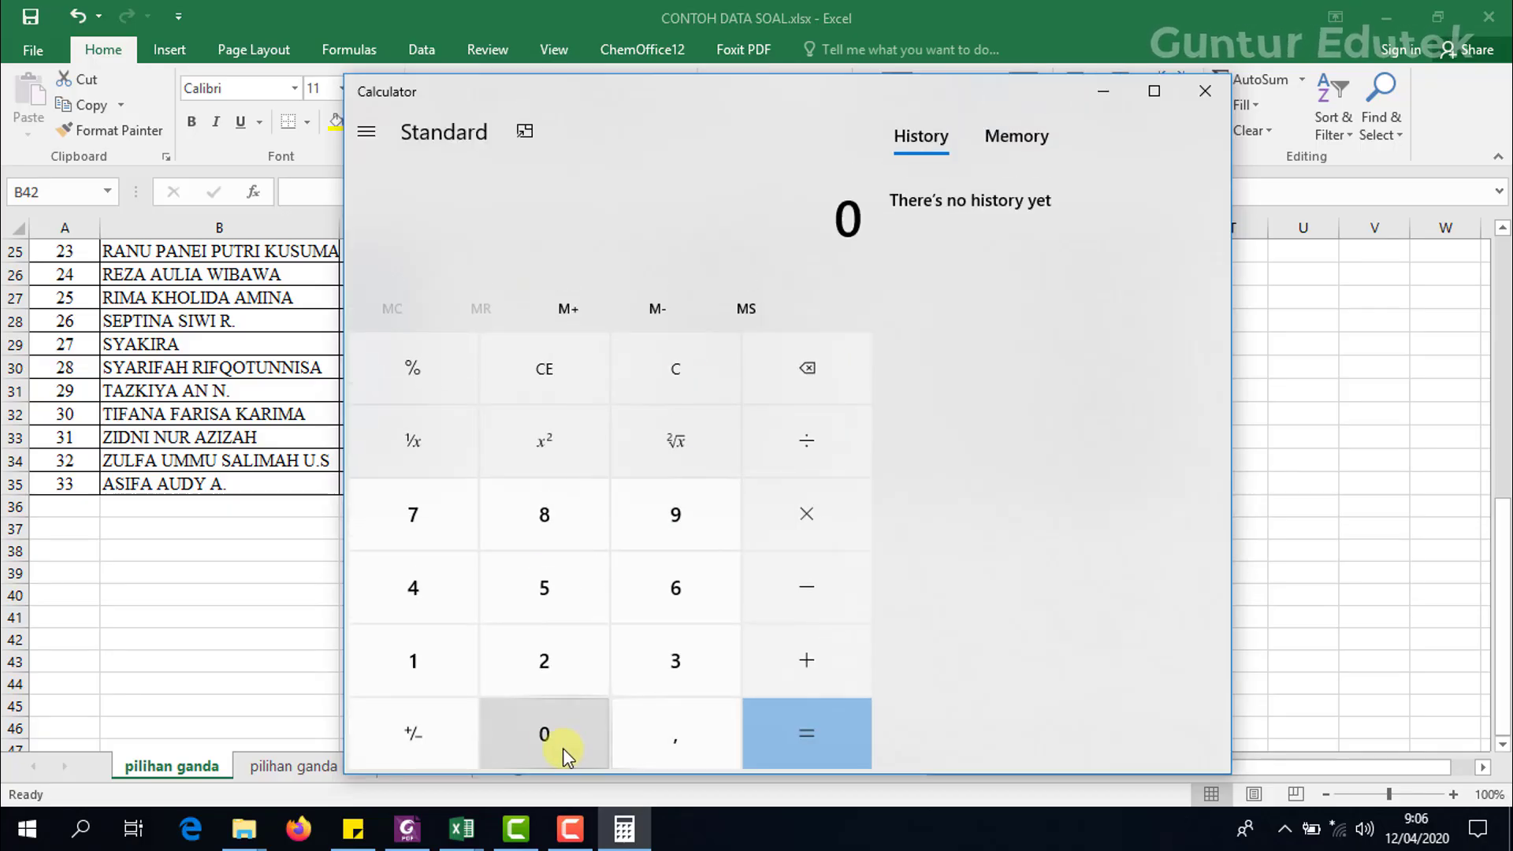
left_click(650, 751)
left_click(551, 665)
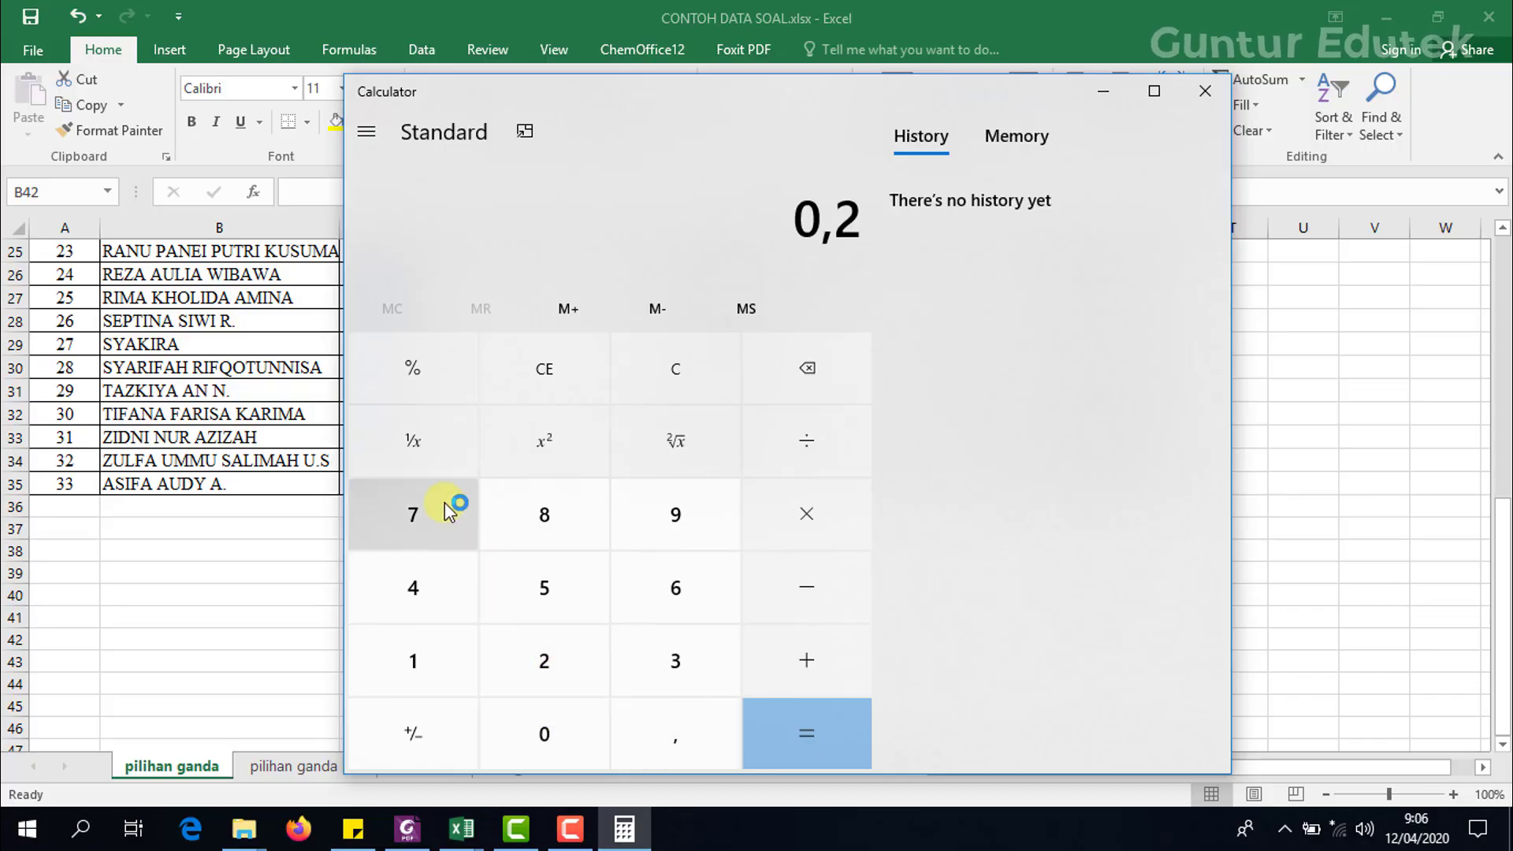
left_click(446, 507)
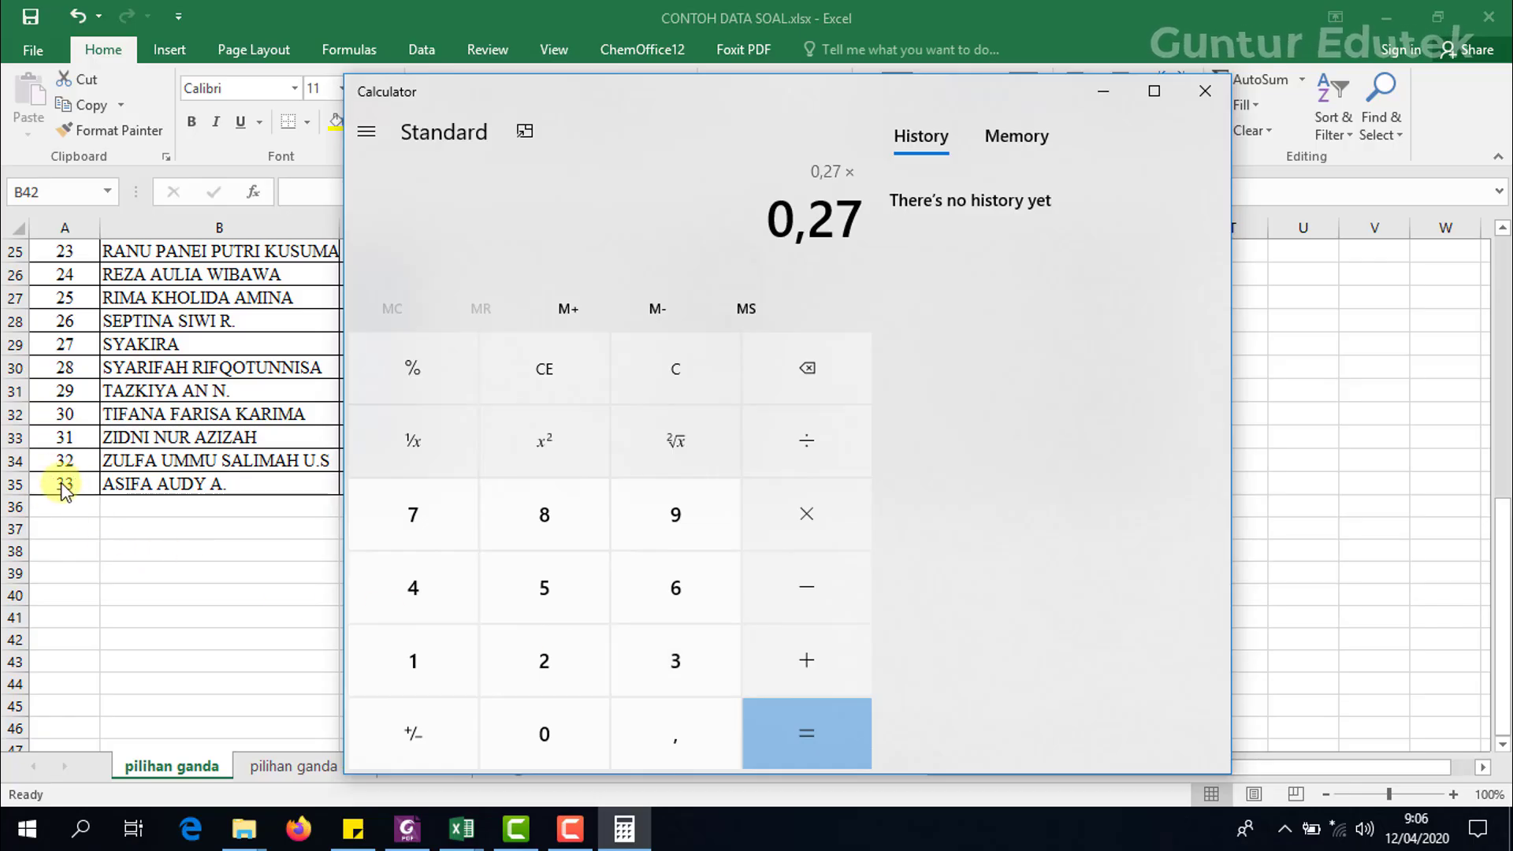
left_click(704, 665)
left_click(705, 670)
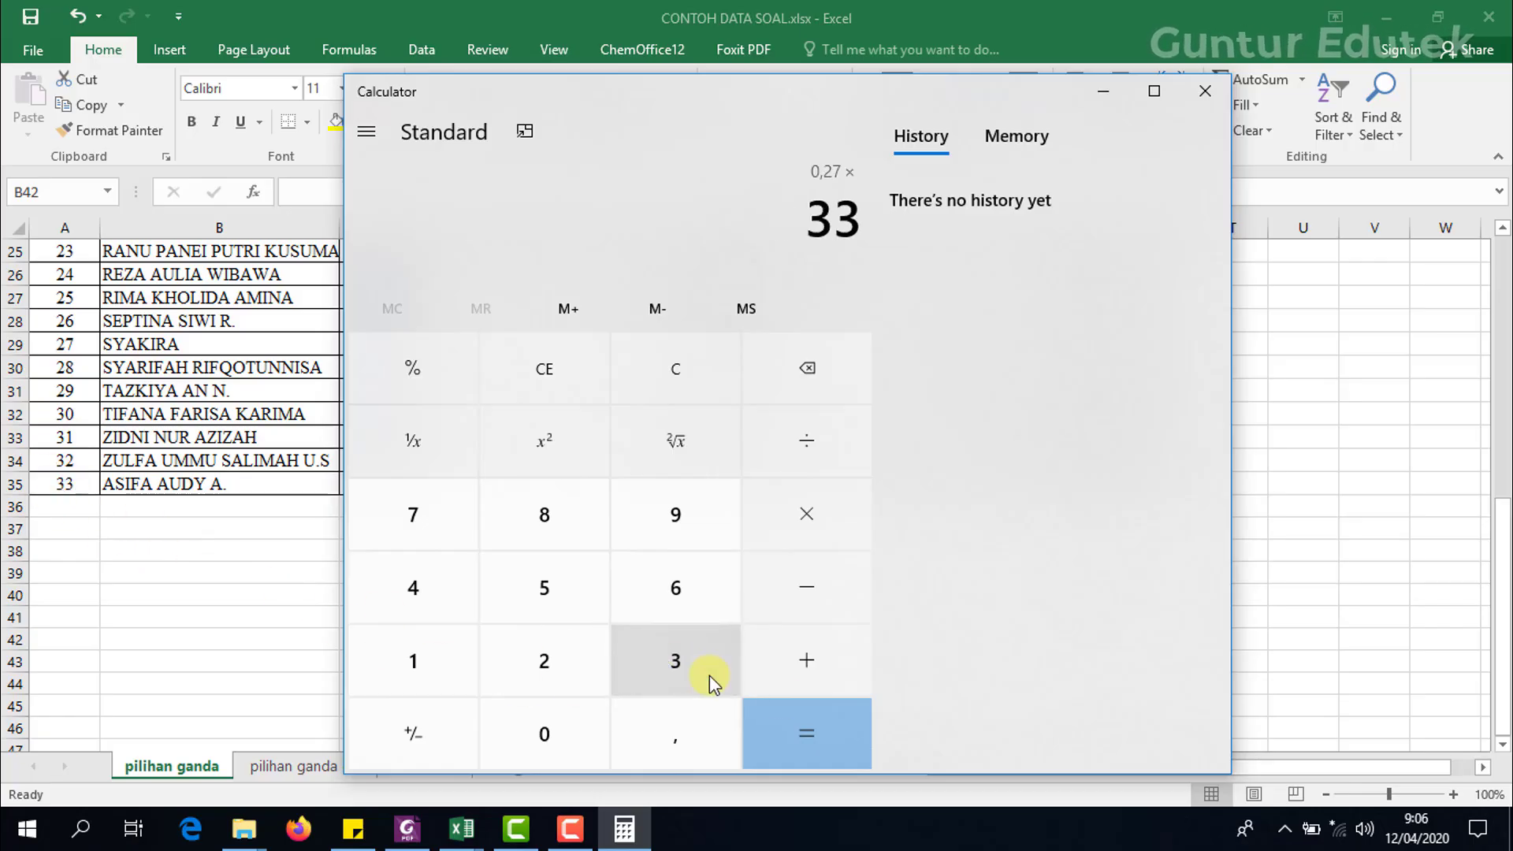
left_click(824, 721)
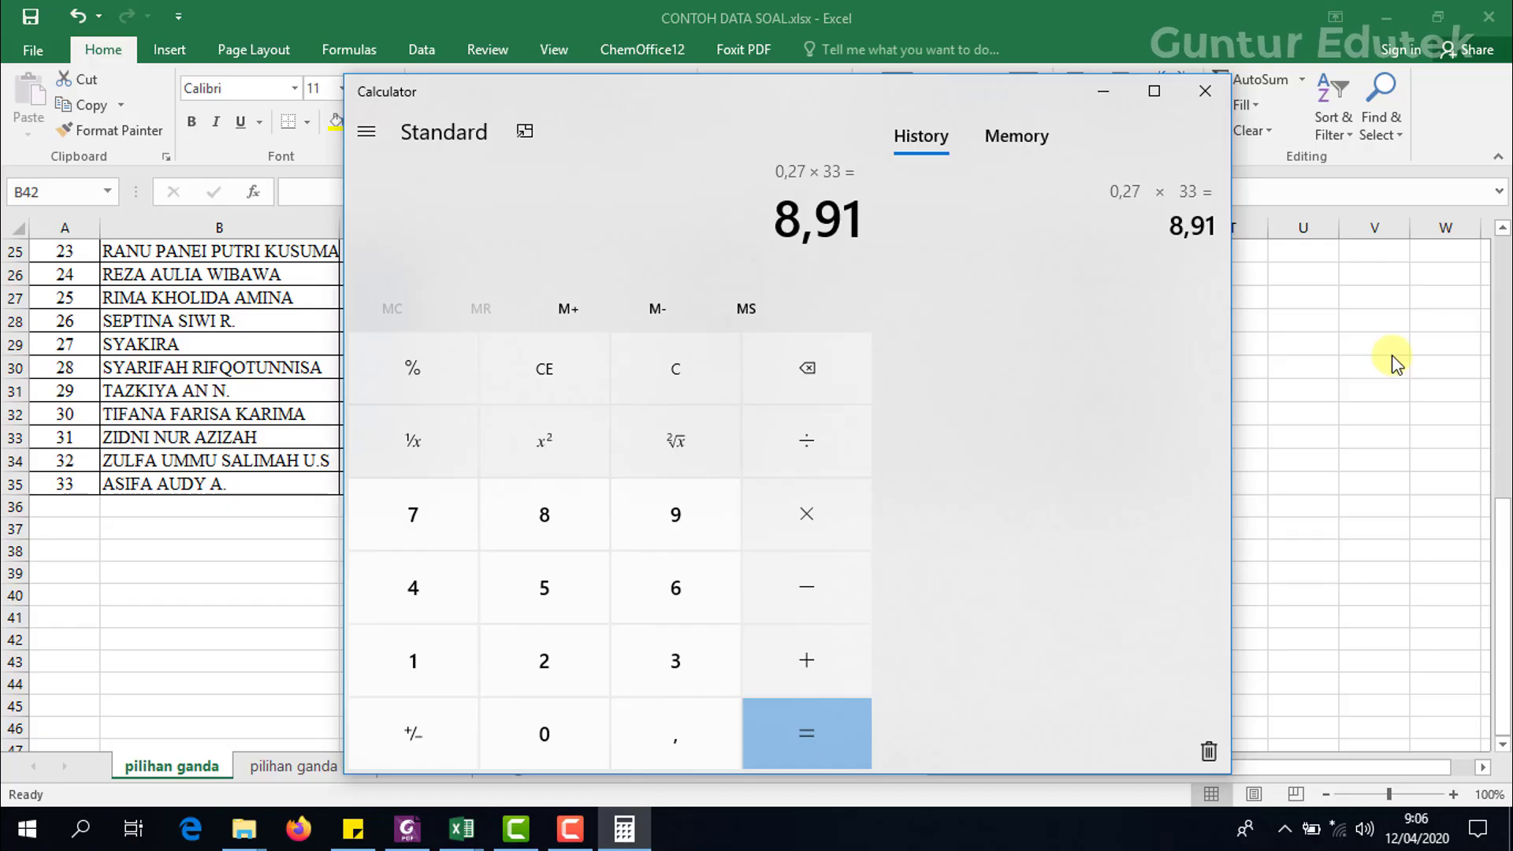
left_click(1103, 94)
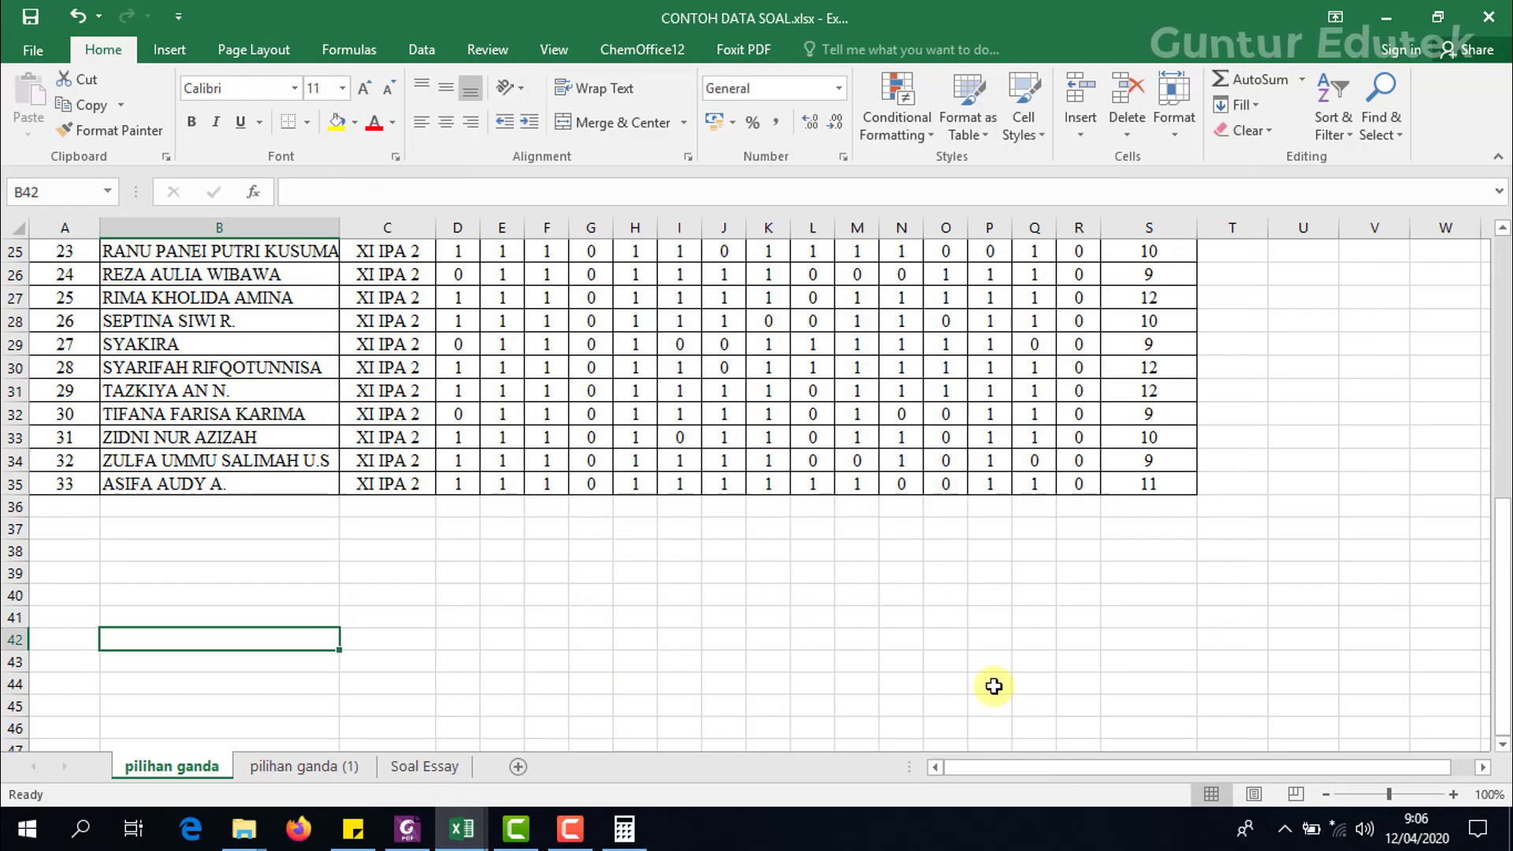
Switch back to the Data Uji Instrumen Soal Pilihan Ganda Fix workbook and set the COUNTIF range in B86's PA formula to B6:B14.
mouse_move(477, 837)
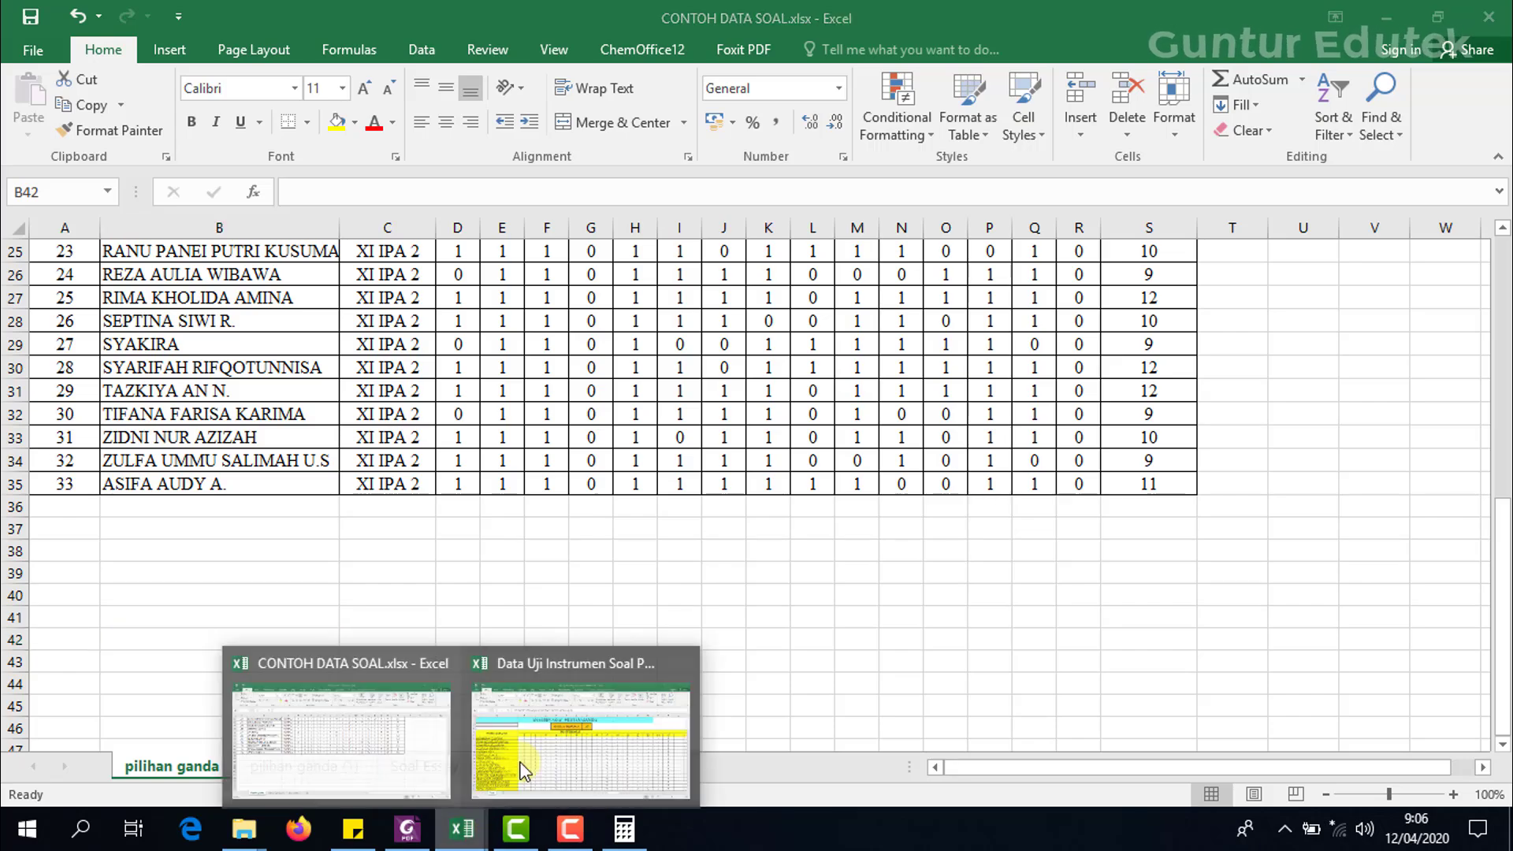
left_click(483, 693)
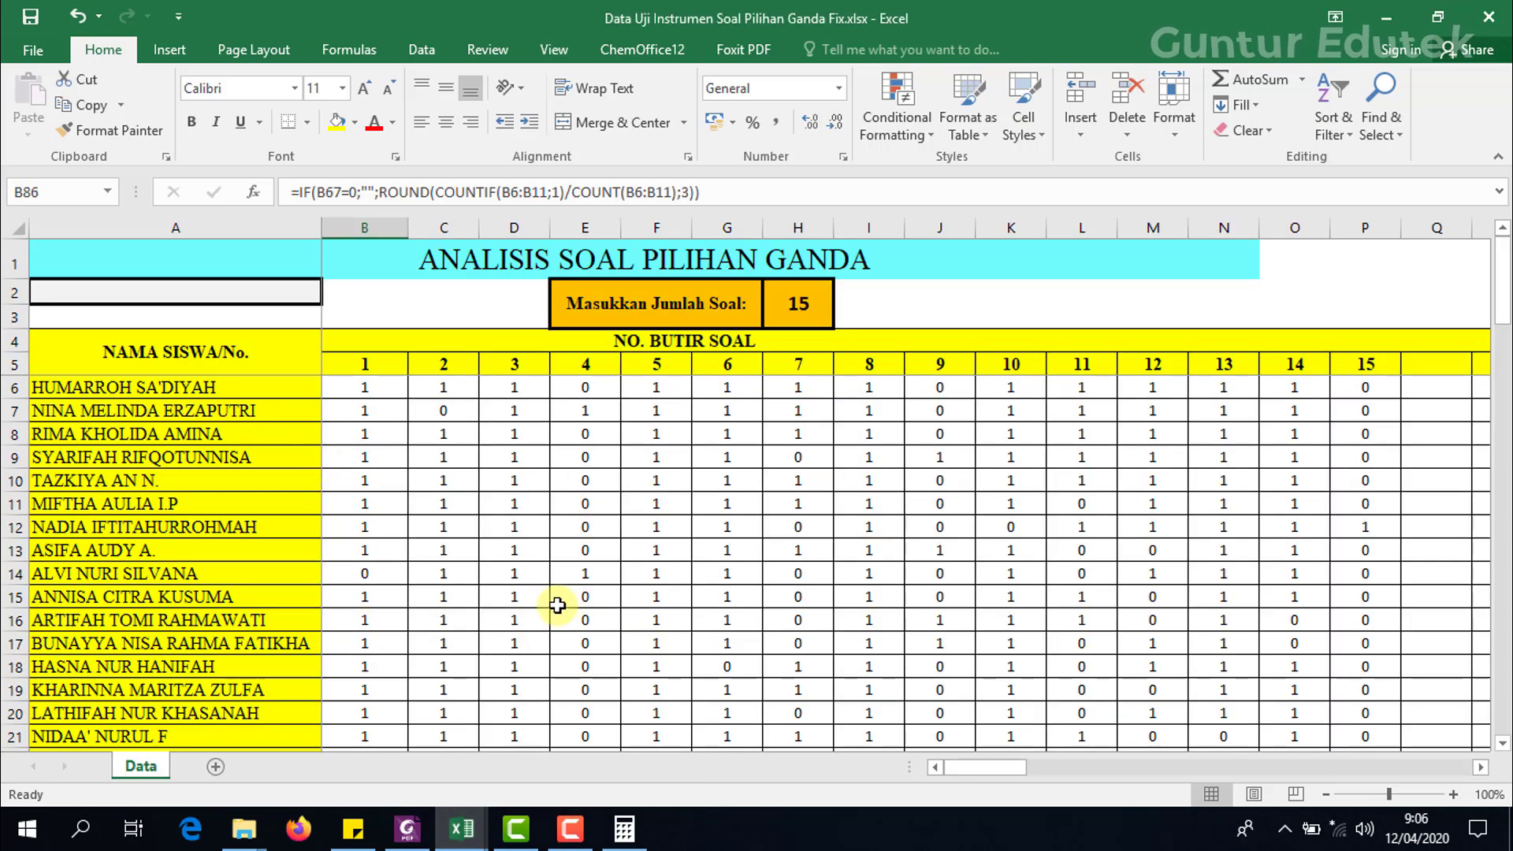
scroll(481, 640, "down", 19)
scroll(473, 639, "down", 5)
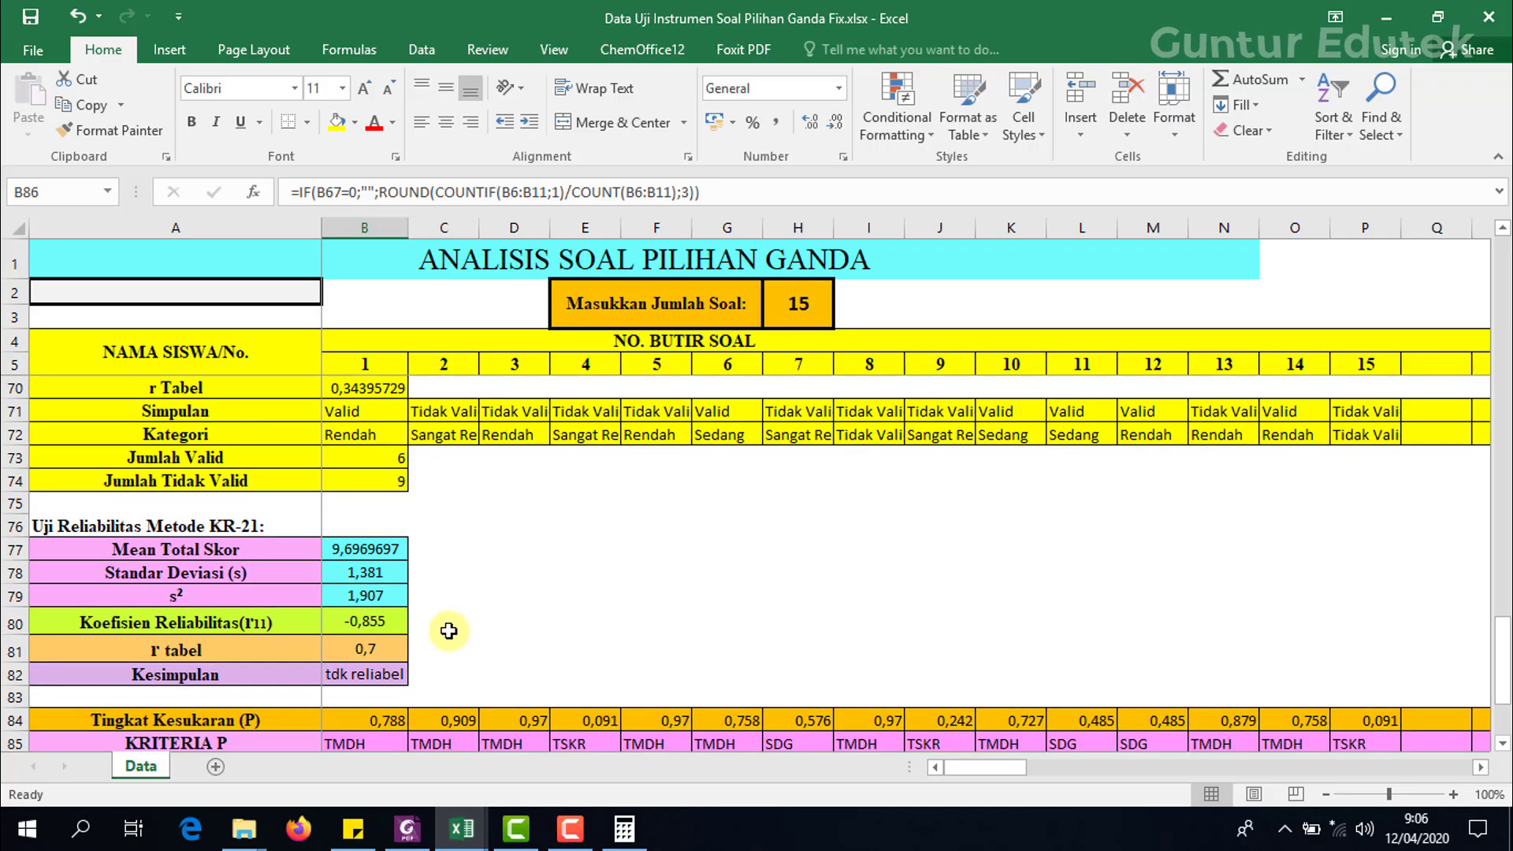
left_click(467, 192)
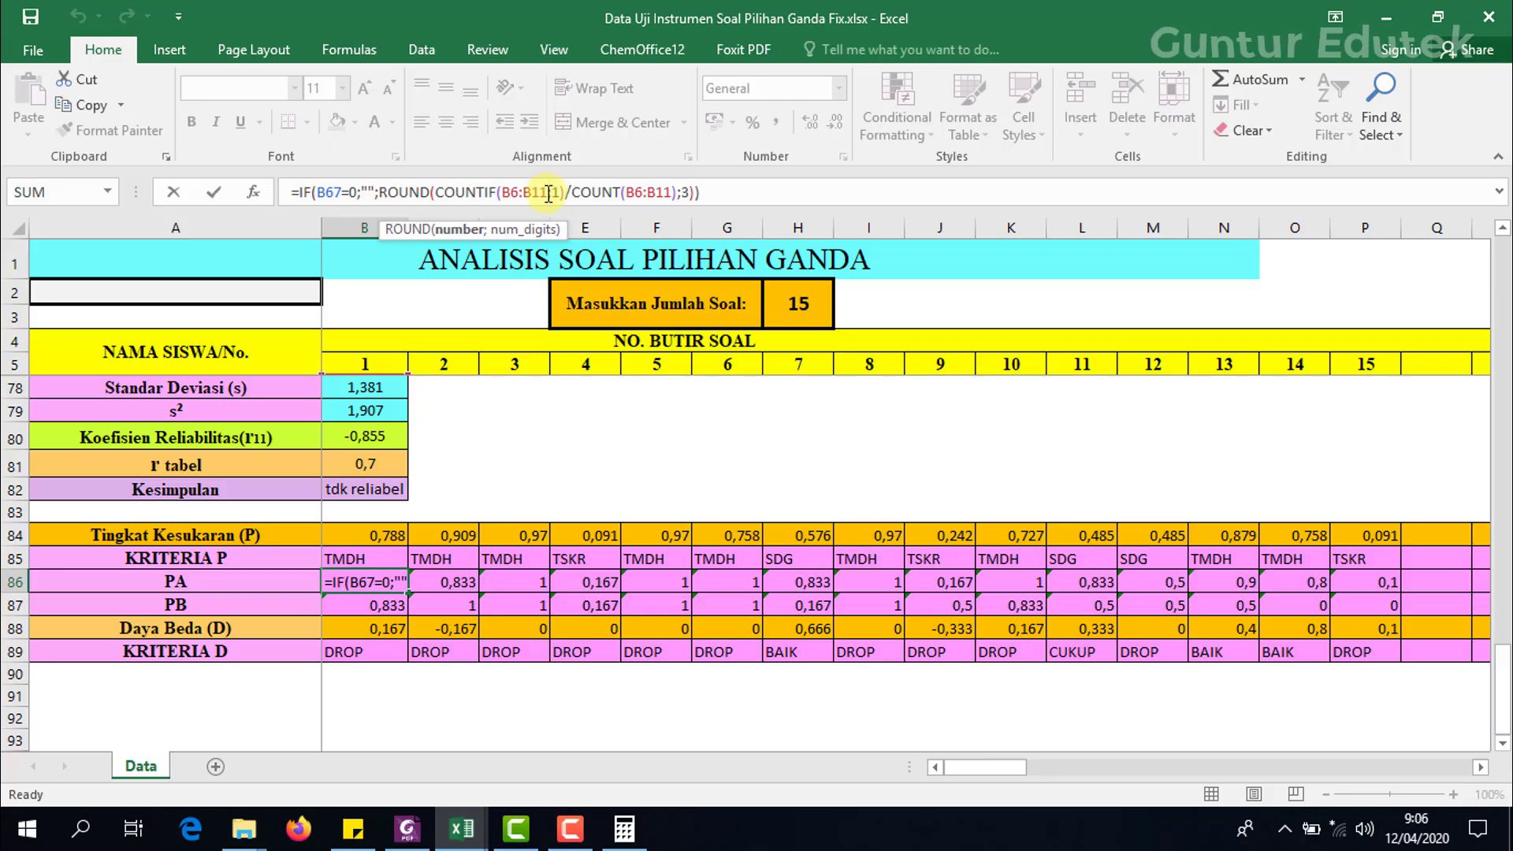
left_click_drag(545, 192, 502, 192)
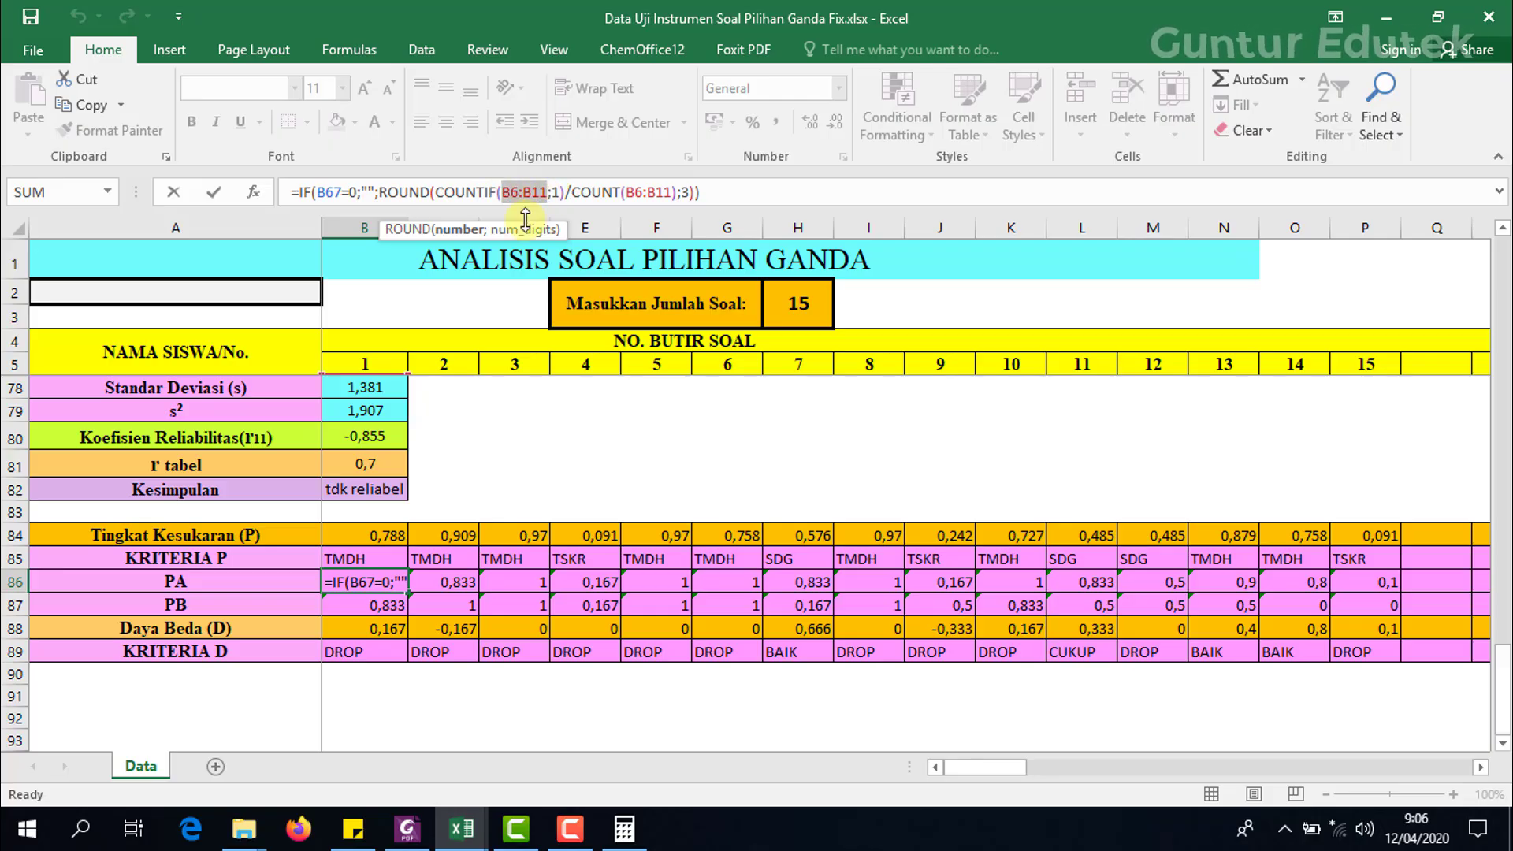
left_click_drag(1501, 705, 1450, 205)
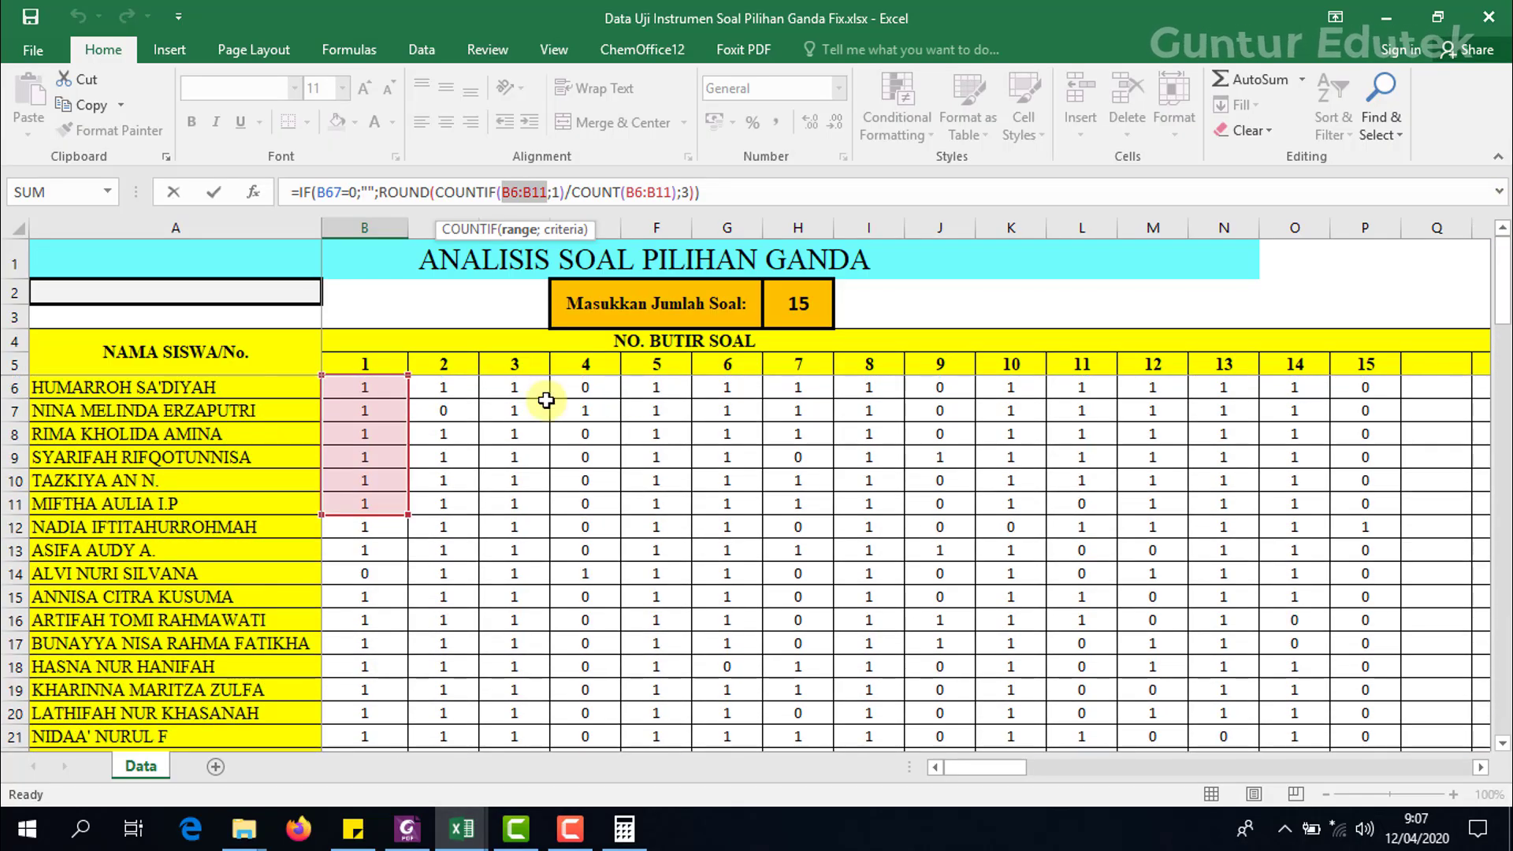
left_click_drag(370, 387, 382, 575)
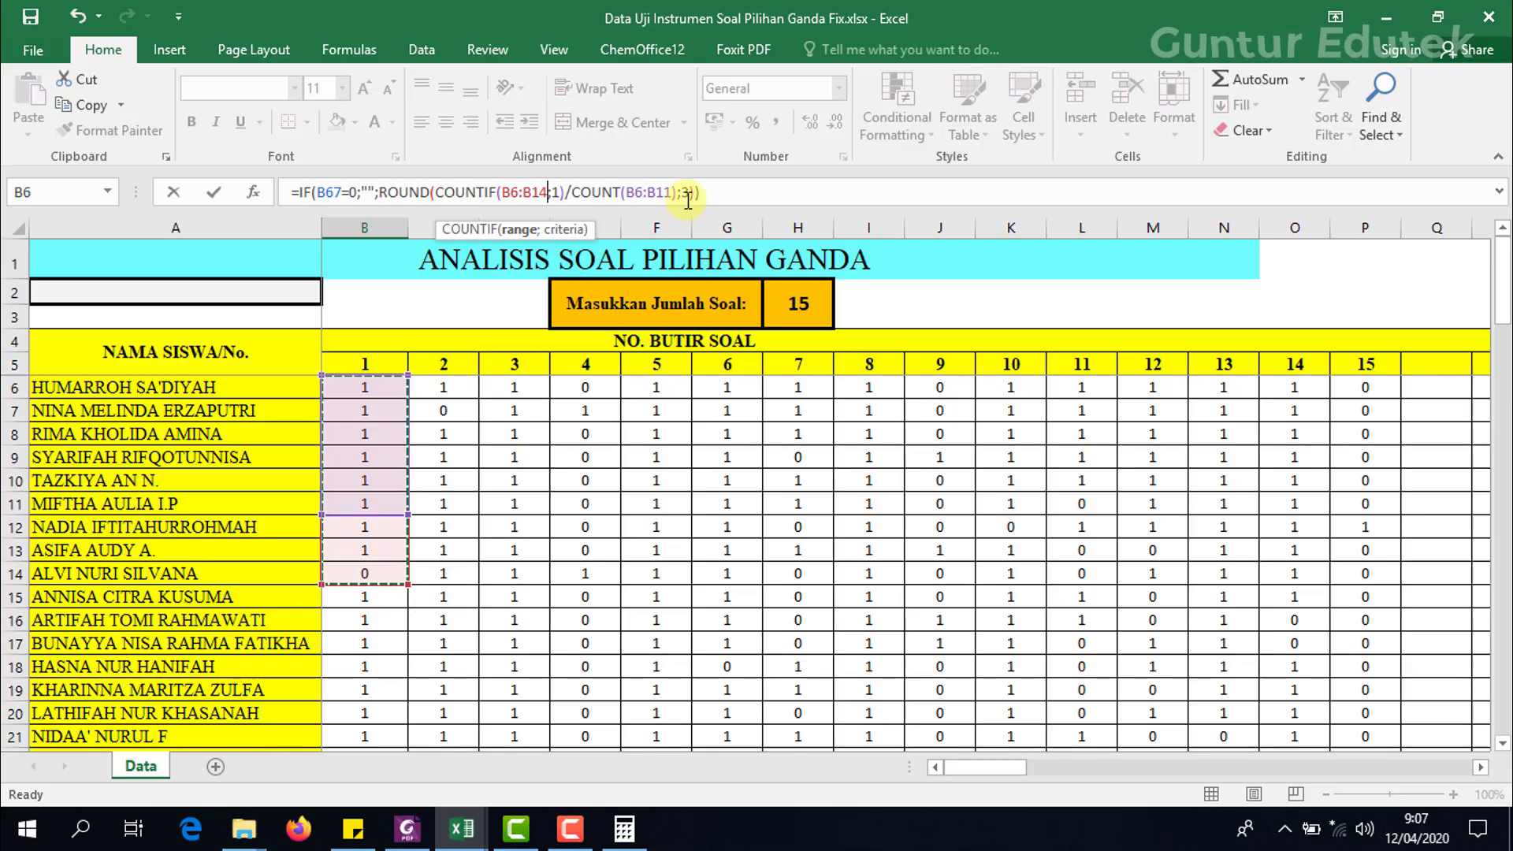
Set the COUNT range in B86's PA formula to B6:B14 and commit the formula.
left_click_drag(672, 194, 631, 196)
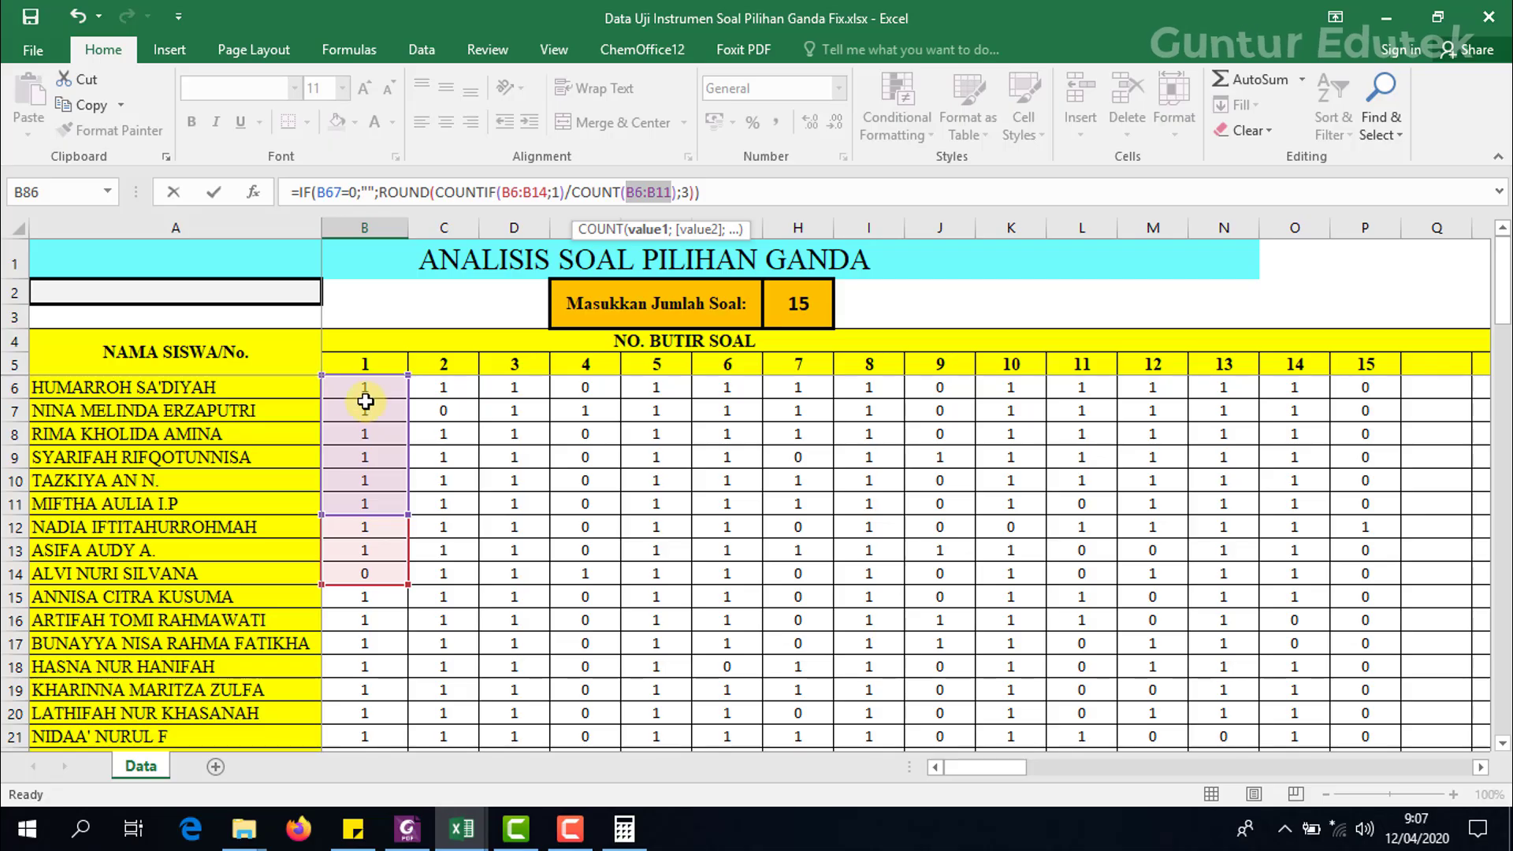
left_click_drag(347, 389, 351, 569)
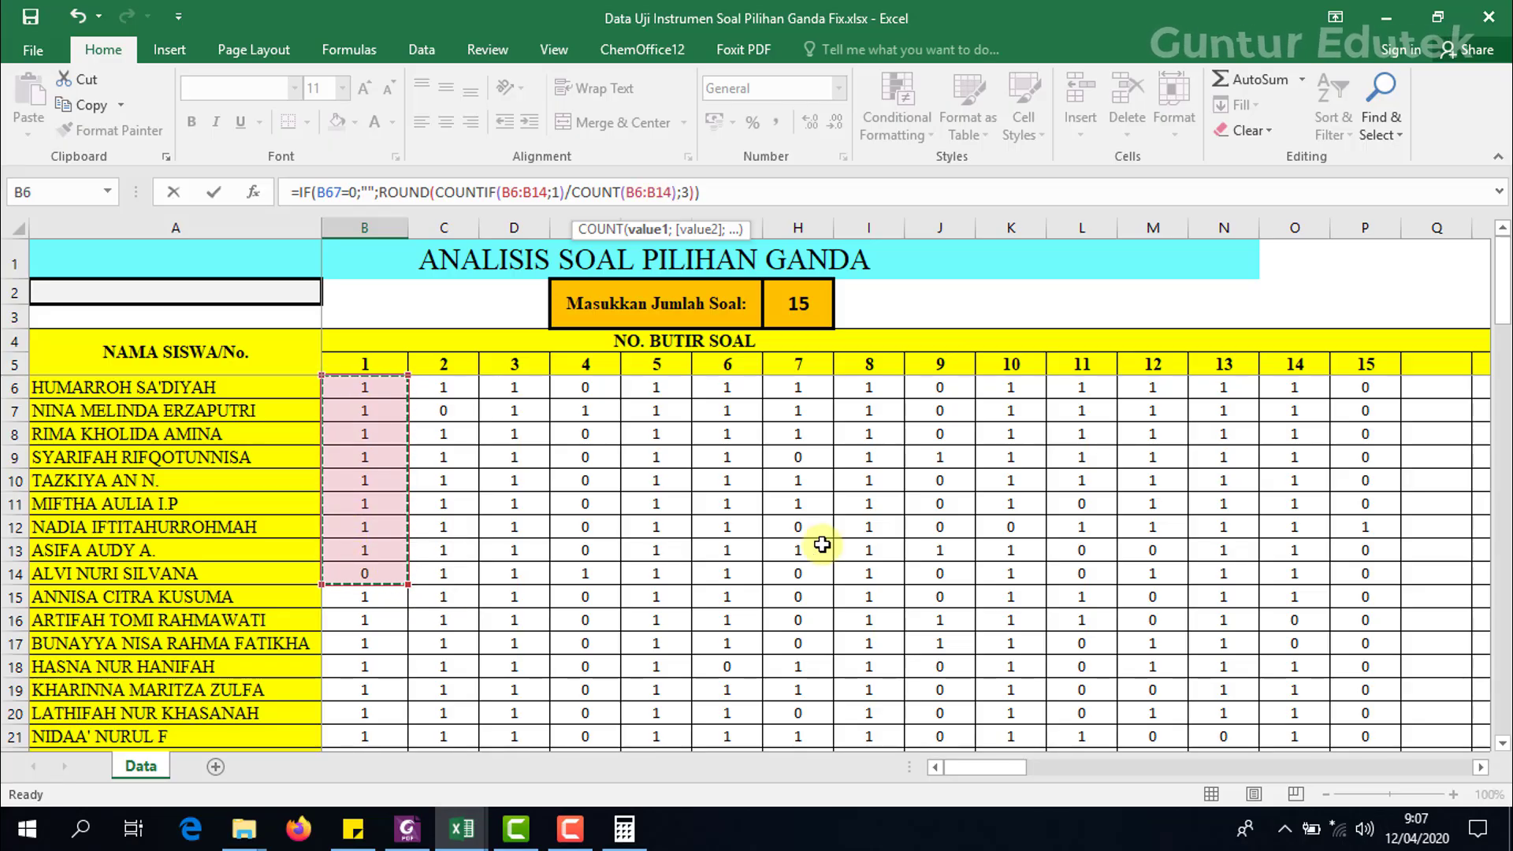
key("Return")
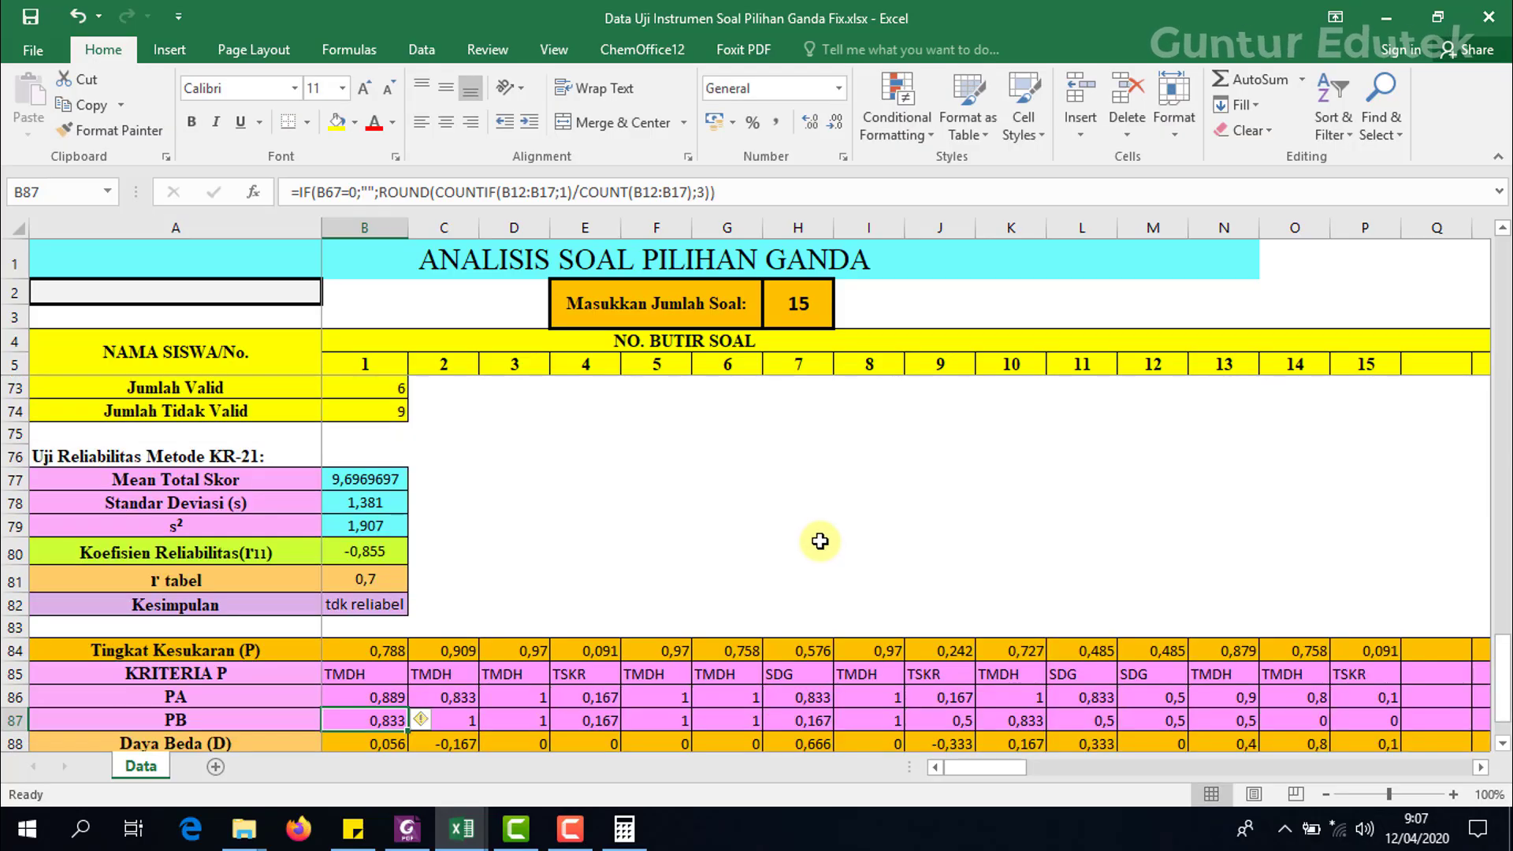
Check the Daya Beda formula and PA definition in the Foxit PhantomPDF document, and return to the Data Uji Instrumen workbook.
left_click(408, 829)
mouse_move(457, 827)
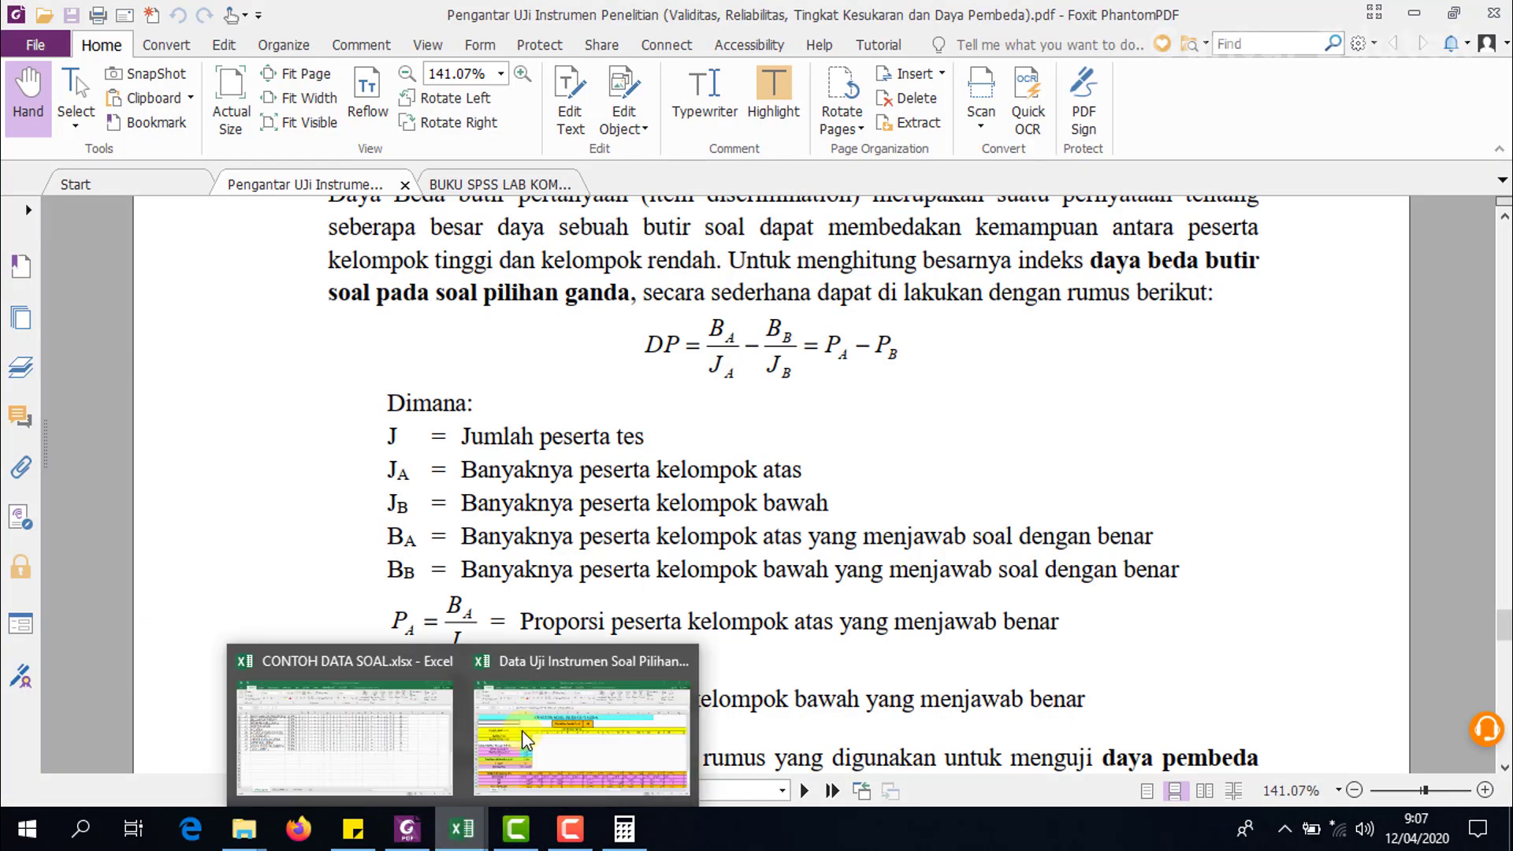
left_click(522, 730)
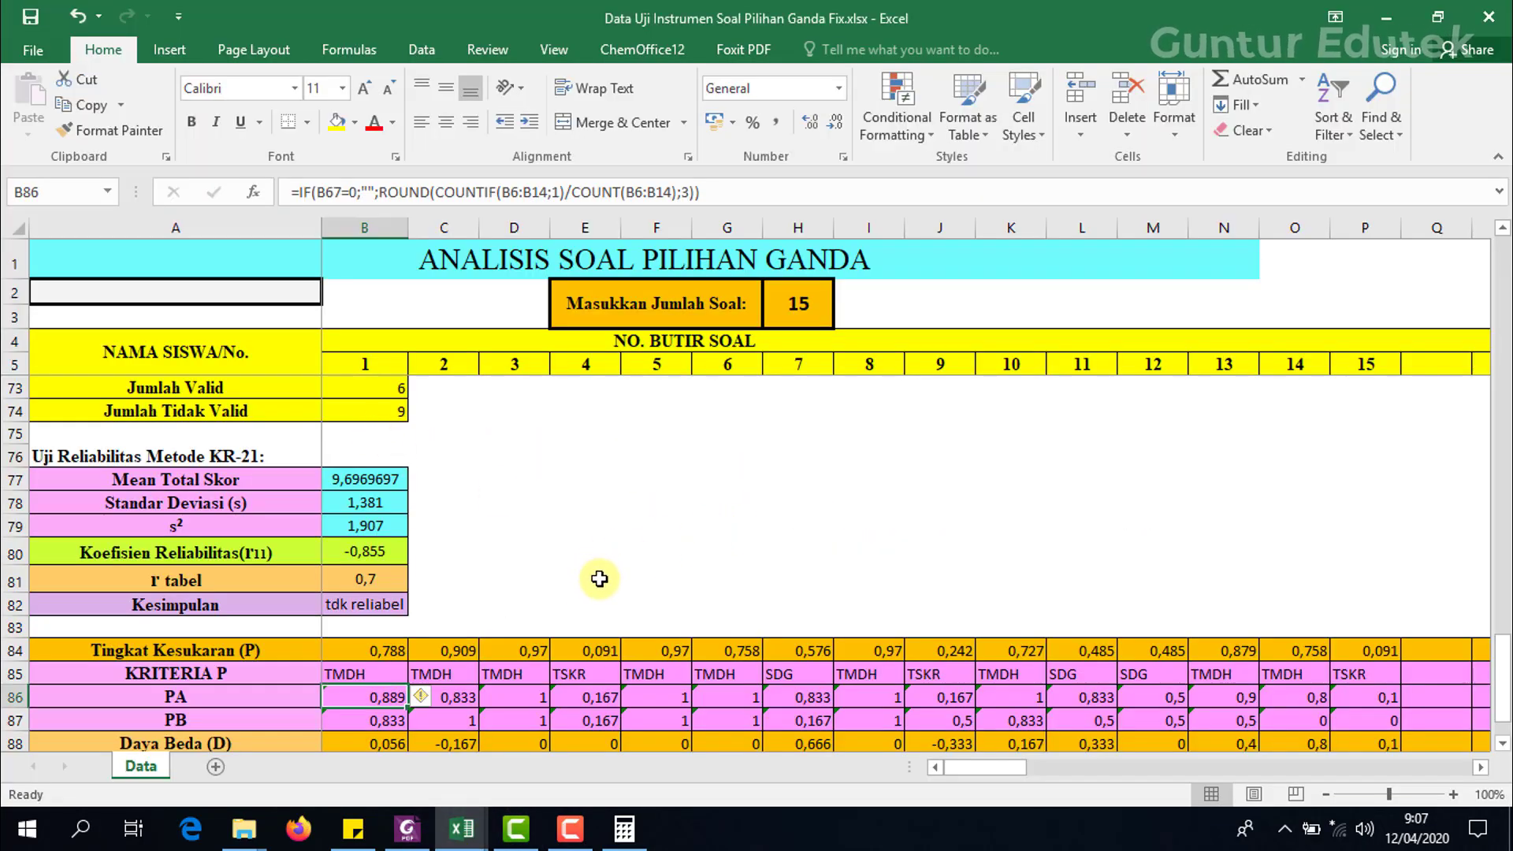
Set the COUNTIF range in B87's PB formula to the lower group's scores in B30:B38.
left_click(371, 720)
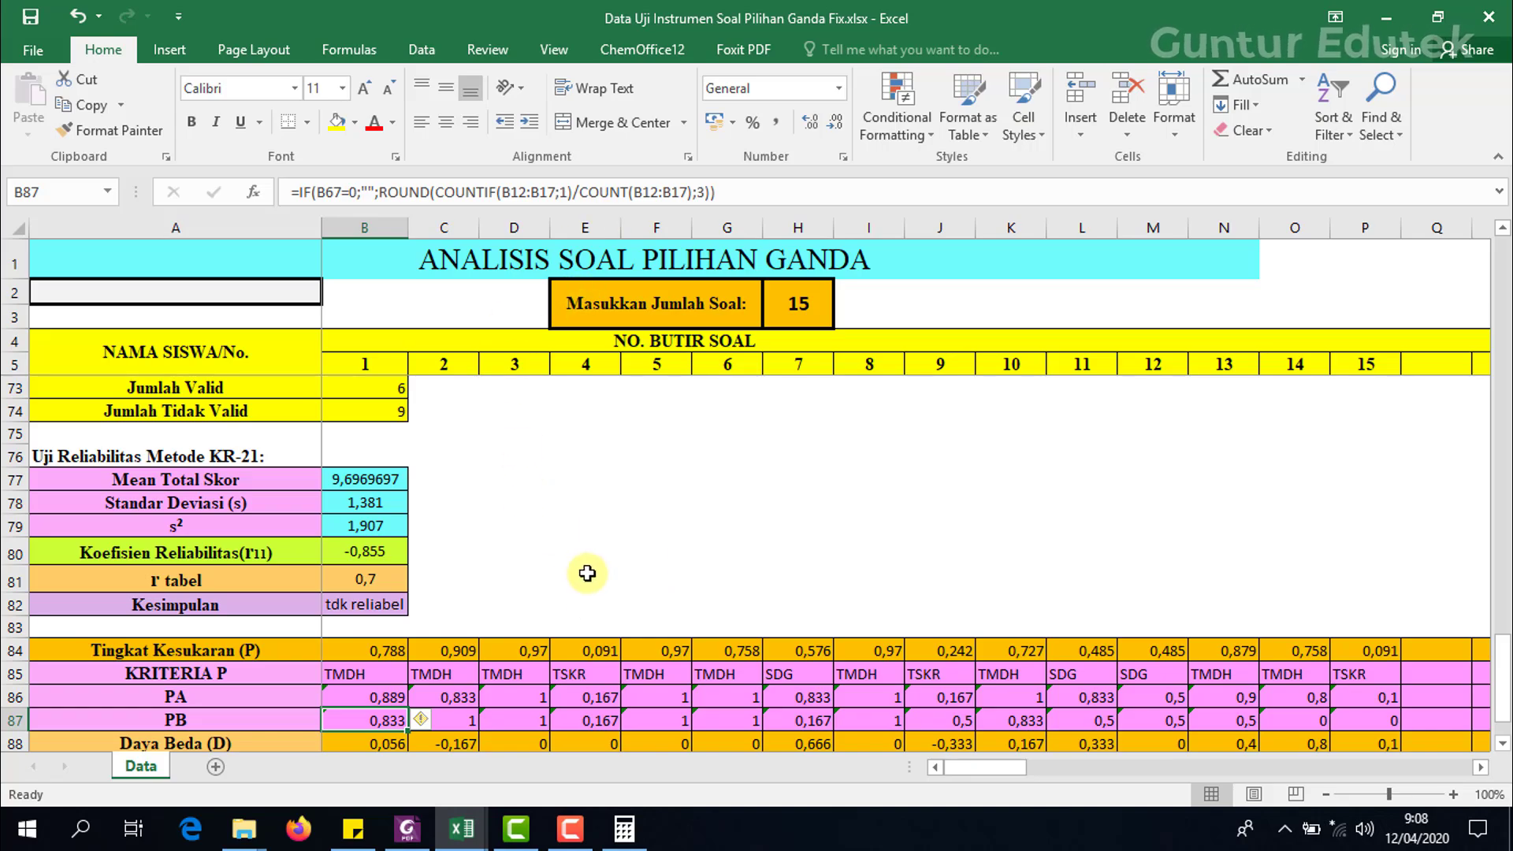
scroll(587, 576, "up", 12)
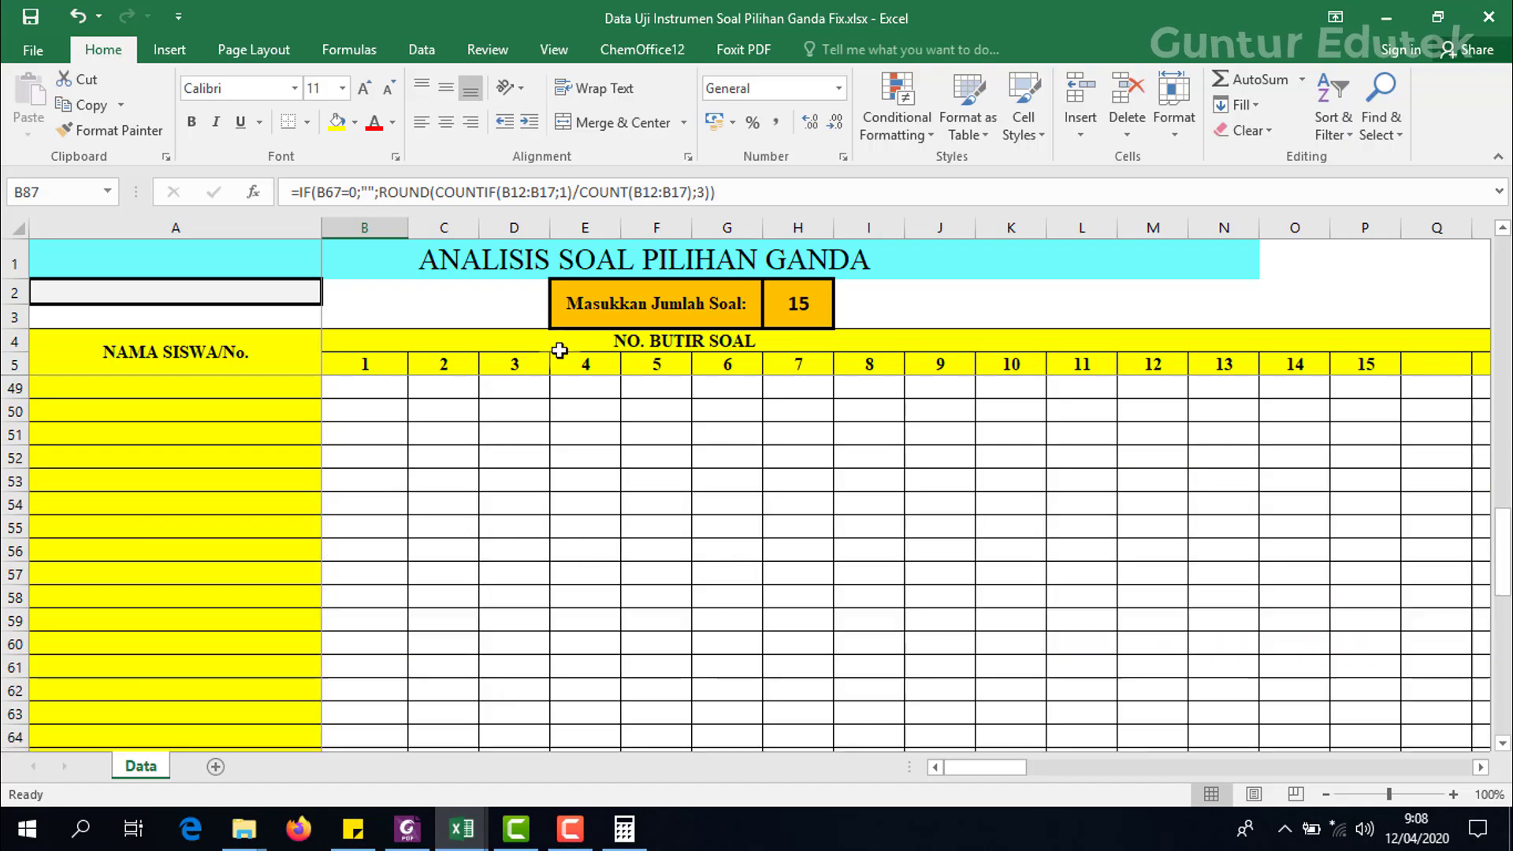
scroll(585, 395, "up", 2)
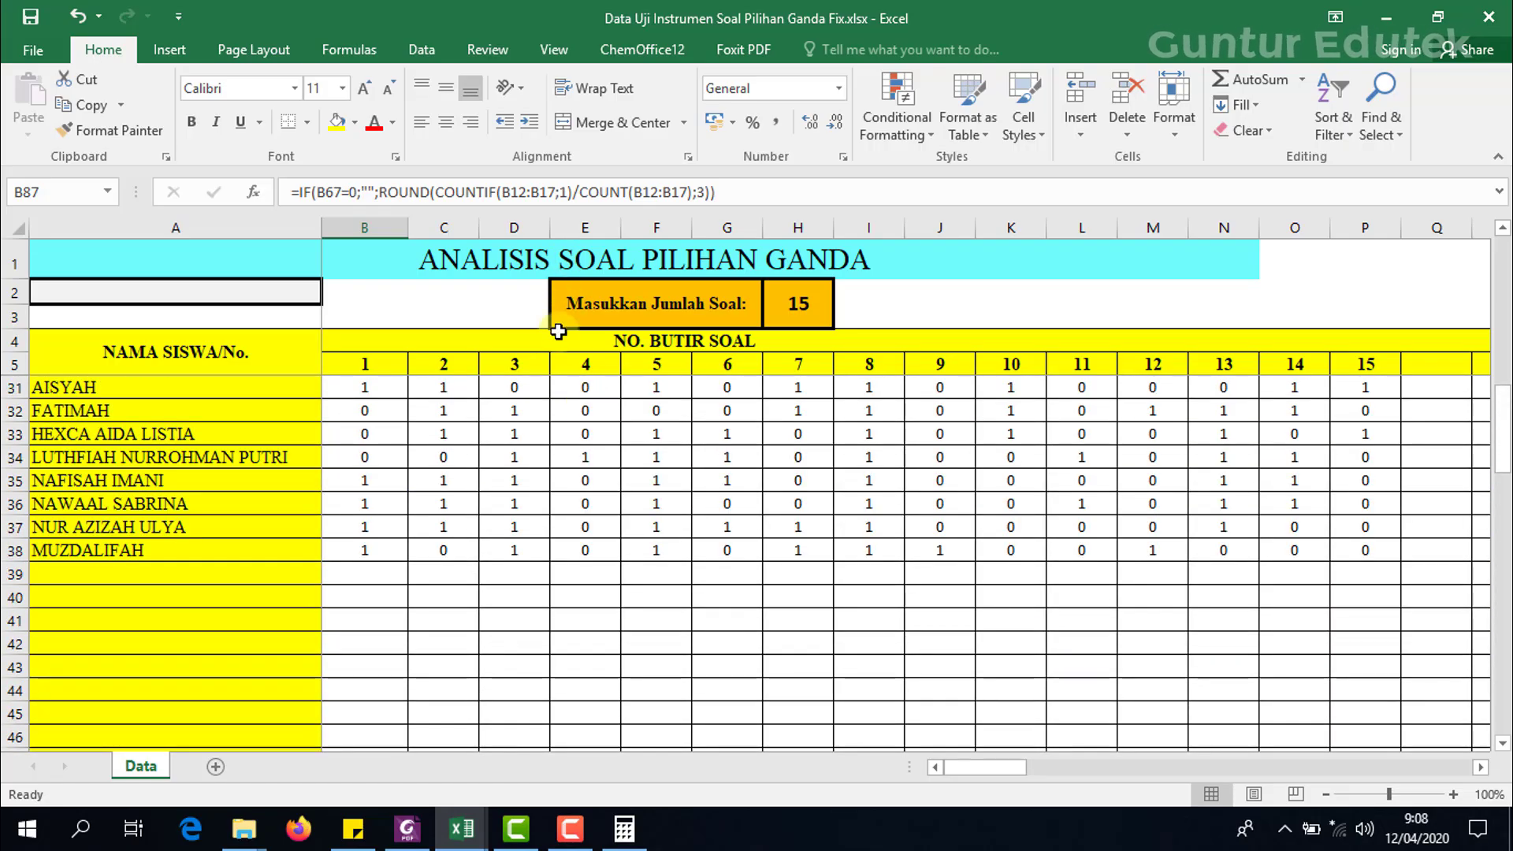
left_click(565, 193)
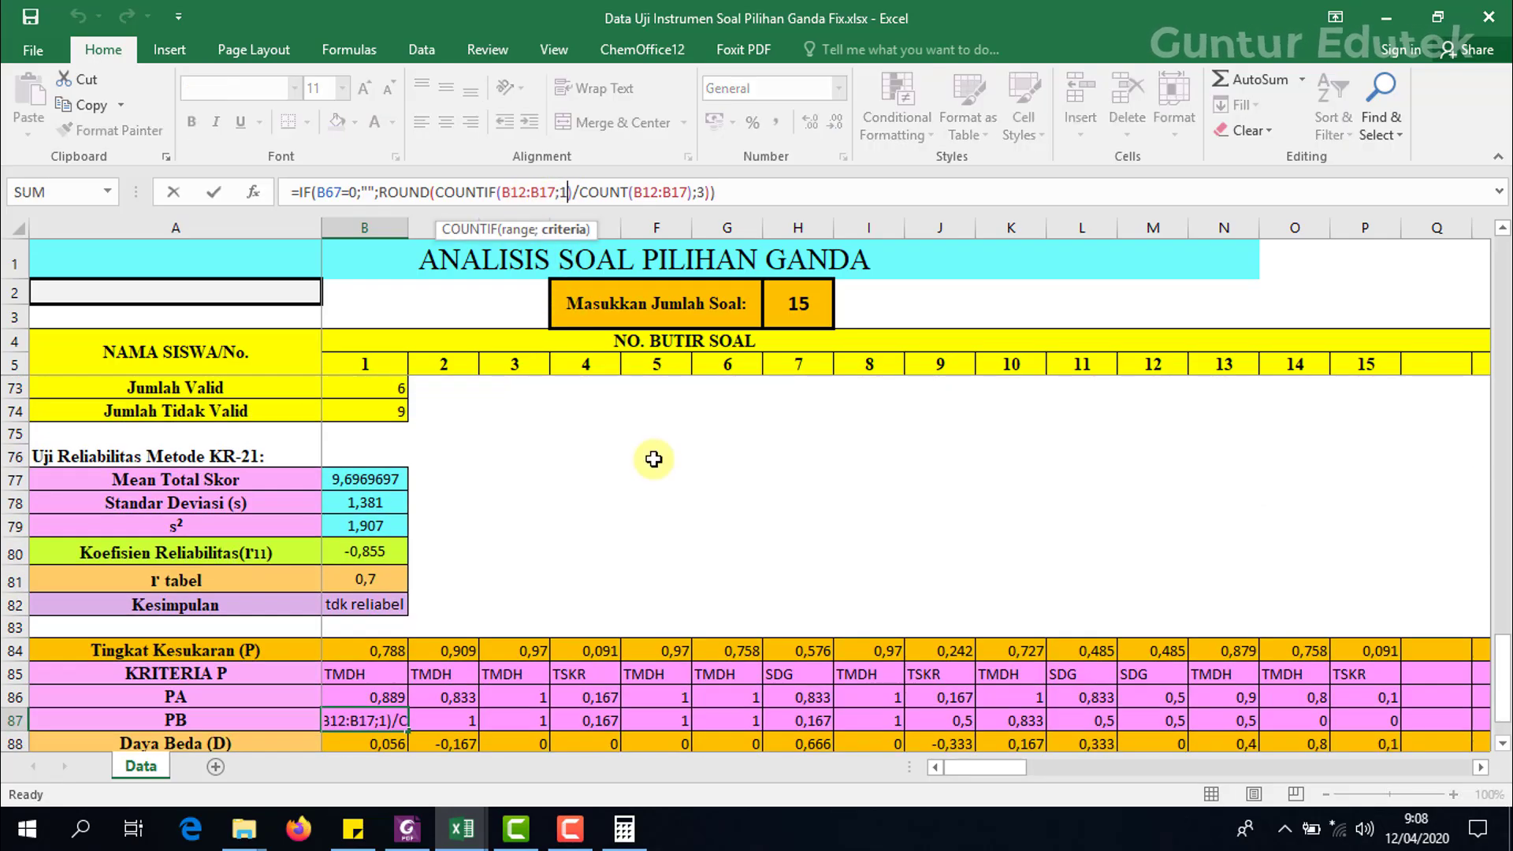
left_click_drag(1503, 673, 1491, 300)
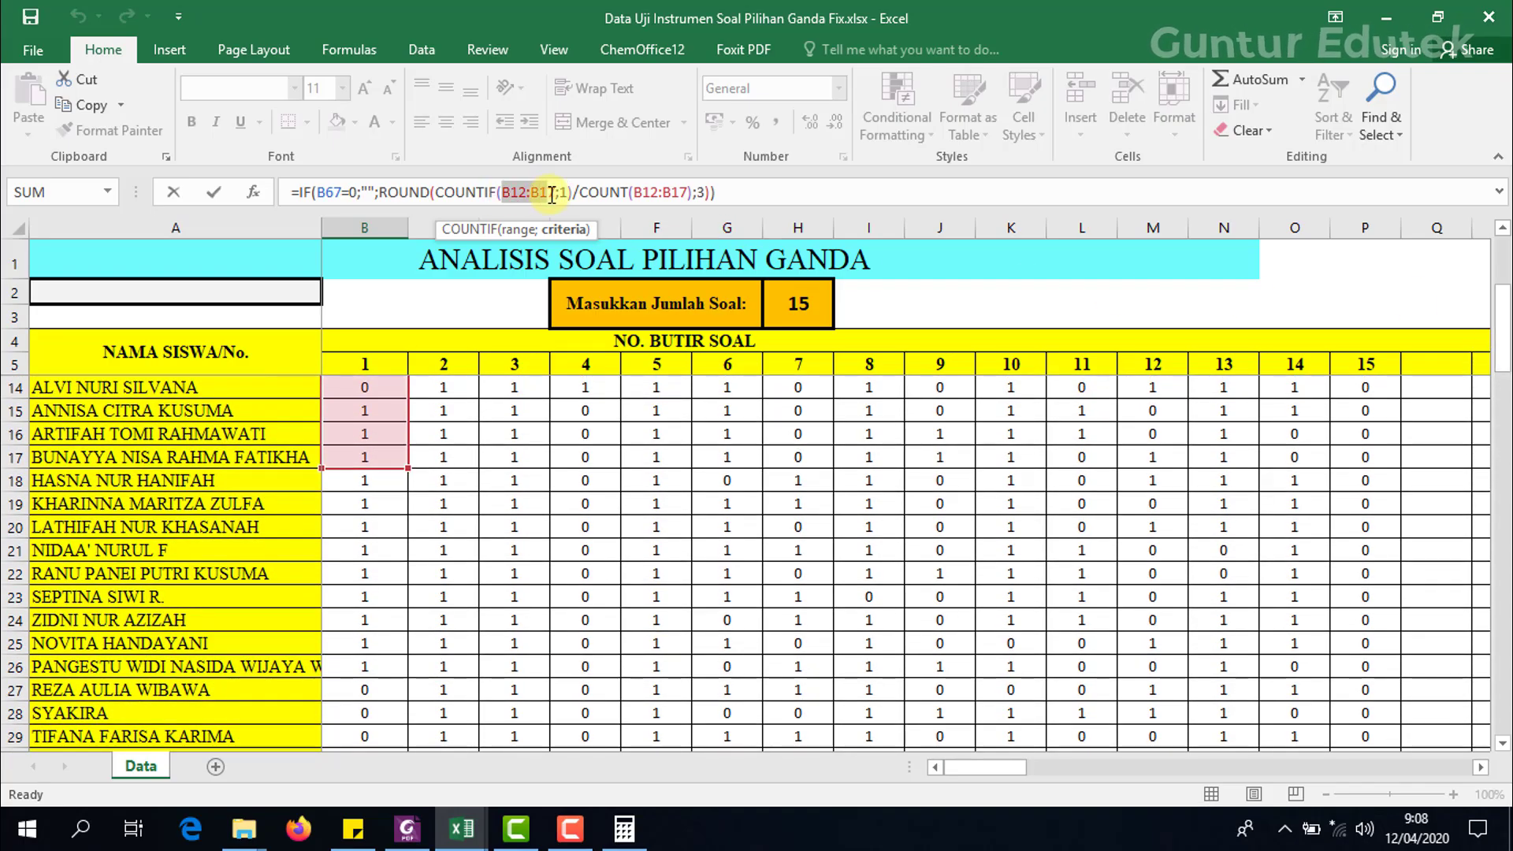
left_click_drag(552, 194, 555, 195)
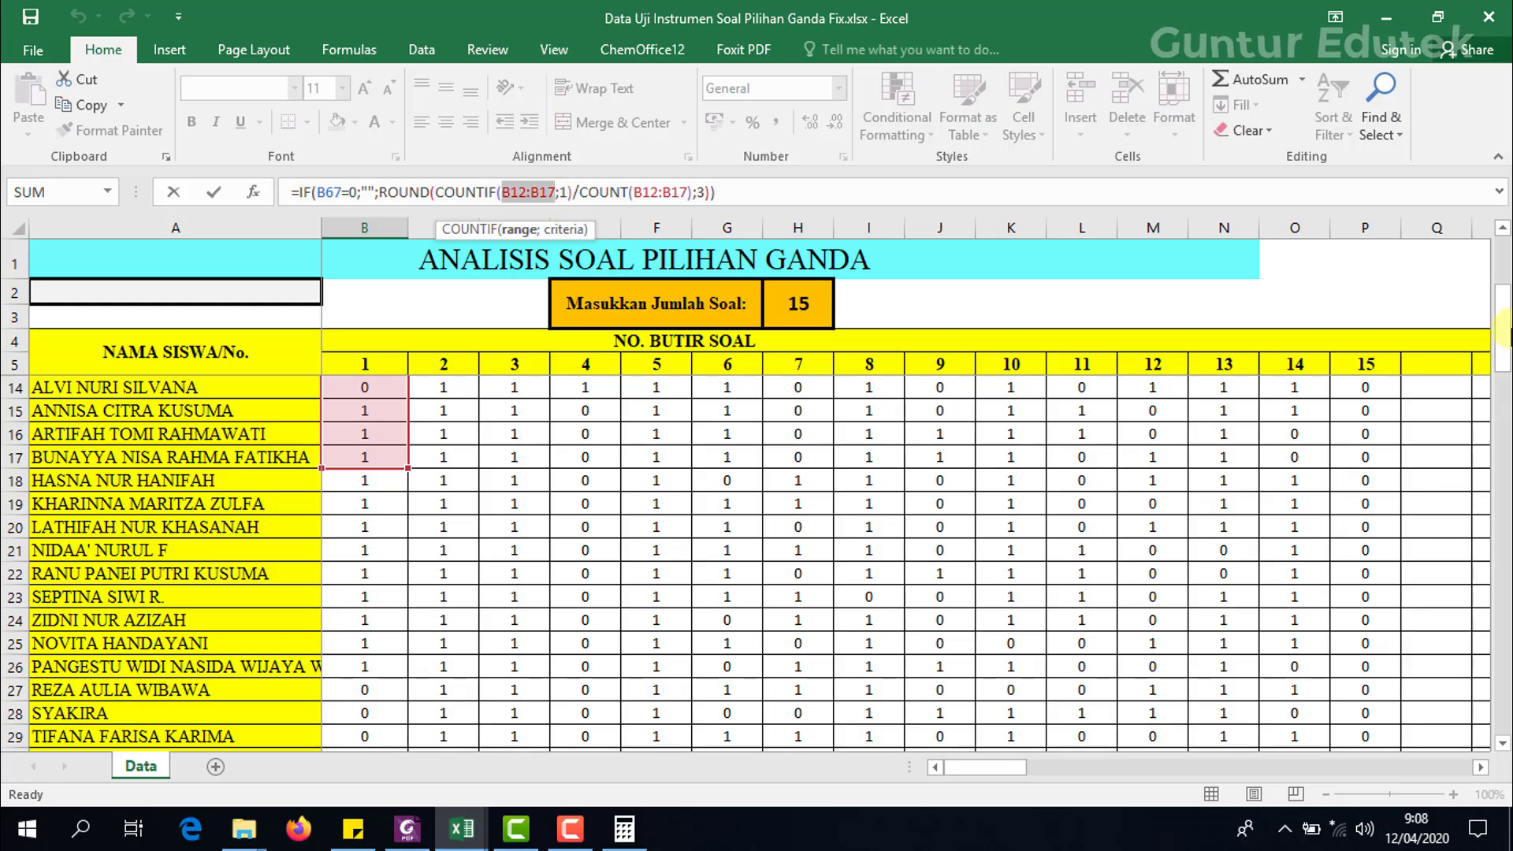
left_click_drag(1501, 331, 1504, 411)
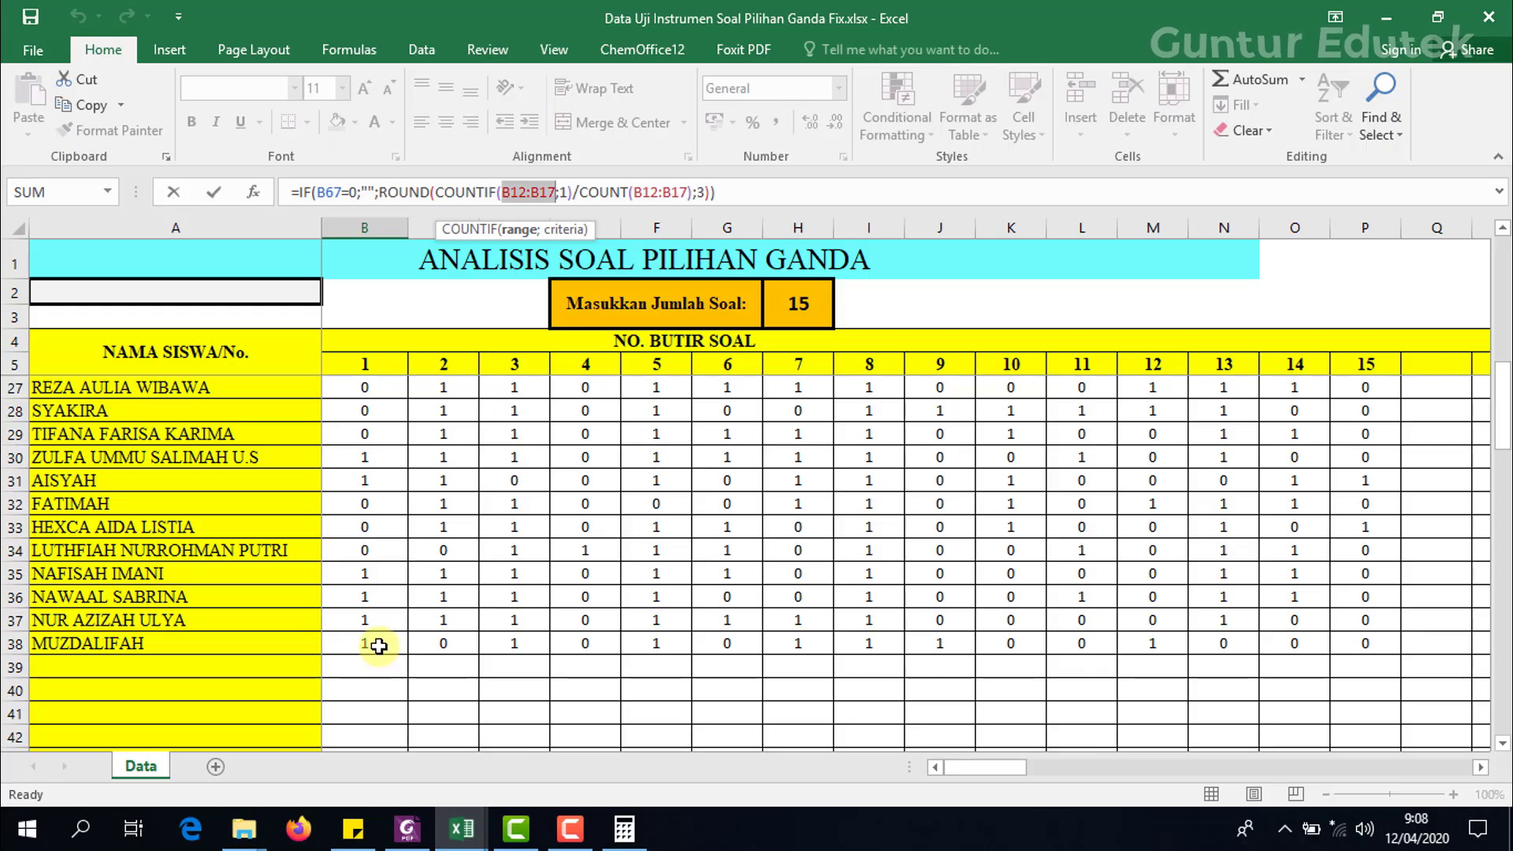
left_click_drag(378, 645, 384, 457)
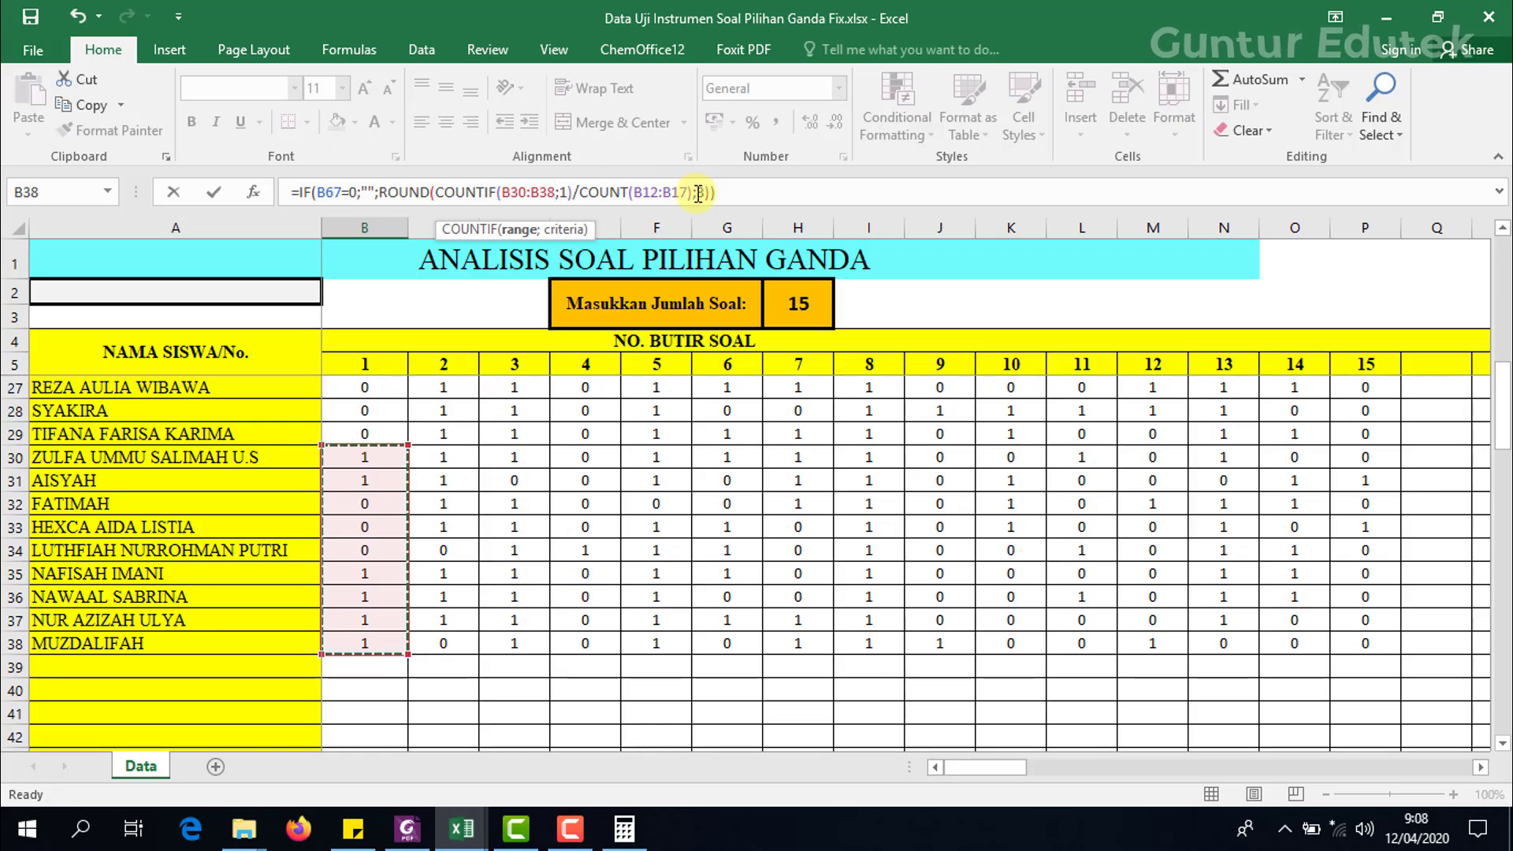
Set the COUNT range in B87's PB formula to B30:B38 and commit the formula.
left_click_drag(679, 190, 634, 189)
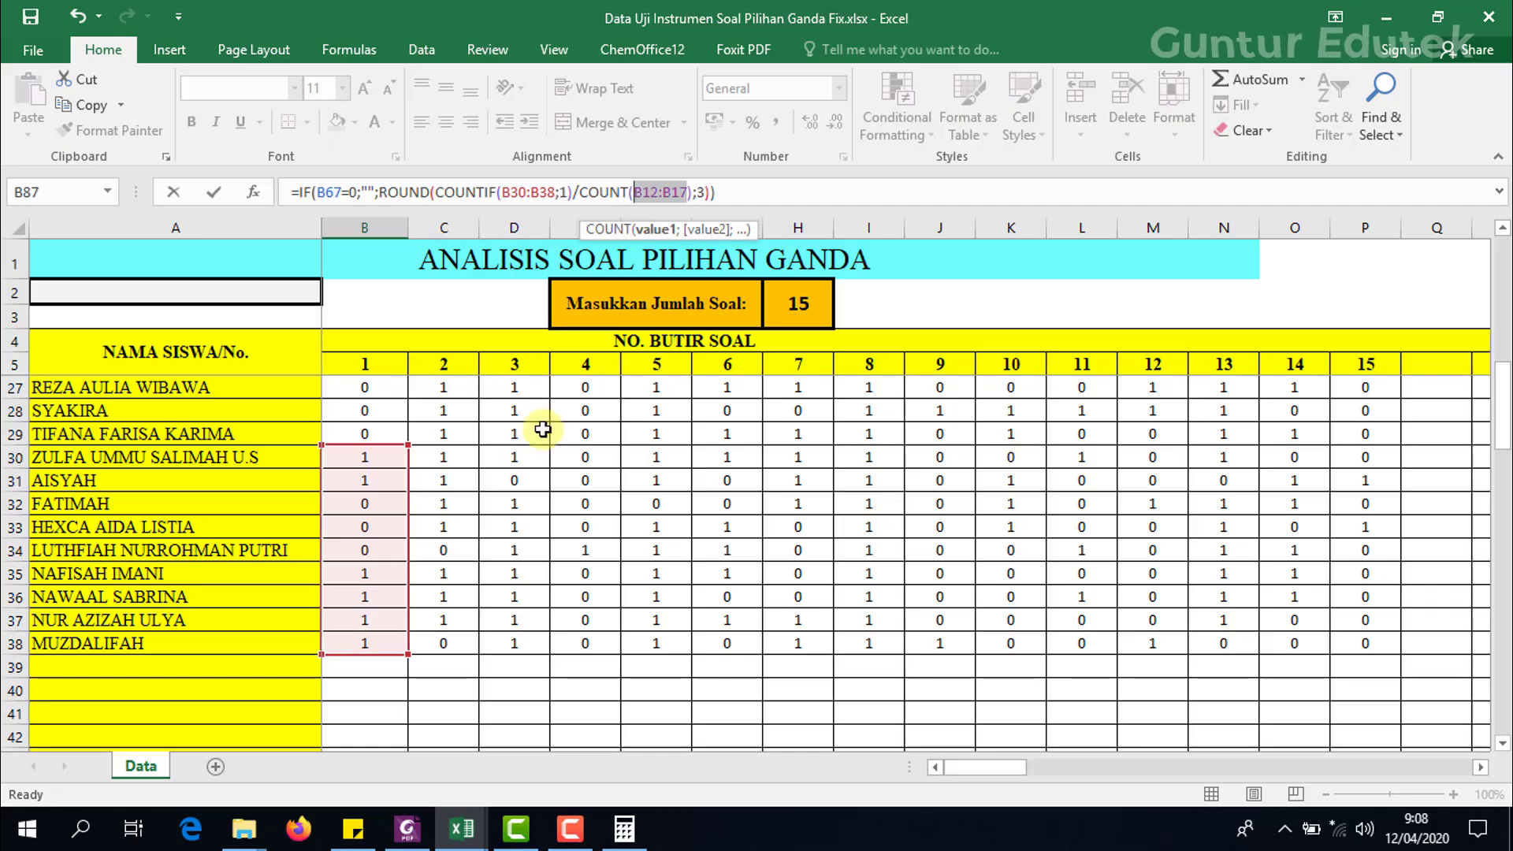
left_click(374, 644)
left_click_drag(390, 610, 392, 596)
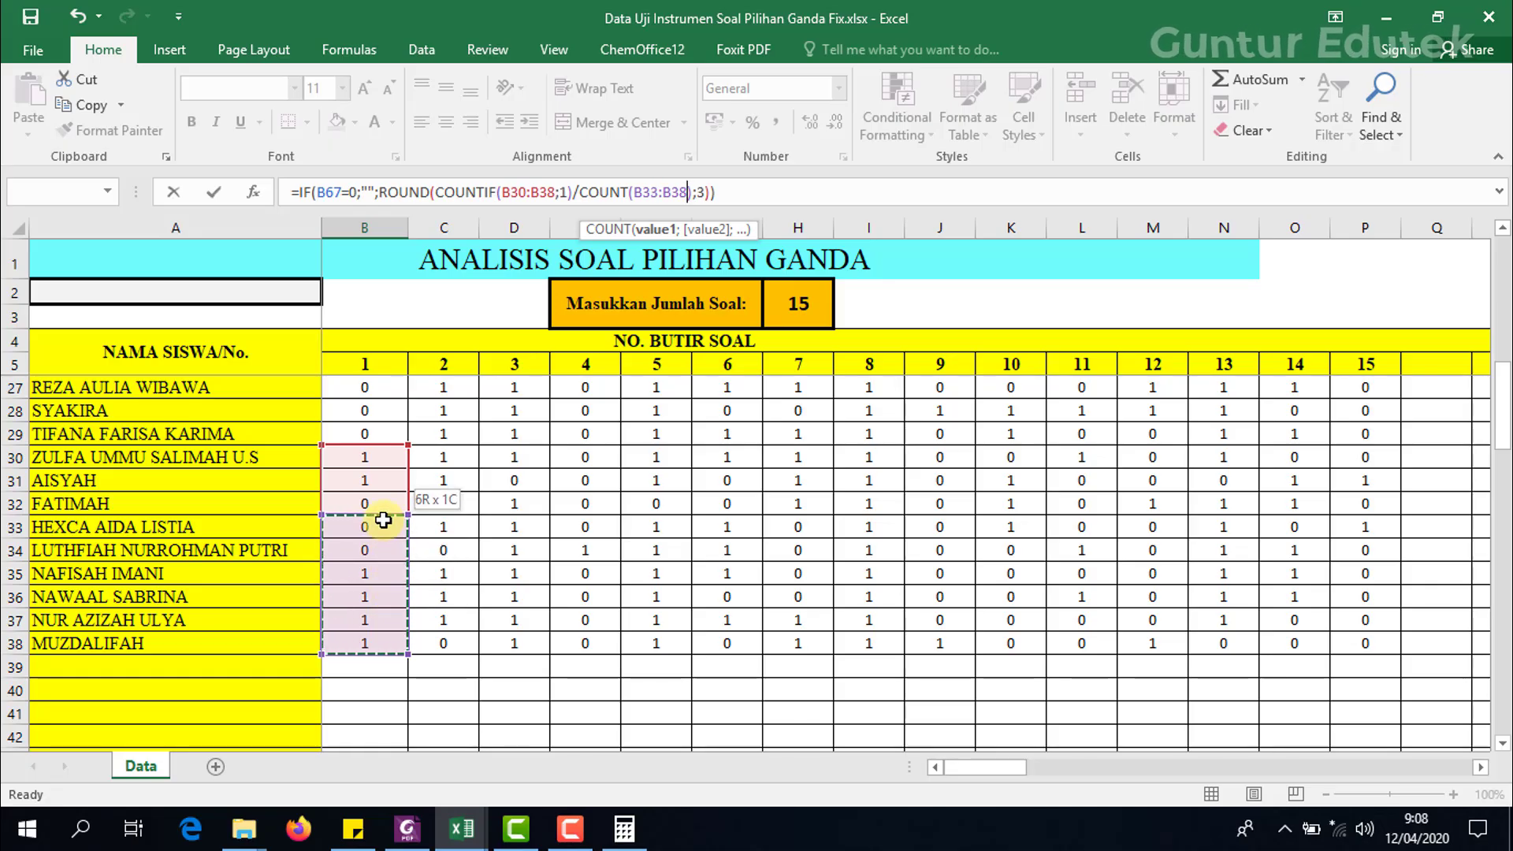
left_click_drag(377, 482, 381, 456)
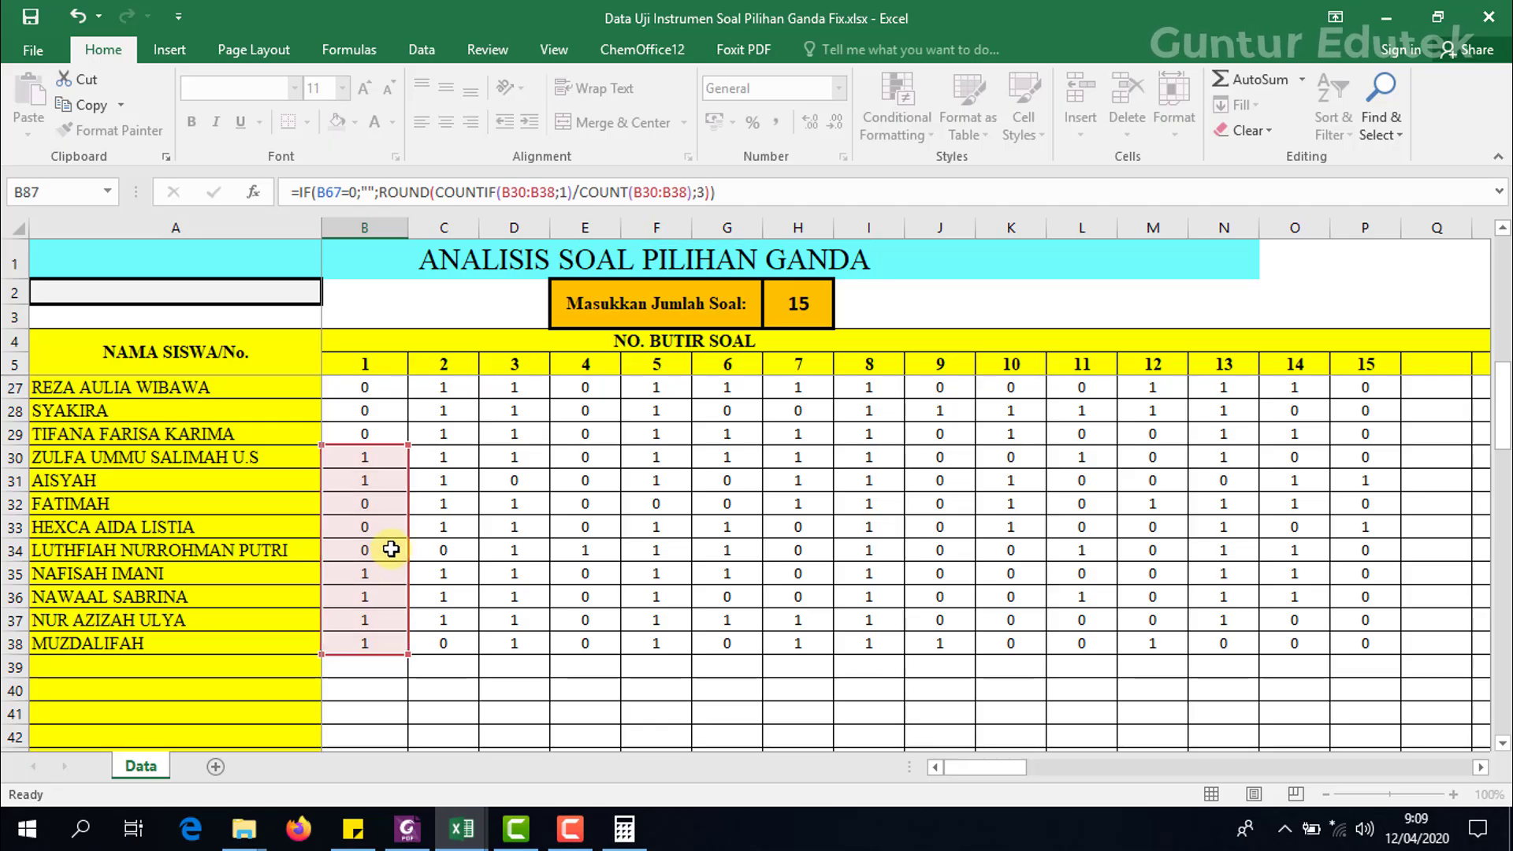
key("Return")
Fill the PA formula in B86 and the PB formula in B87 across to column P for all 15 items.
scroll(522, 655, "down", 2)
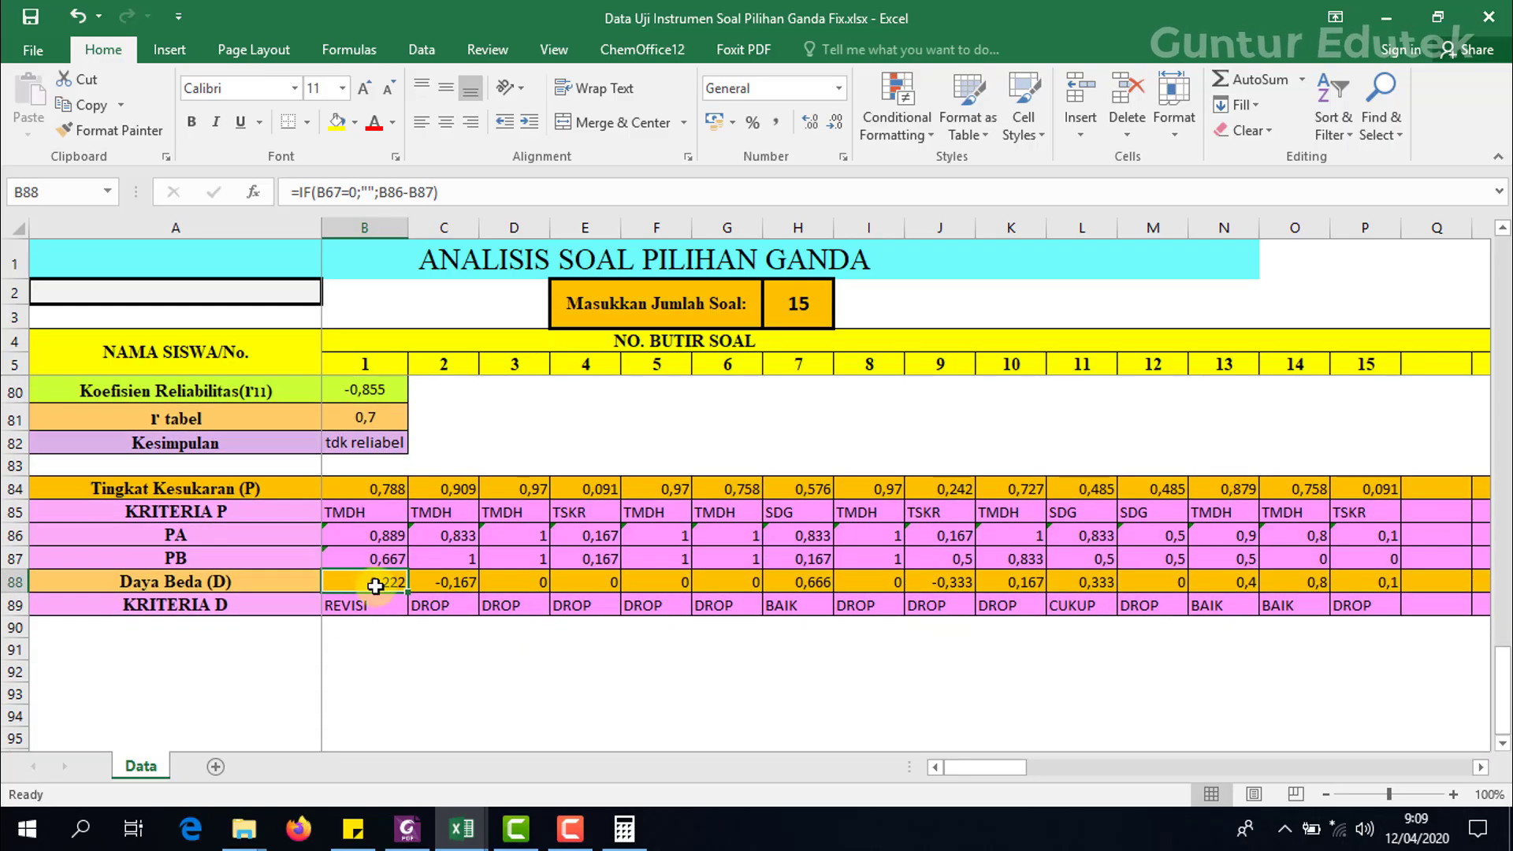
left_click(362, 558)
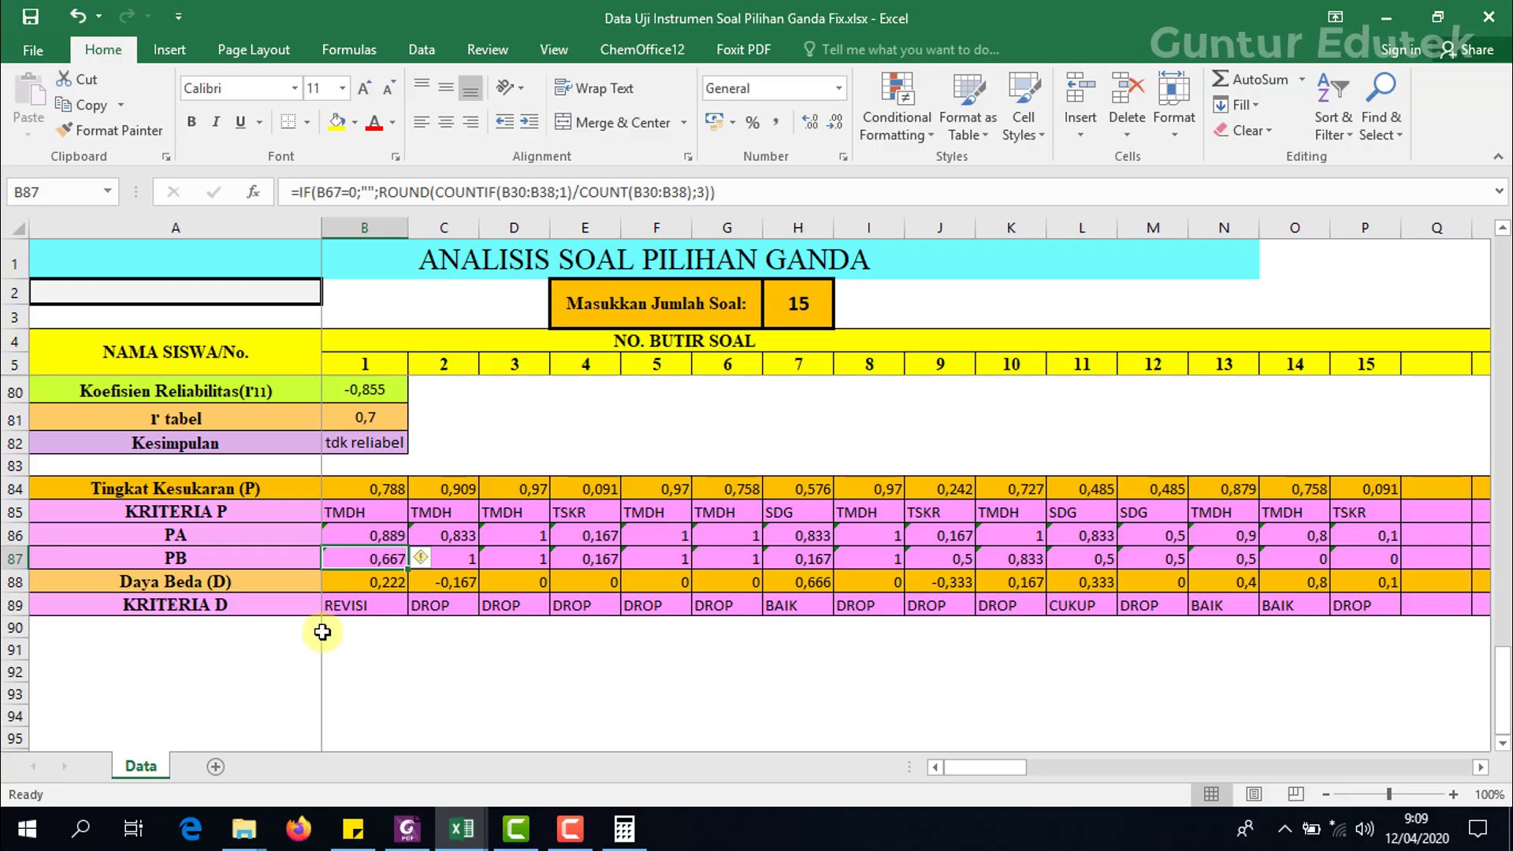
key("Up")
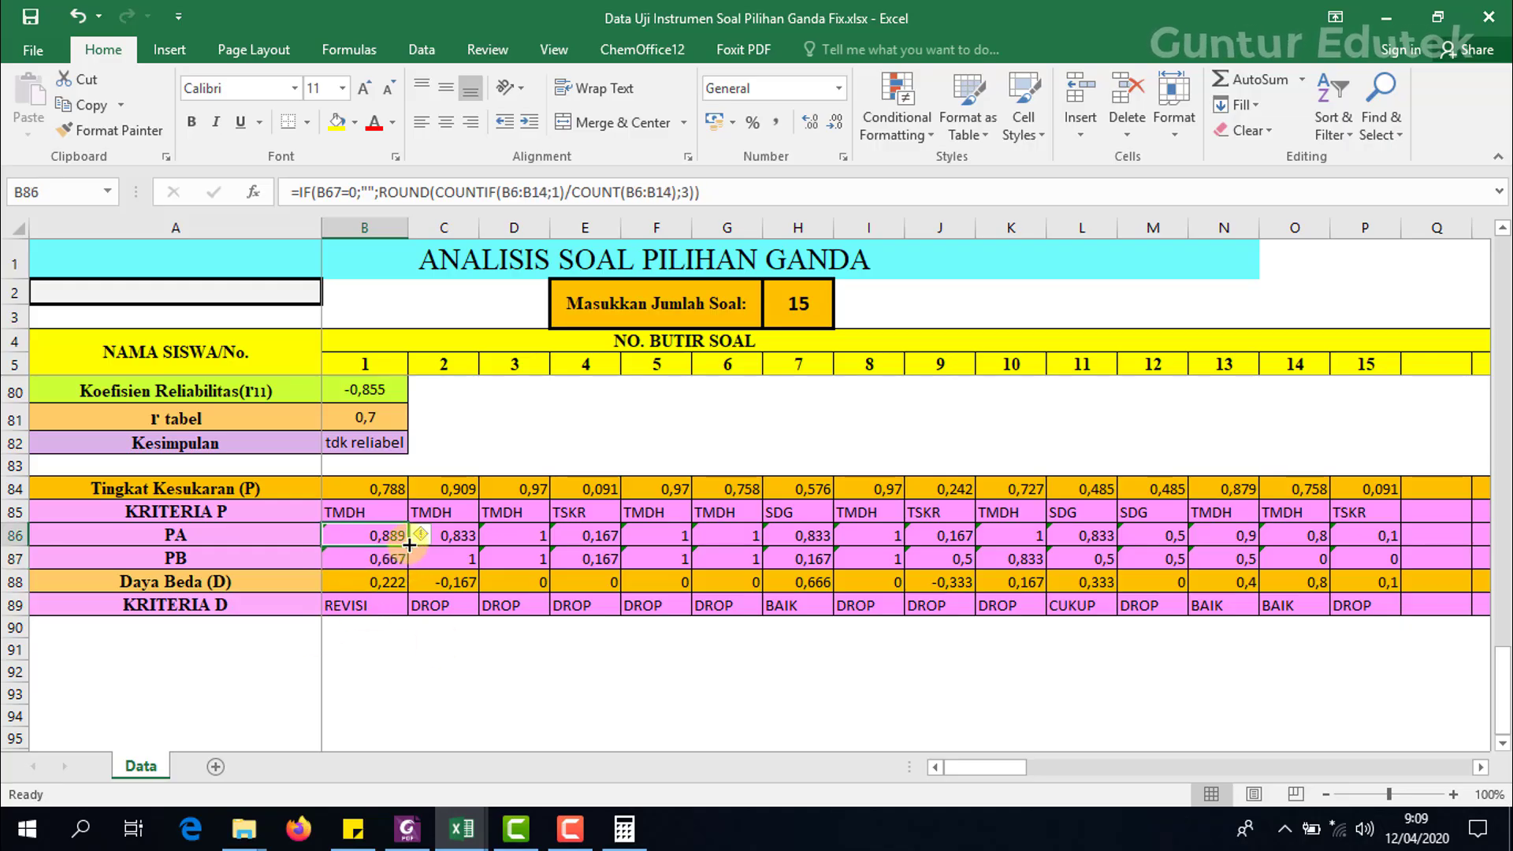
left_click_drag(411, 545, 1386, 587)
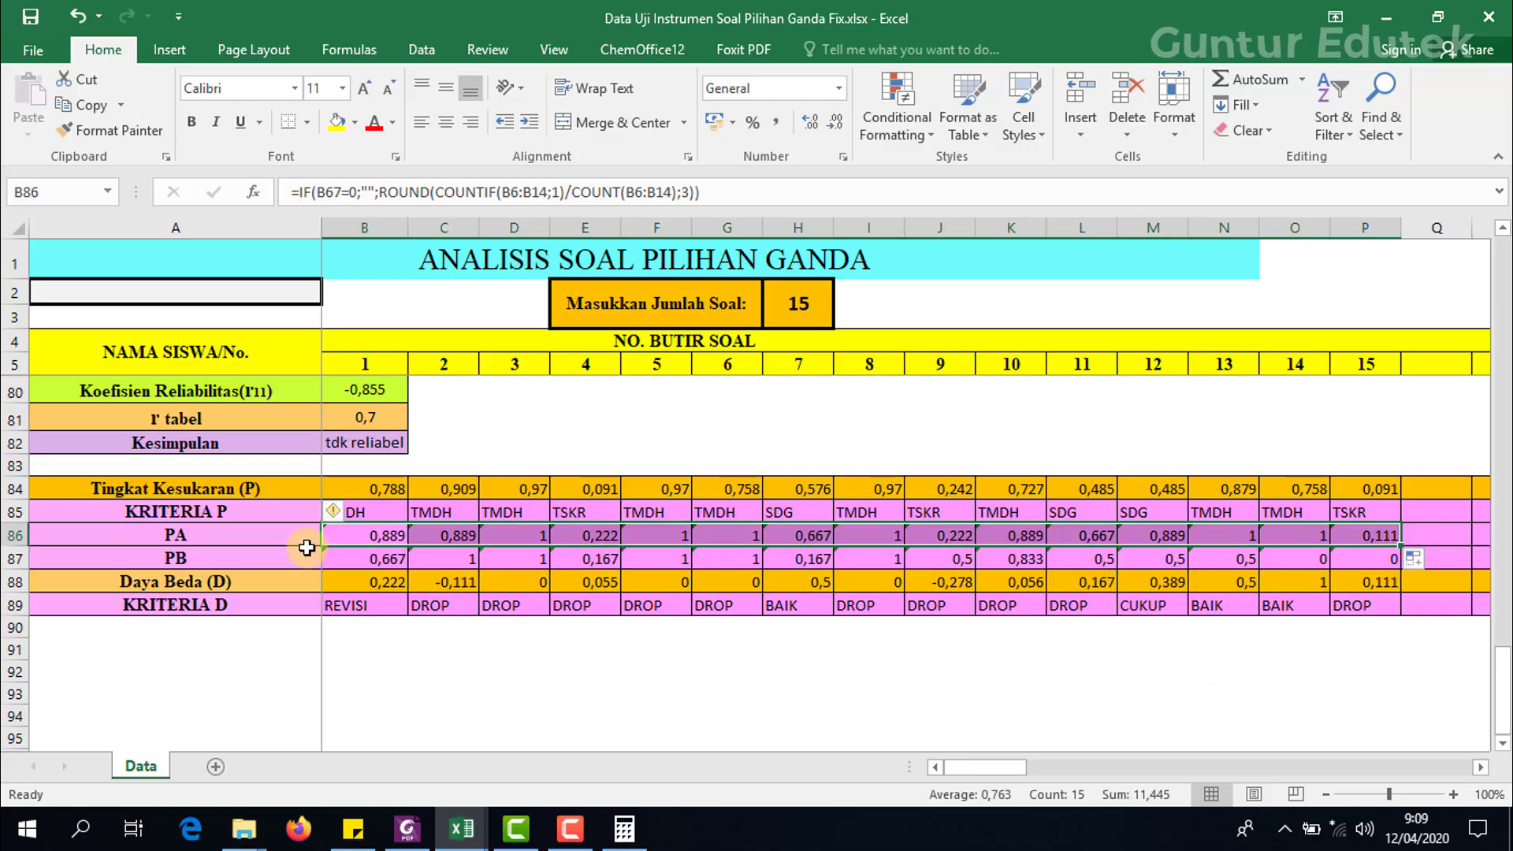
left_click(350, 558)
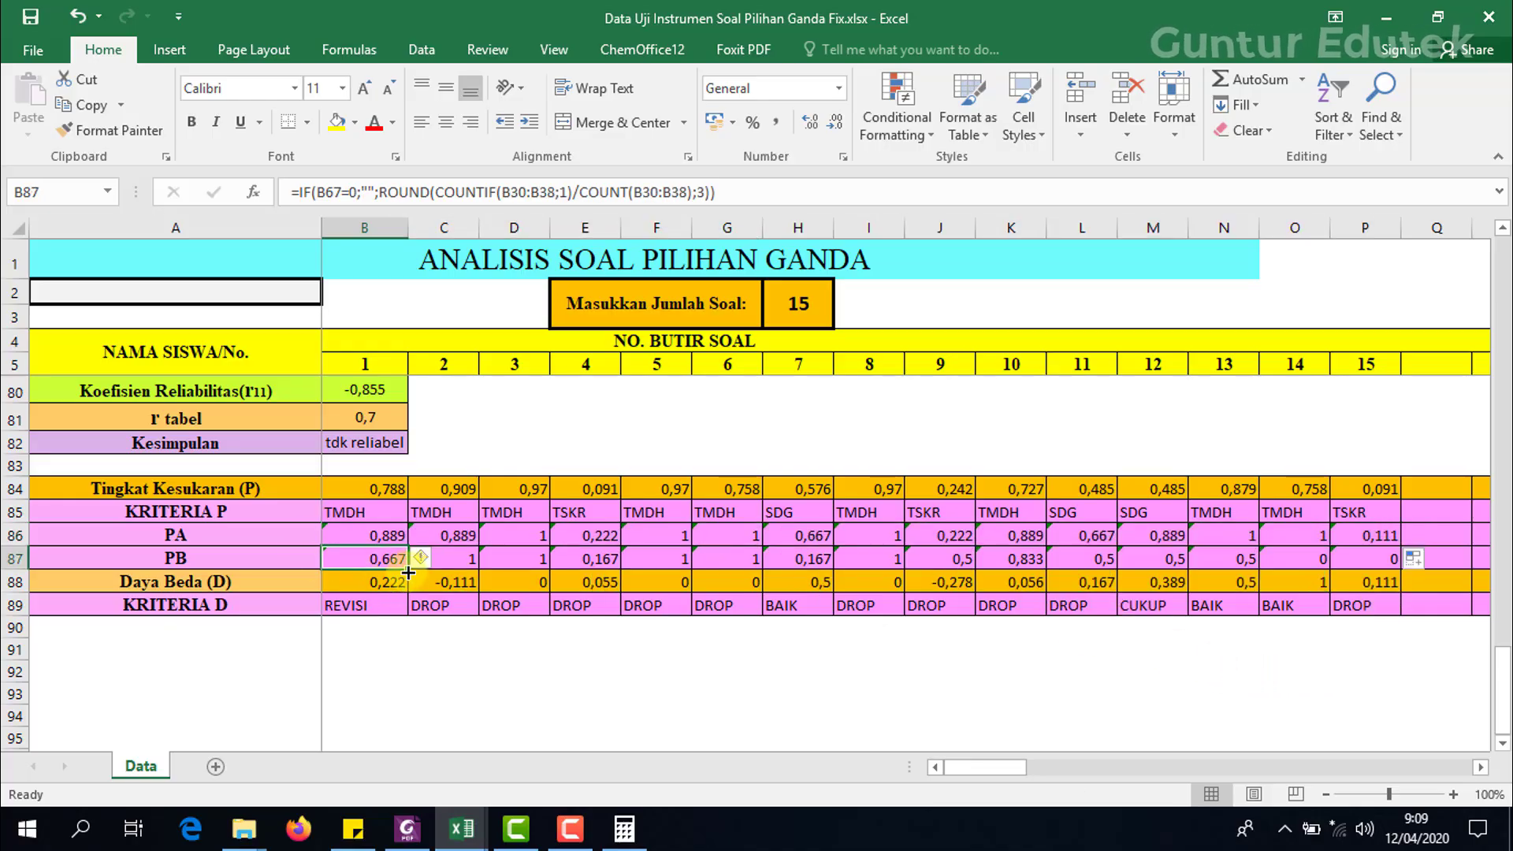
left_click_drag(407, 573, 1374, 573)
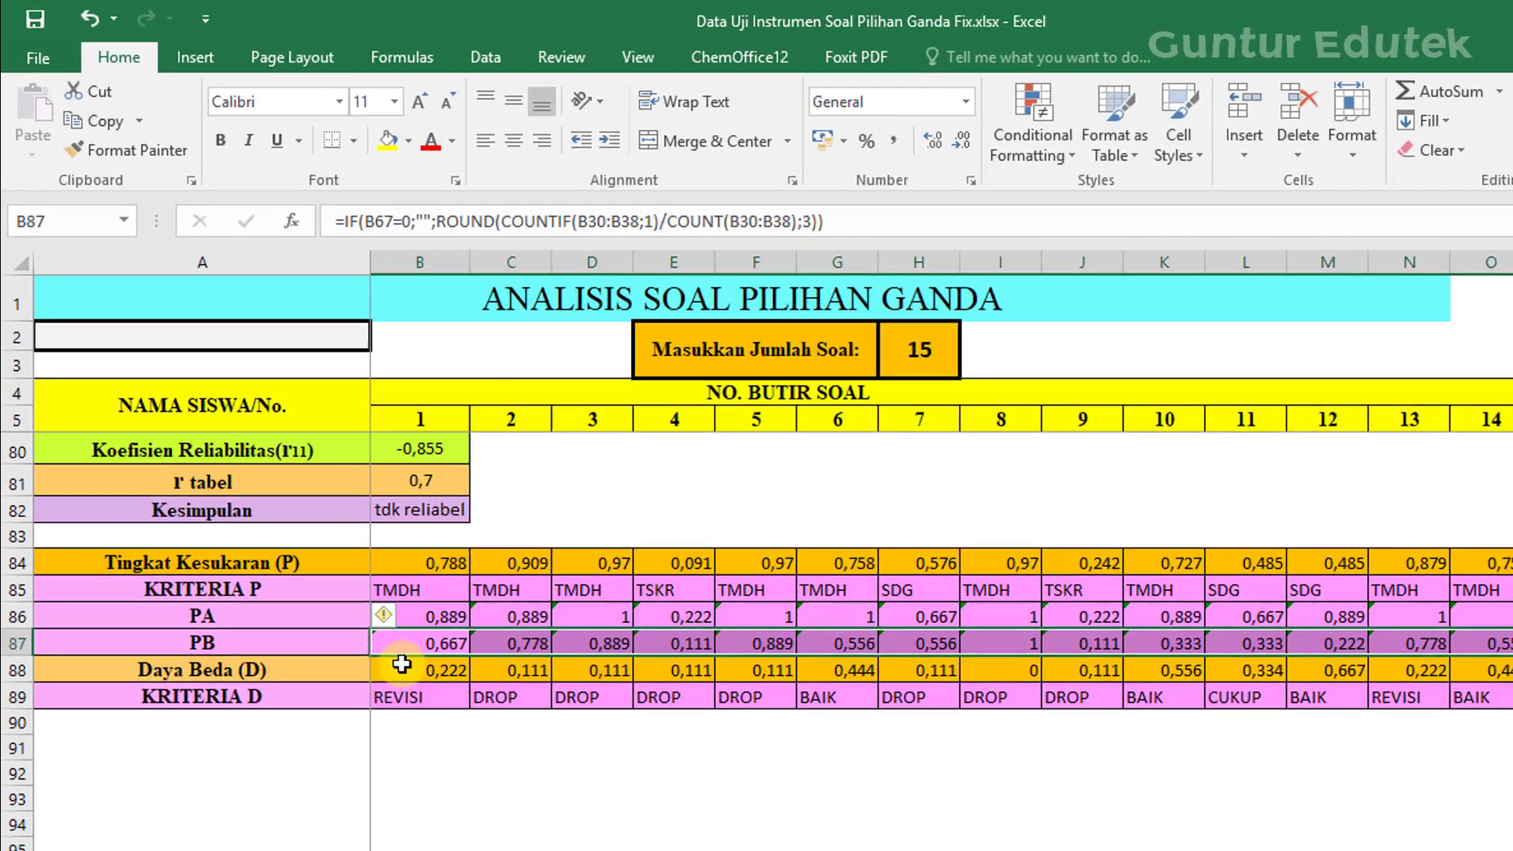
Inspect the Daya Beda formula in B88 and its references to the PA and PB cells.
left_click(402, 664)
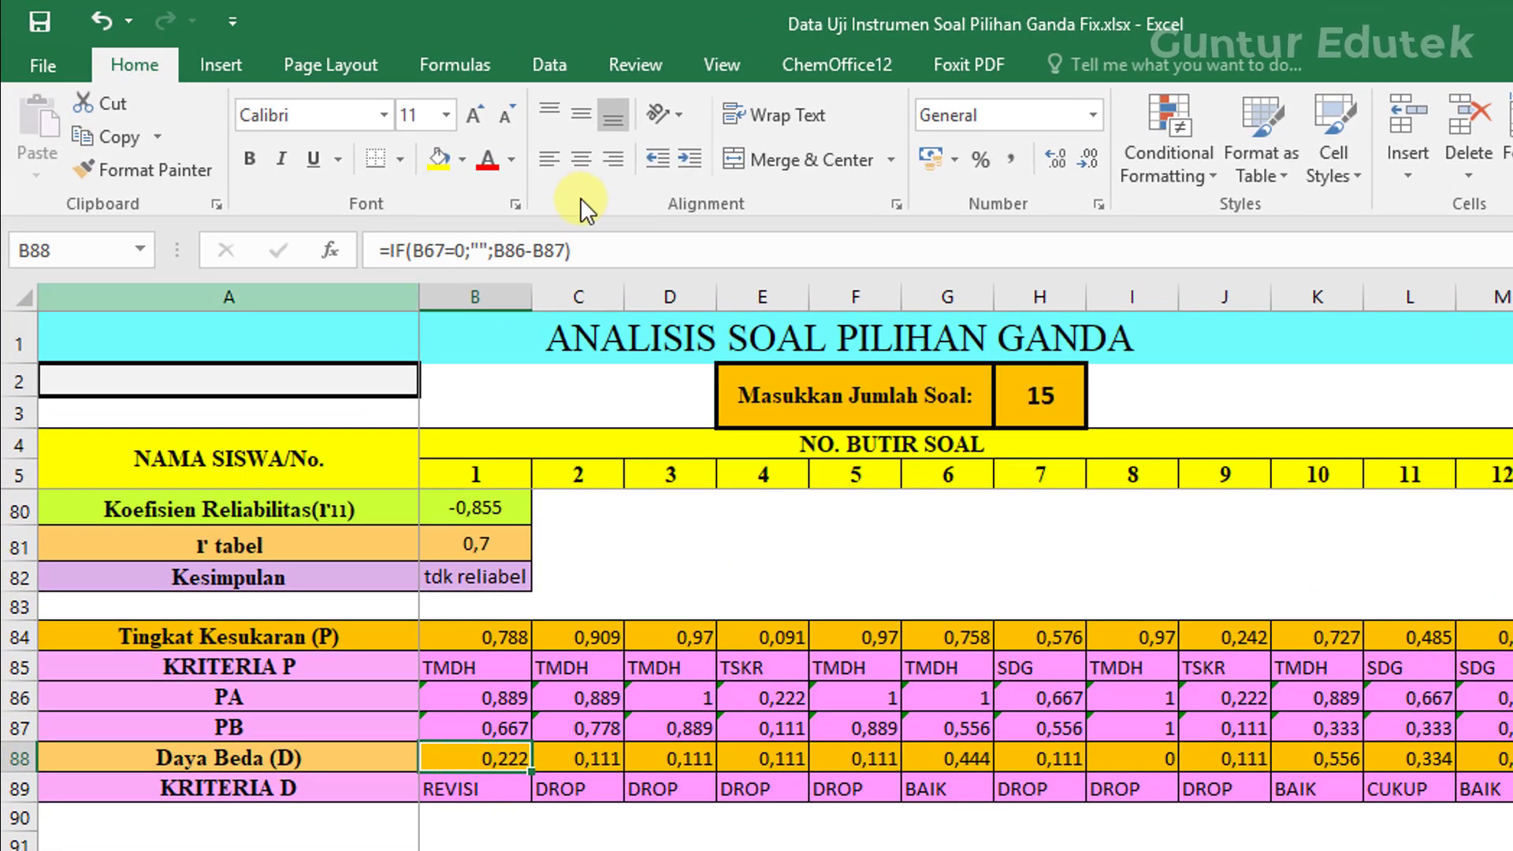
left_click(602, 246)
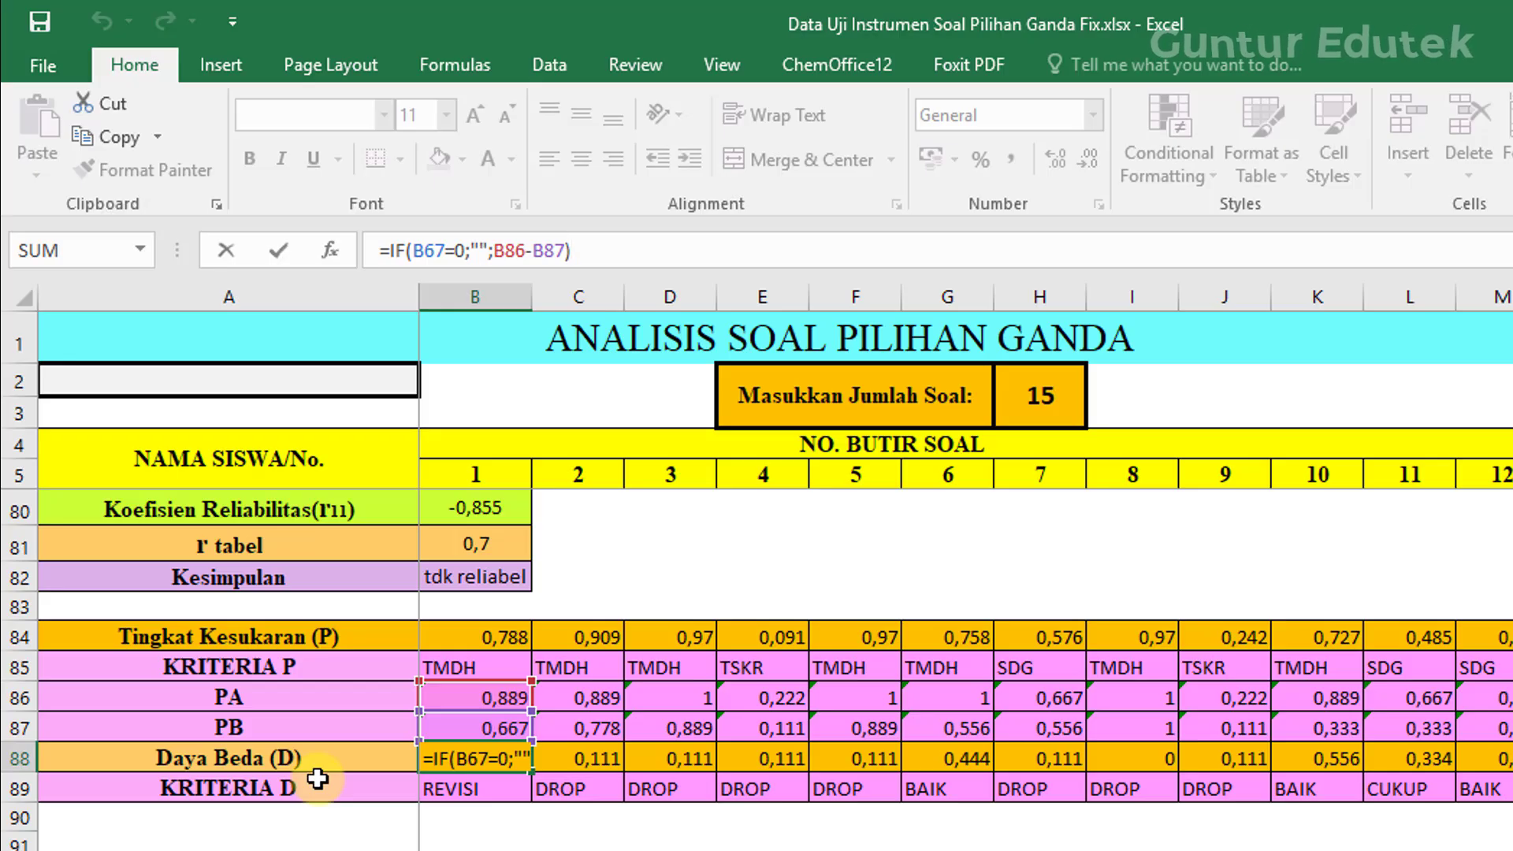
key("Return")
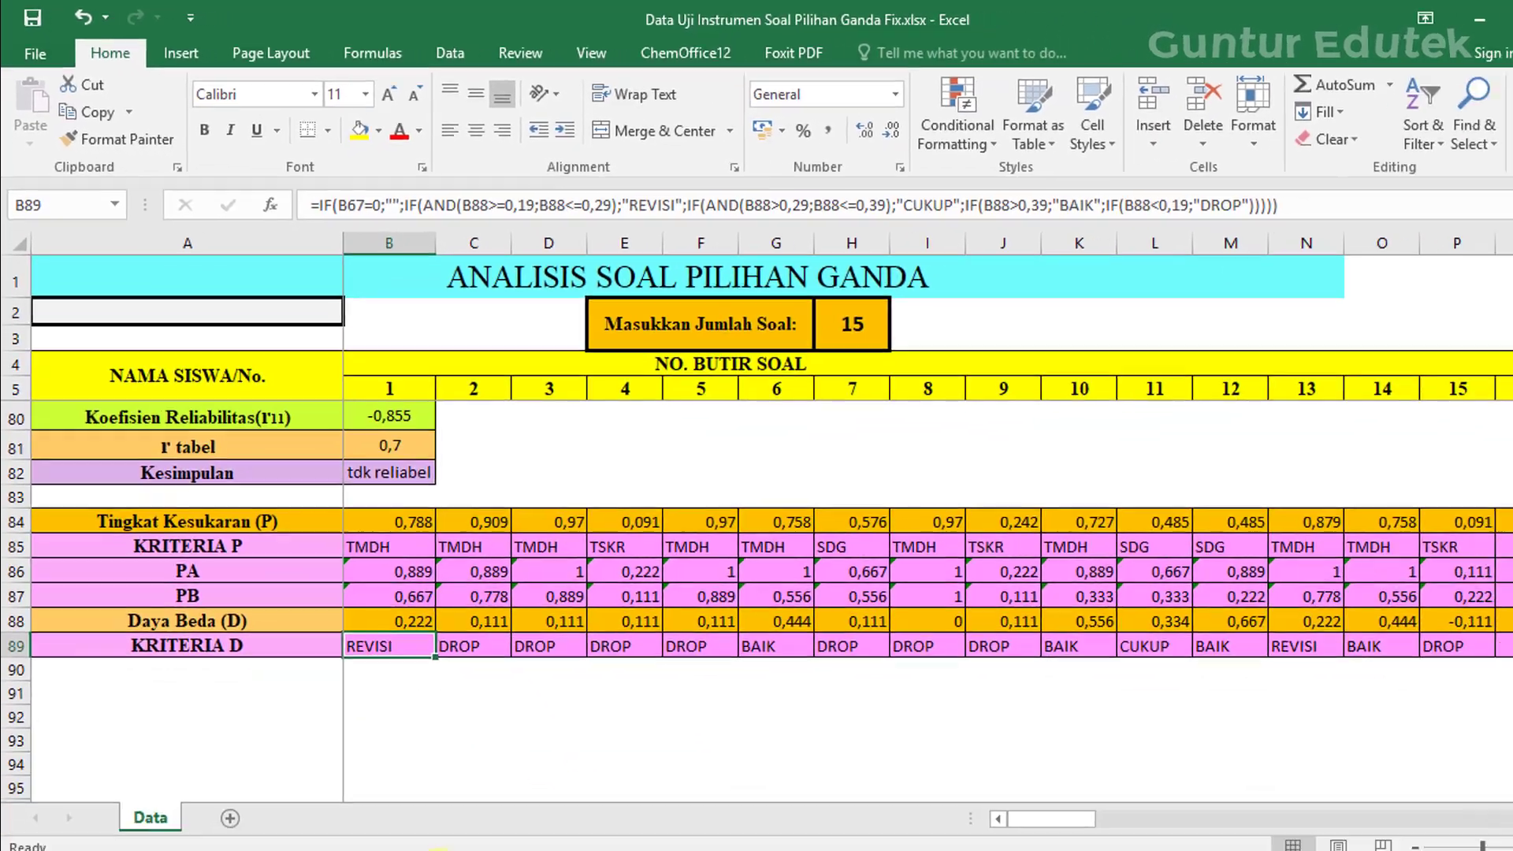
Check the Daya Pembeda interpretation table in the Foxit PhantomPDF document, and return to the Data Uji Instrumen workbook.
left_click(406, 829)
scroll(737, 613, "down", 5)
scroll(735, 617, "down", 5)
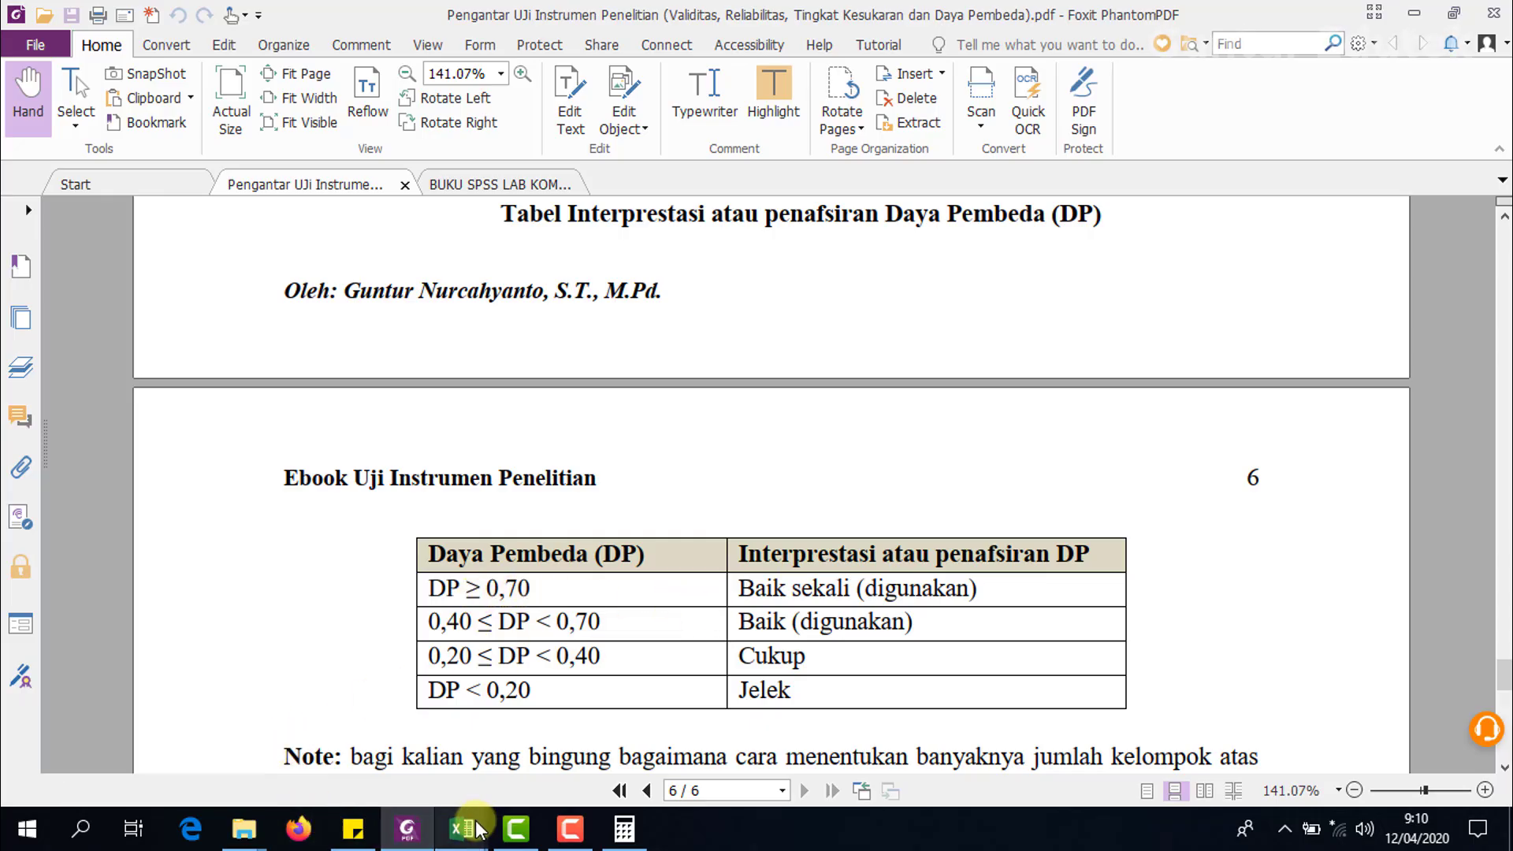
mouse_move(471, 828)
left_click(512, 758)
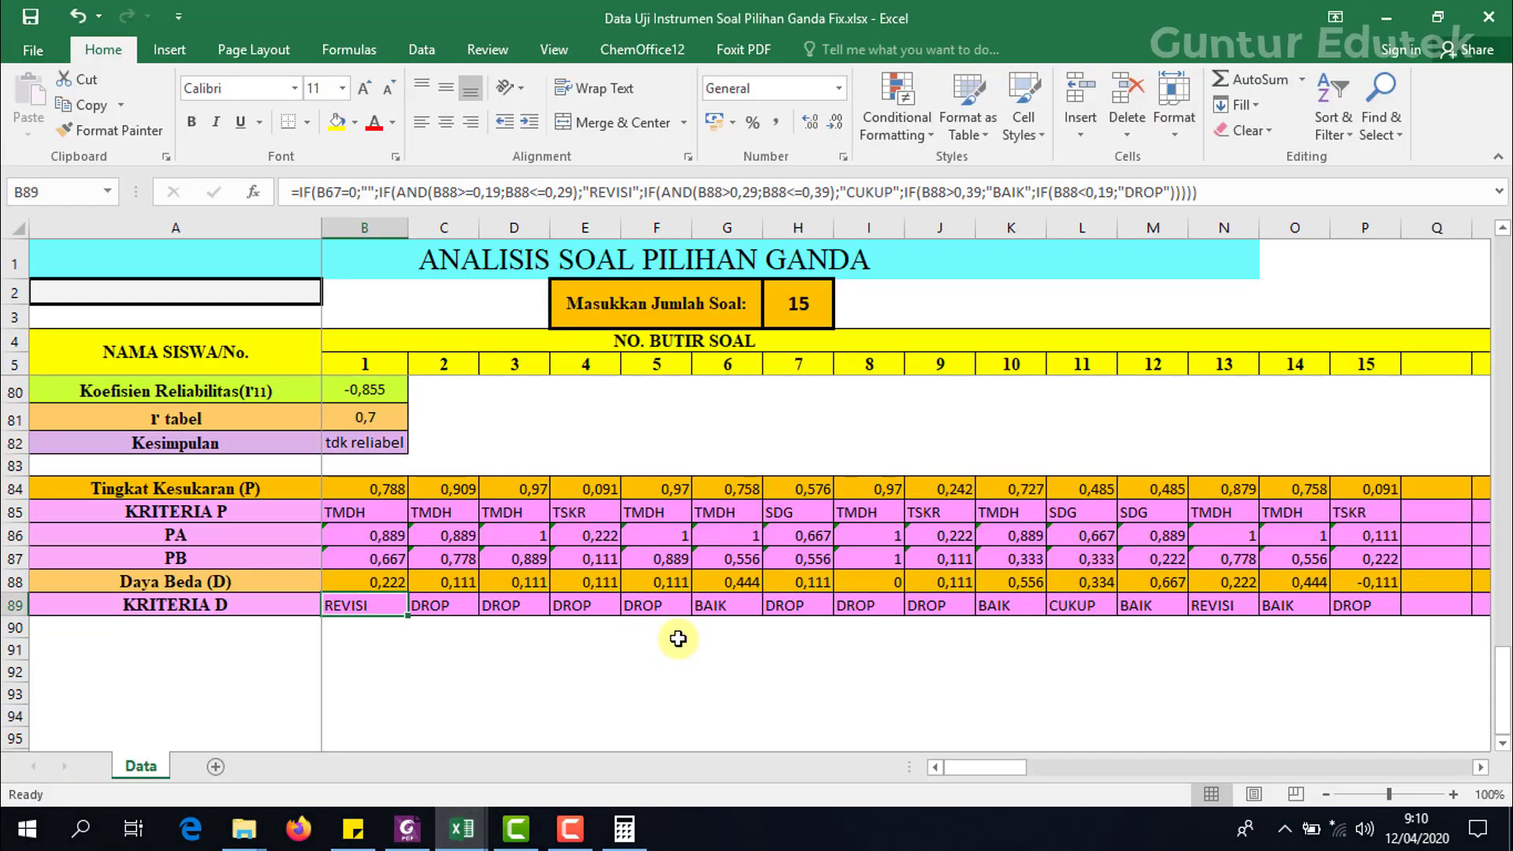
Examine the KRITERIA D row for items 2 to 15 to find which questions are to be dropped.
left_click(445, 618)
left_click(514, 610)
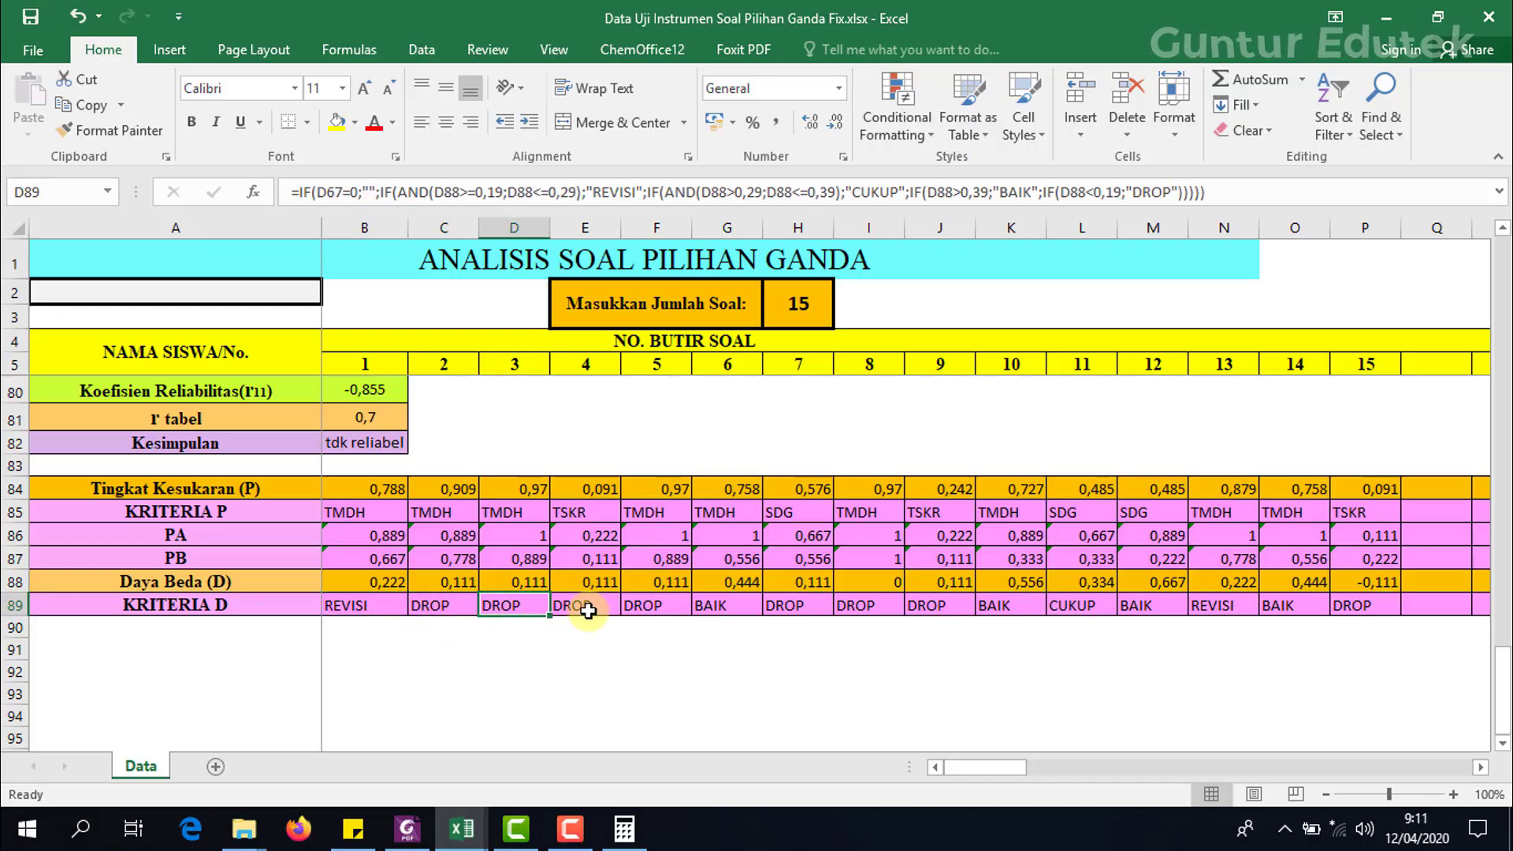
left_click(598, 603)
left_click(658, 606)
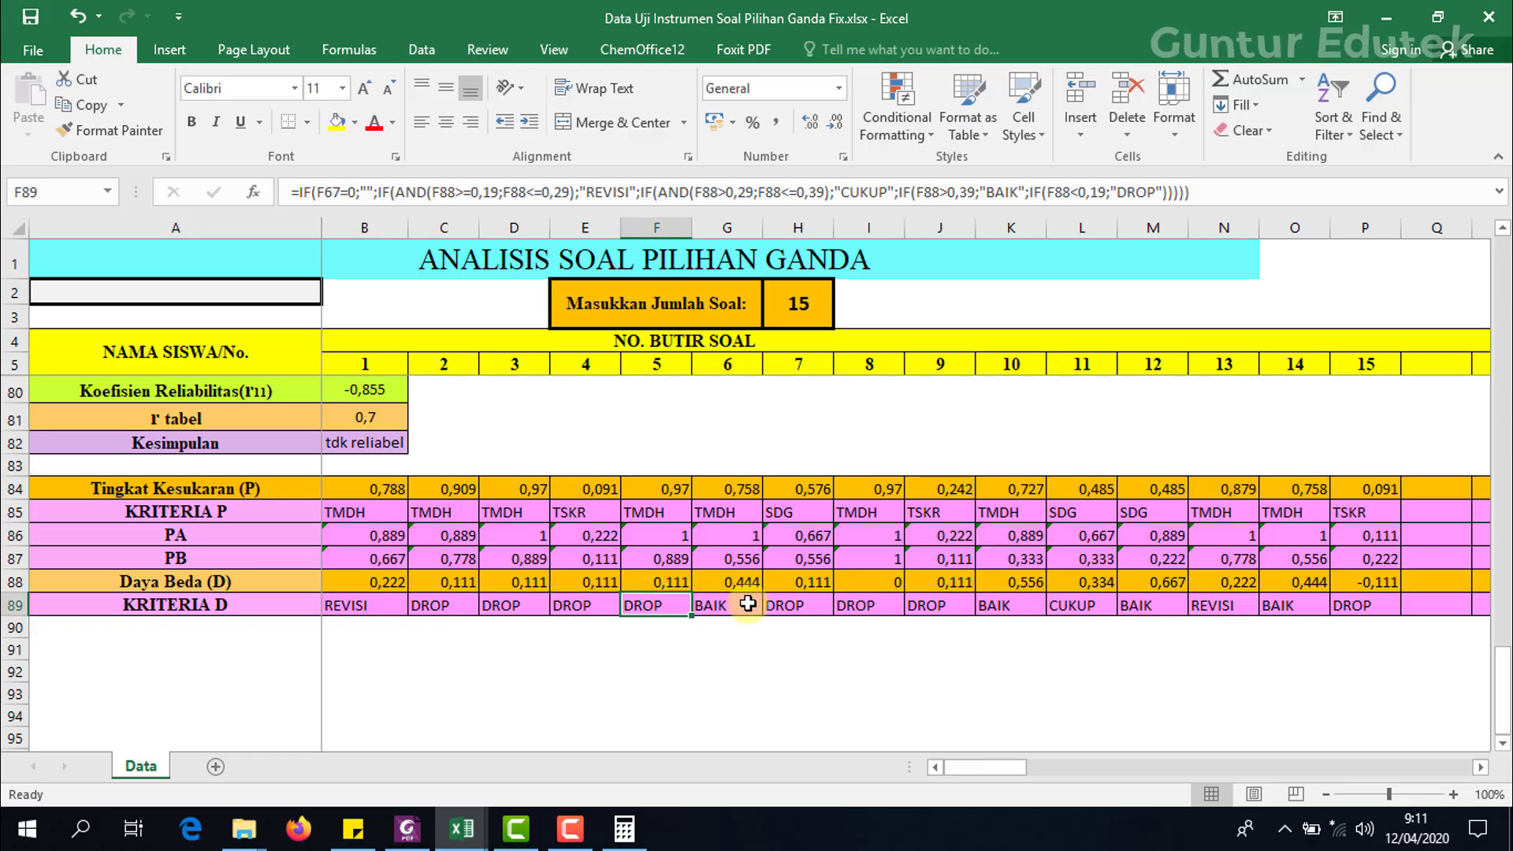
left_click(804, 601)
left_click(881, 603)
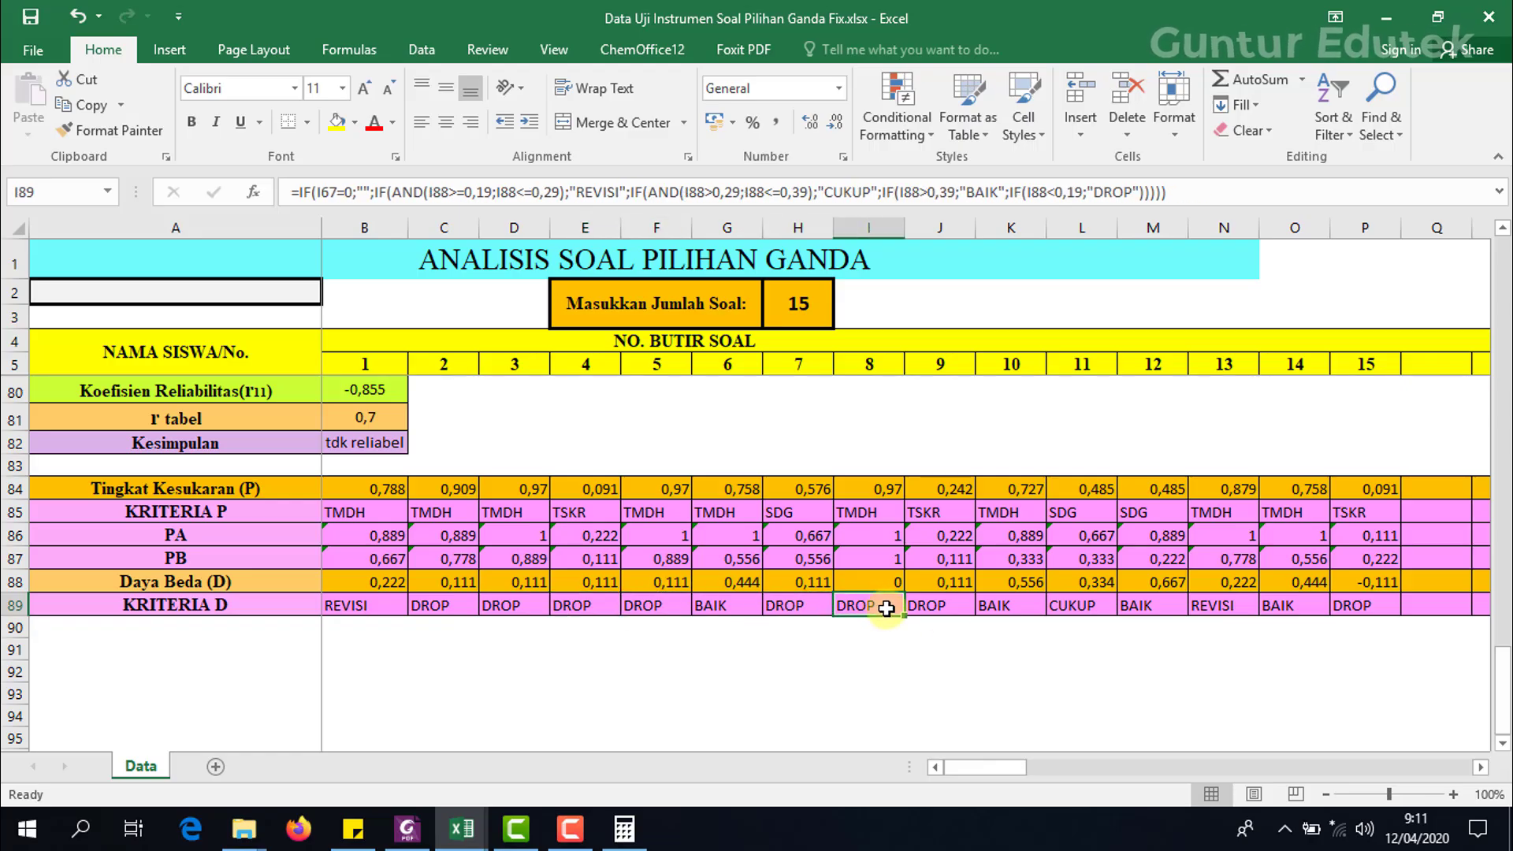
left_click(963, 604)
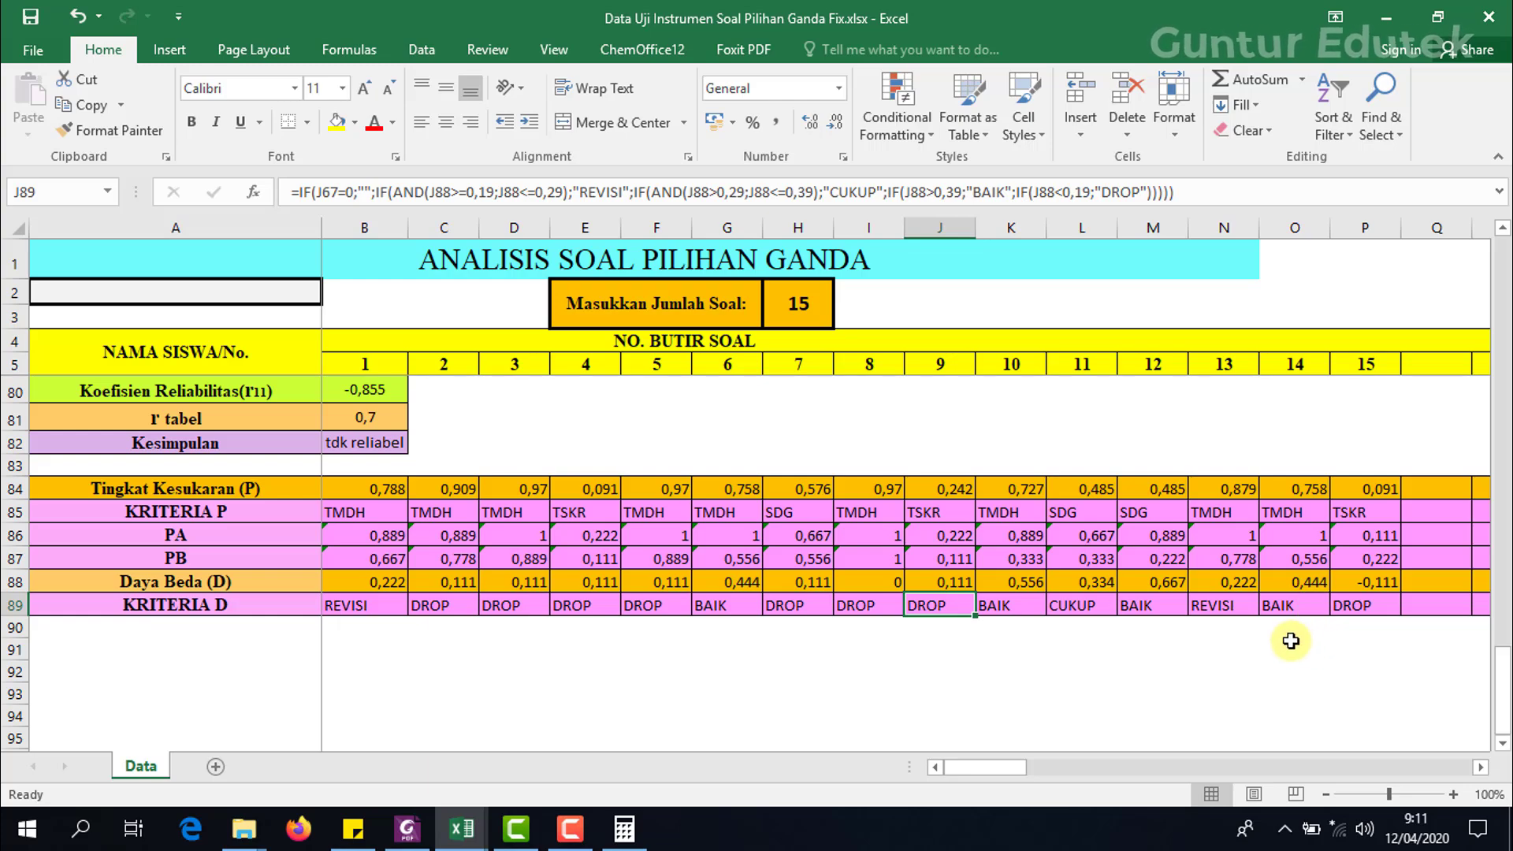
left_click(1357, 603)
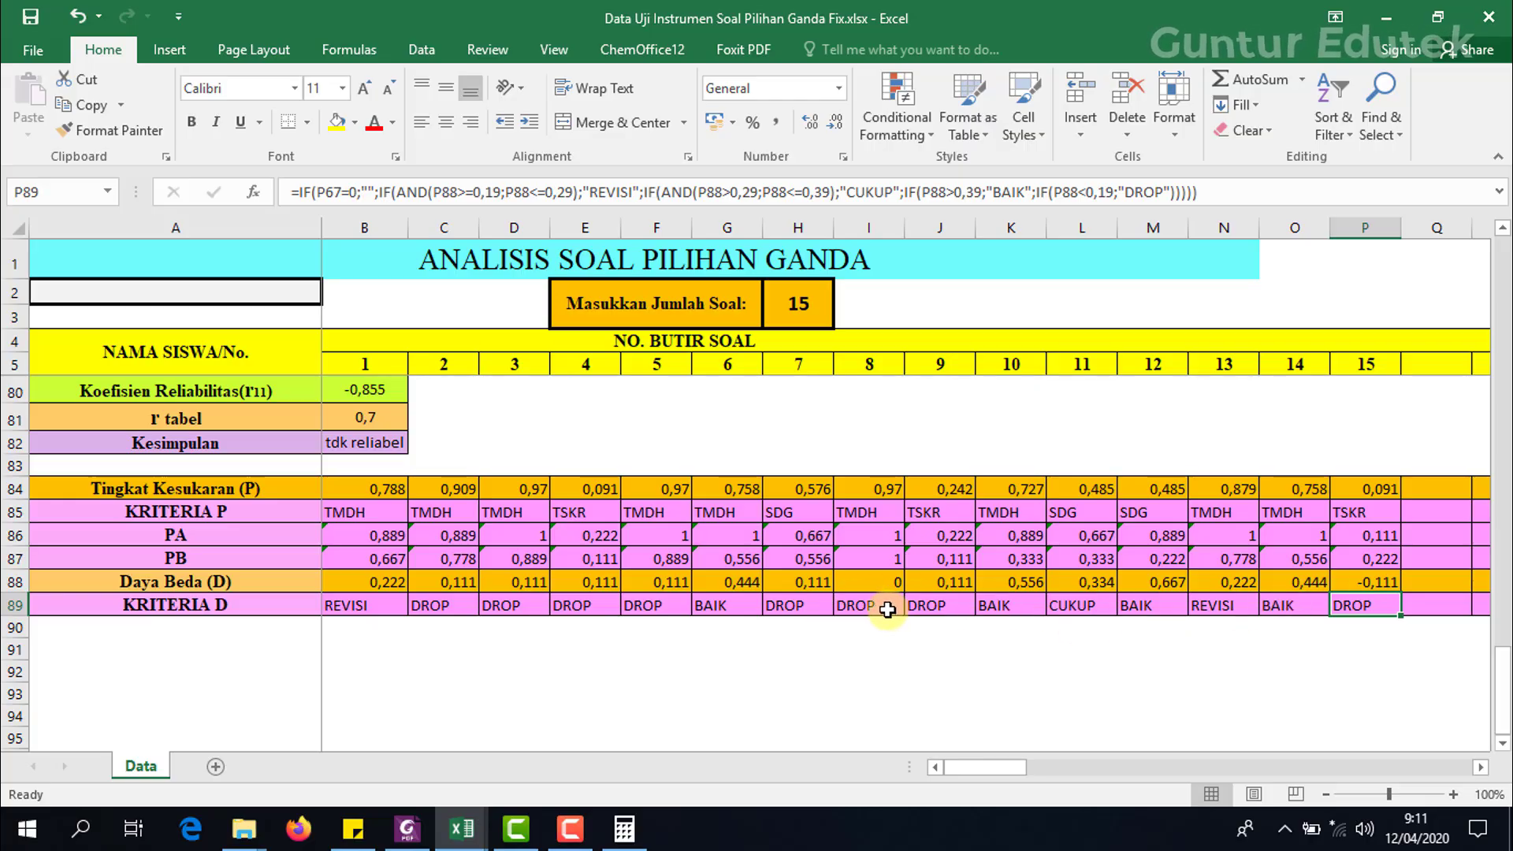
Review the validity conclusions and categories, the KR-21 reliability results, and the difficulty and discrimination rows on the Data sheet.
scroll(887, 609, "up", 3)
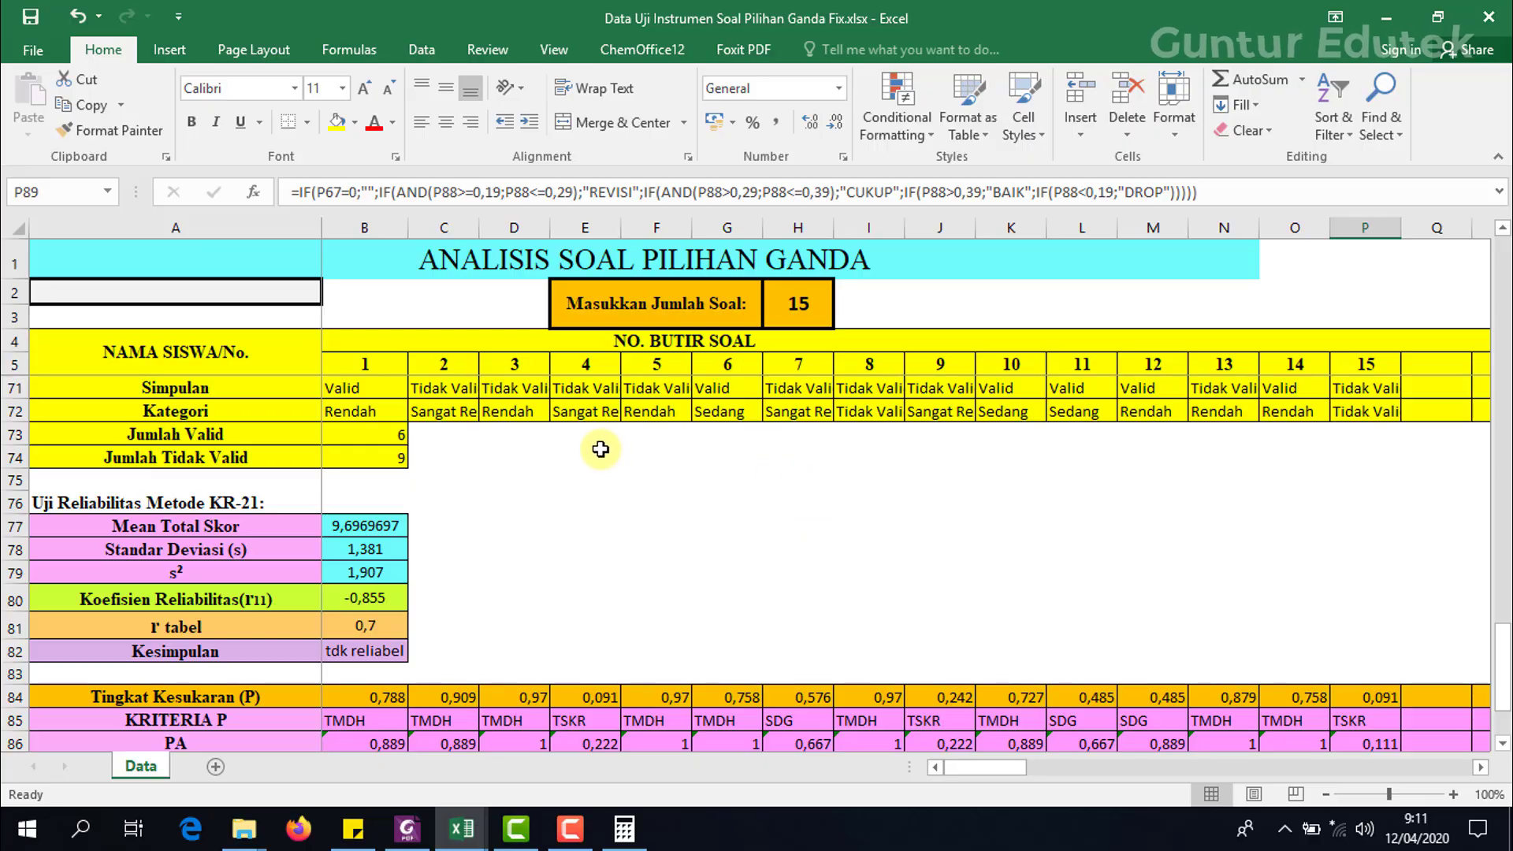
scroll(598, 480, "down", 1)
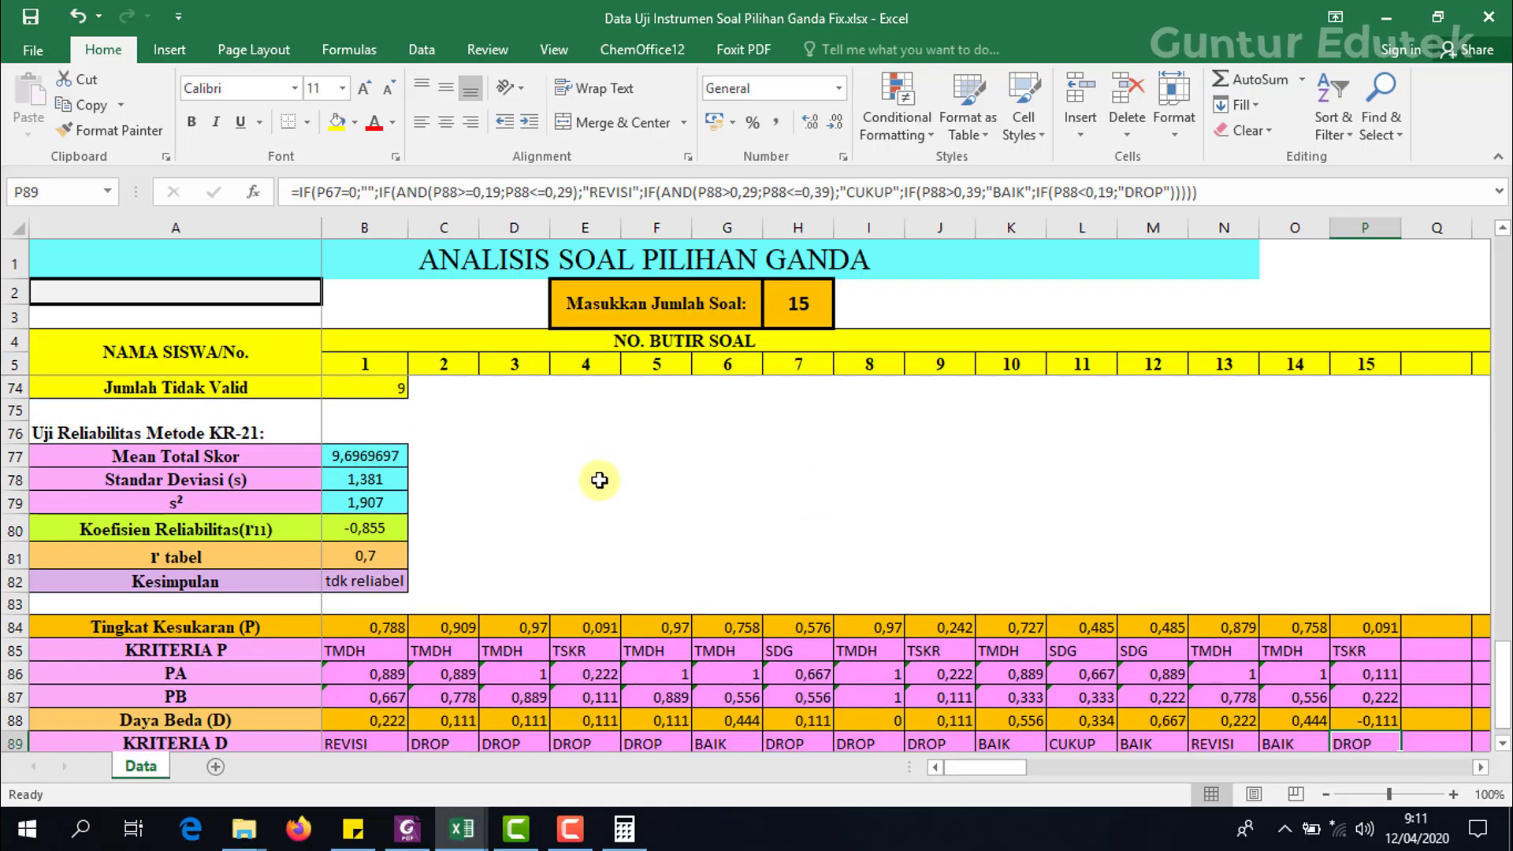
scroll(595, 477, "up", 2)
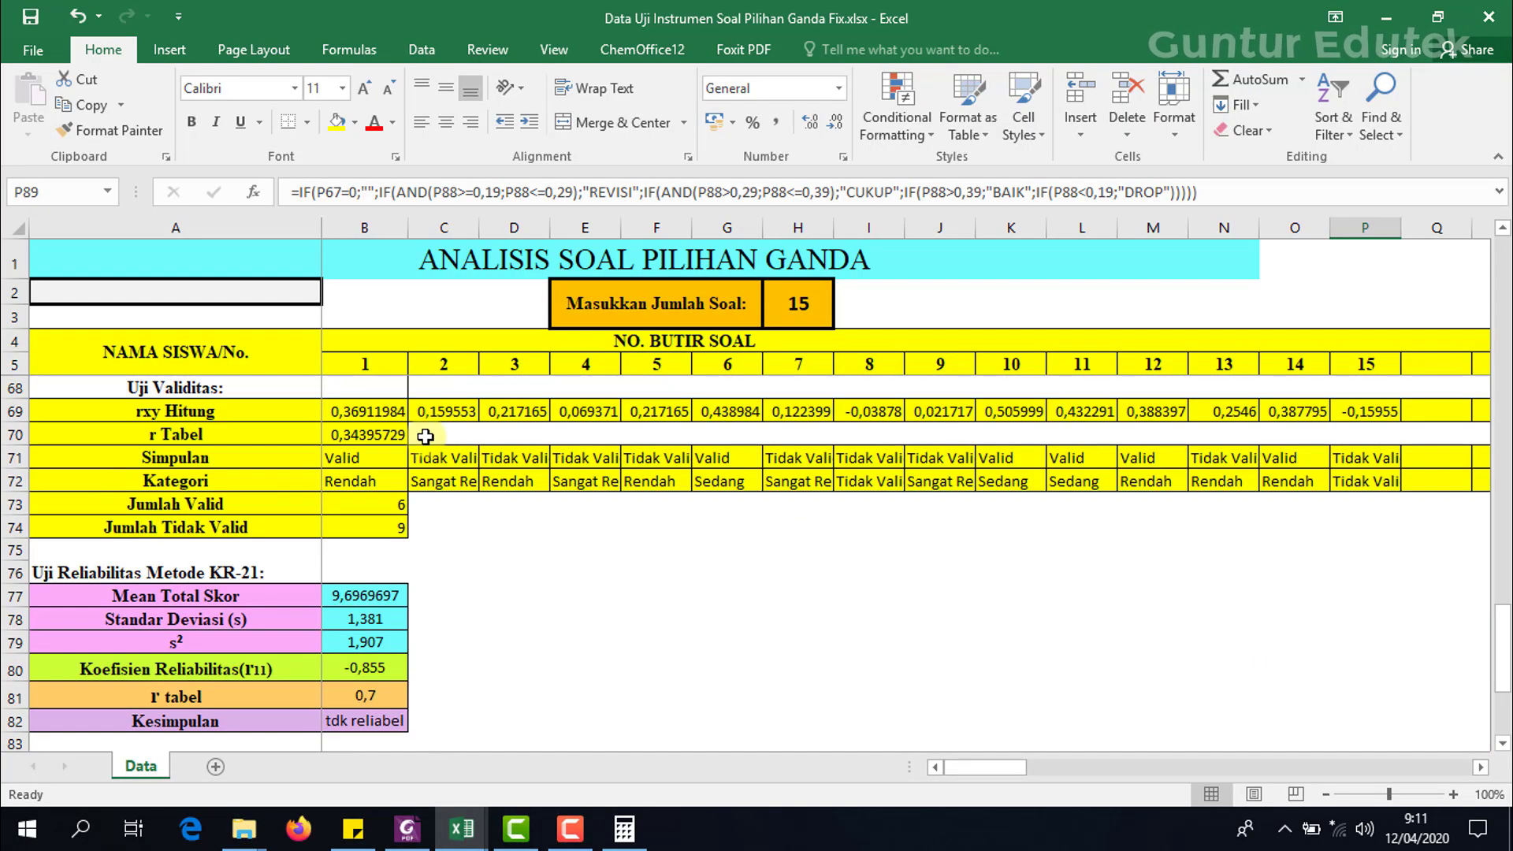
left_click(365, 449)
scroll(362, 456, "down", 1)
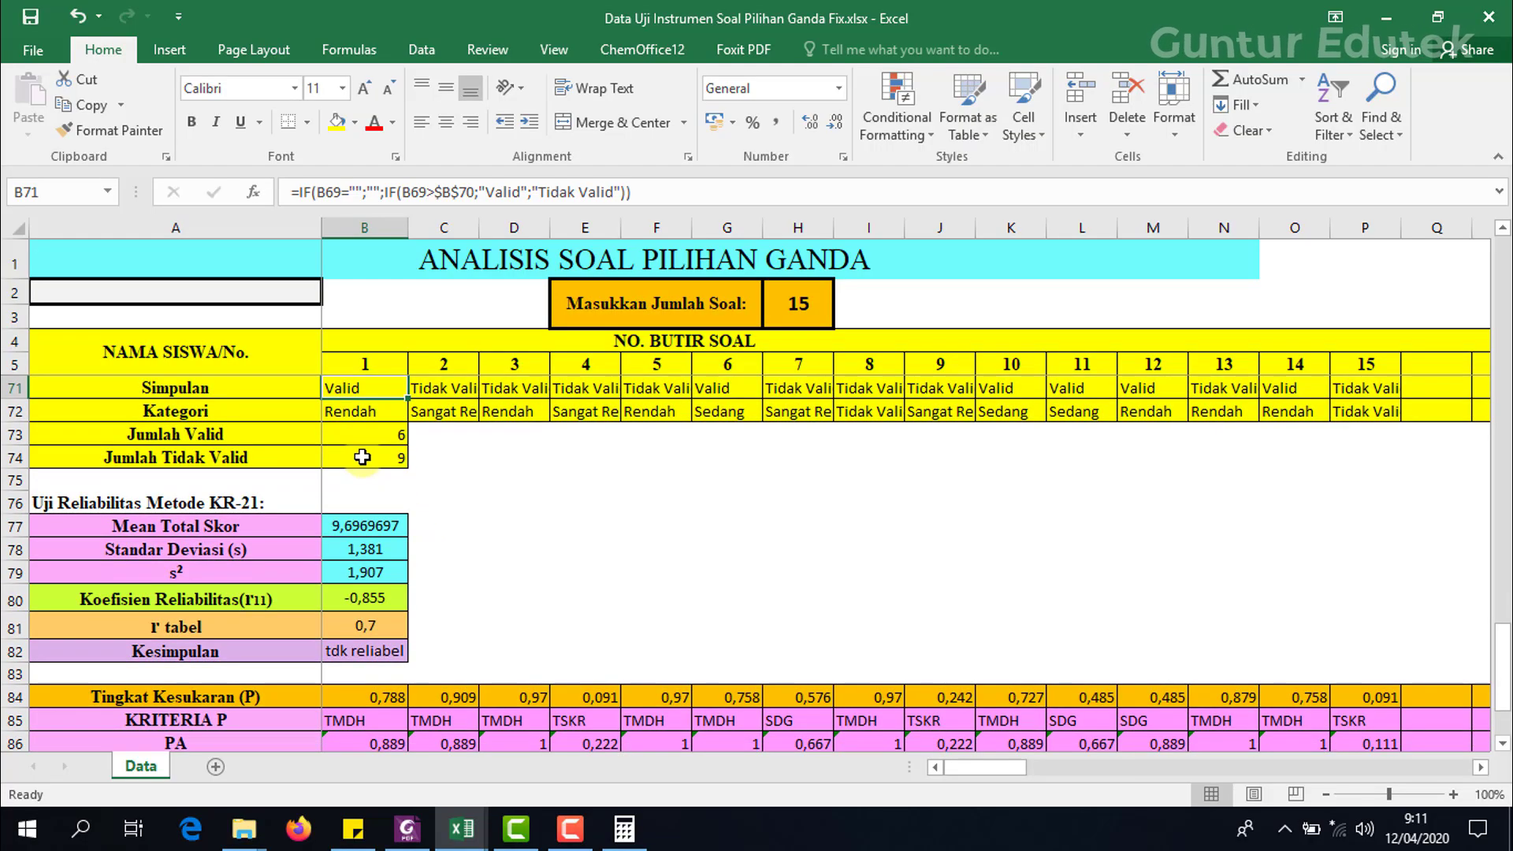
left_click(356, 412)
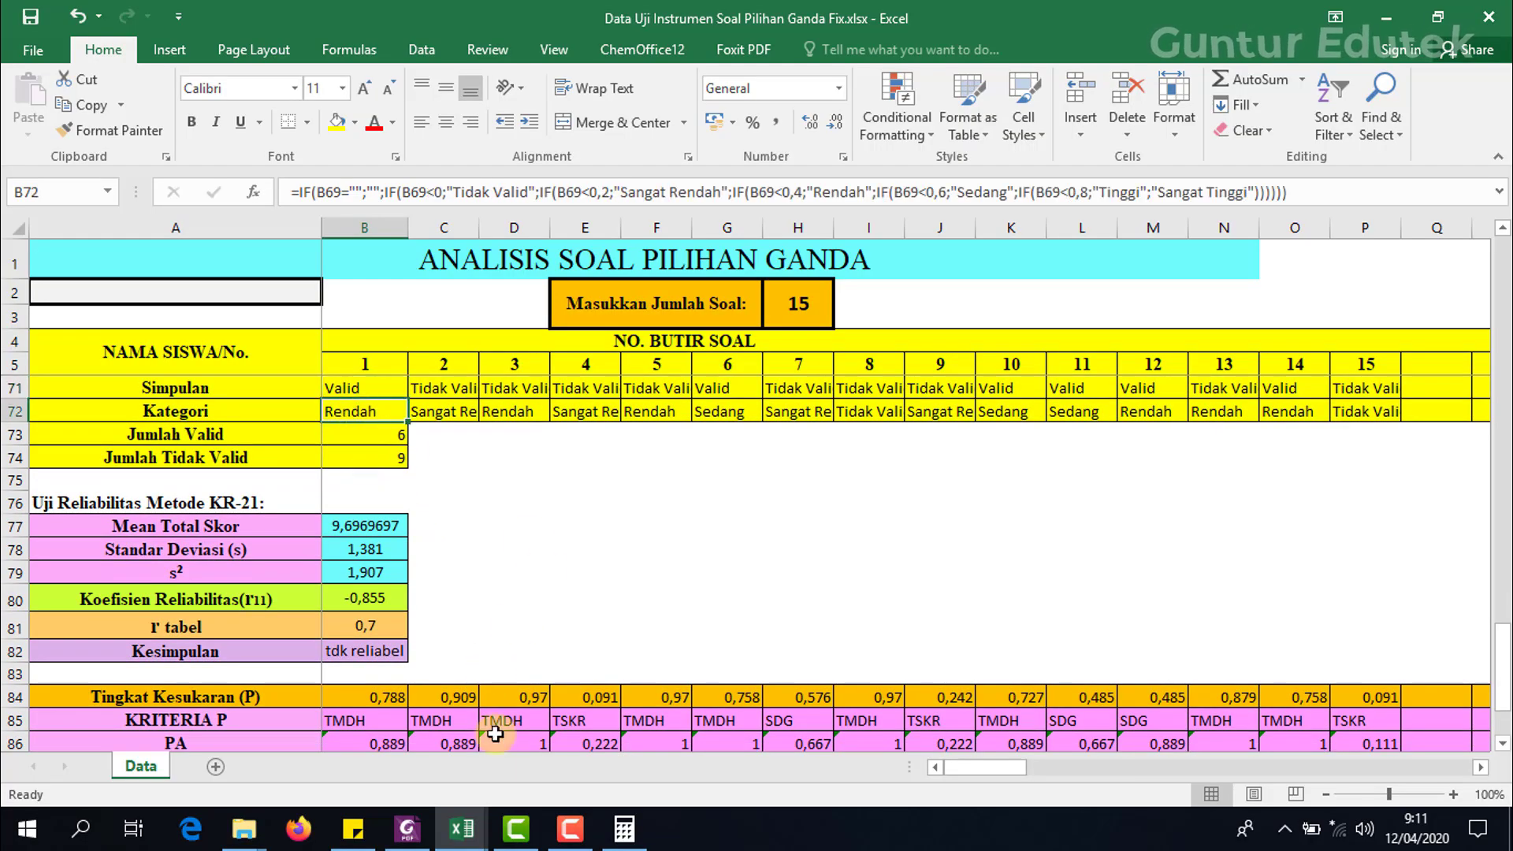
scroll(491, 712, "down", 2)
scroll(429, 543, "up", 2)
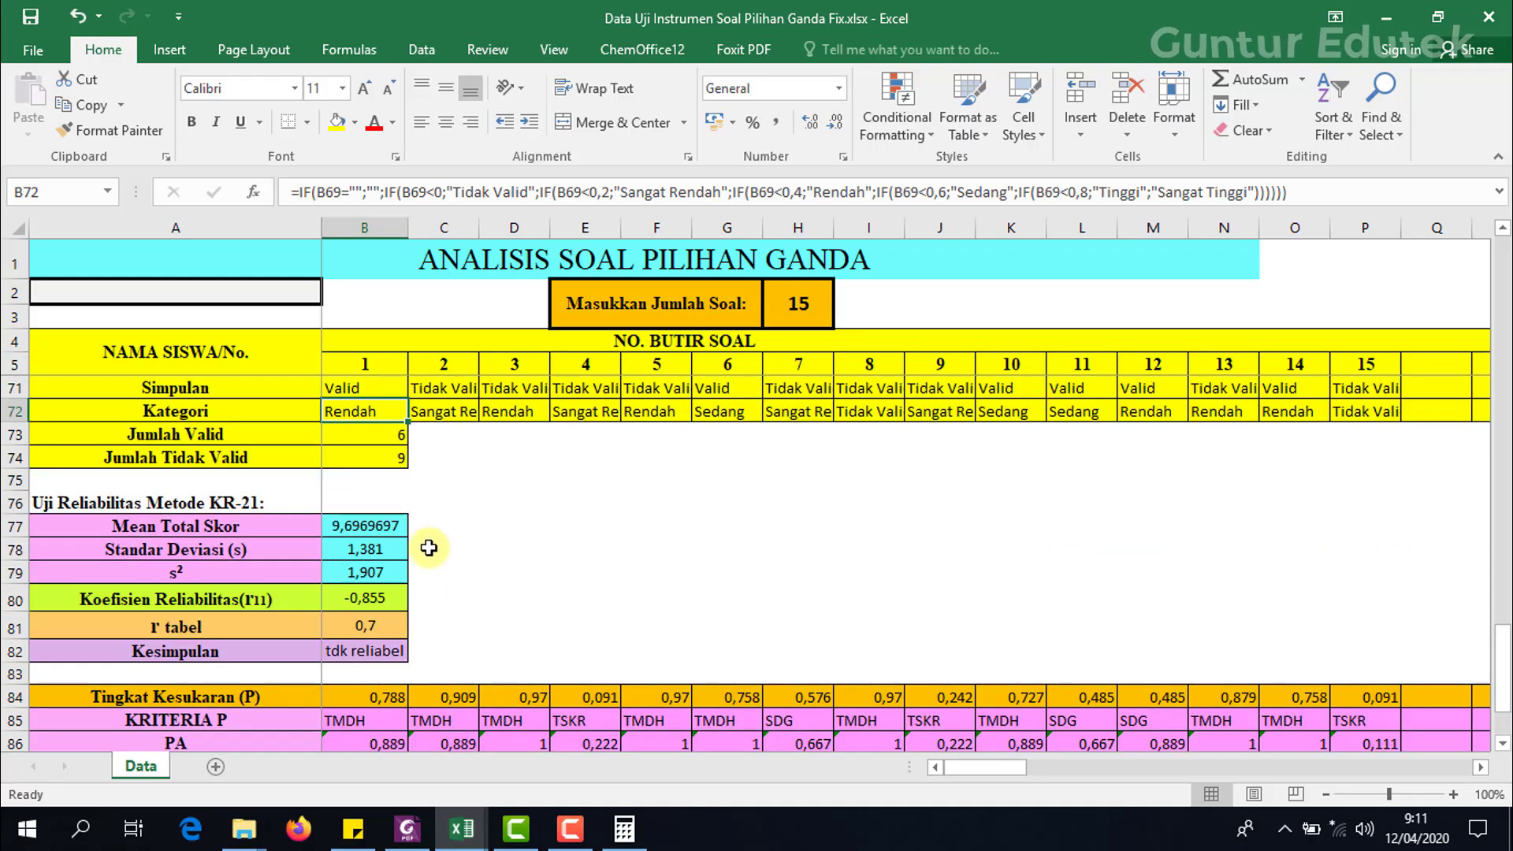
scroll(463, 544, "down", 2)
scroll(466, 547, "up", 2)
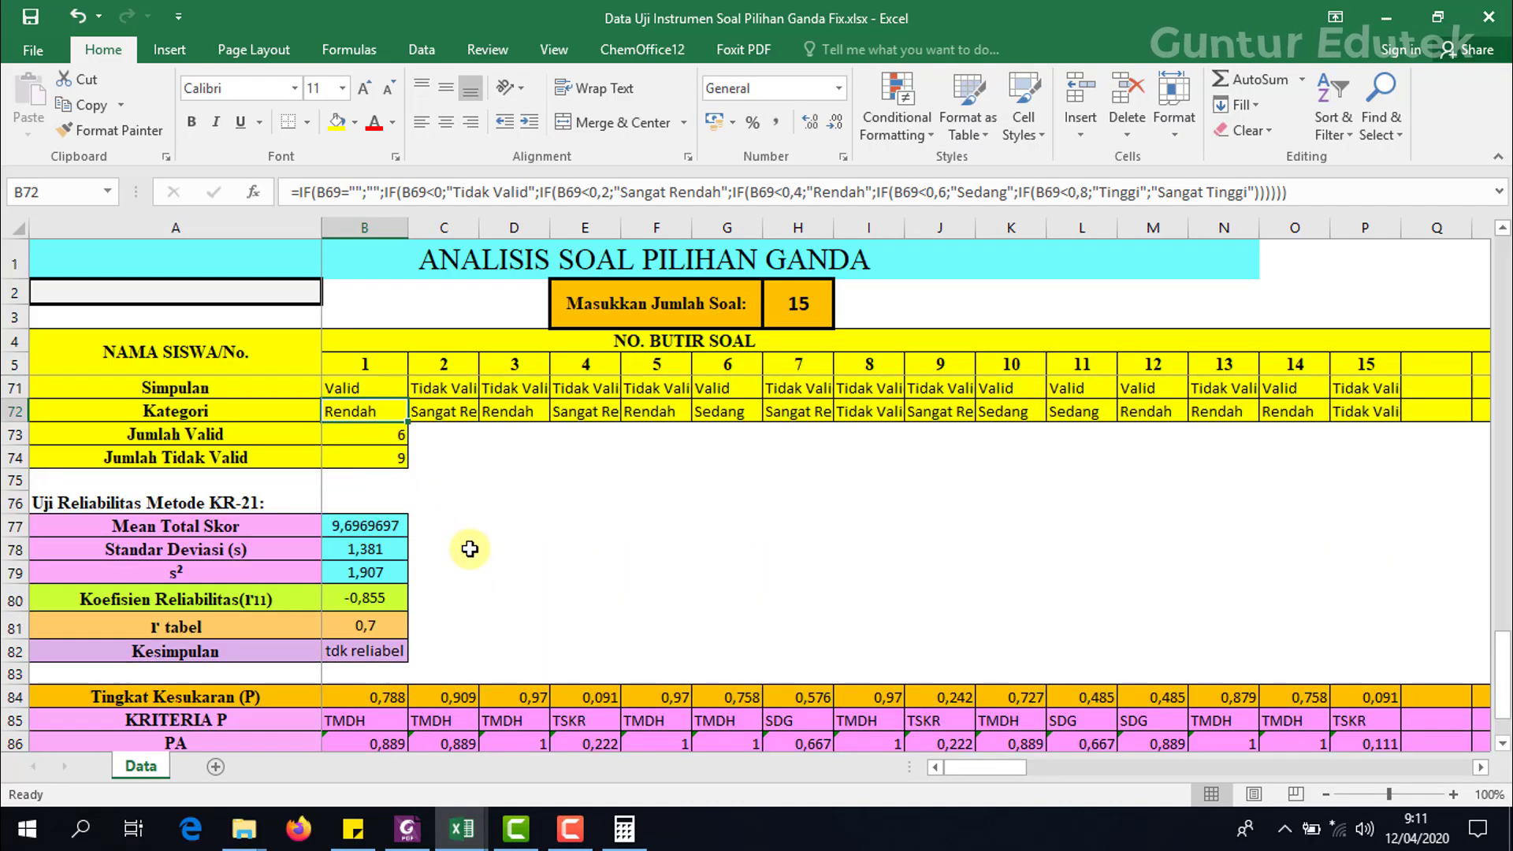
scroll(599, 465, "down", 1)
scroll(604, 473, "down", 1)
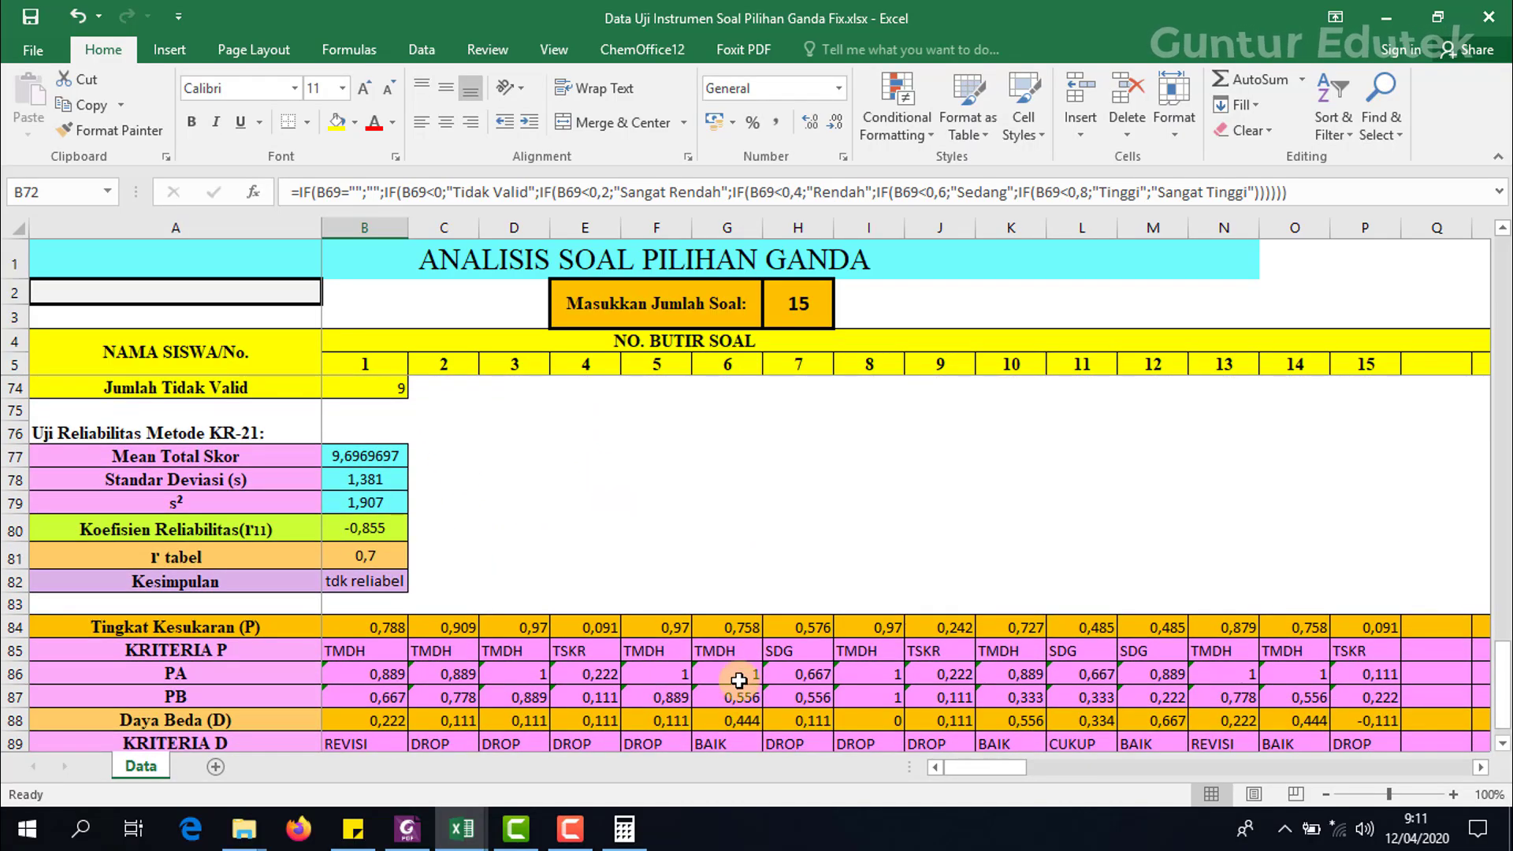
scroll(788, 684, "down", 2)
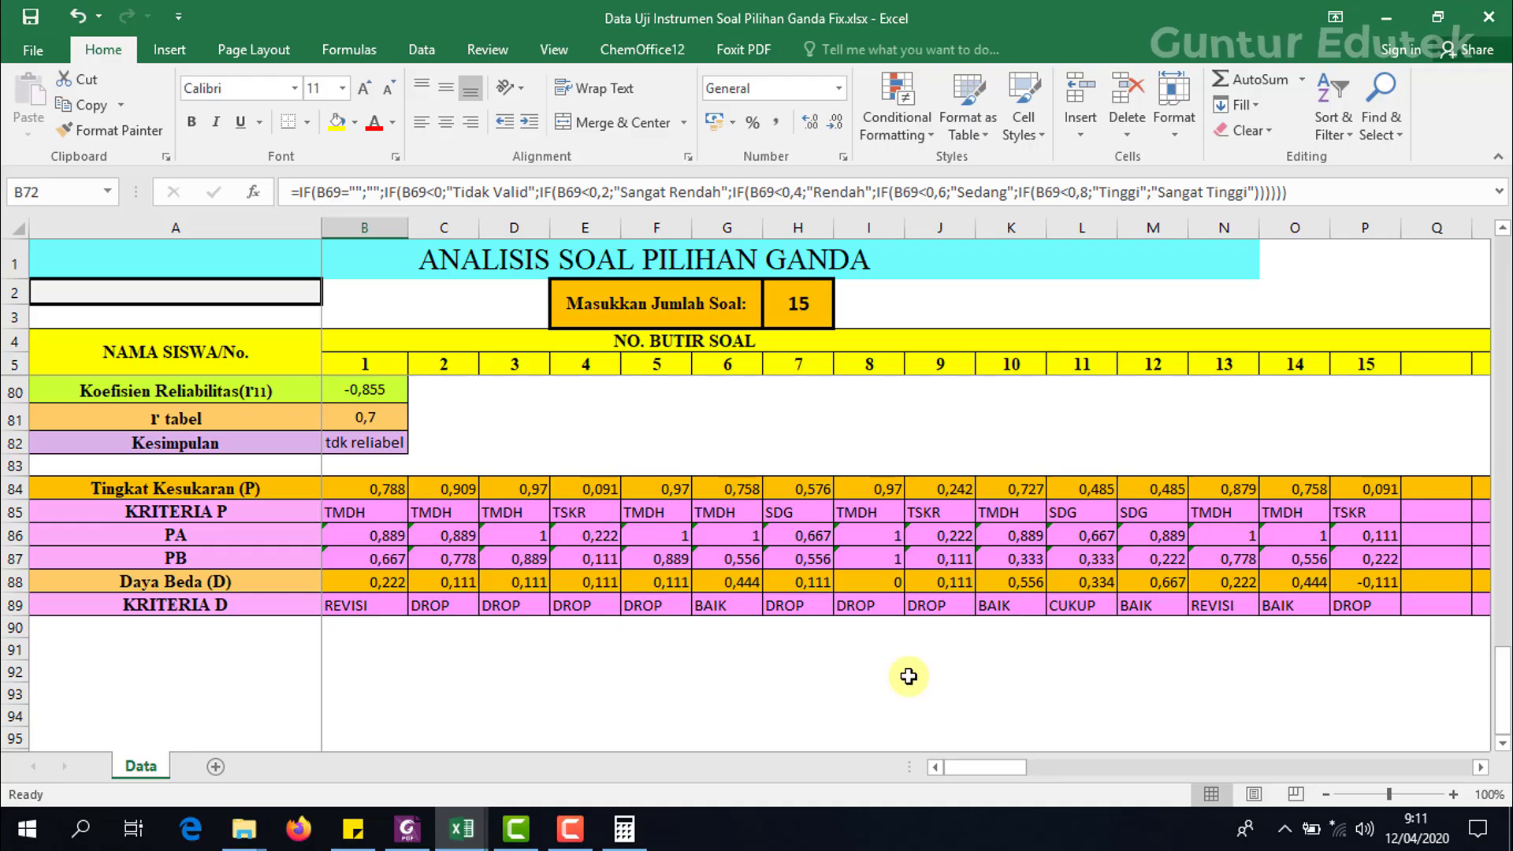
scroll(908, 676, "up", 1)
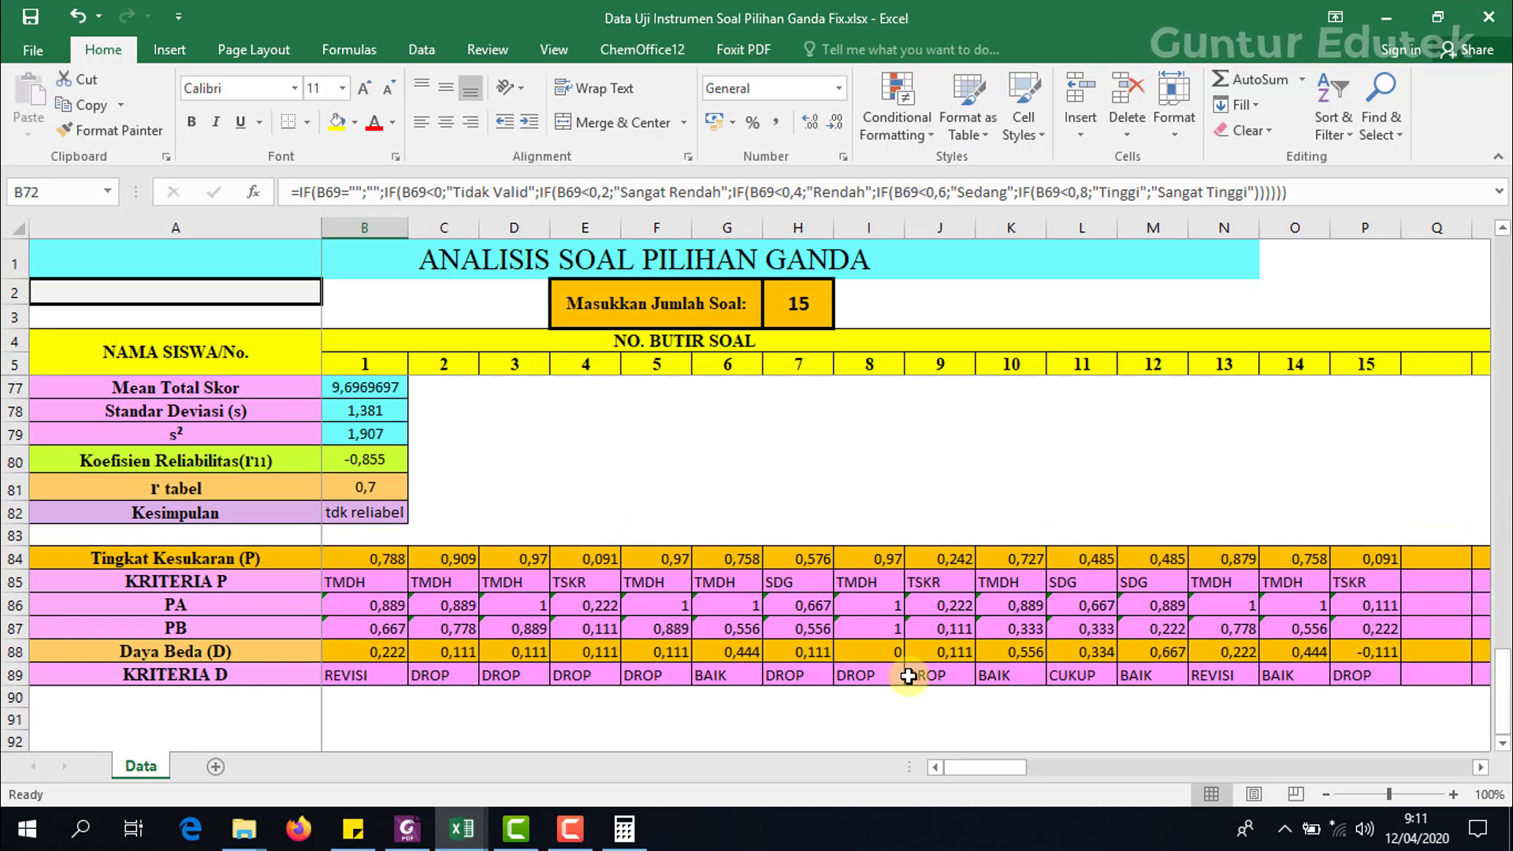
scroll(908, 676, "up", 16)
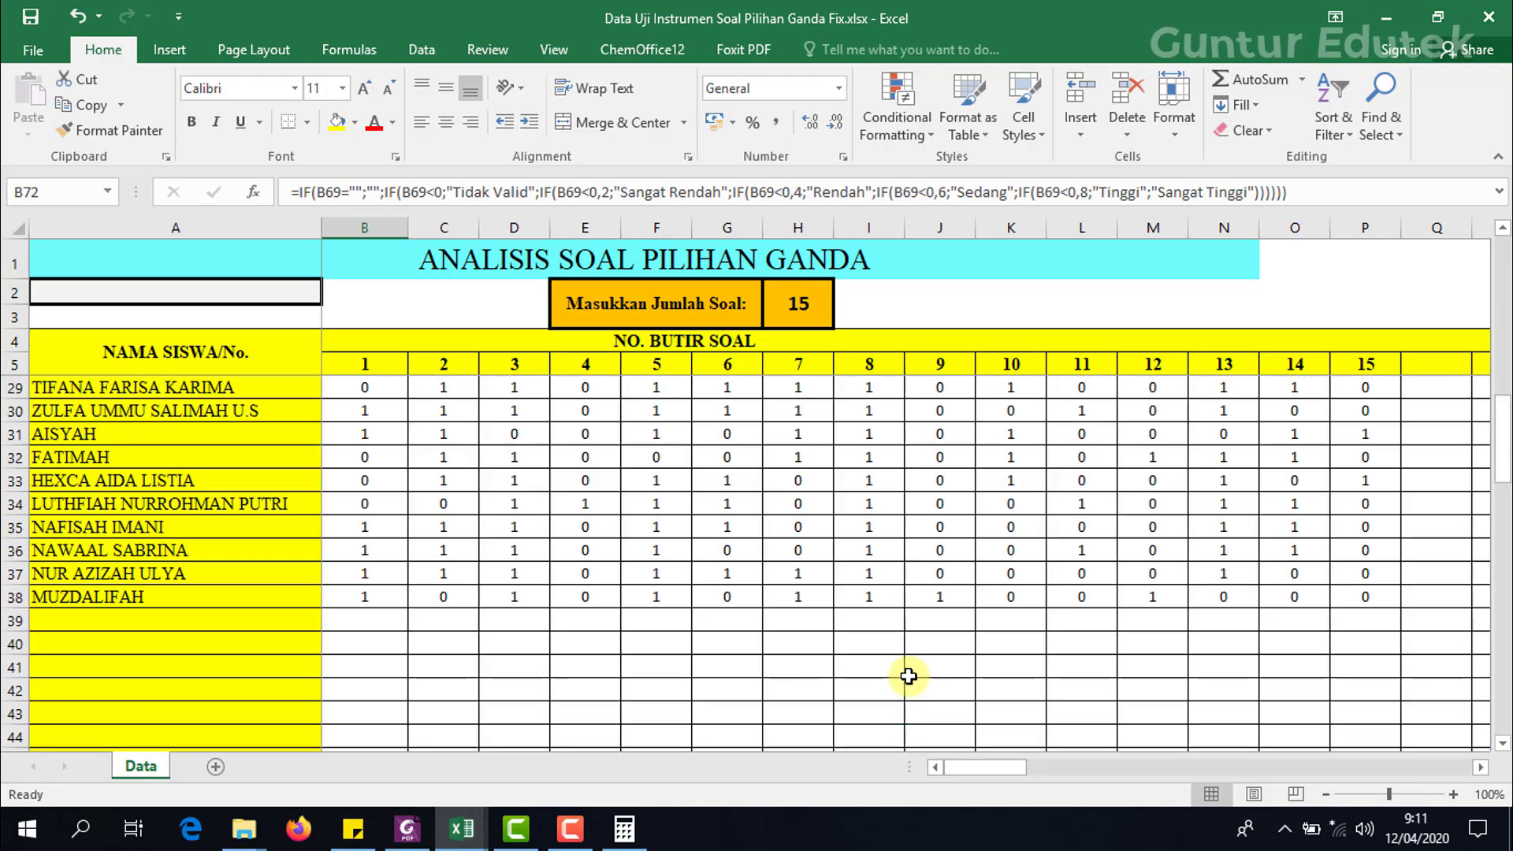
scroll(908, 675, "up", 4)
scroll(894, 615, "up", 4)
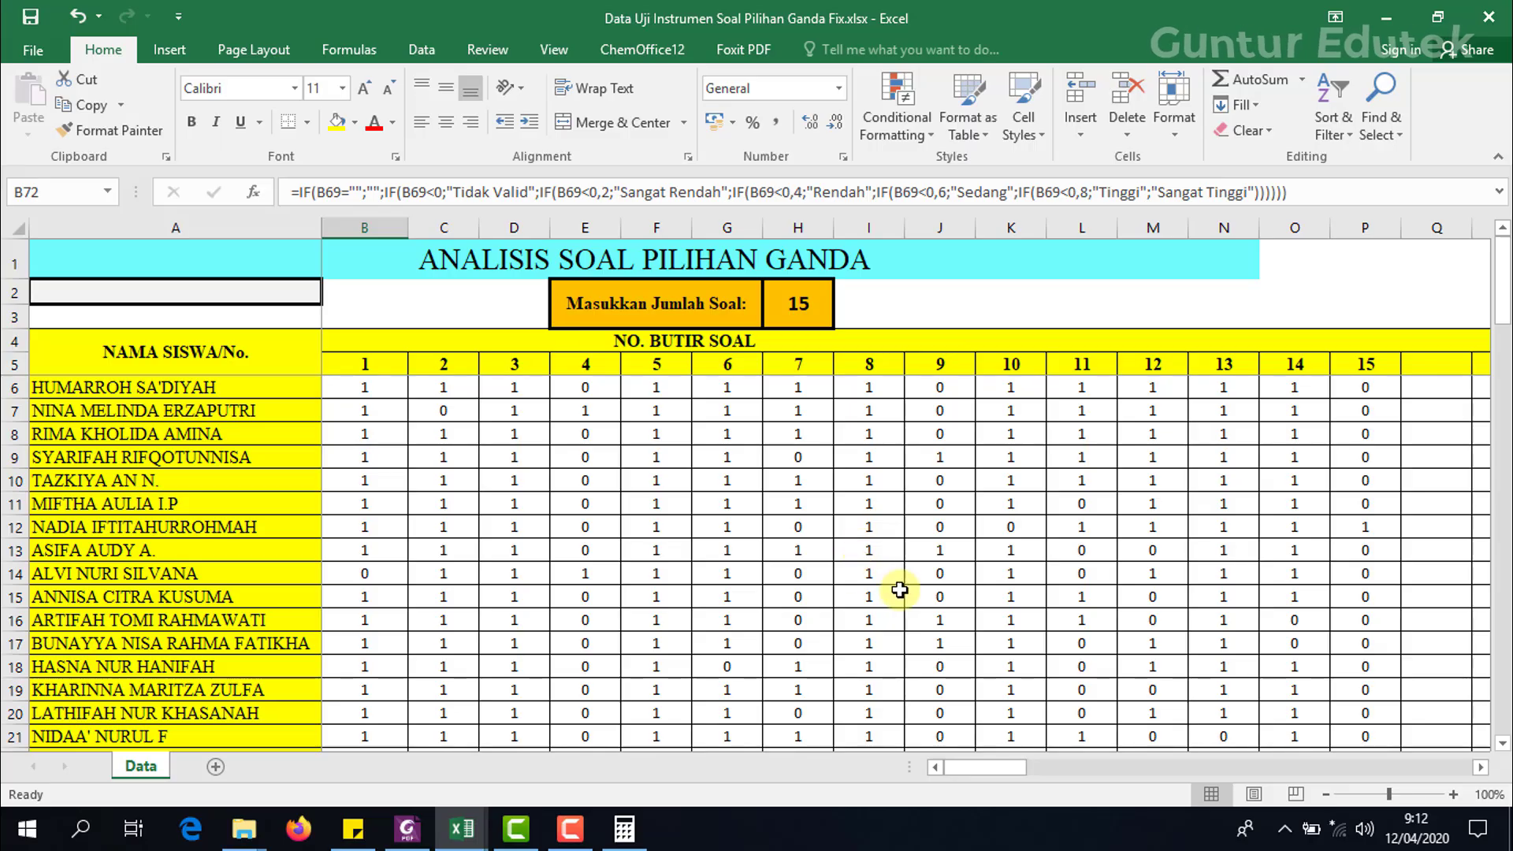
left_click(110, 130)
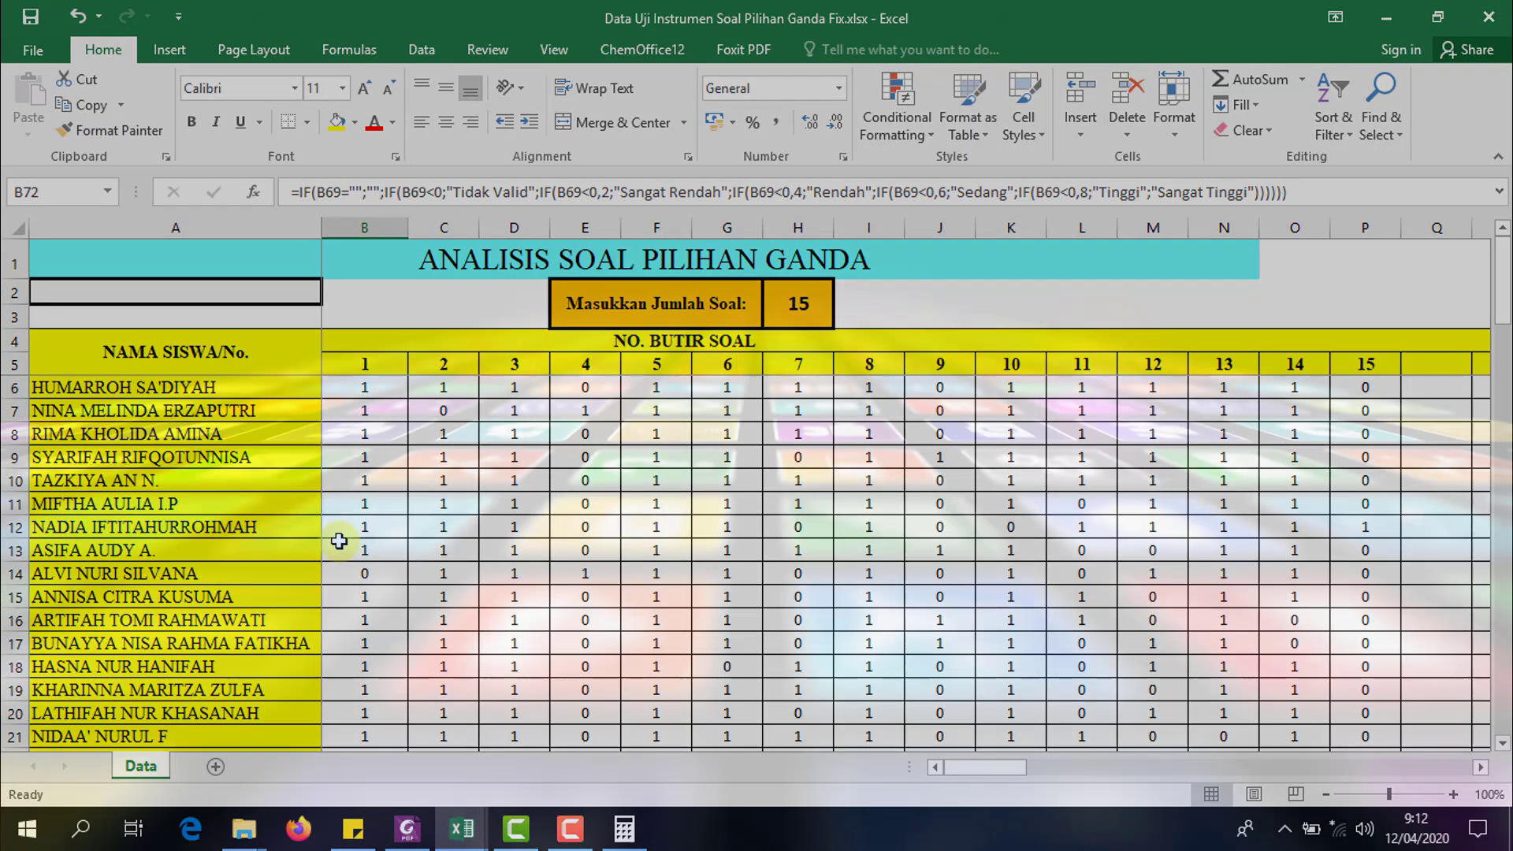